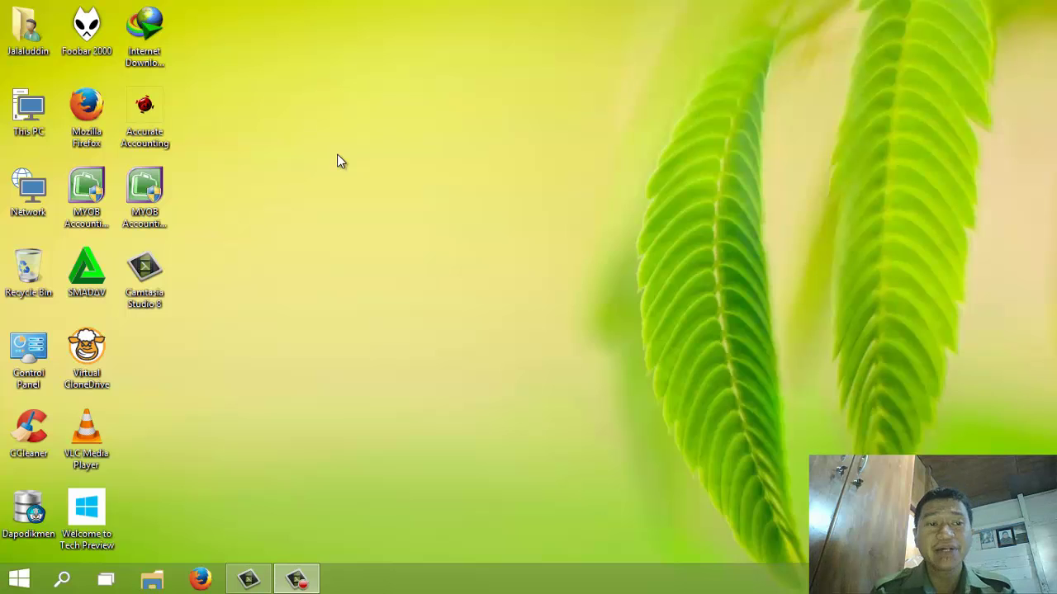
Step: Launch MYOB Accounting v18 and start a new company file, reaching Company Information
click(337, 155)
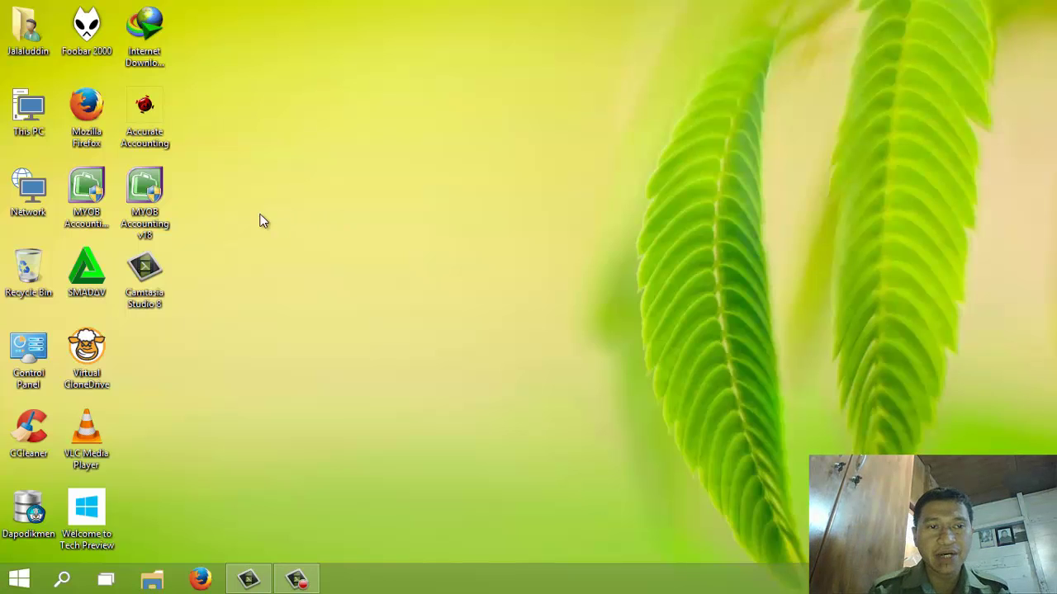
click(145, 191)
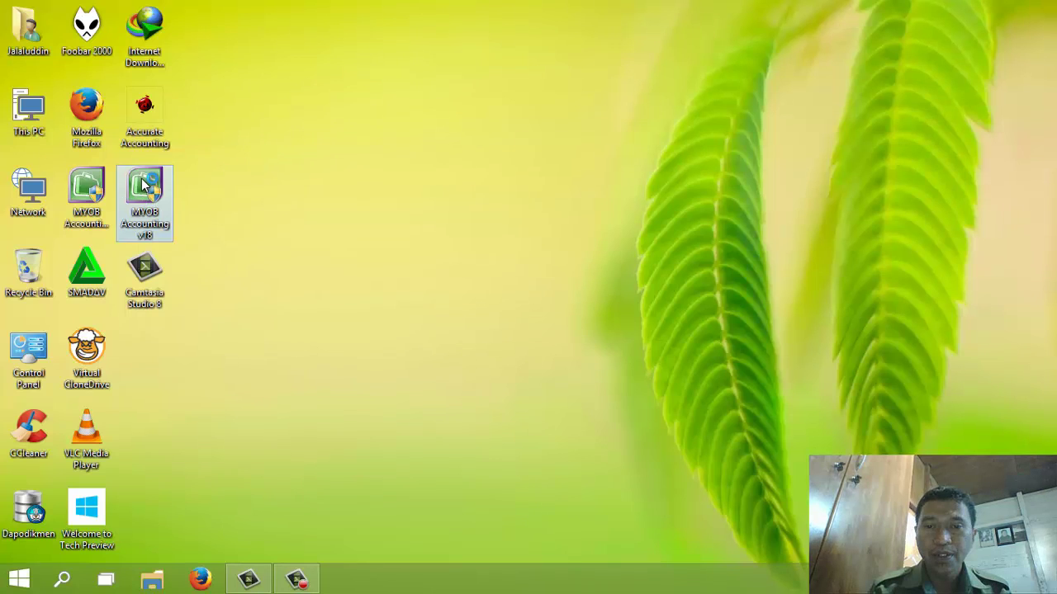
double_click(144, 186)
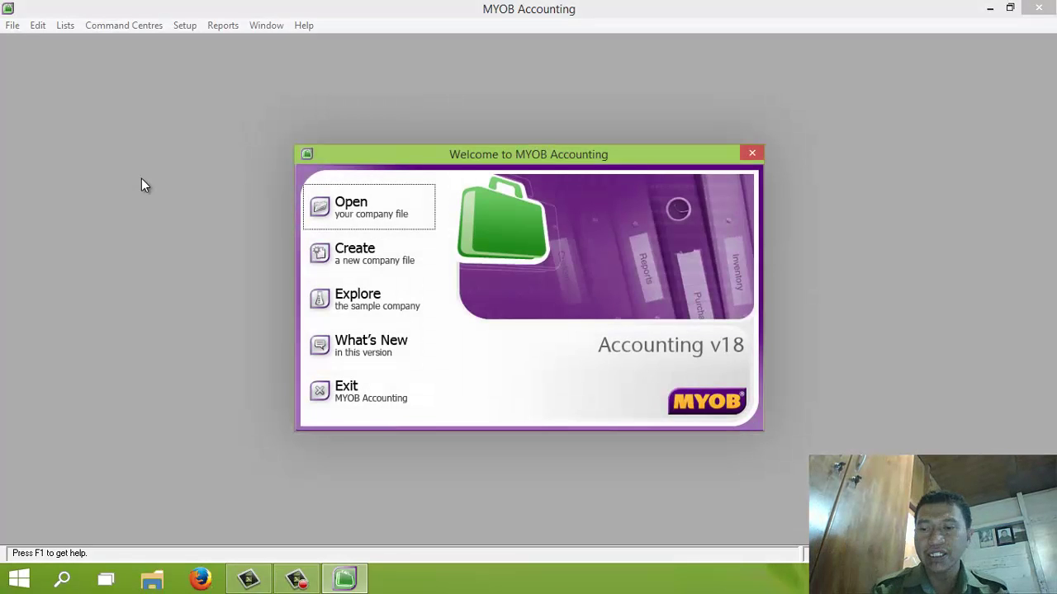
click(367, 264)
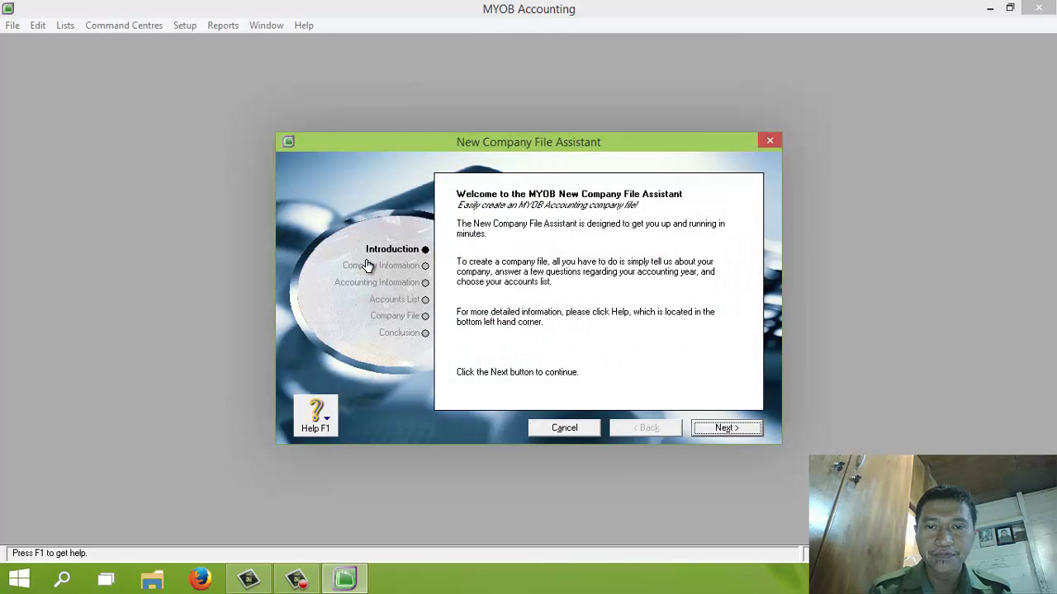
click(721, 428)
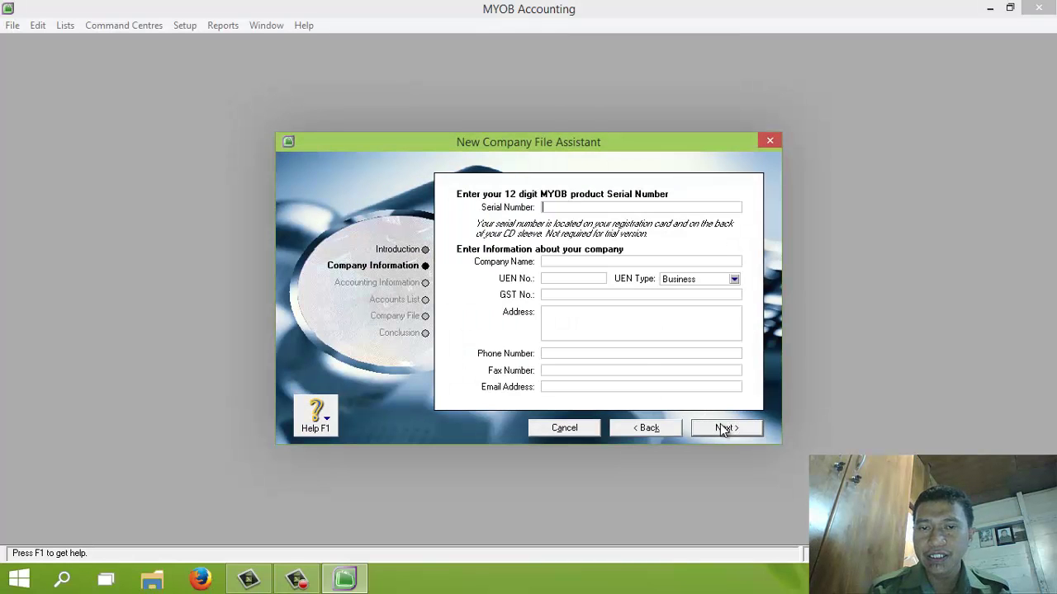
Step: Enter company name PT. BERKAH, its GST number and its Jakarta street address
click(574, 261)
text(P)
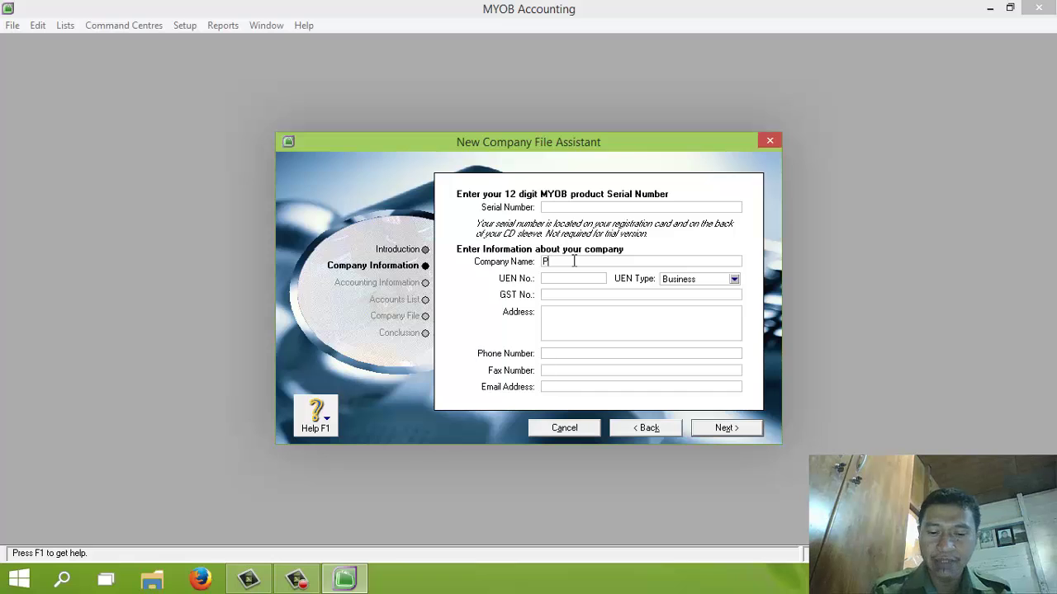
text(T. BERKAH)
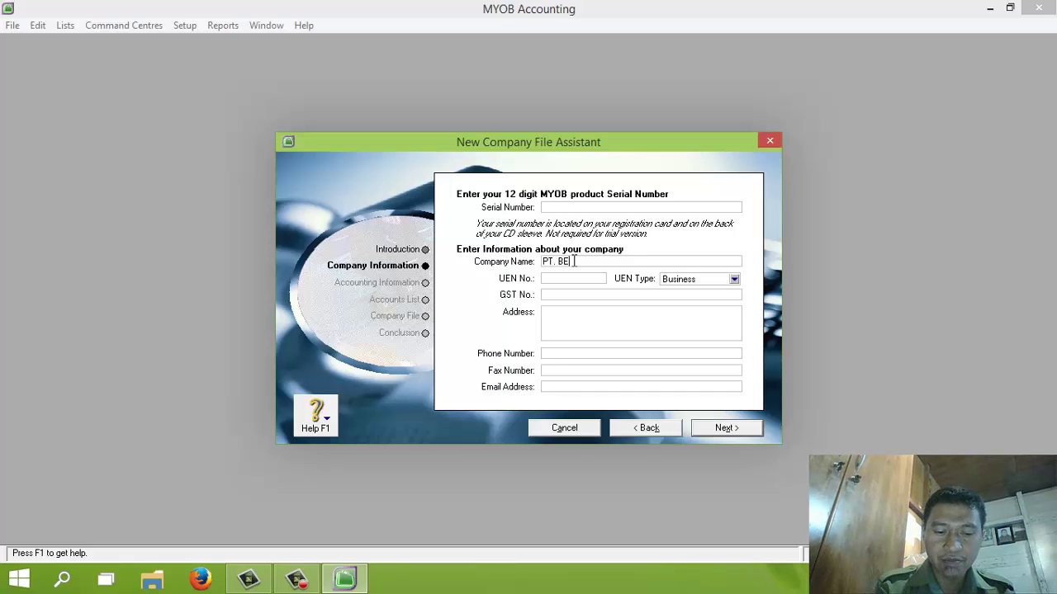
click(571, 294)
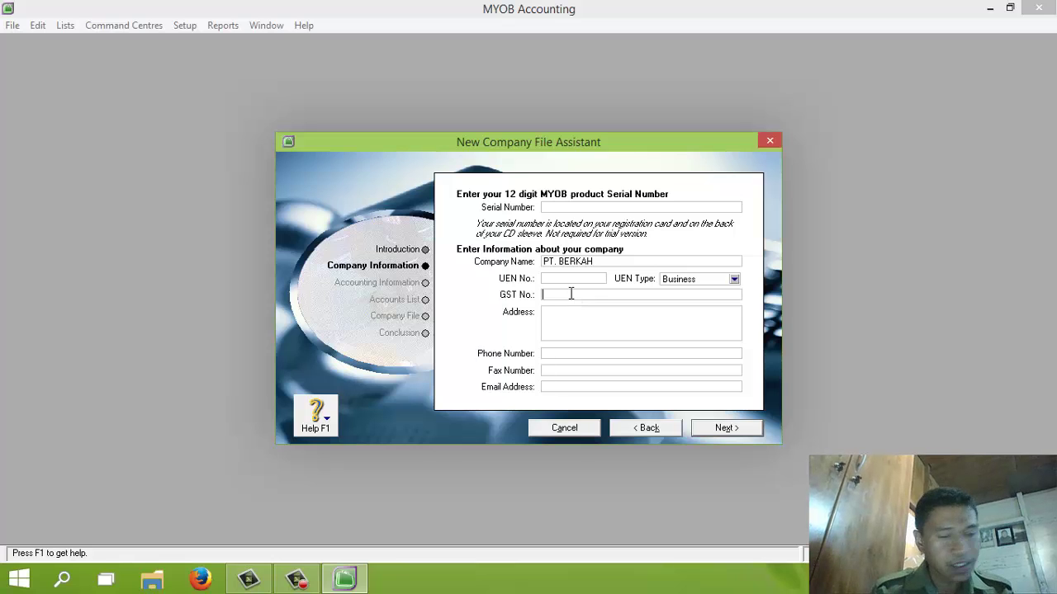
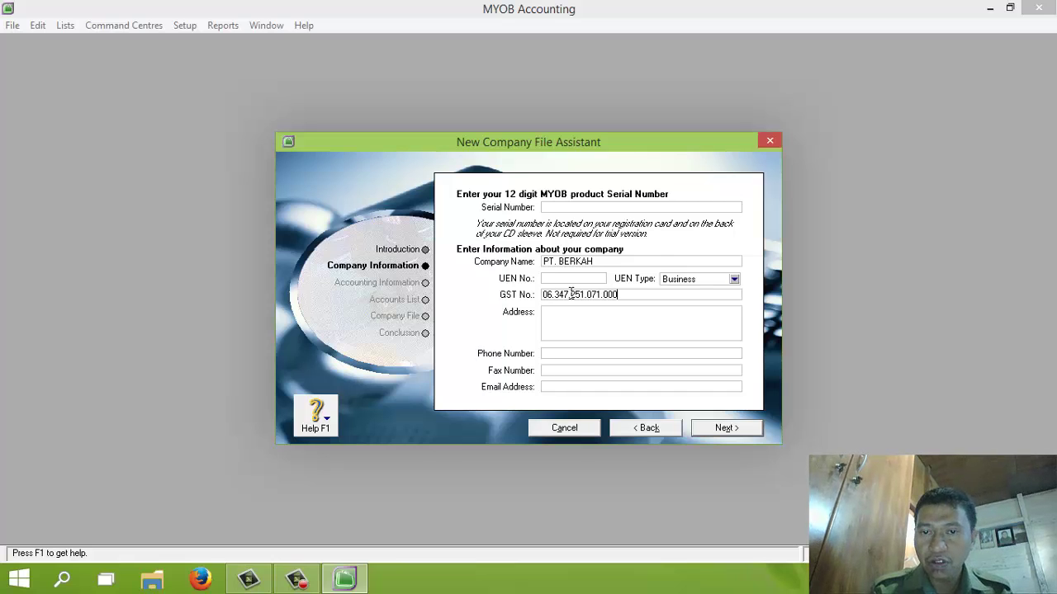
click(619, 315)
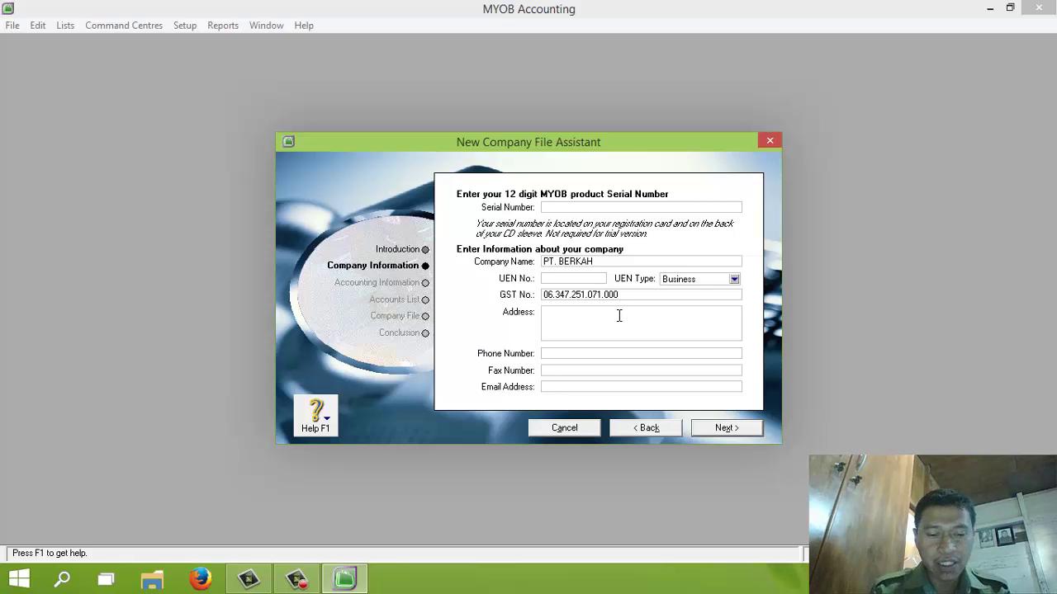
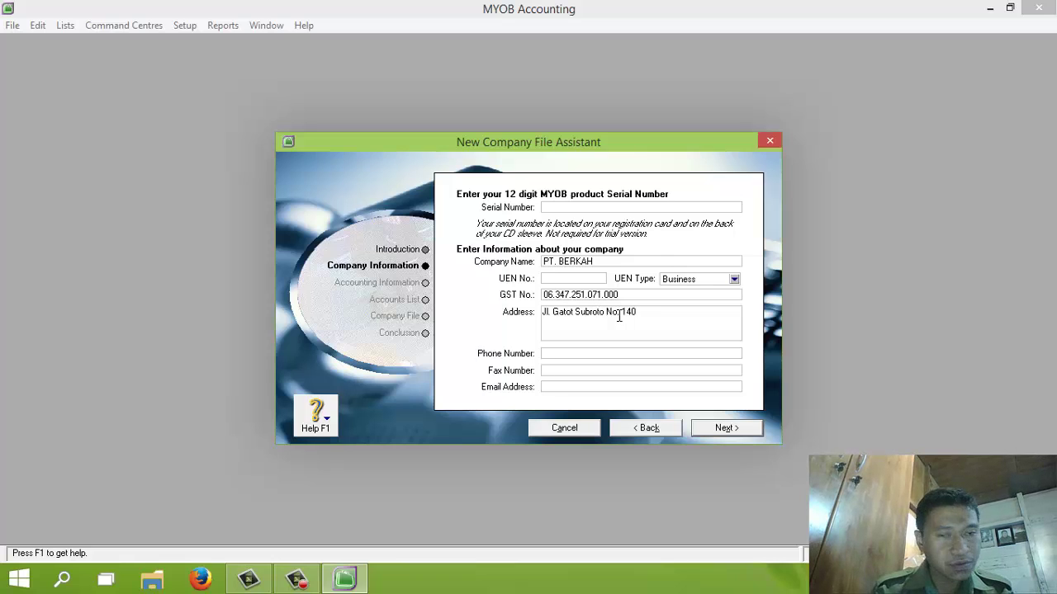
key(Tab)
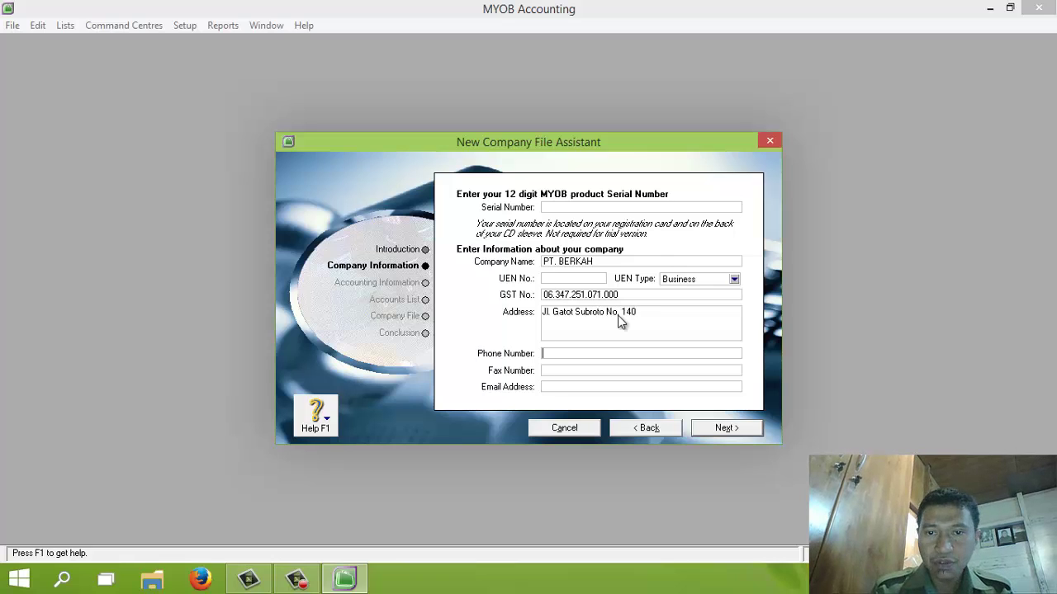
click(656, 309)
click(657, 311)
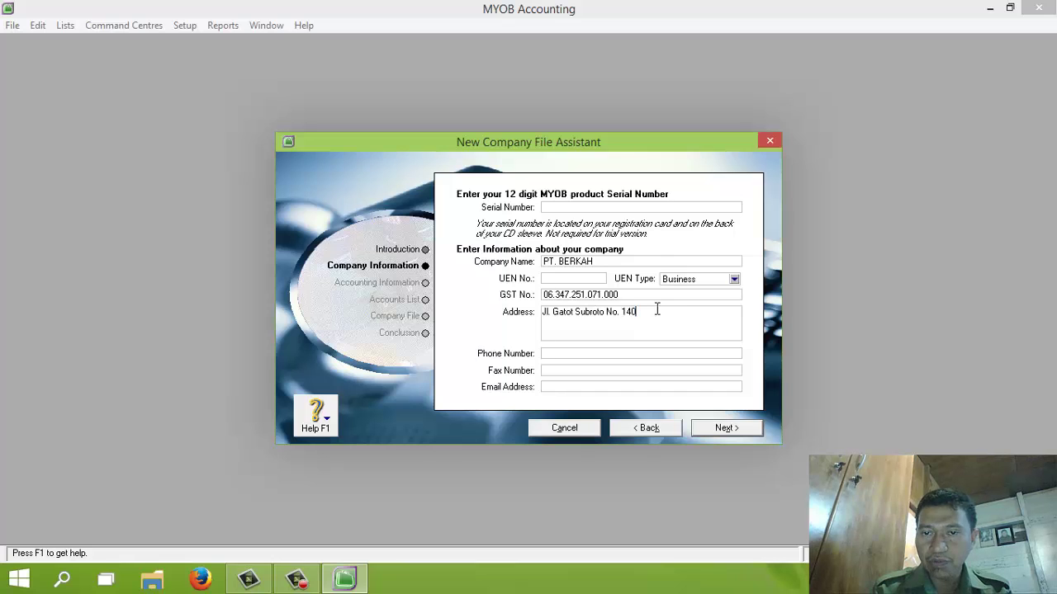
text(Jakarta)
Step: Fill in the company phone, fax and e-mail address, then continue to Accounting Information
key(Tab)
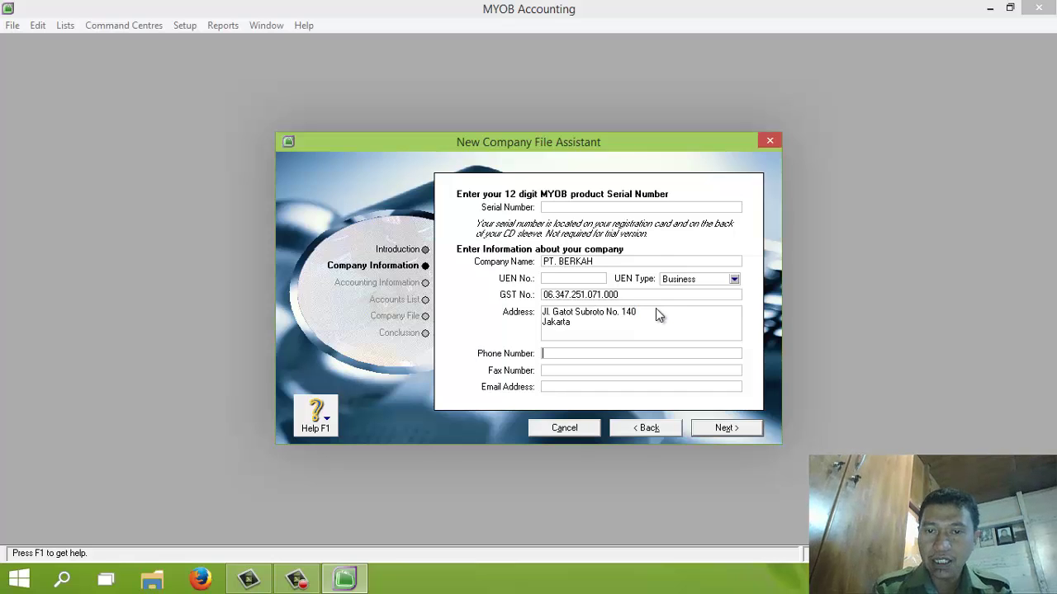
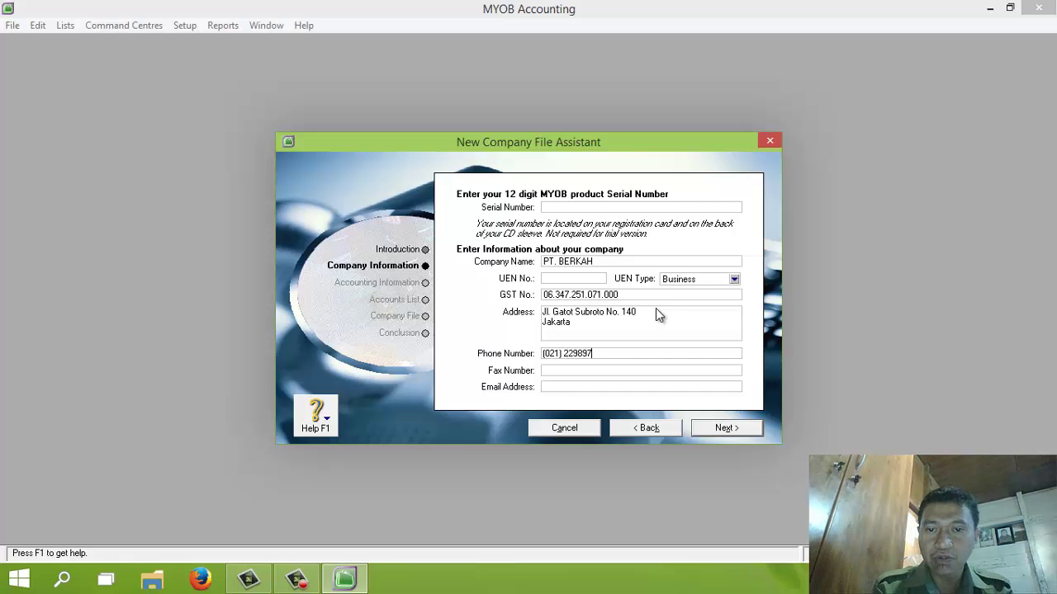
key(Tab)
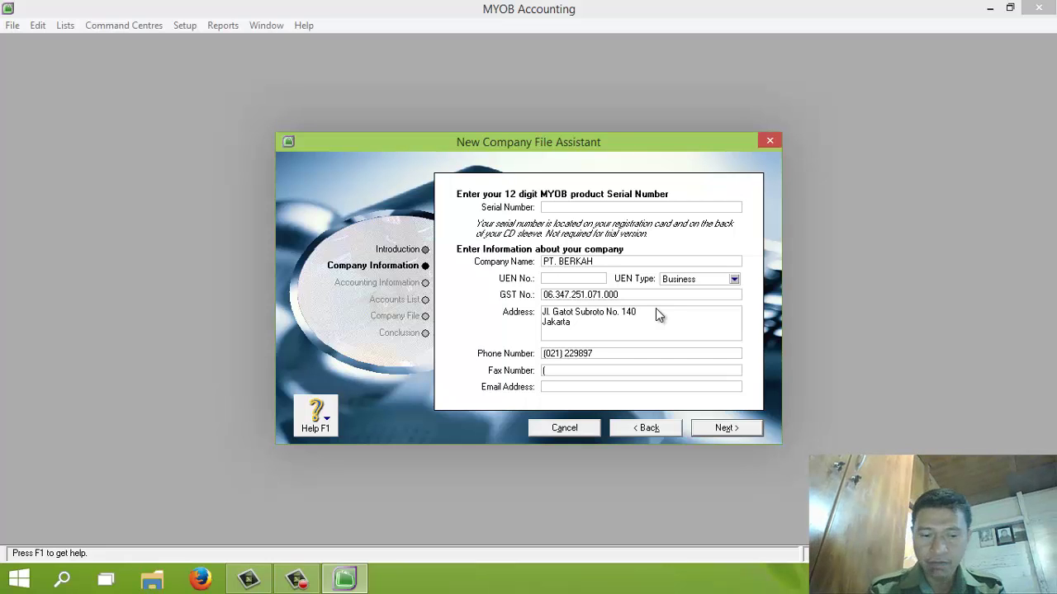
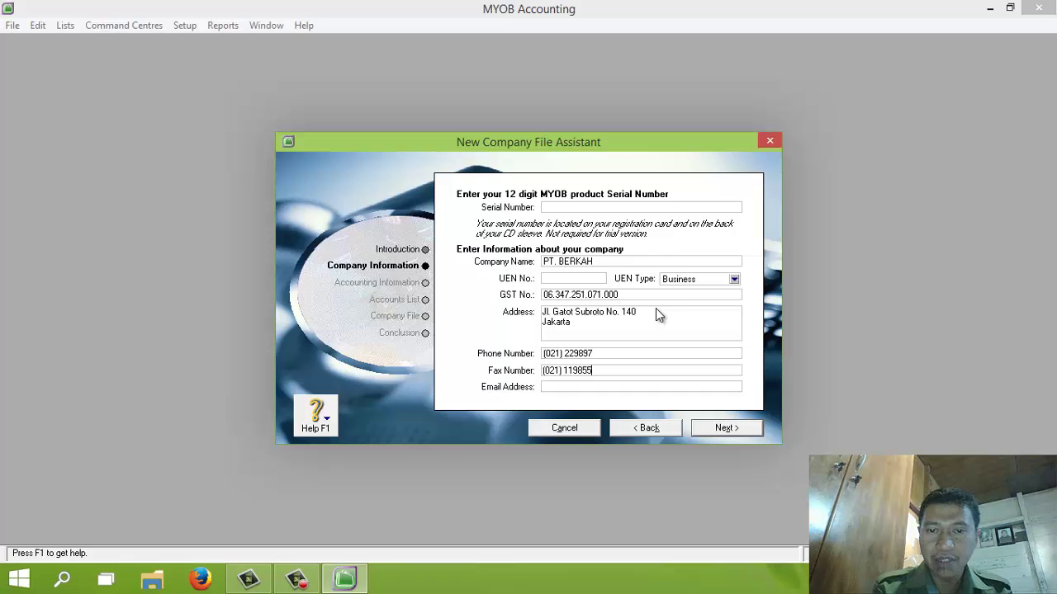
key(Tab)
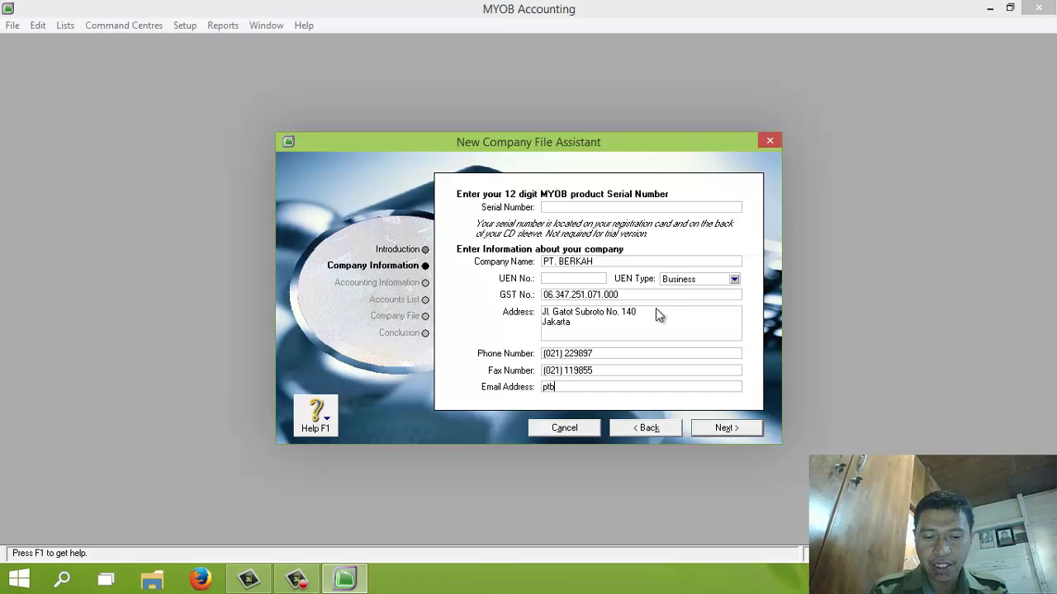
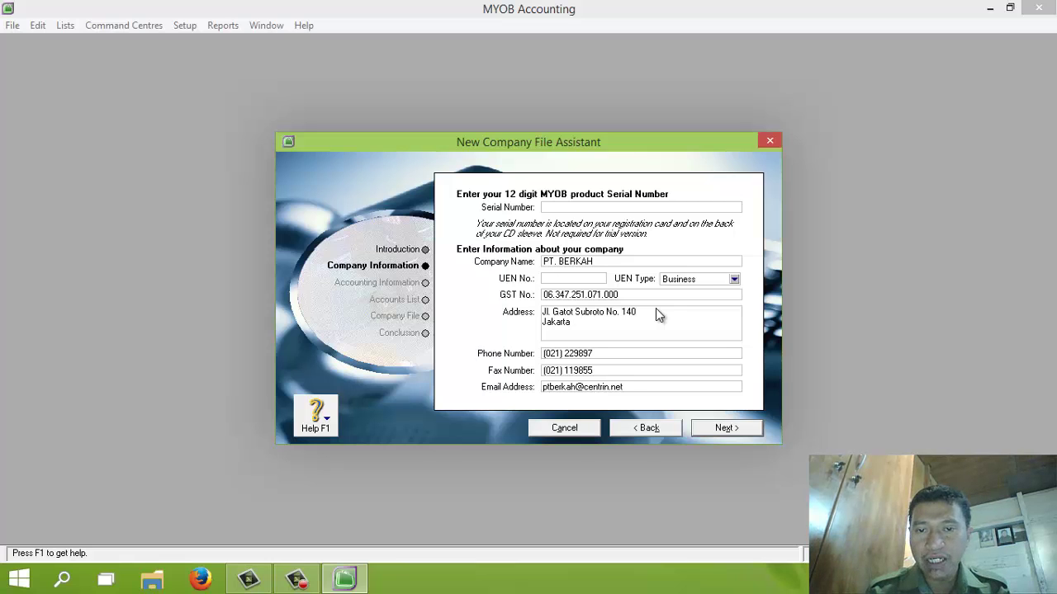
click(730, 431)
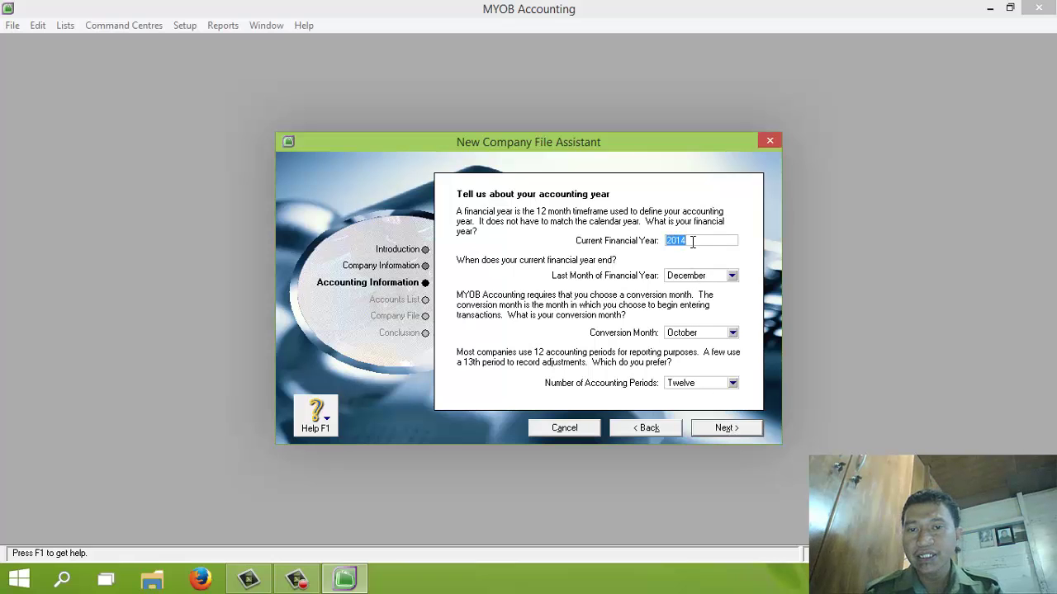
Step: Set financial year 2013 with December as the last month and conversion month
text(2013)
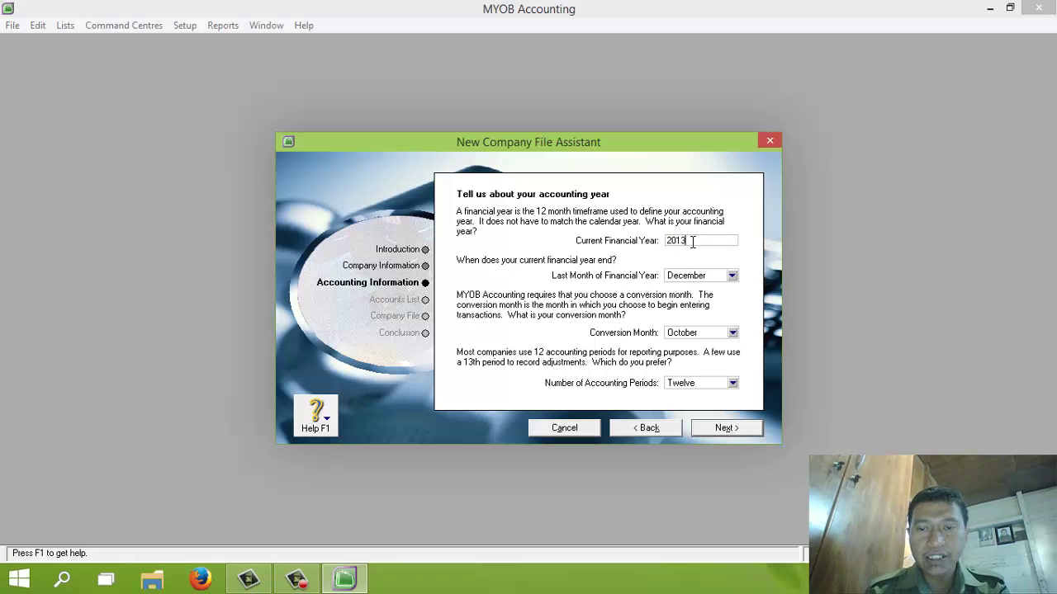
click(722, 277)
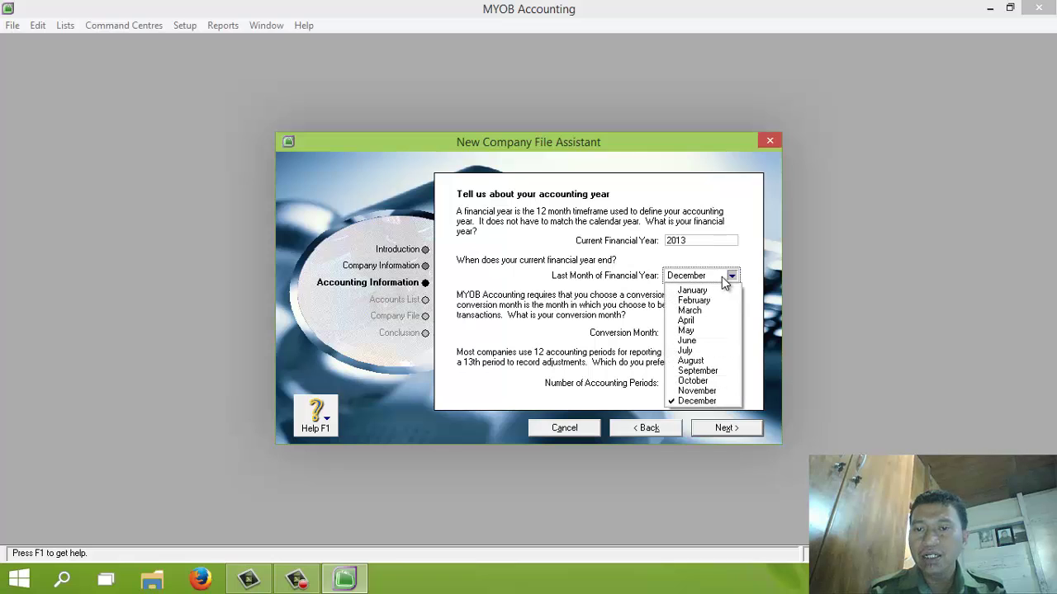
click(716, 400)
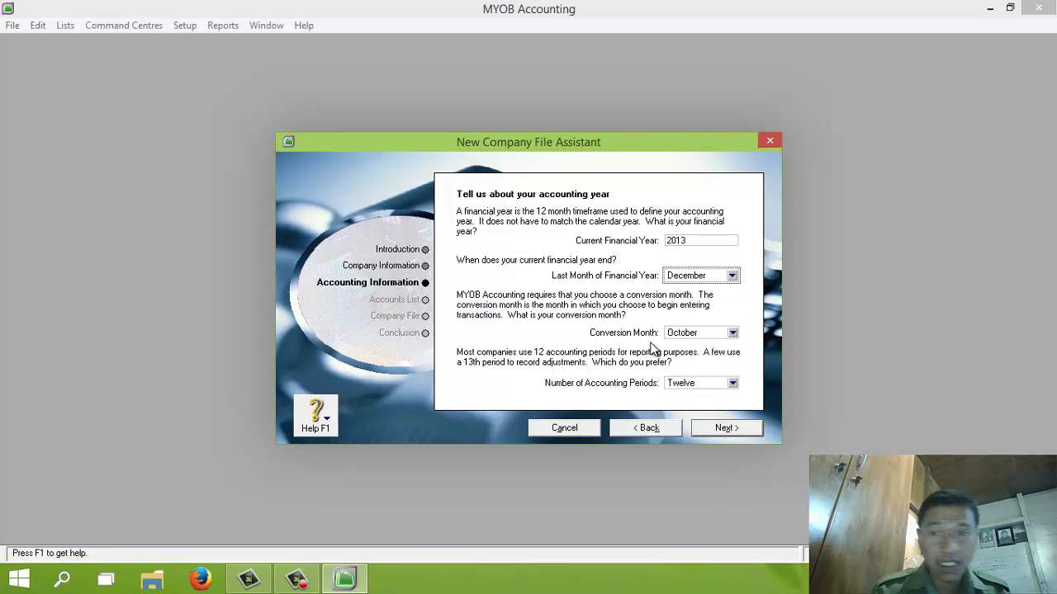
click(690, 334)
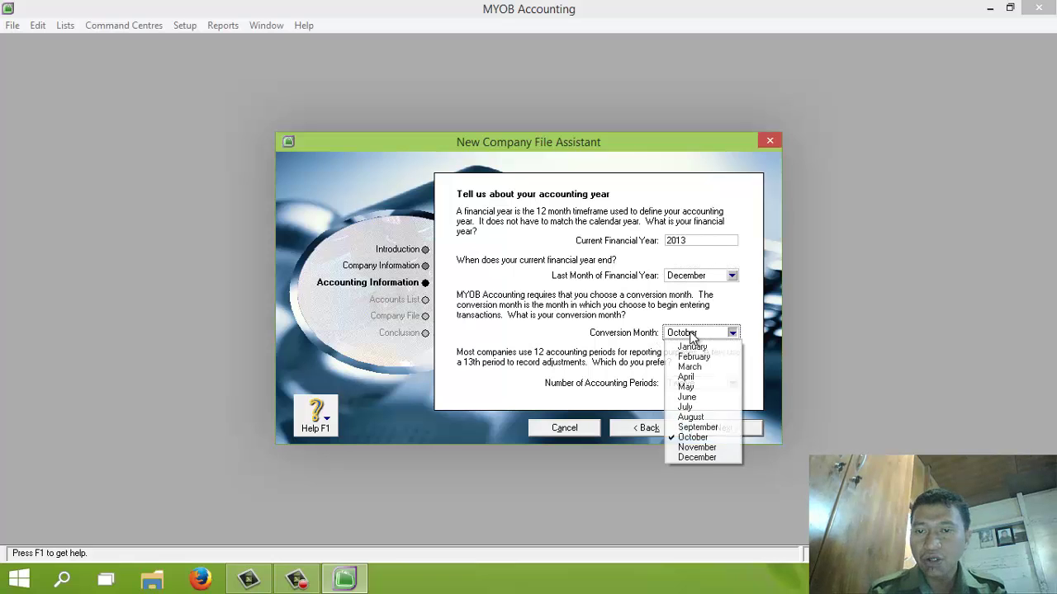
click(712, 457)
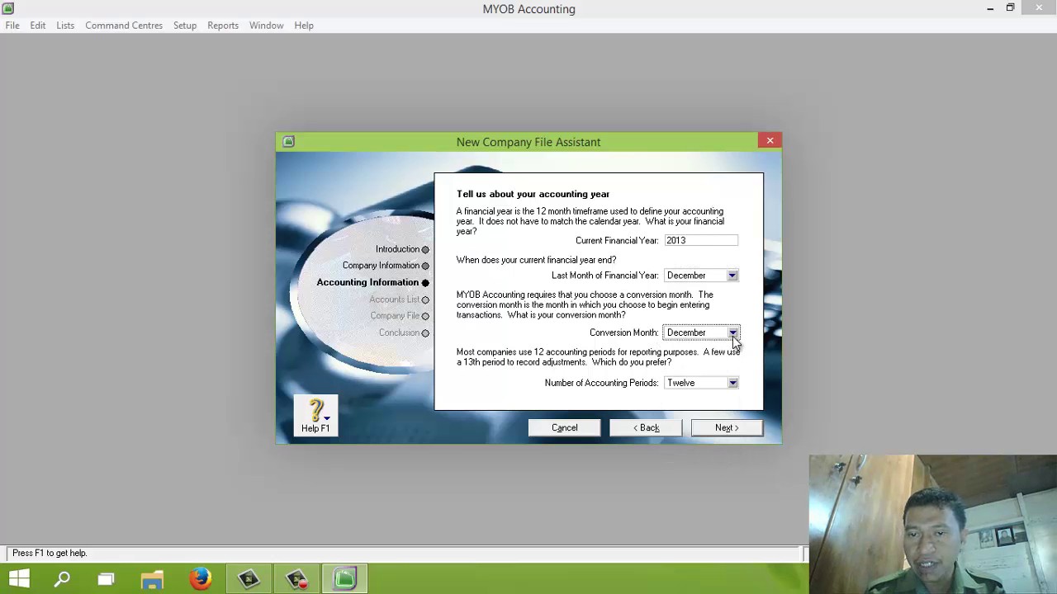
click(732, 334)
click(722, 456)
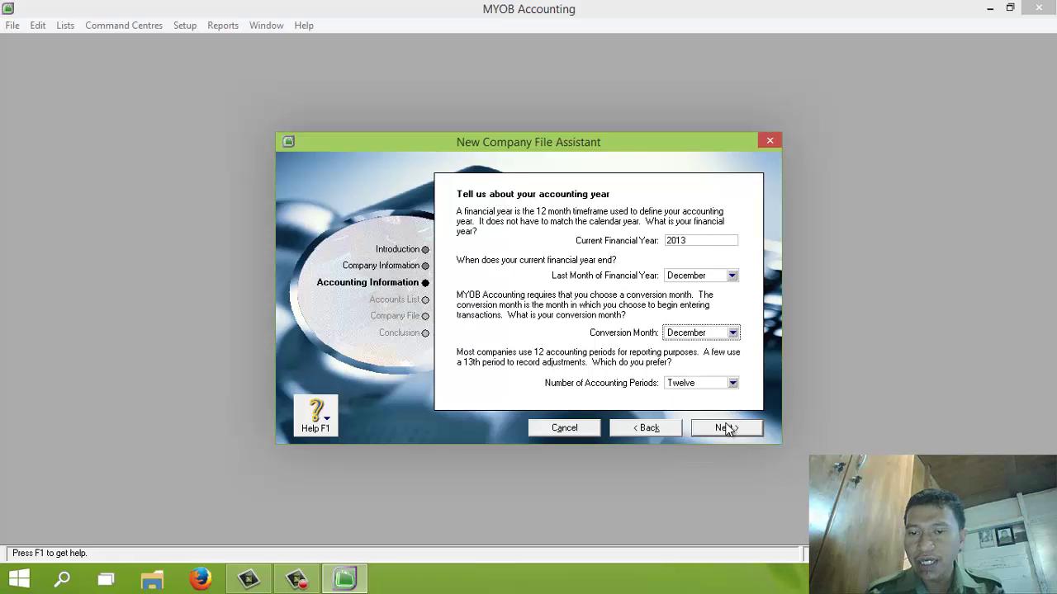
Step: Confirm the accounting information and choose to import an accountant's accounts list
click(729, 428)
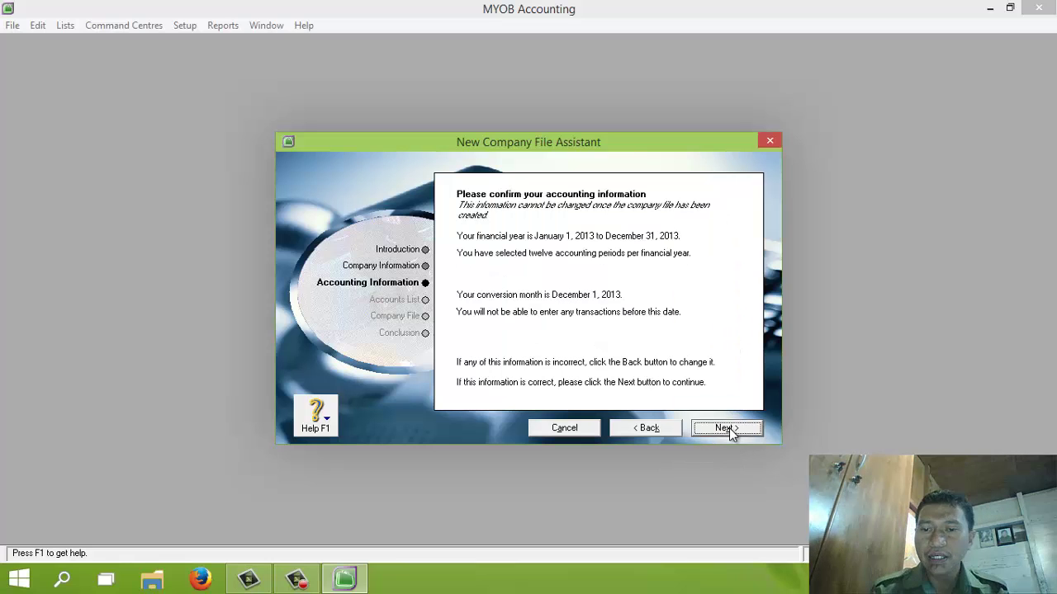
click(729, 428)
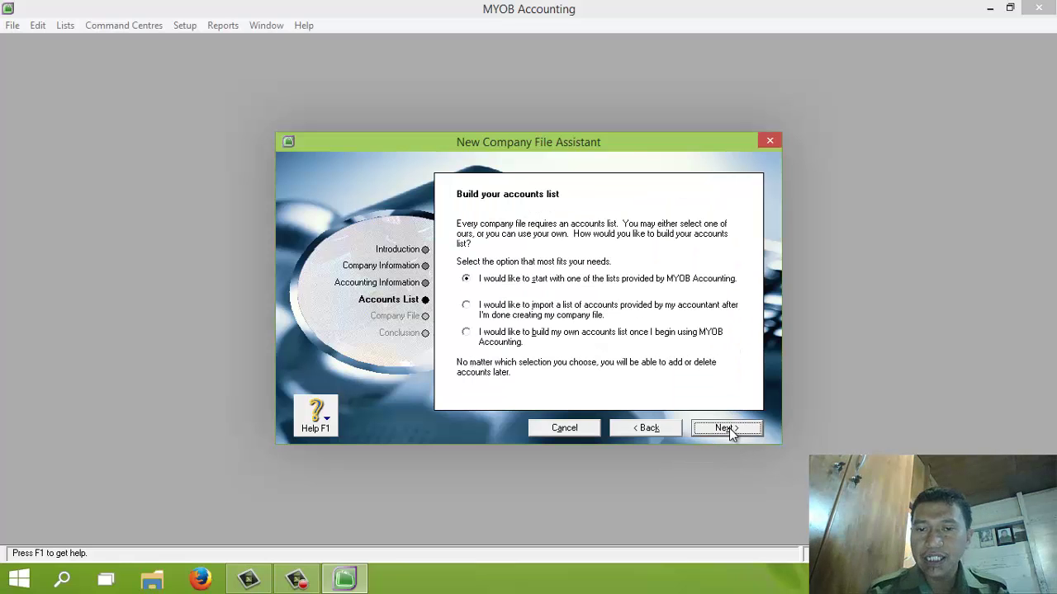
click(468, 307)
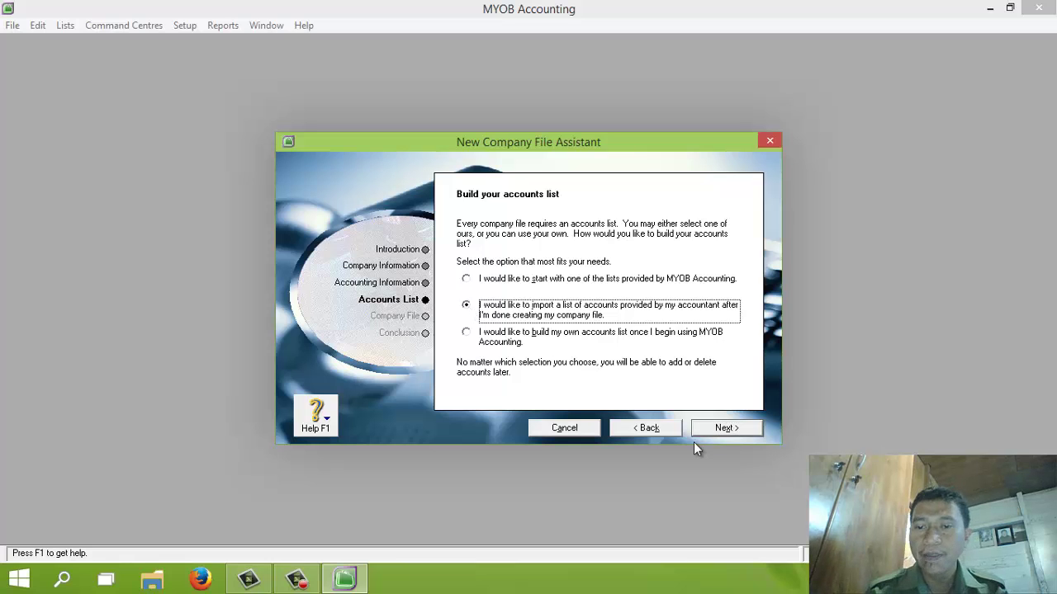
click(724, 427)
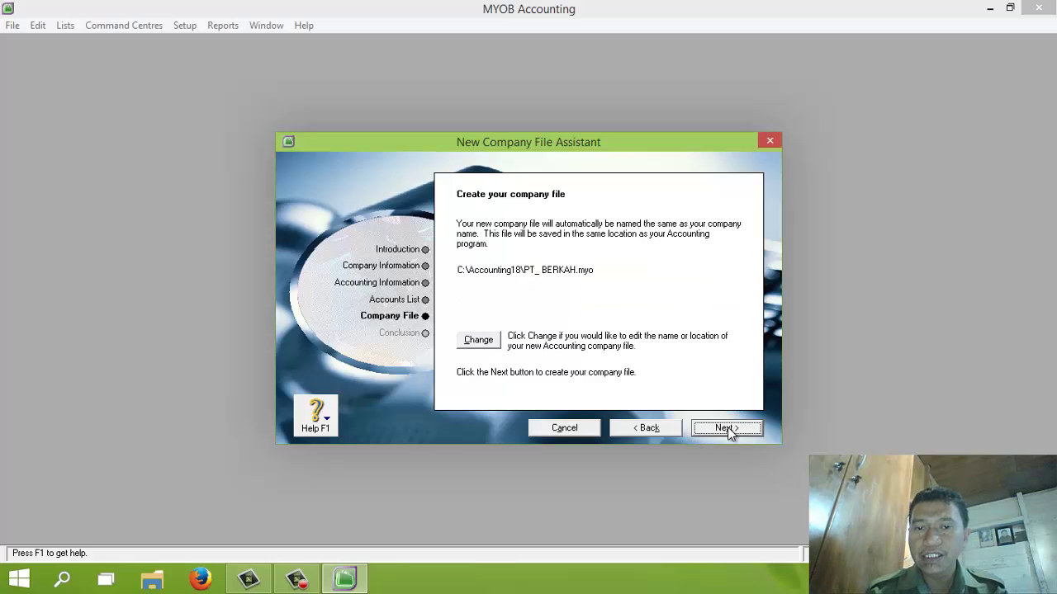
Step: Save the company file as PT_ BERKAH_Tutorial.MYO in the Documents folder
click(479, 341)
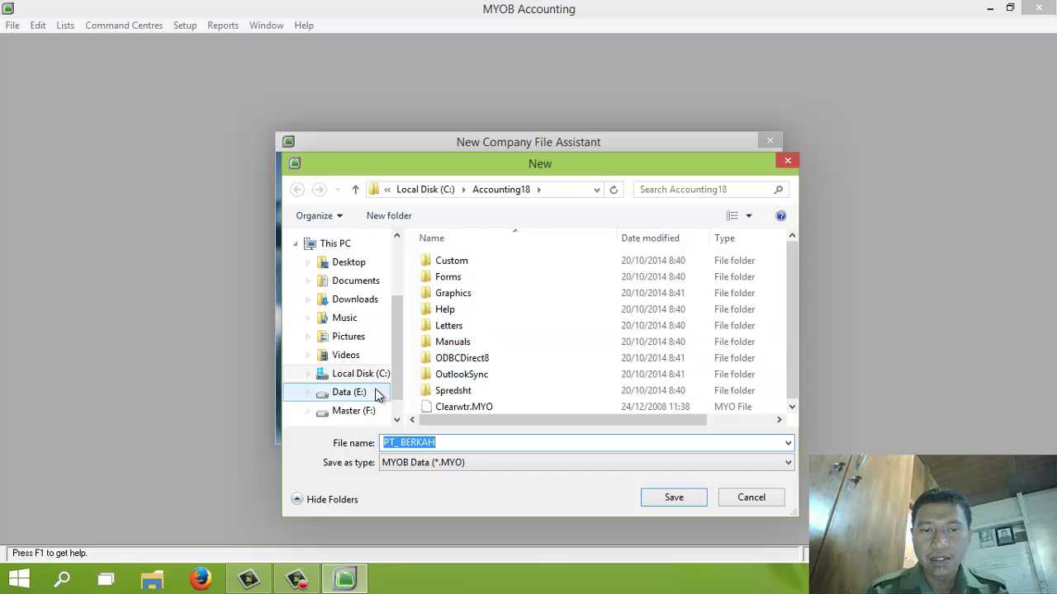
click(364, 282)
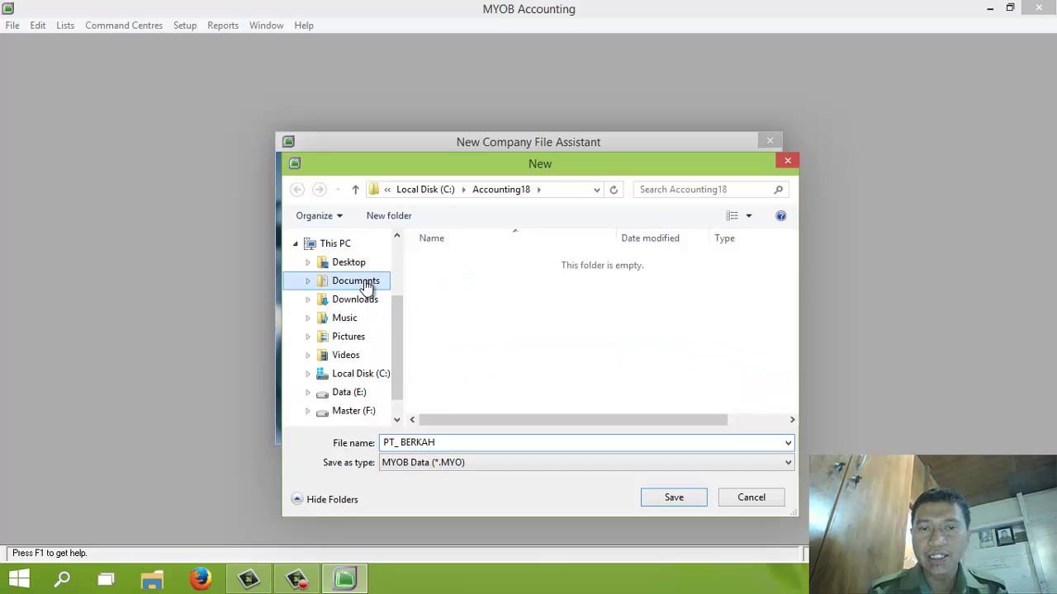
click(479, 443)
click(479, 442)
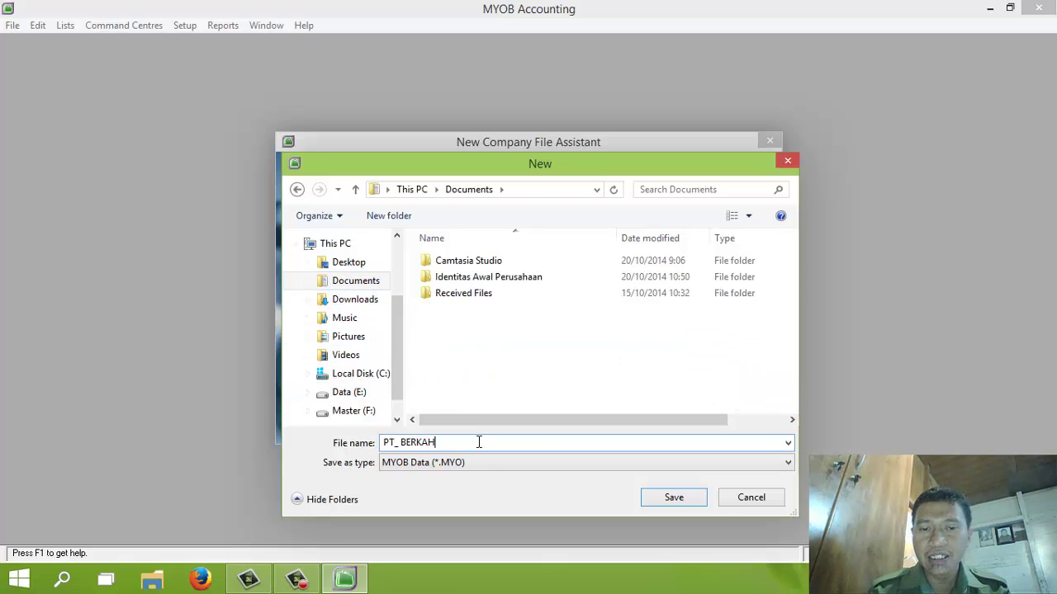
text(_T)
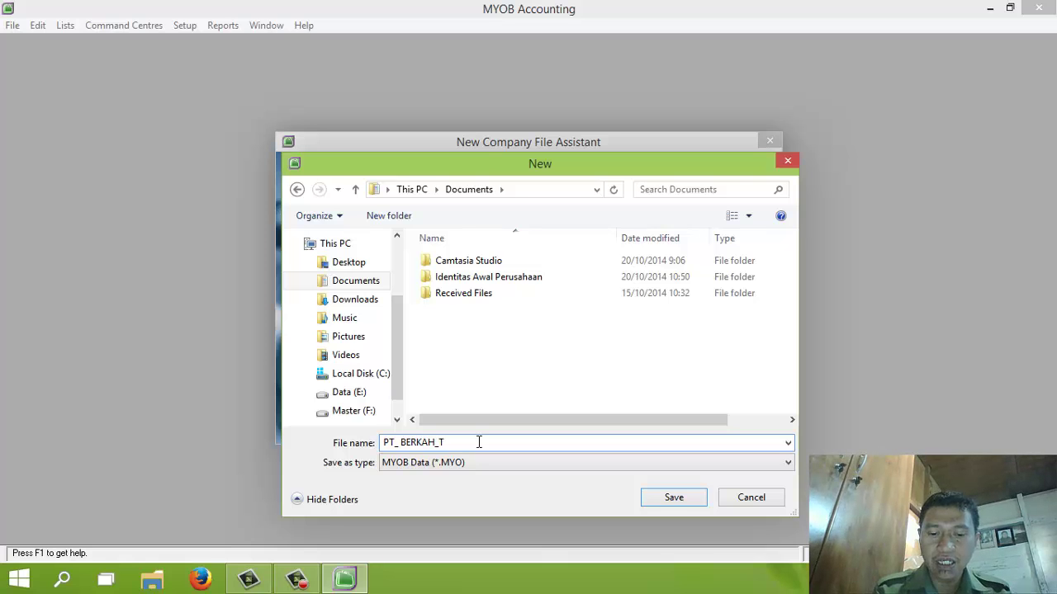
text(utorial)
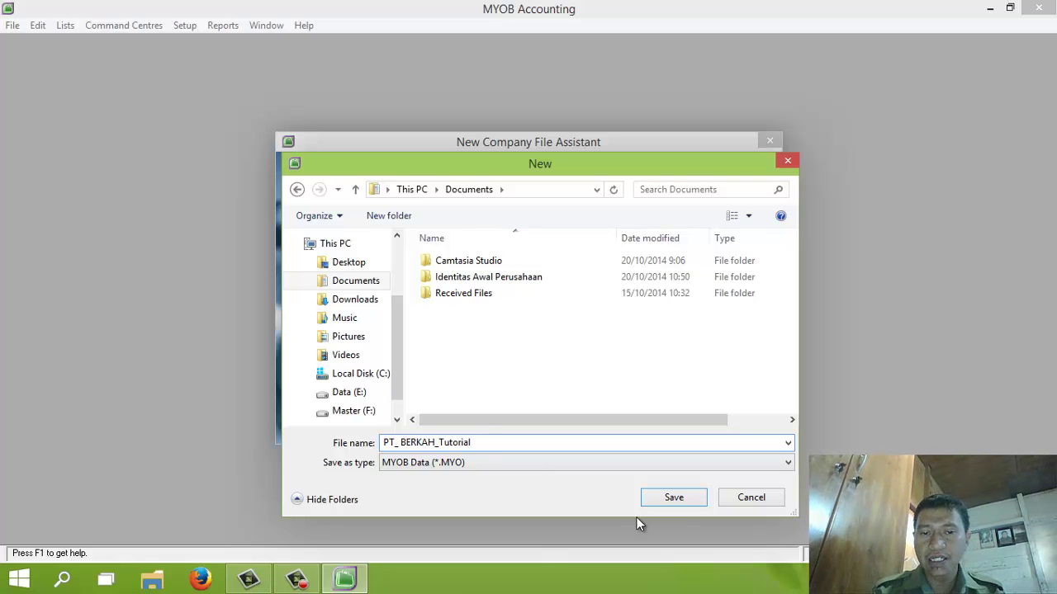
click(672, 503)
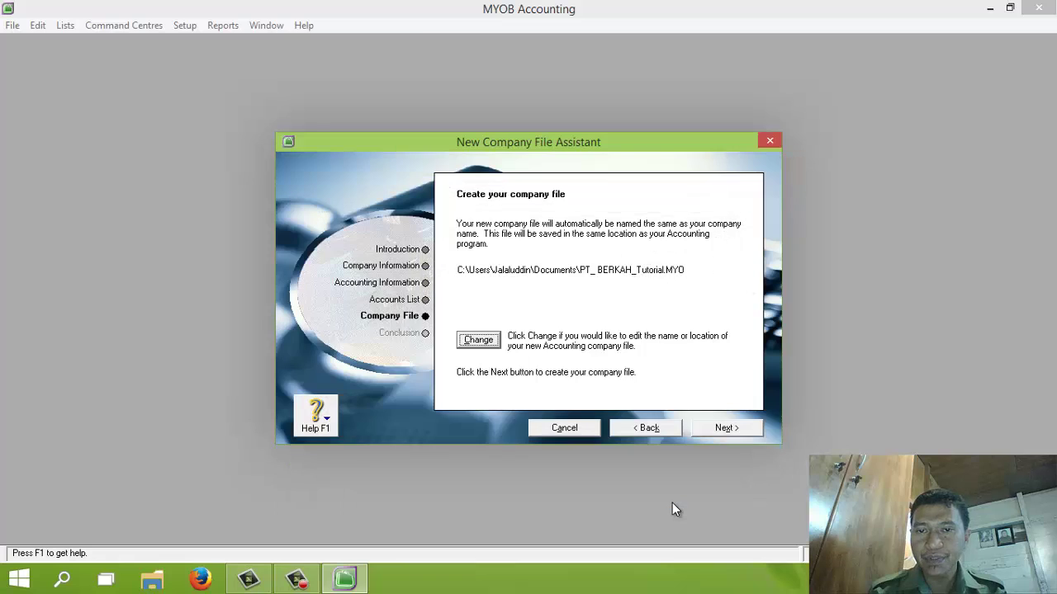
Step: Create the PT. BERKAH file and open the Accounts List from the Accounts command centre
click(727, 427)
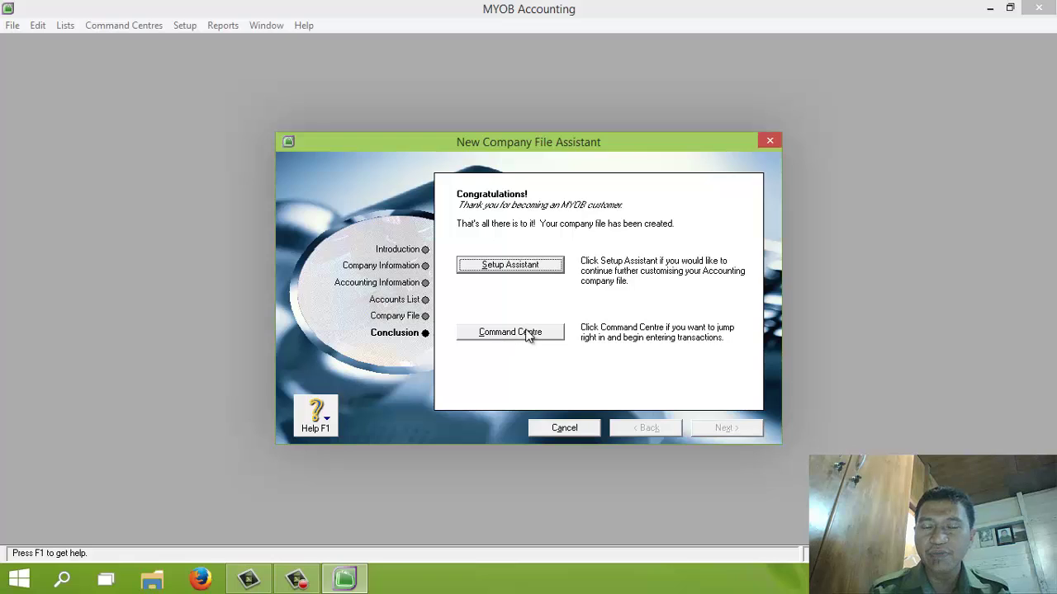
click(529, 334)
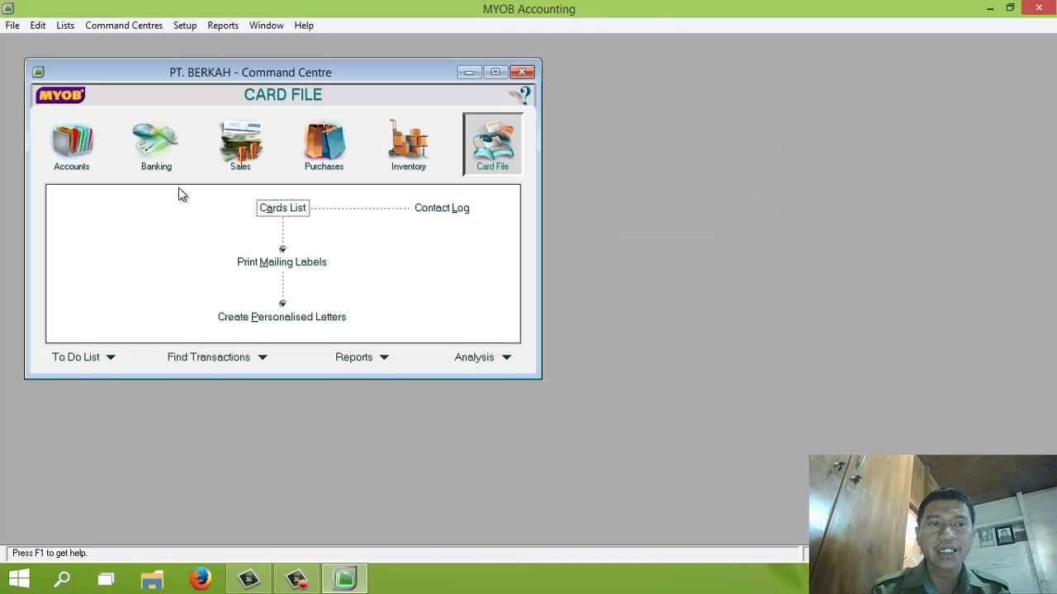
click(73, 144)
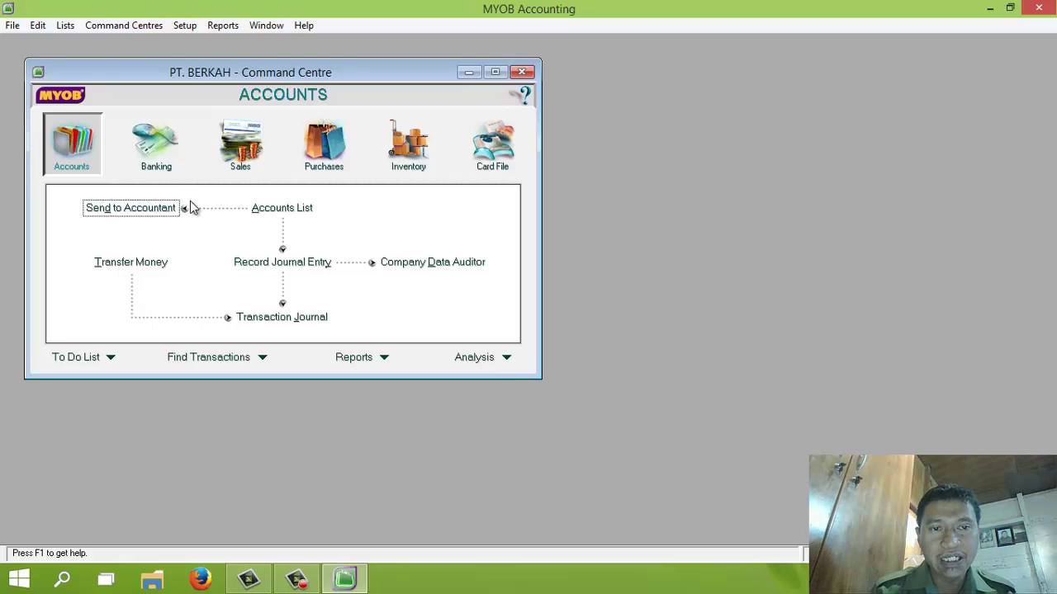
click(268, 209)
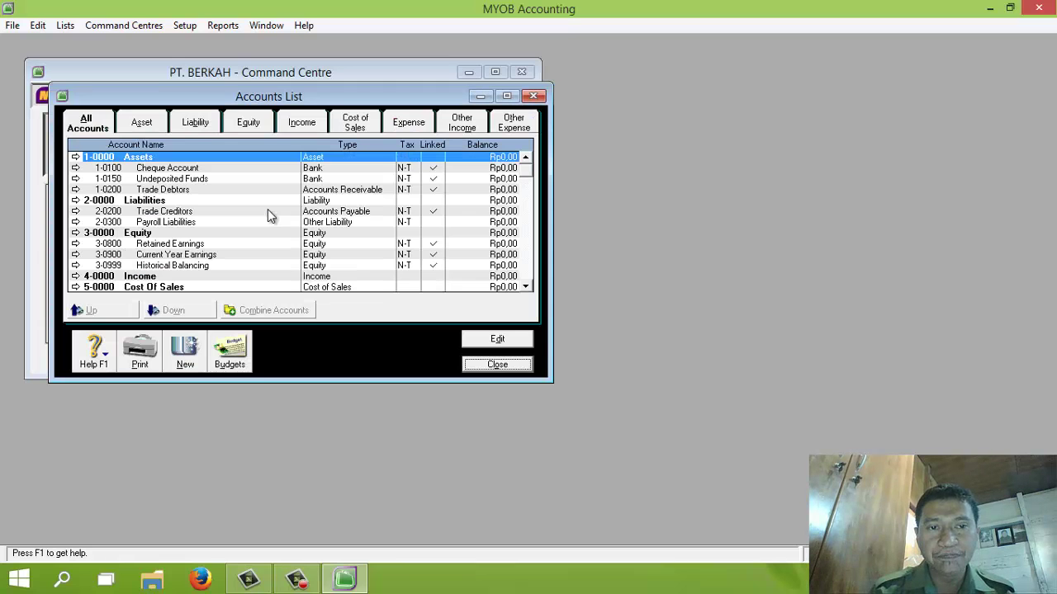
Step: Maximize the Accounts List window and bring up the Import Data > Accounts menu
click(507, 96)
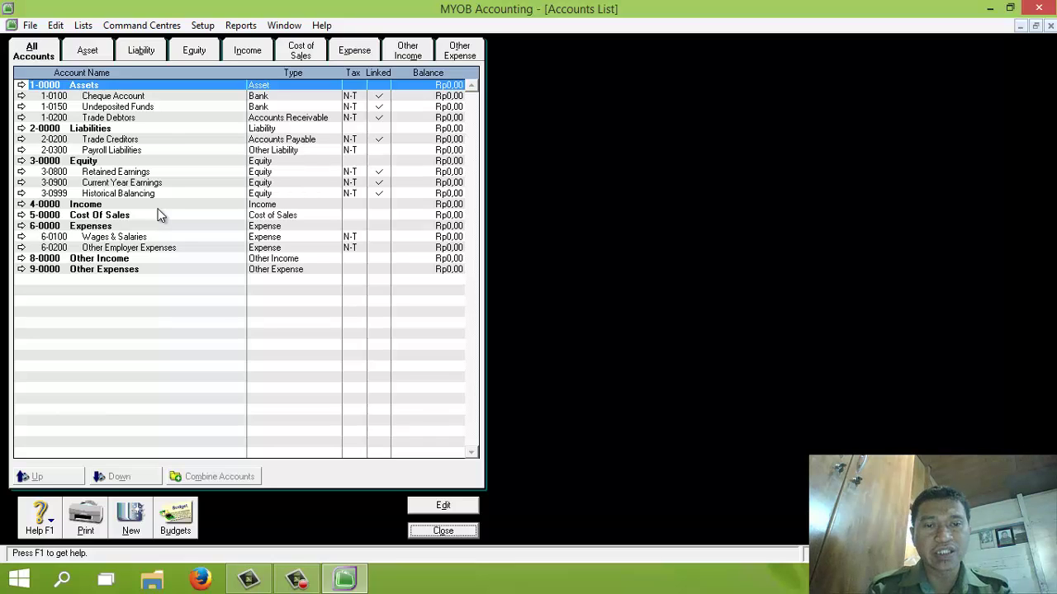
click(29, 25)
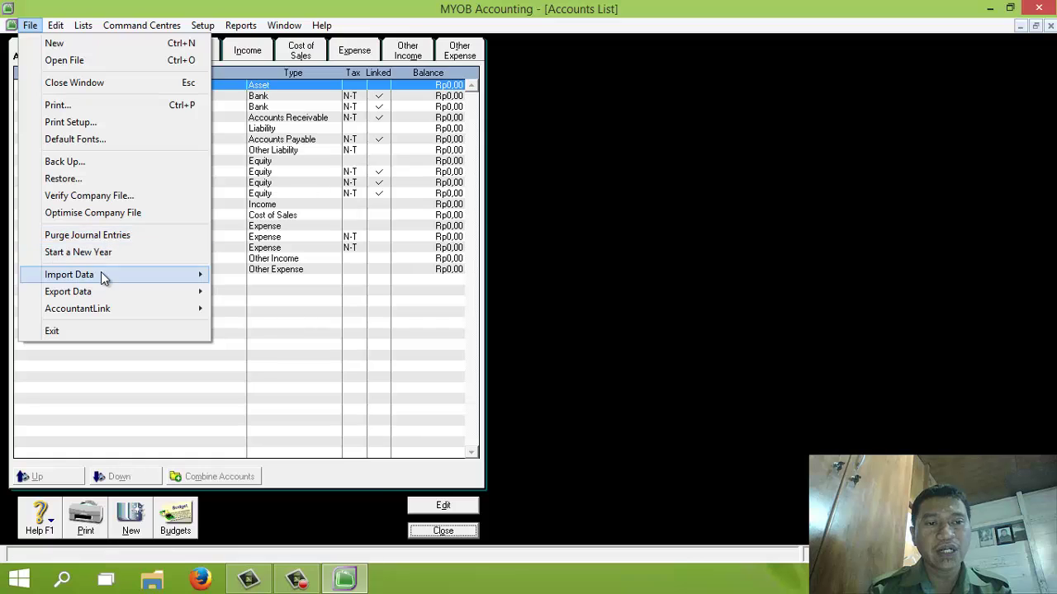
mouse_move(91, 274)
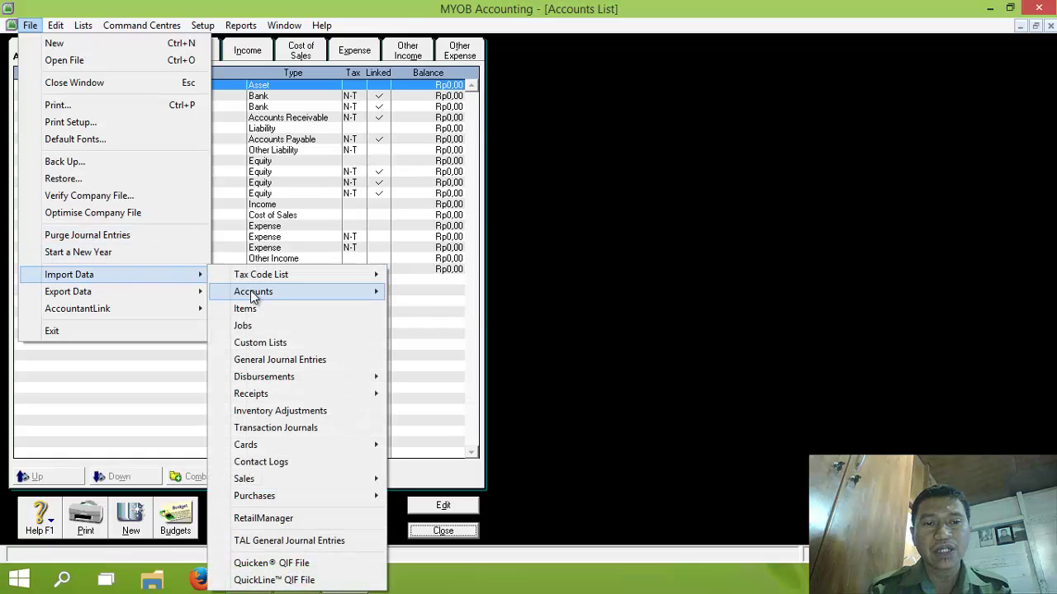
mouse_move(306, 293)
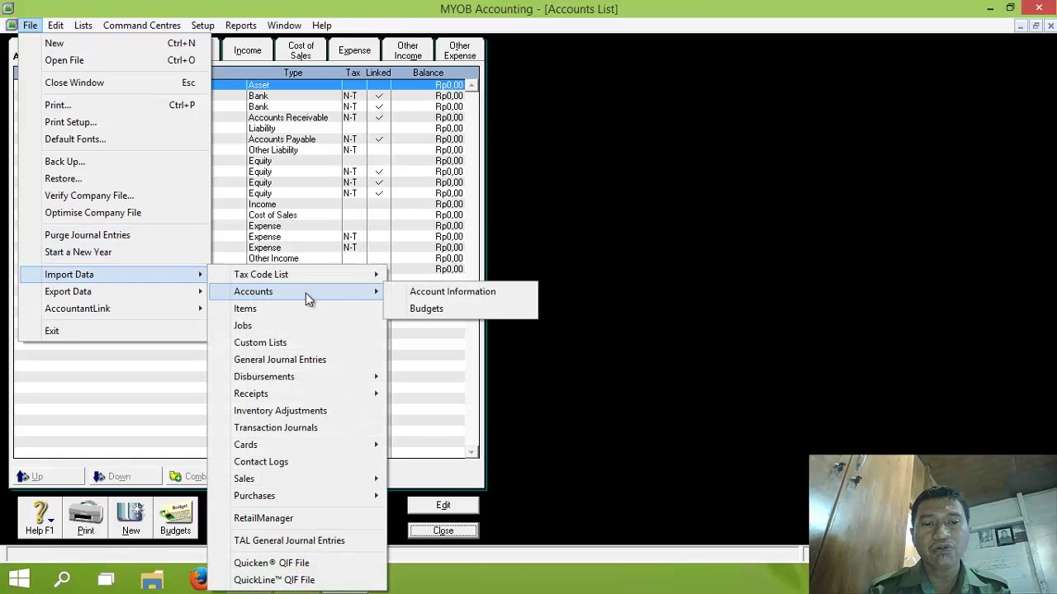
Step: Import account information, updating existing records, from E:\Praktek MYOB\Account_List_Berkah - New
click(417, 294)
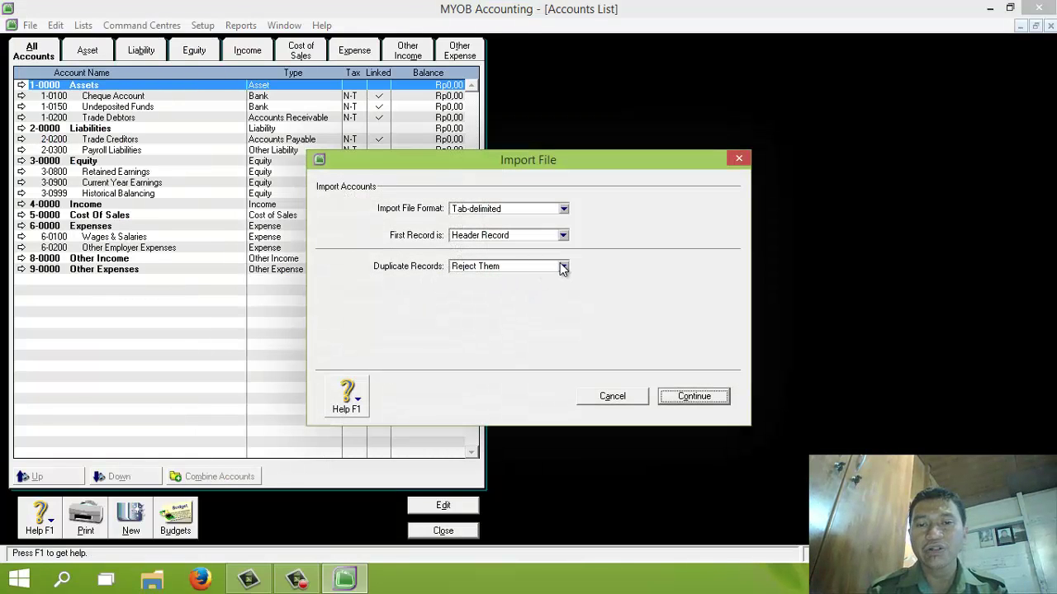
click(564, 268)
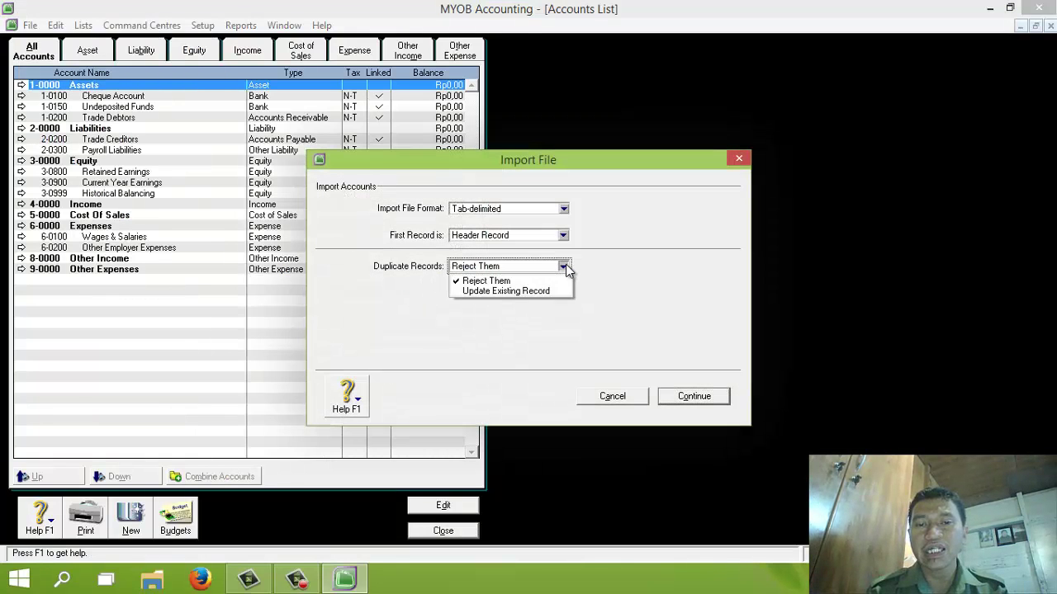
click(512, 293)
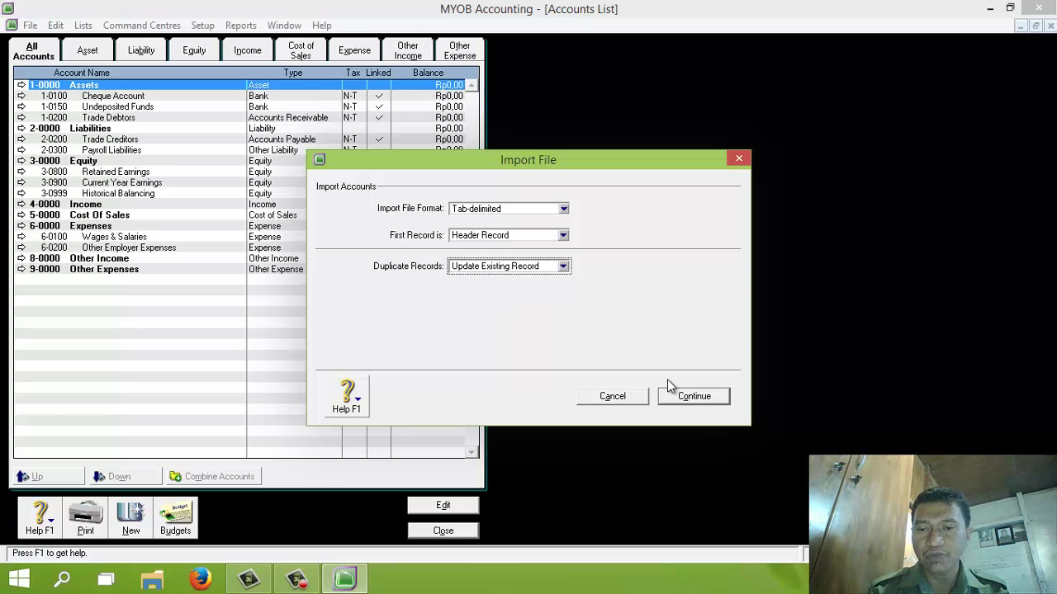
click(692, 398)
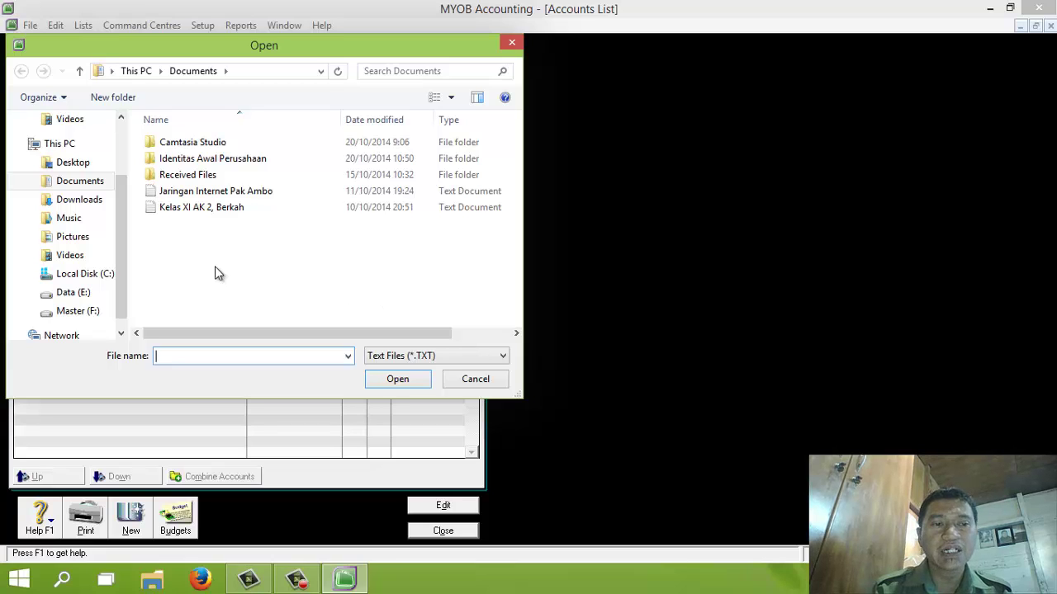
click(81, 296)
double_click(176, 210)
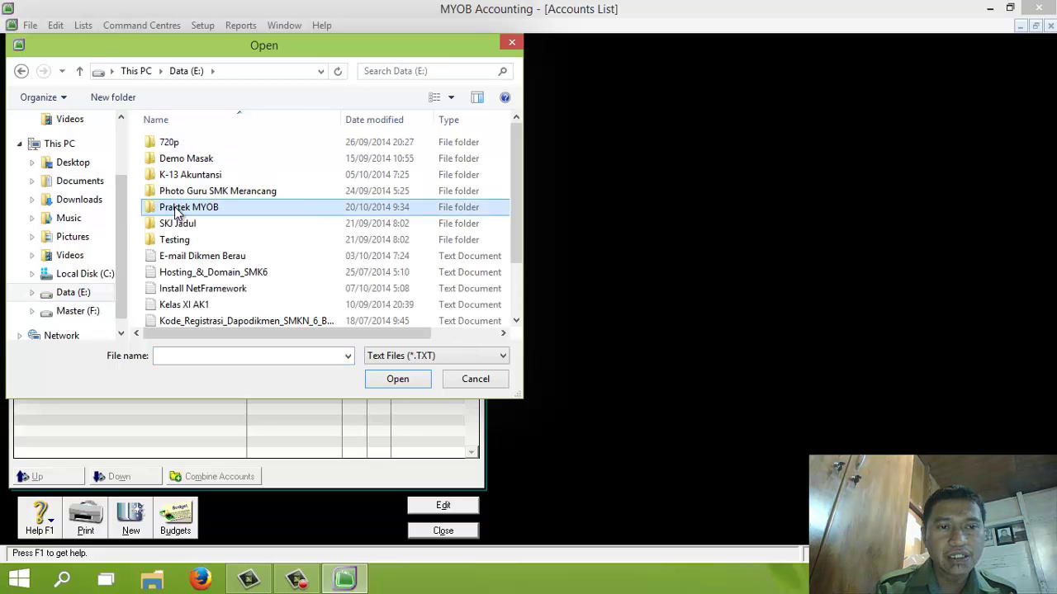
click(208, 178)
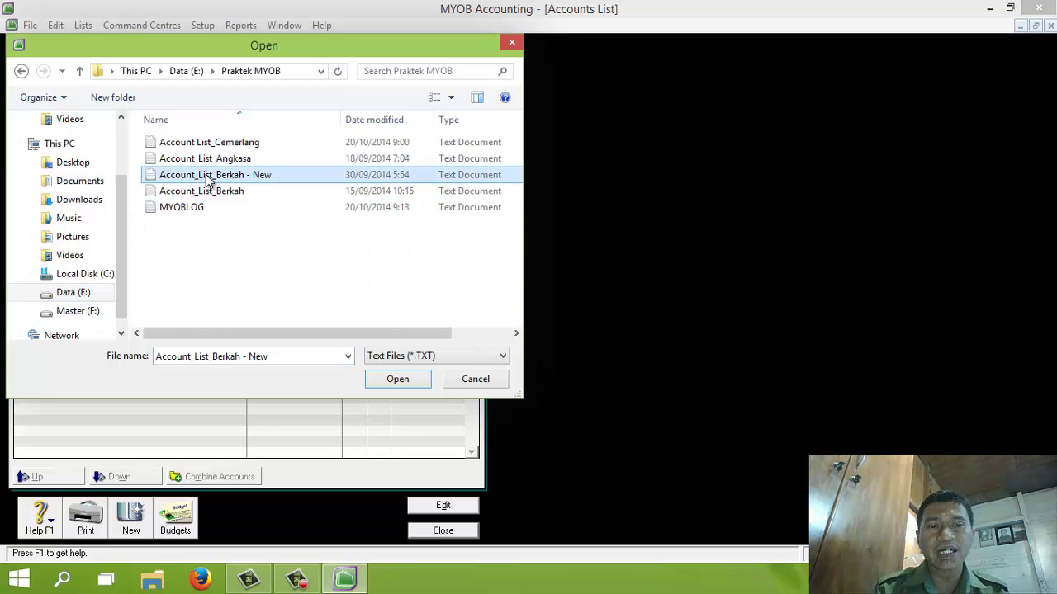
Step: Match all fields and import the 65 accounts from Account_List_Berkah - New
click(397, 379)
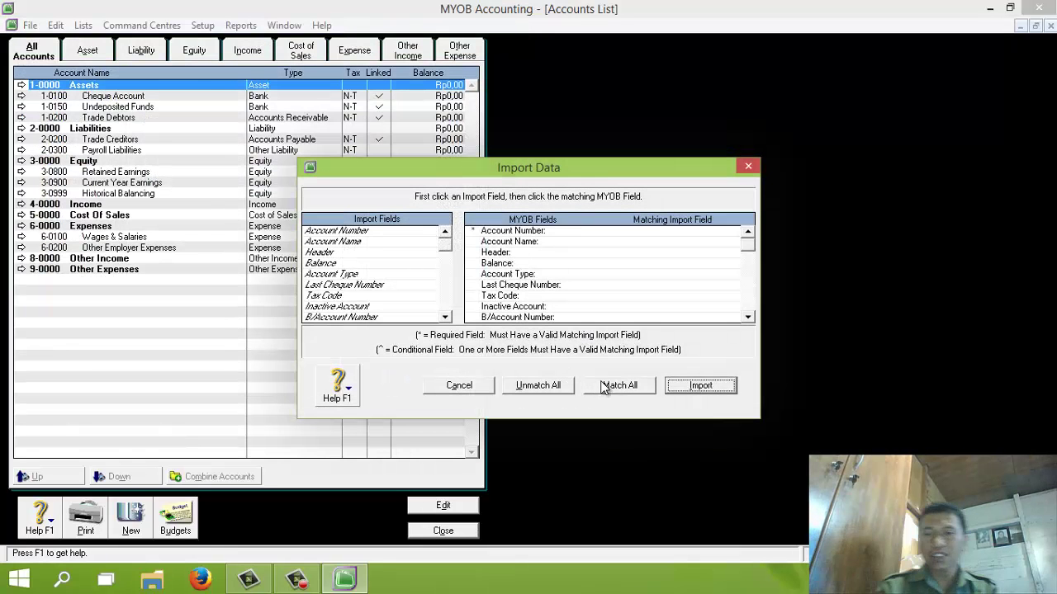
click(620, 386)
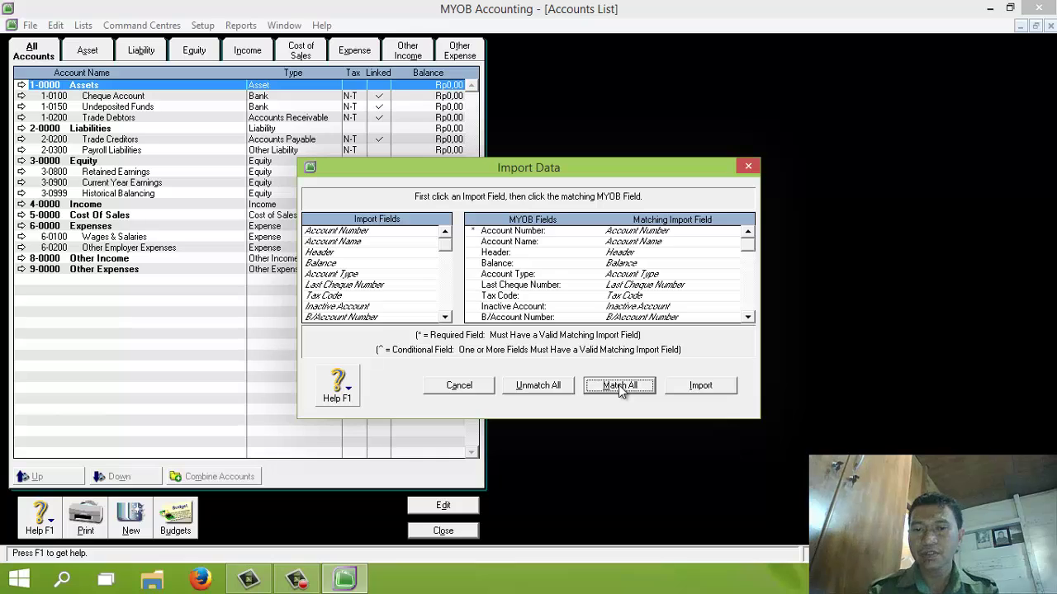
click(701, 386)
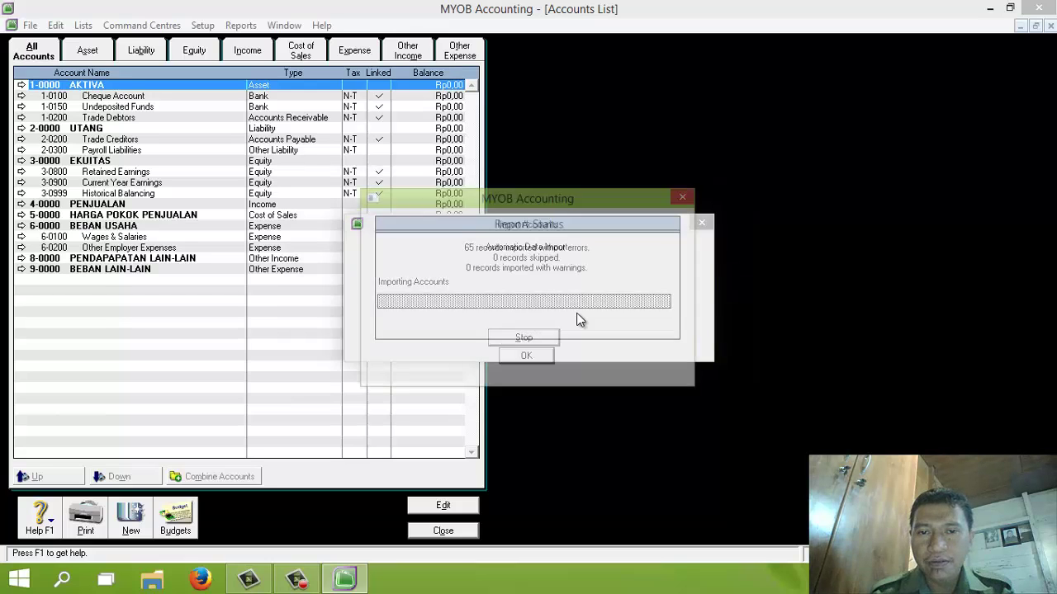
click(538, 357)
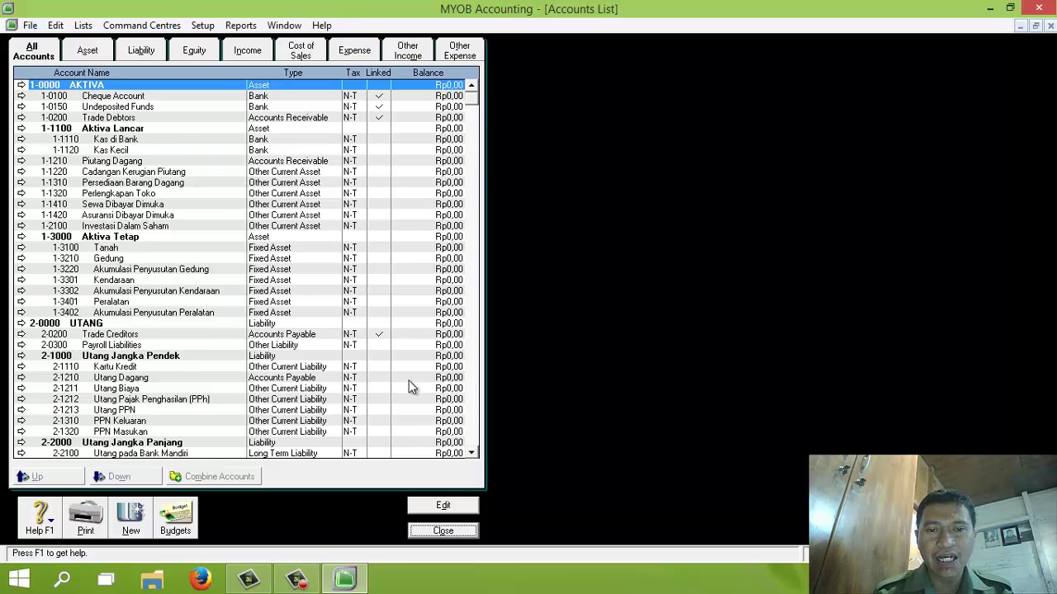
Step: Filter the Accounts List to the Asset tab and bring up Setup > Linked Accounts
click(475, 437)
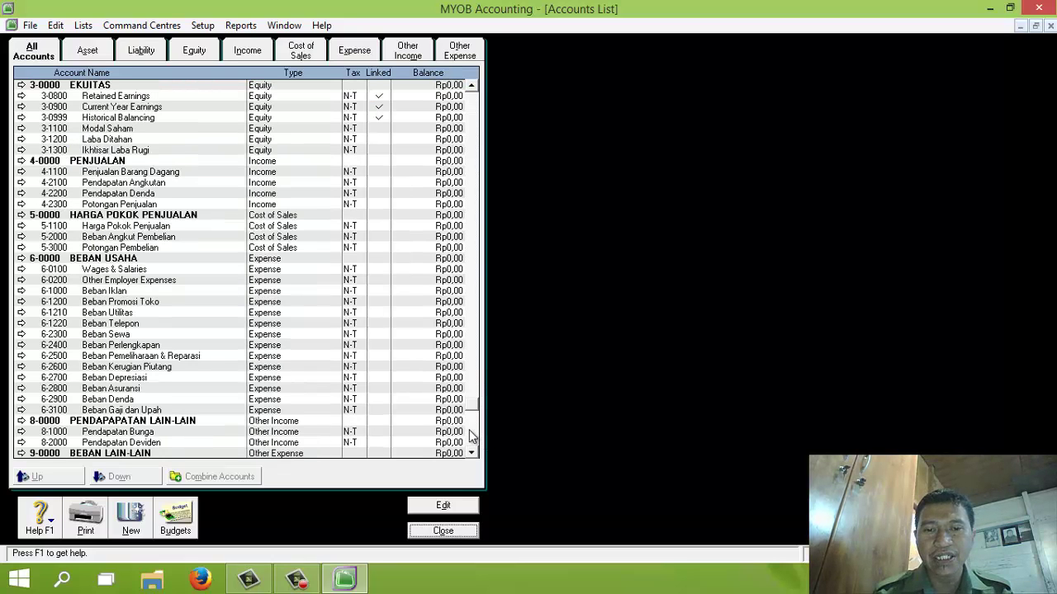
click(473, 116)
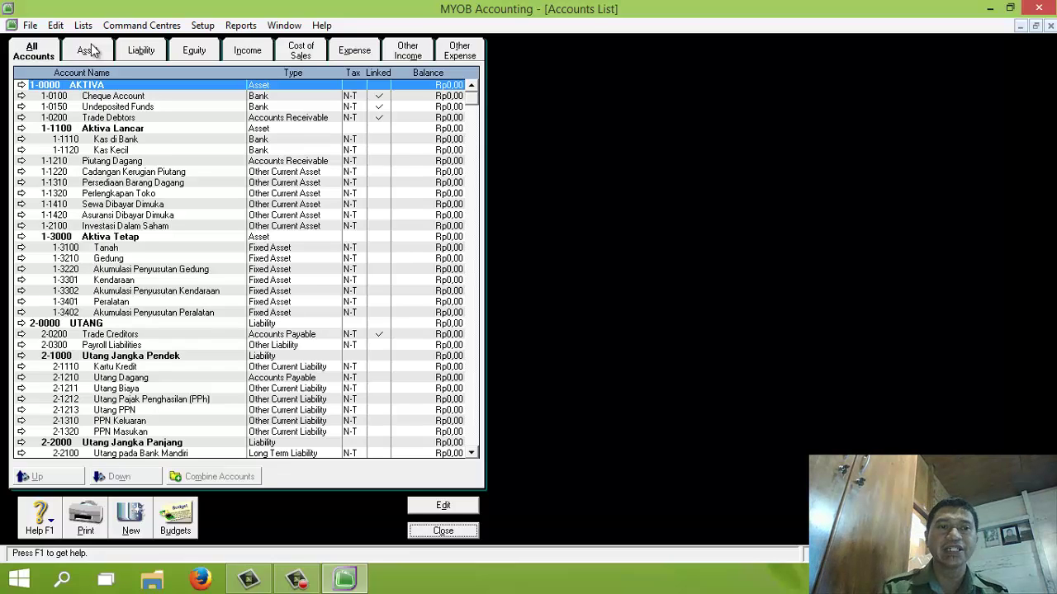
click(92, 52)
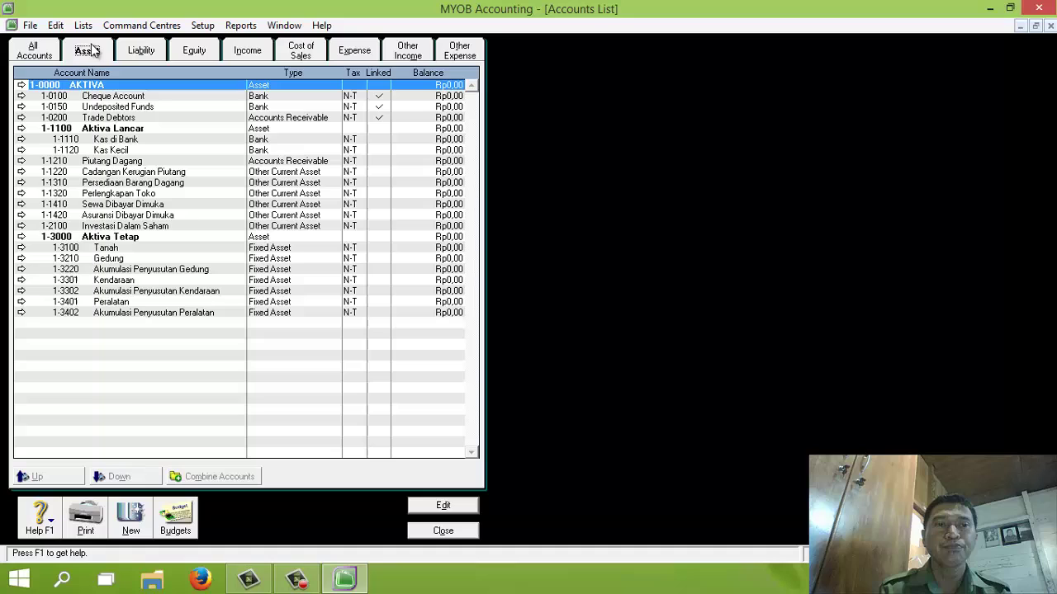
click(208, 30)
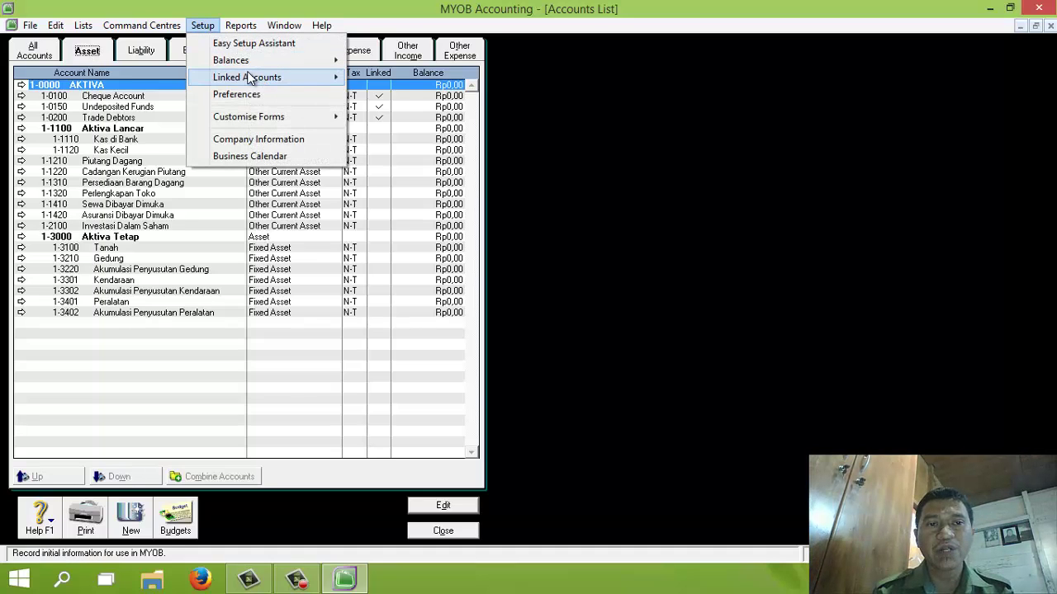
mouse_move(291, 82)
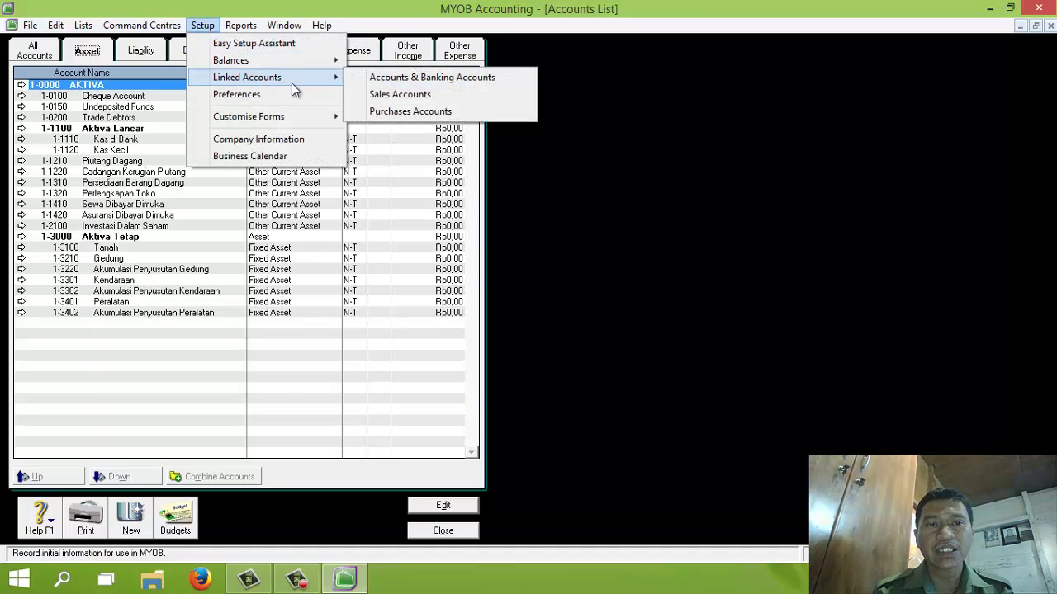
Step: In Accounts & Banking linked accounts, set Undeposited Funds to 1-1110 Kas di Bank
click(358, 78)
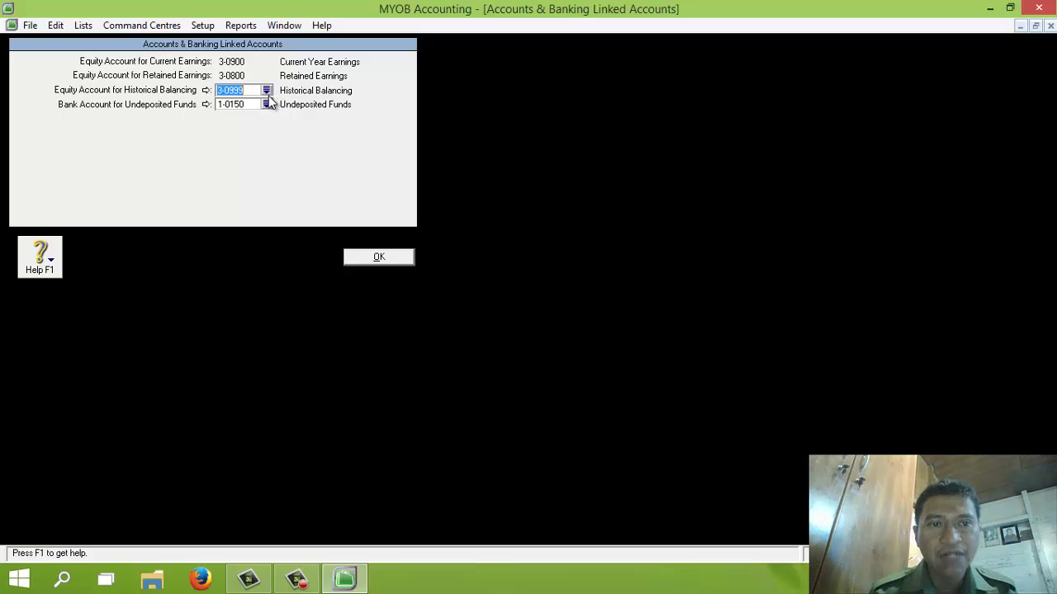
click(266, 105)
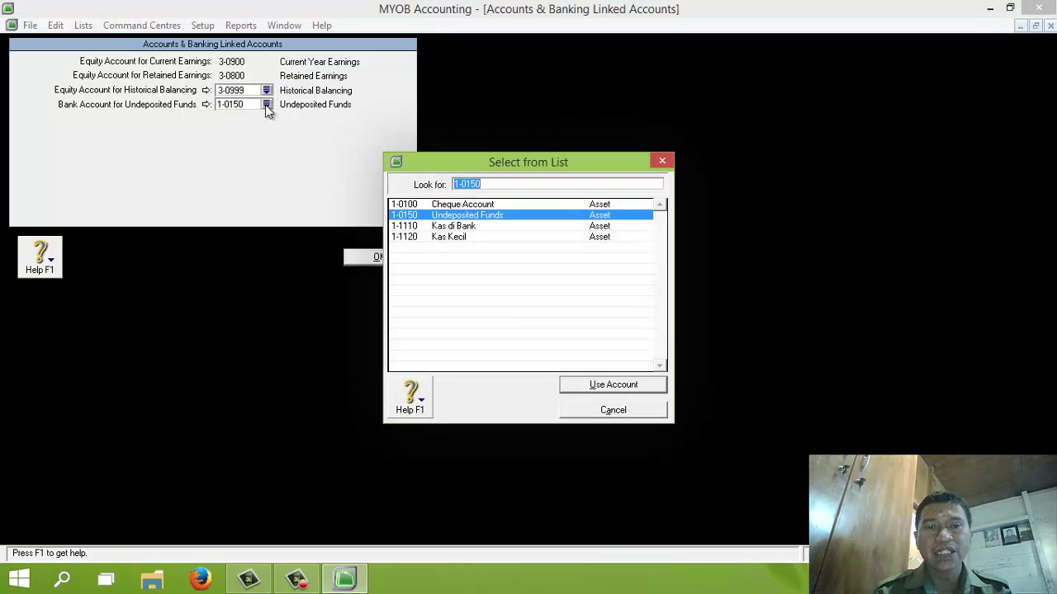
double_click(445, 227)
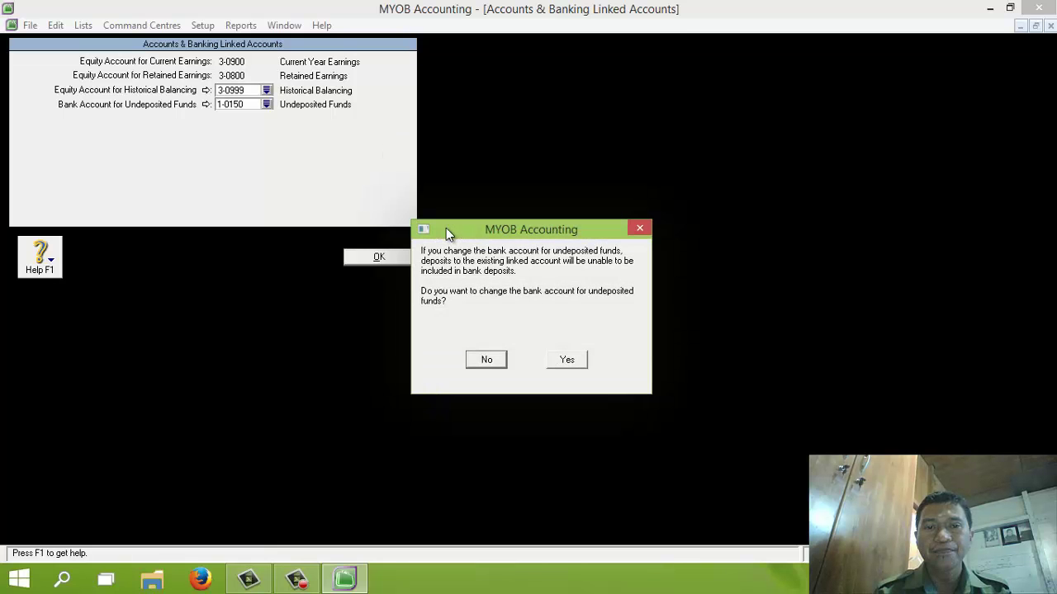
click(566, 361)
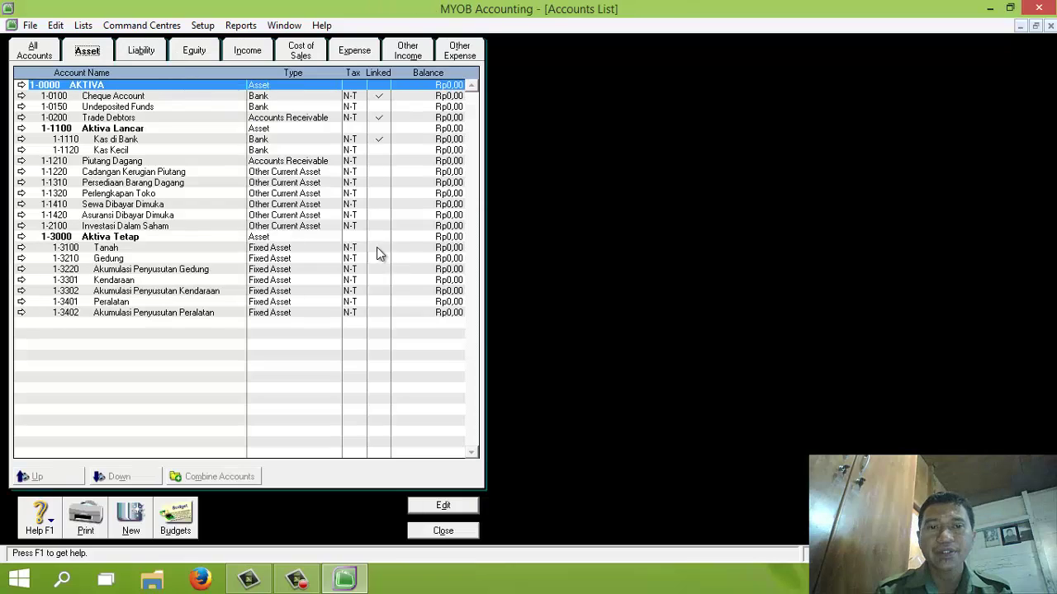
Step: In Sales Linked Accounts, set receivables to 1-1210 Piutang Dagang and customer receipts to 1-1110 Kas di Bank
click(202, 26)
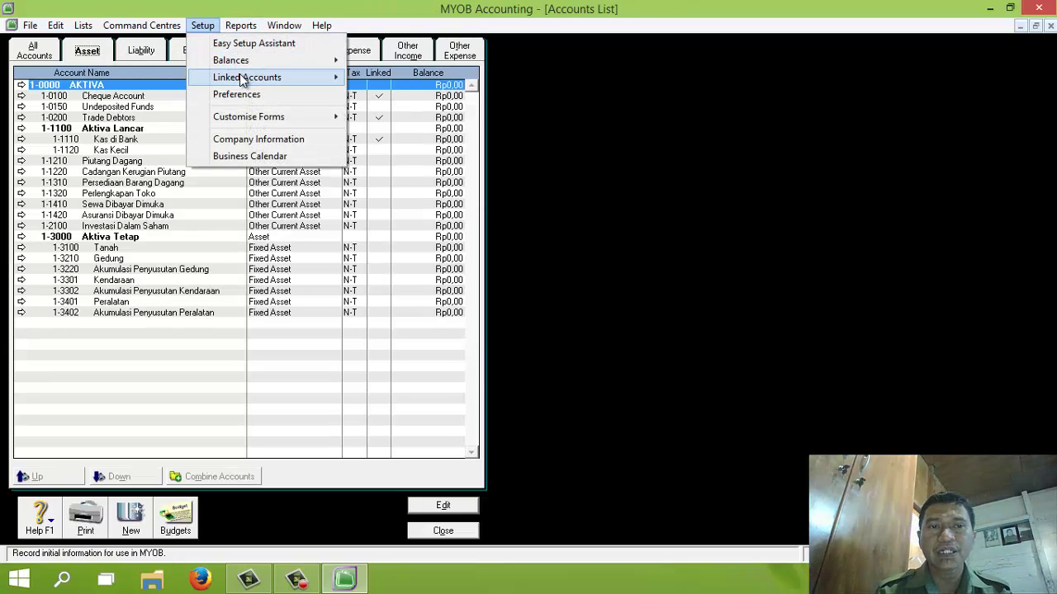
mouse_move(288, 77)
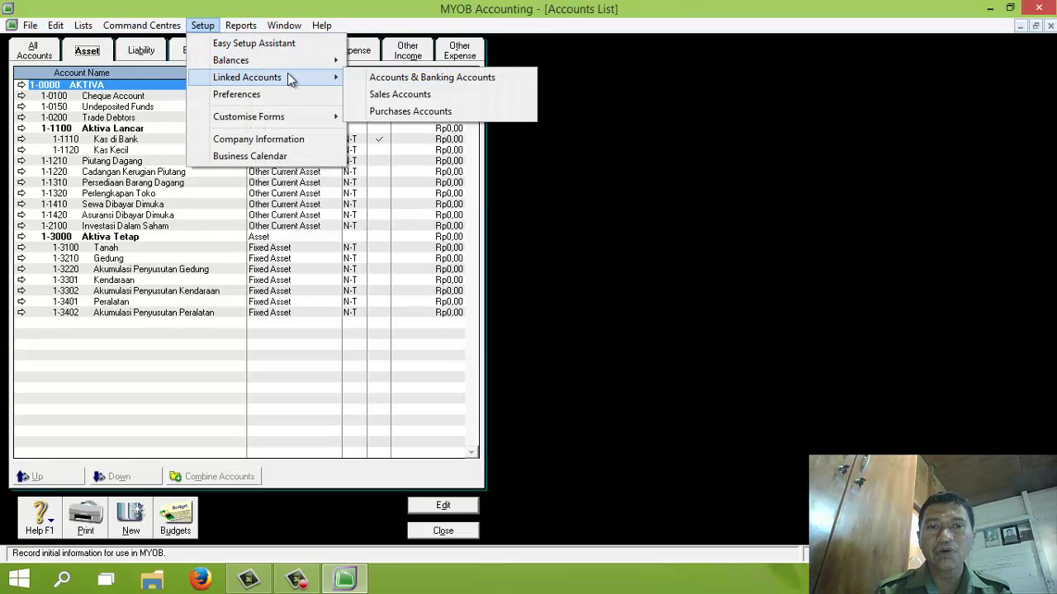
click(367, 96)
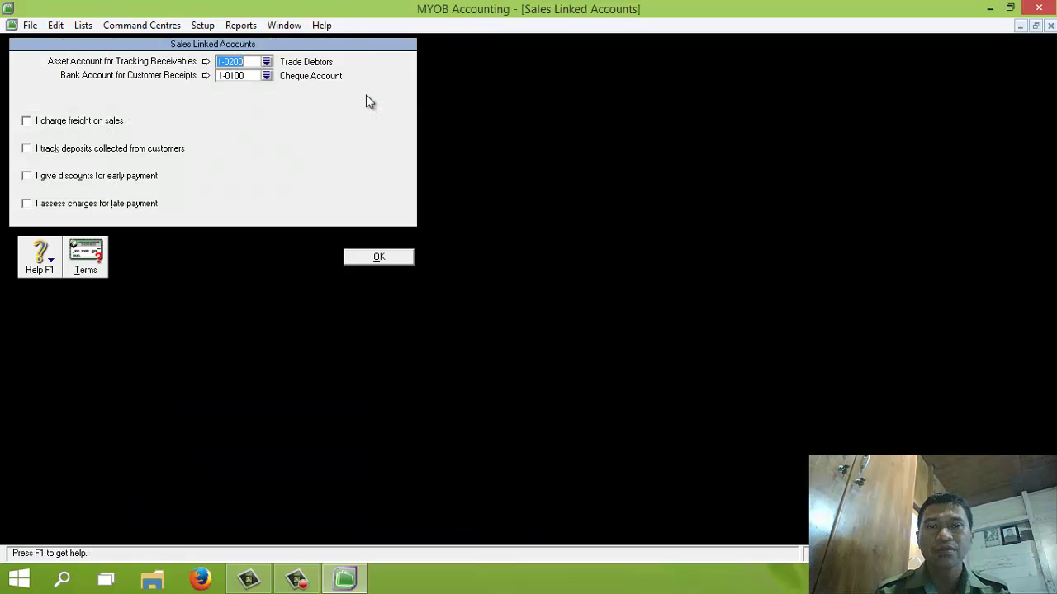
click(266, 61)
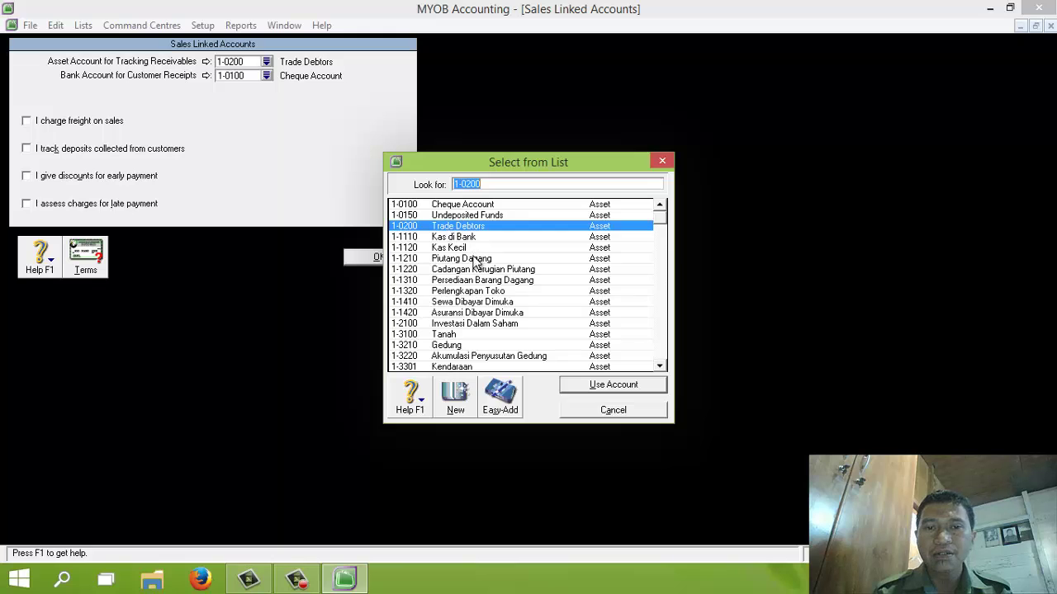
click(475, 258)
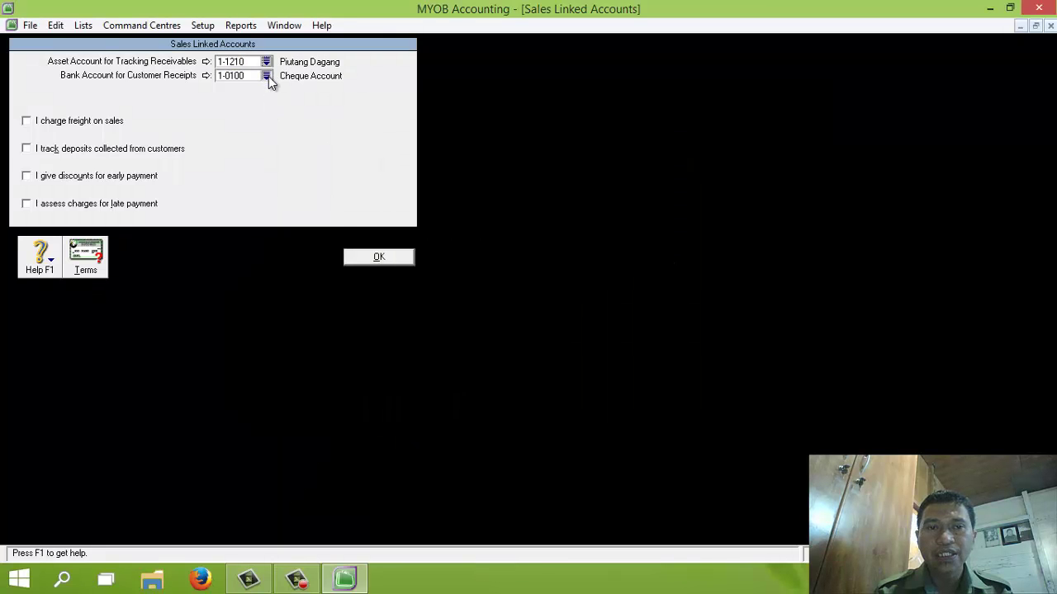
click(265, 75)
double_click(474, 226)
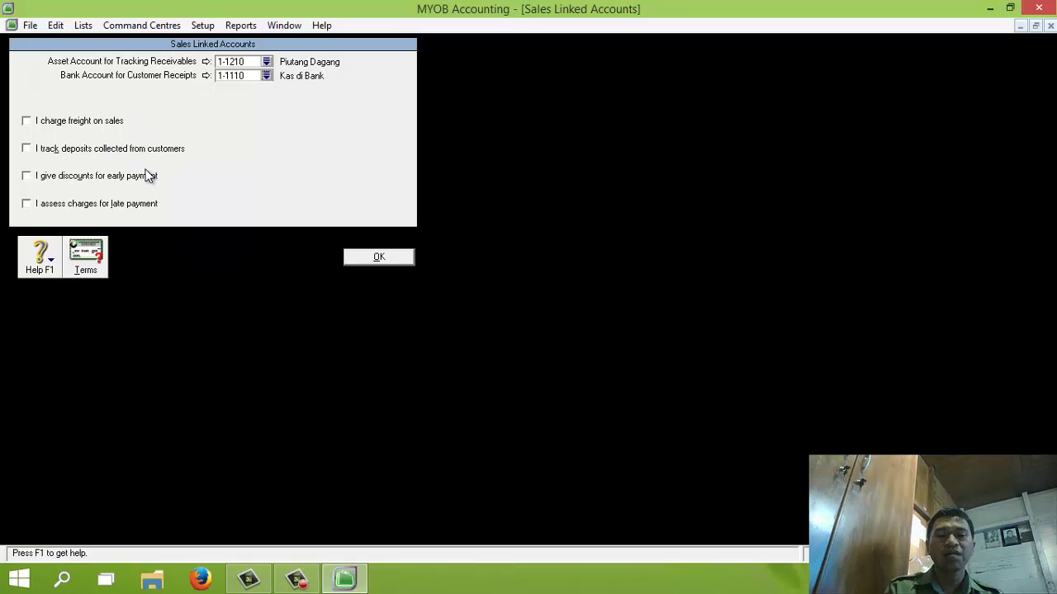
Step: Enable freight to 4-2100 Pendapatan Angkutan and early-payment discounts to 4-2300 Potongan Penjualan
click(27, 121)
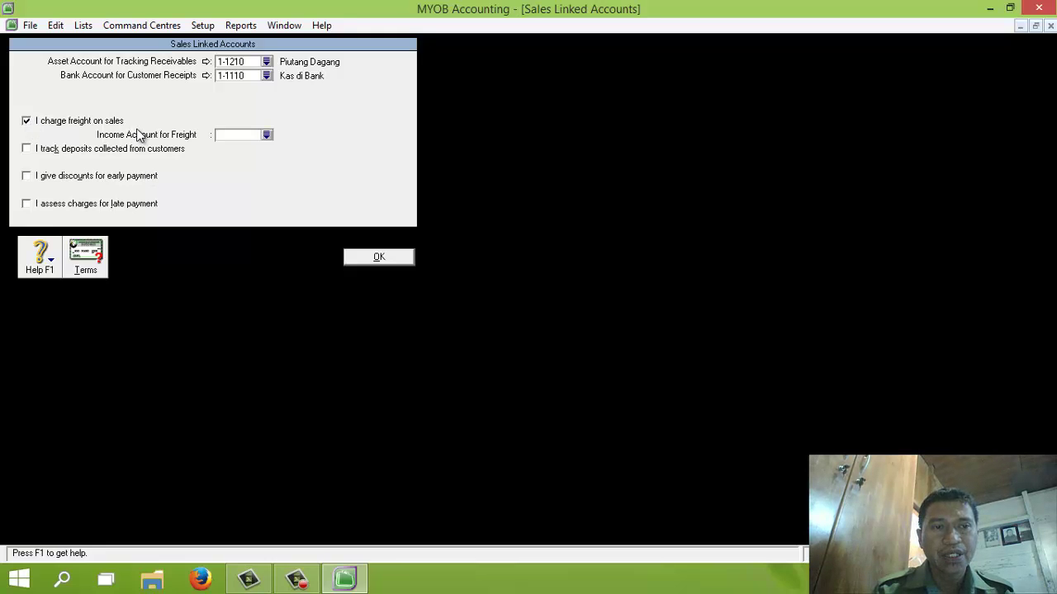
click(253, 136)
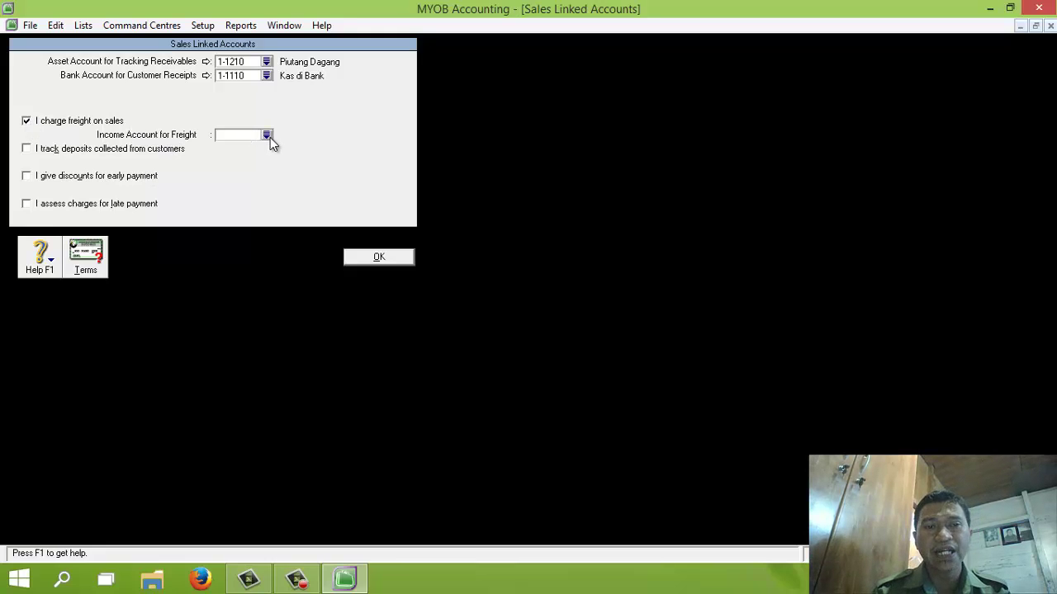
click(267, 135)
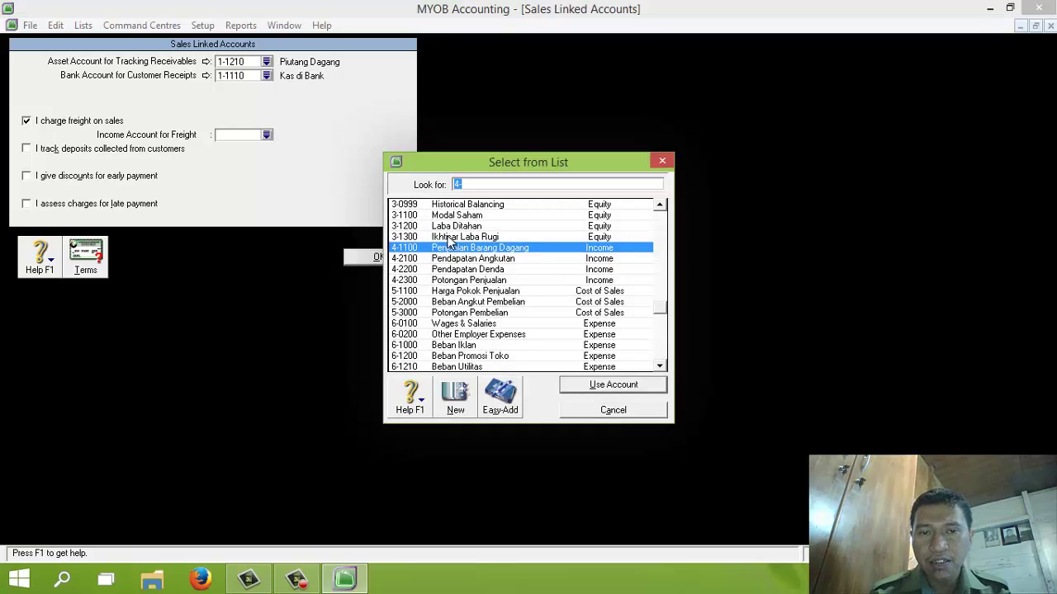
double_click(482, 262)
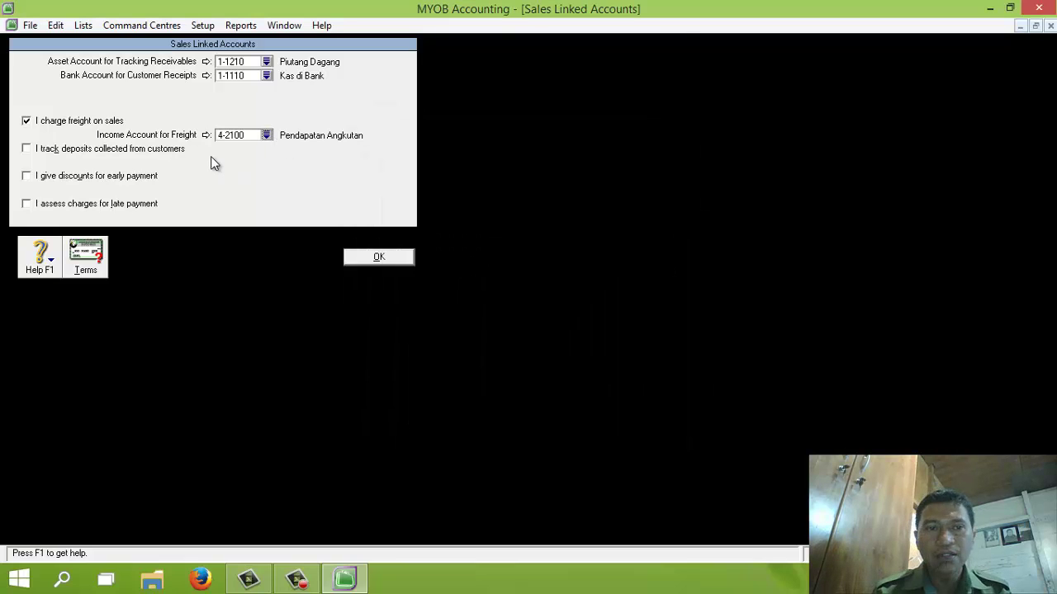
click(27, 177)
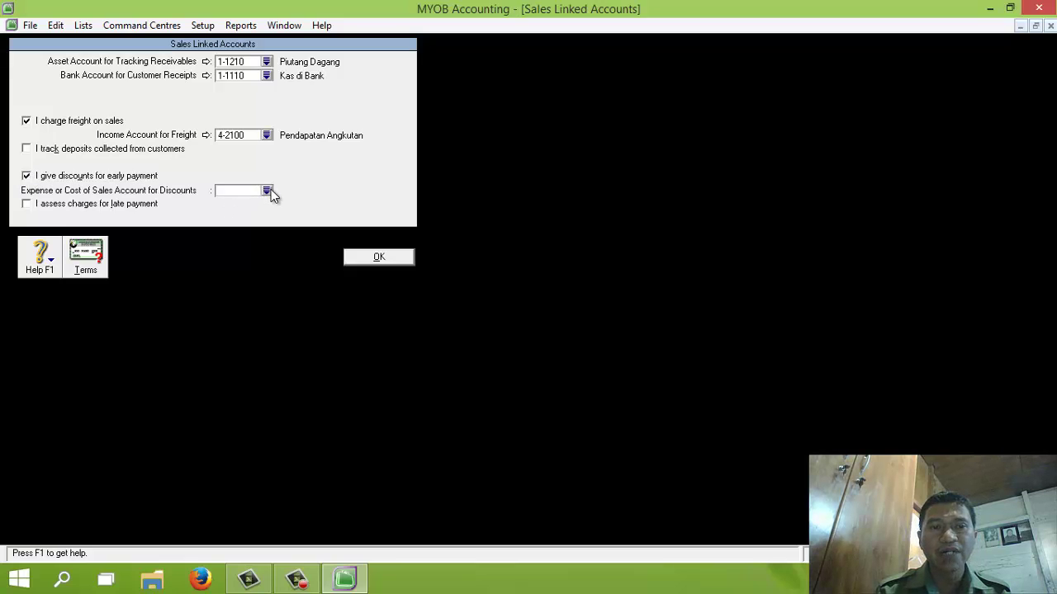
click(266, 191)
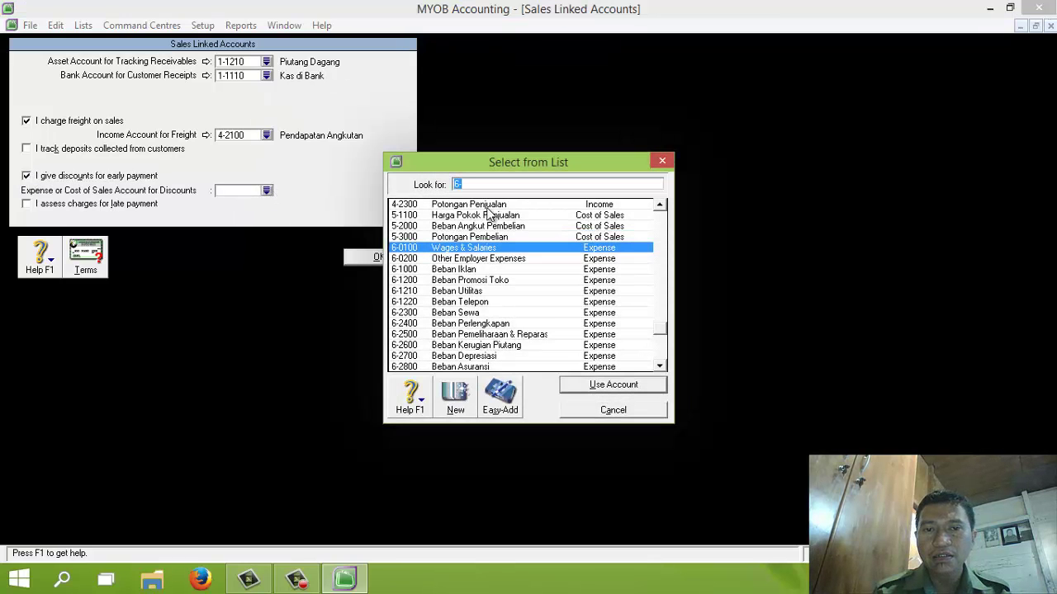
double_click(487, 203)
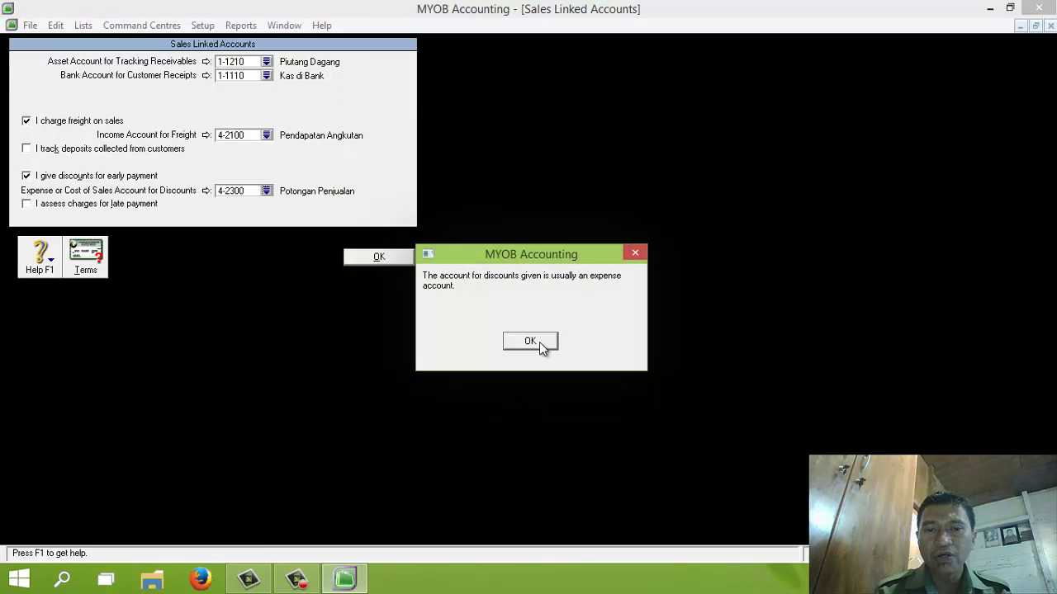
click(539, 342)
Step: Enable late charges linked to 4-2200 Pendapatan Denda and save the sales linked accounts
click(26, 205)
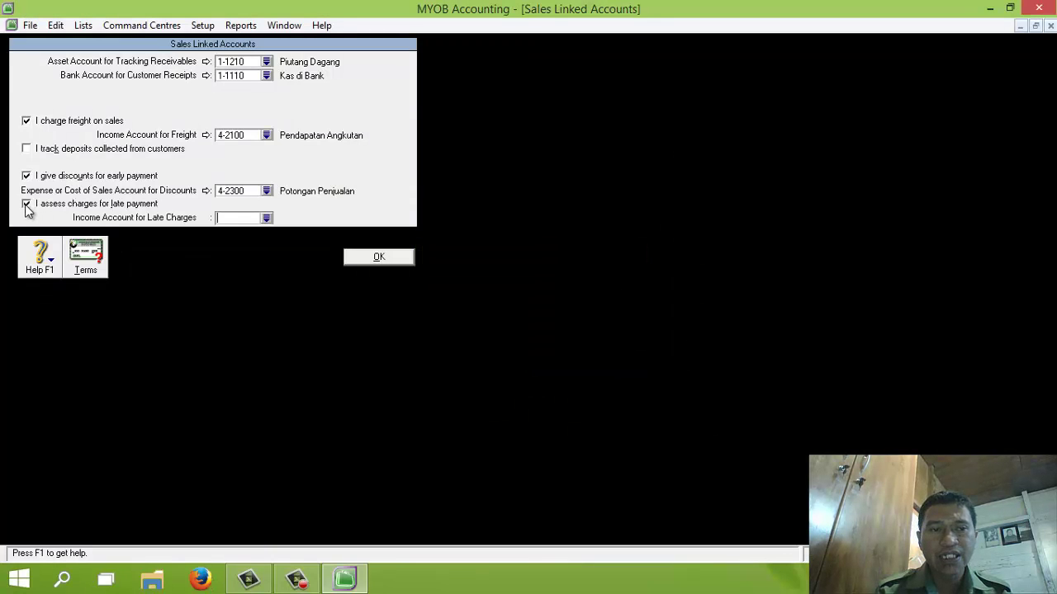
click(266, 218)
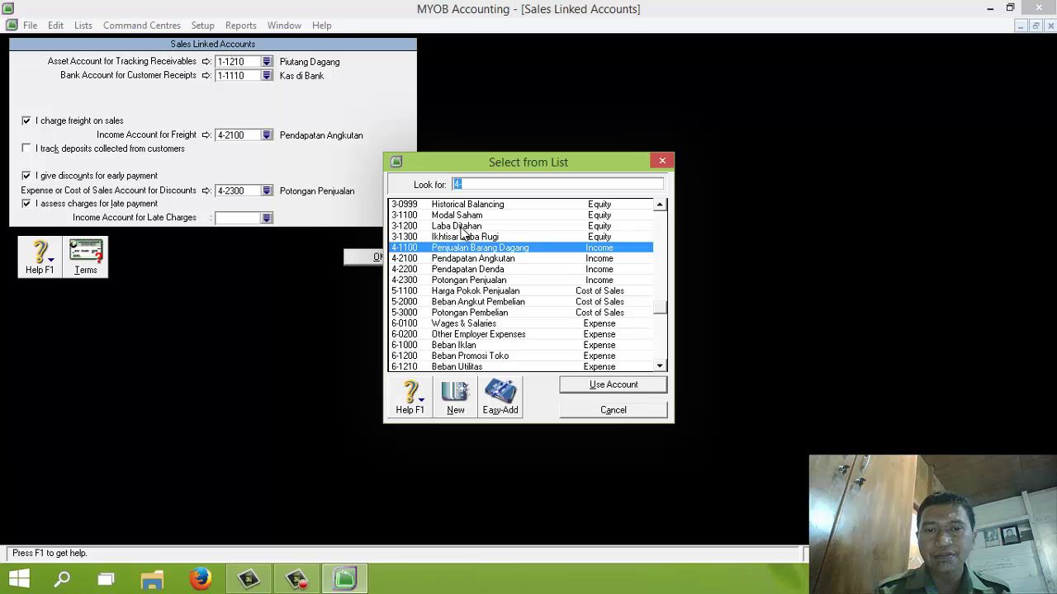
double_click(477, 270)
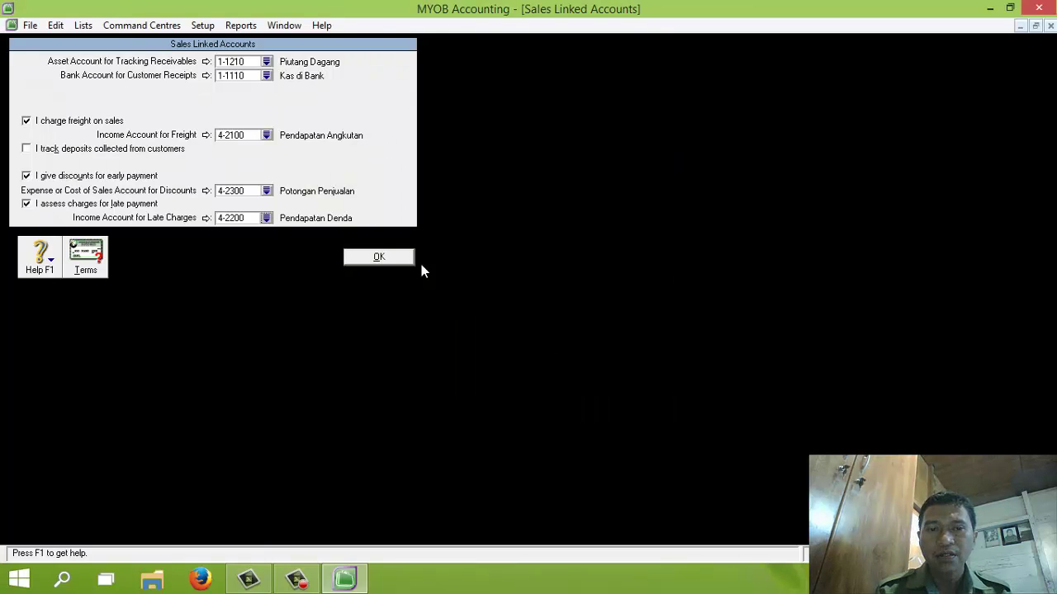
click(403, 258)
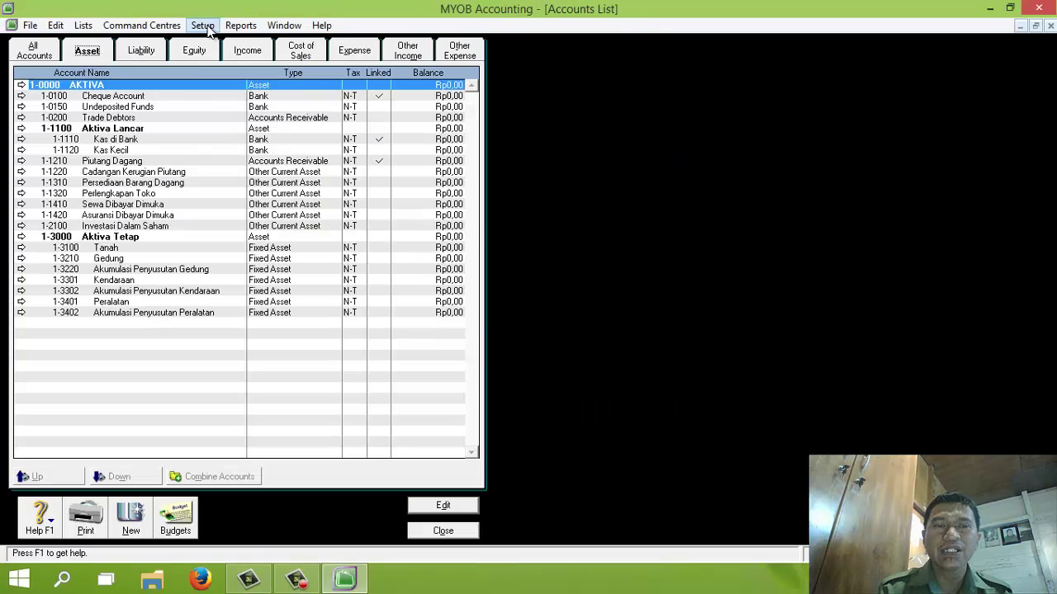
Step: In Purchases Linked Accounts, set payables to 2-1210 Utang Dagang and bill payments to 1-1110 Kas di Bank
click(203, 25)
mouse_move(233, 62)
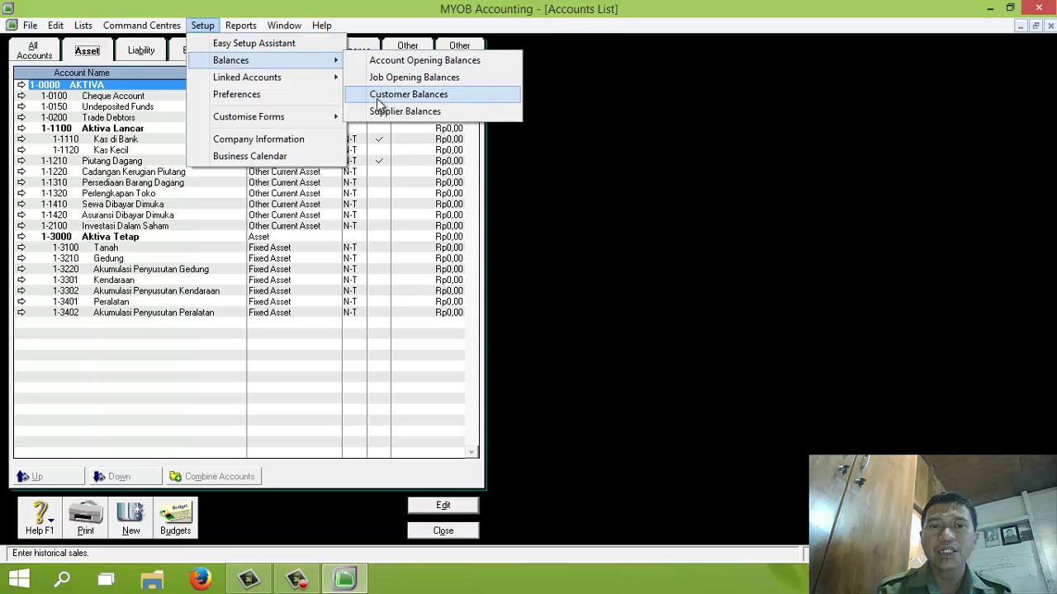
mouse_move(292, 79)
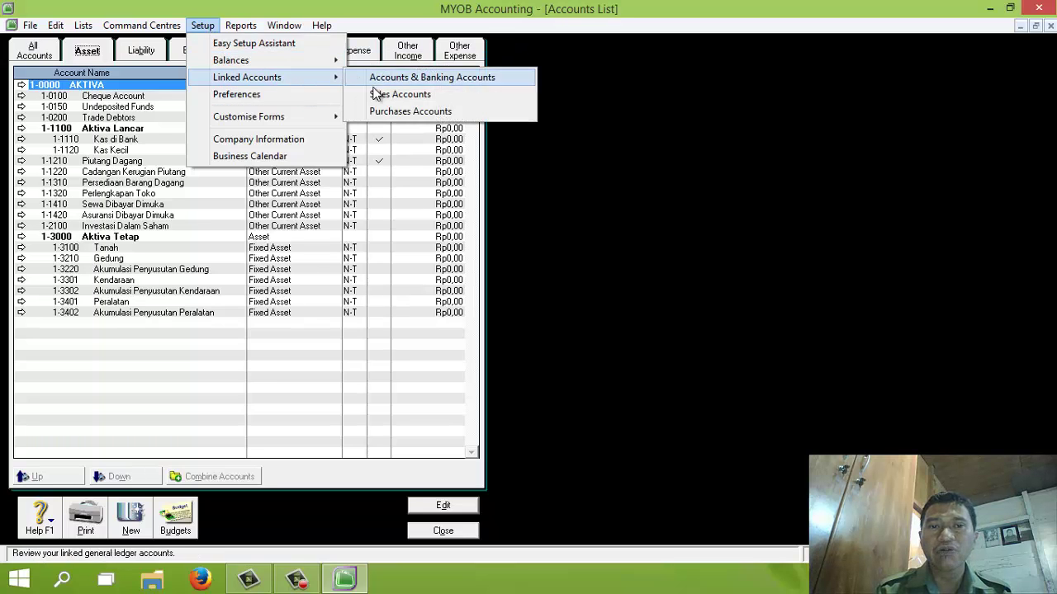
click(381, 112)
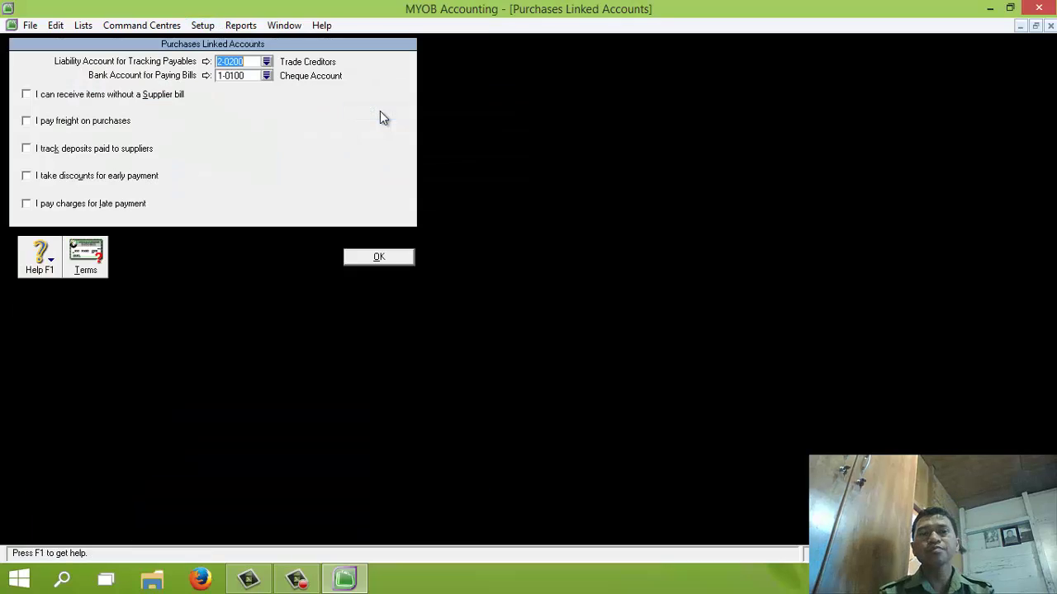
click(266, 63)
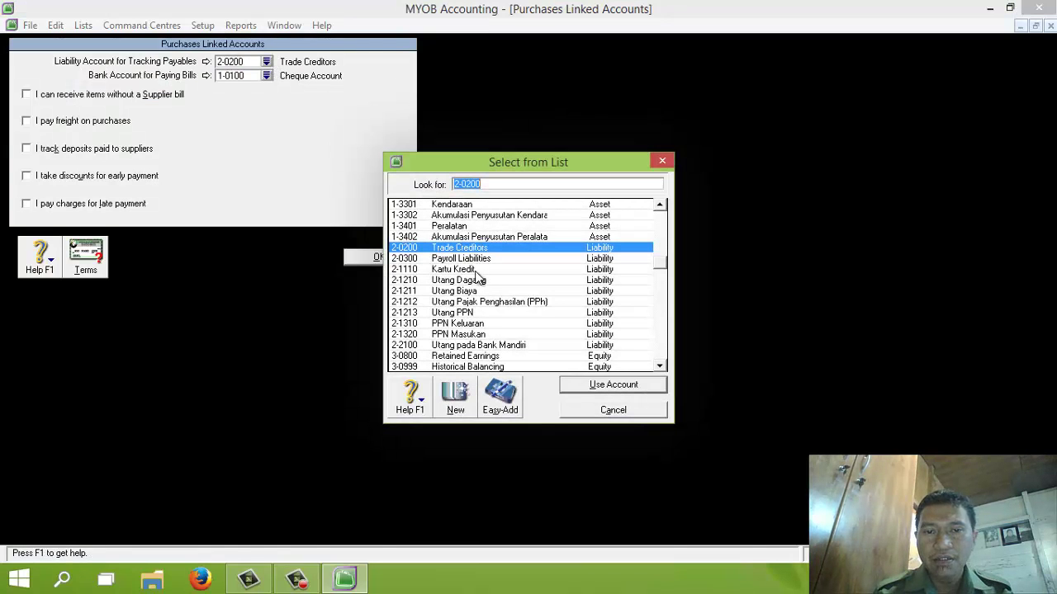
click(474, 281)
double_click(475, 283)
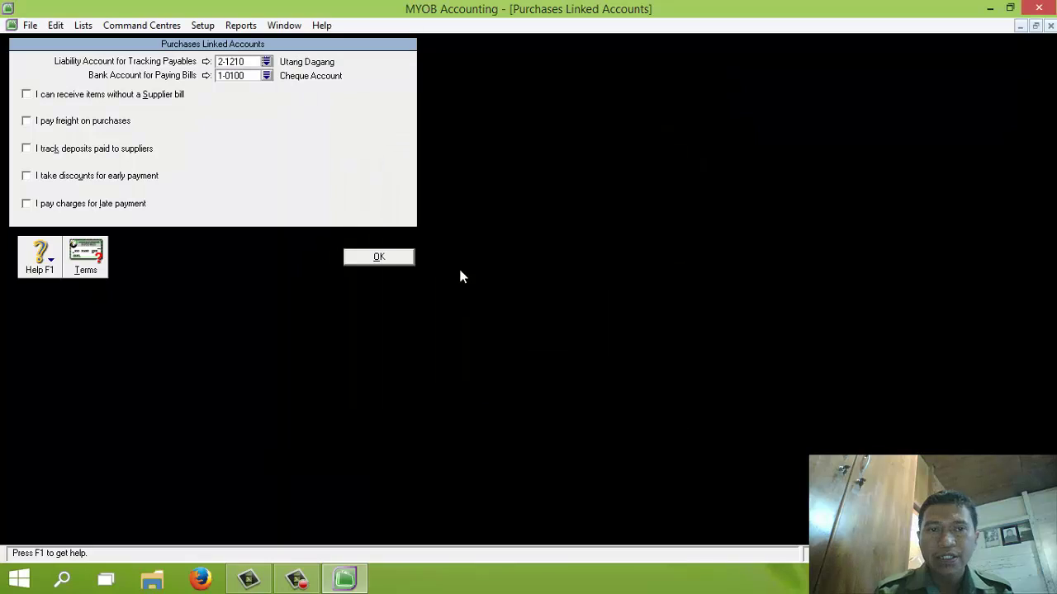
click(267, 73)
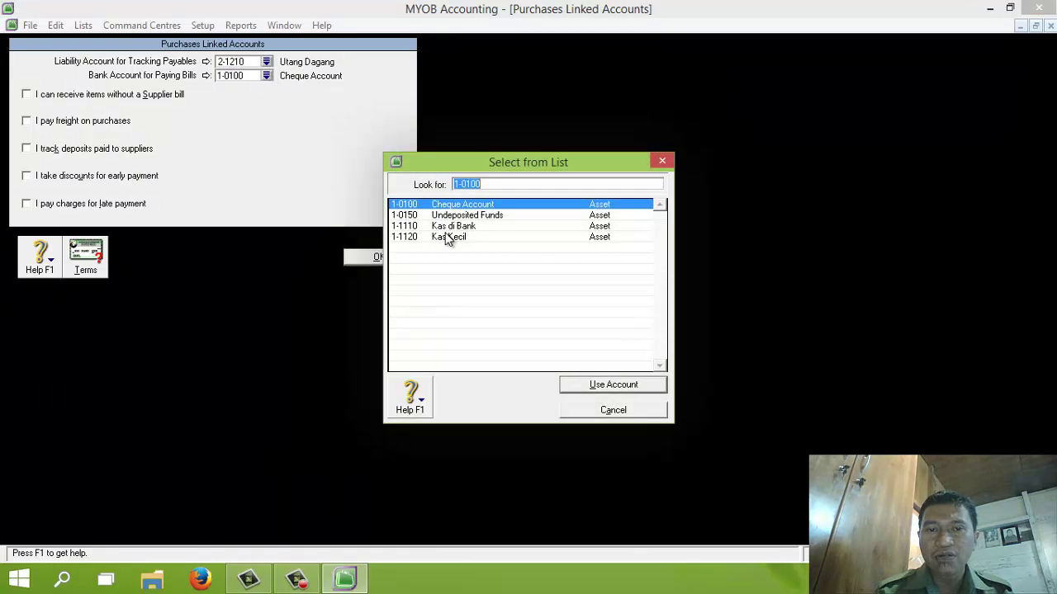
double_click(463, 227)
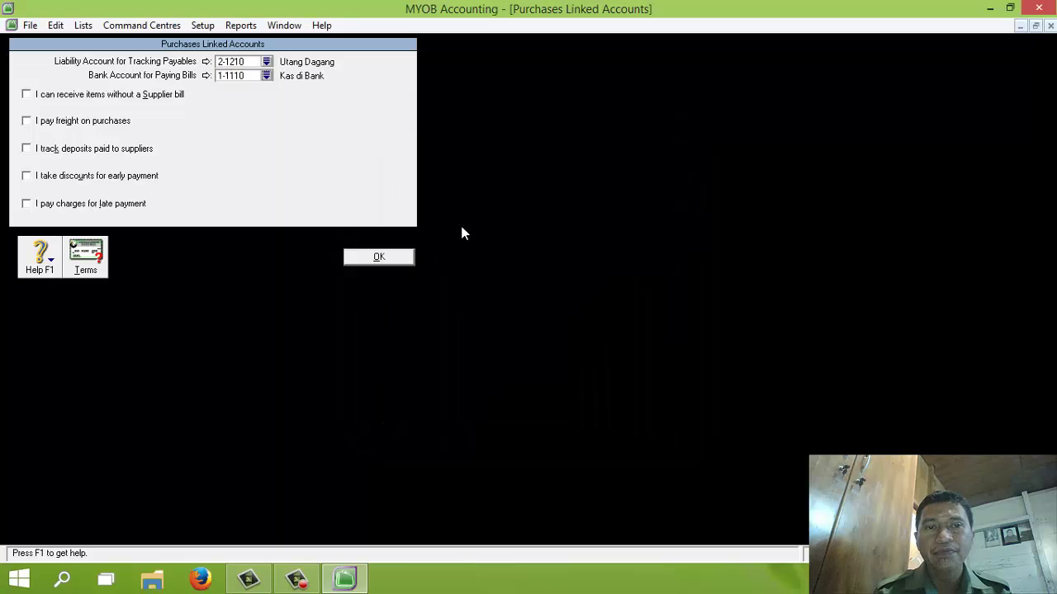
Step: Enable purchase freight to 5-2000 Beban Angkut Pembelian and discounts to 5-3000 Potongan Pembelian
click(28, 122)
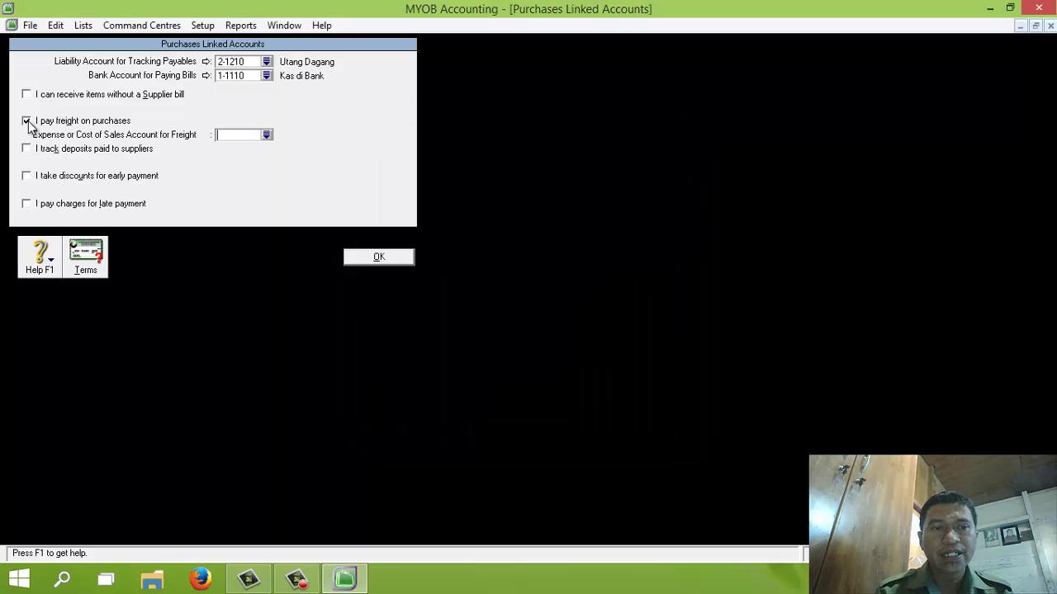
click(266, 134)
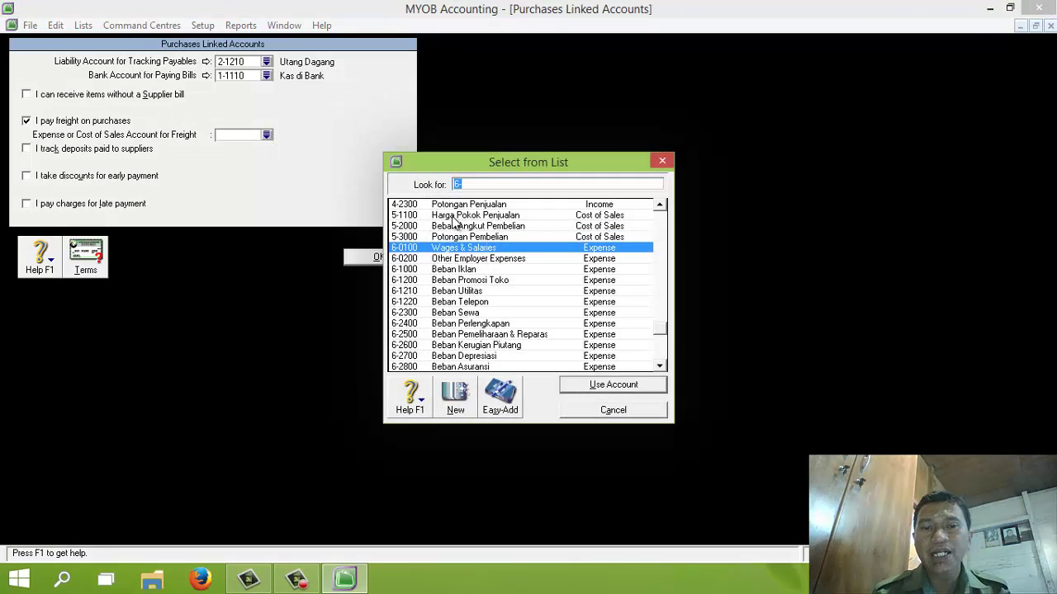
double_click(459, 226)
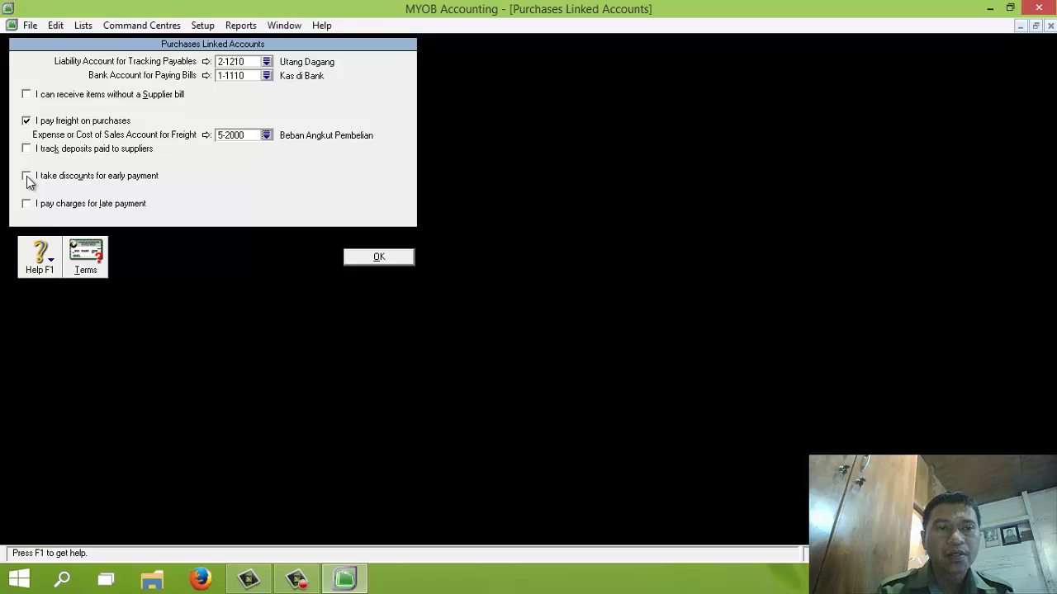
click(27, 177)
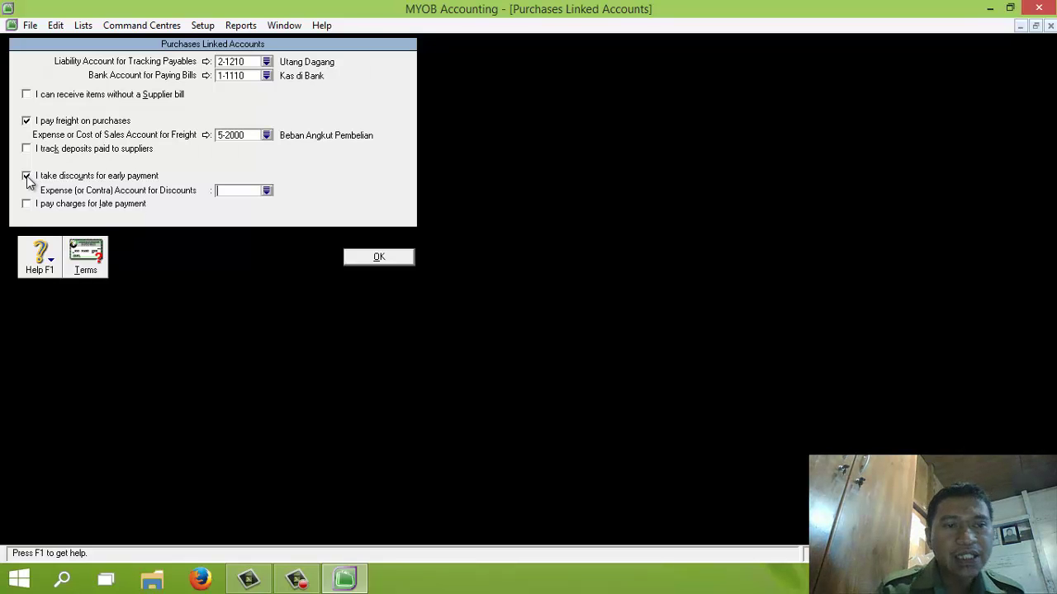
click(267, 189)
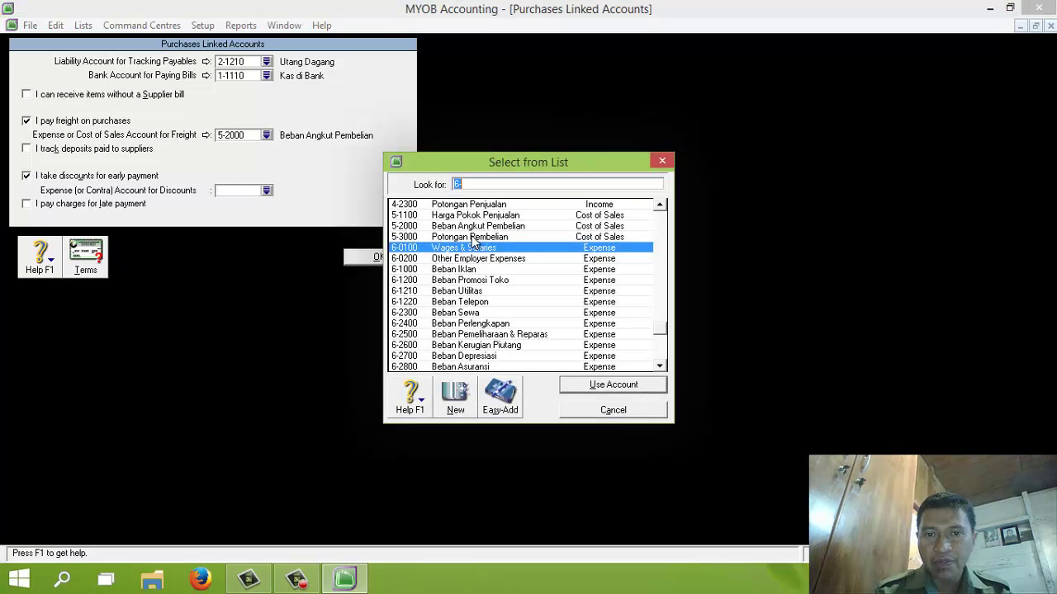
double_click(478, 236)
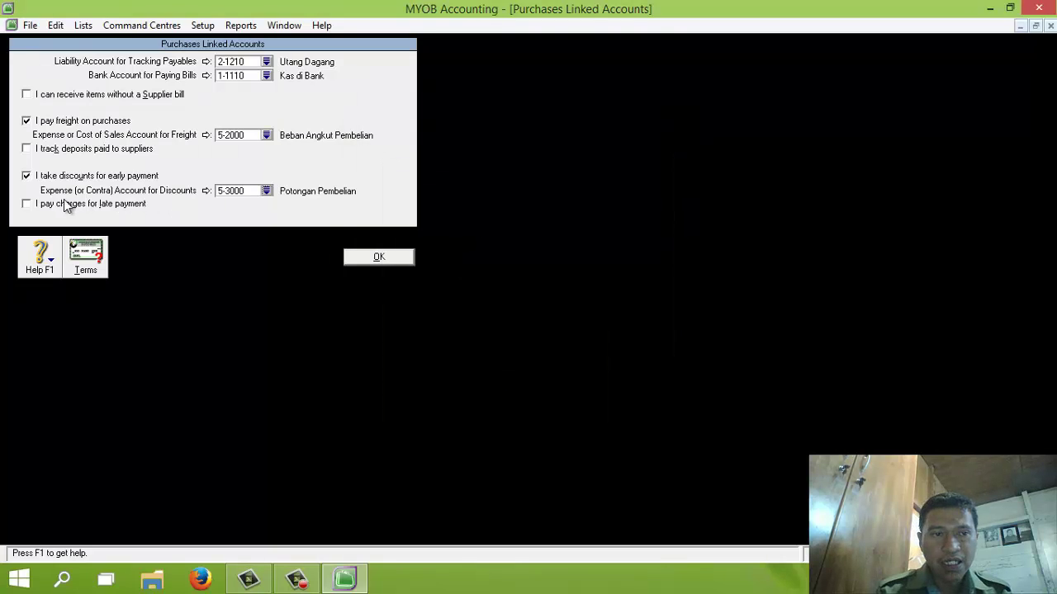
Step: Enable late charges linked to 6-2900 Beban Denda and save the purchases linked accounts
click(27, 204)
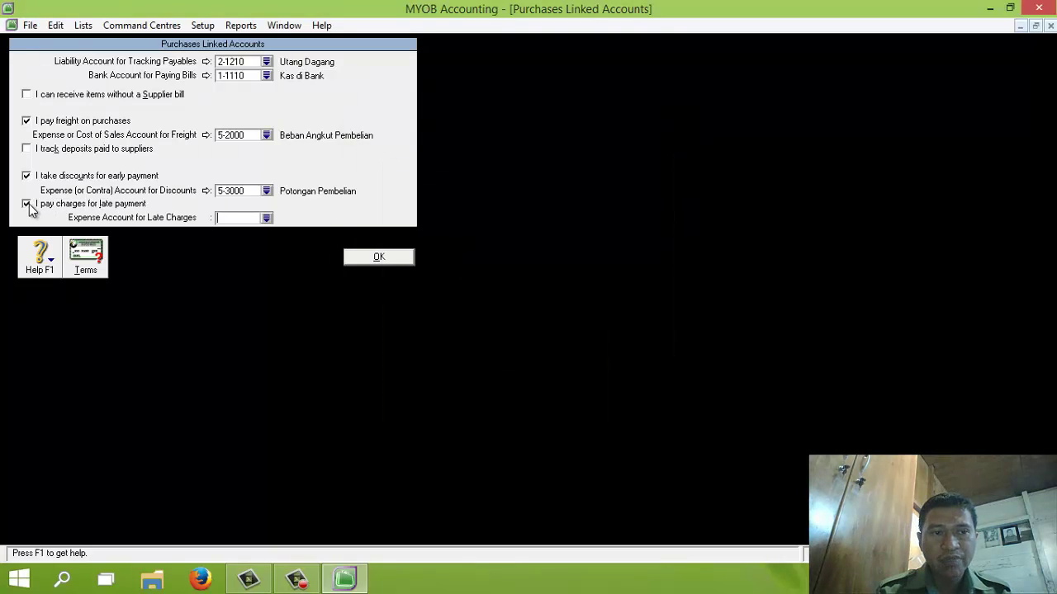
click(267, 218)
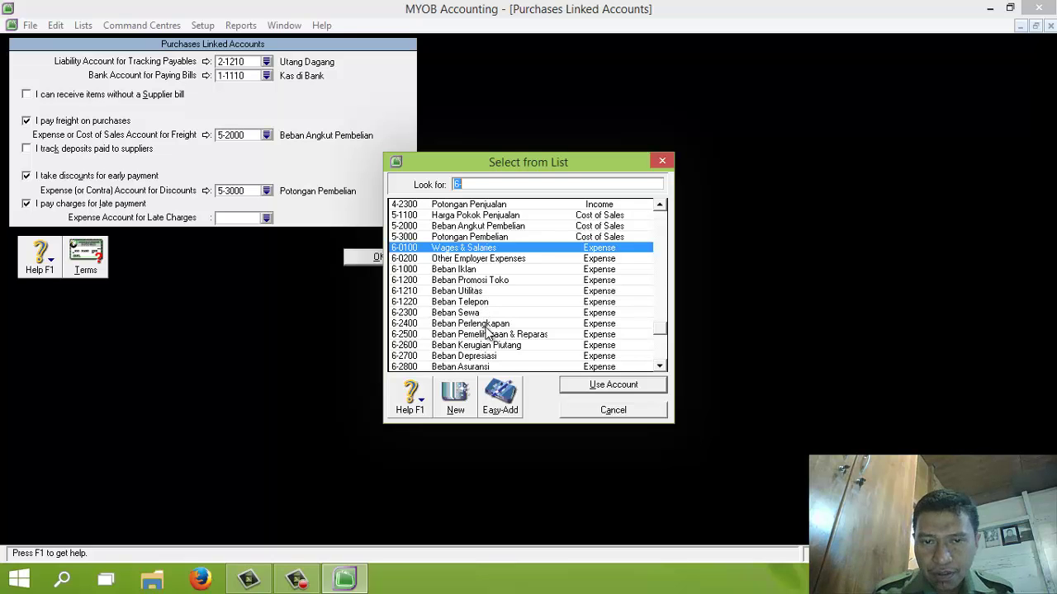
click(663, 366)
click(663, 366)
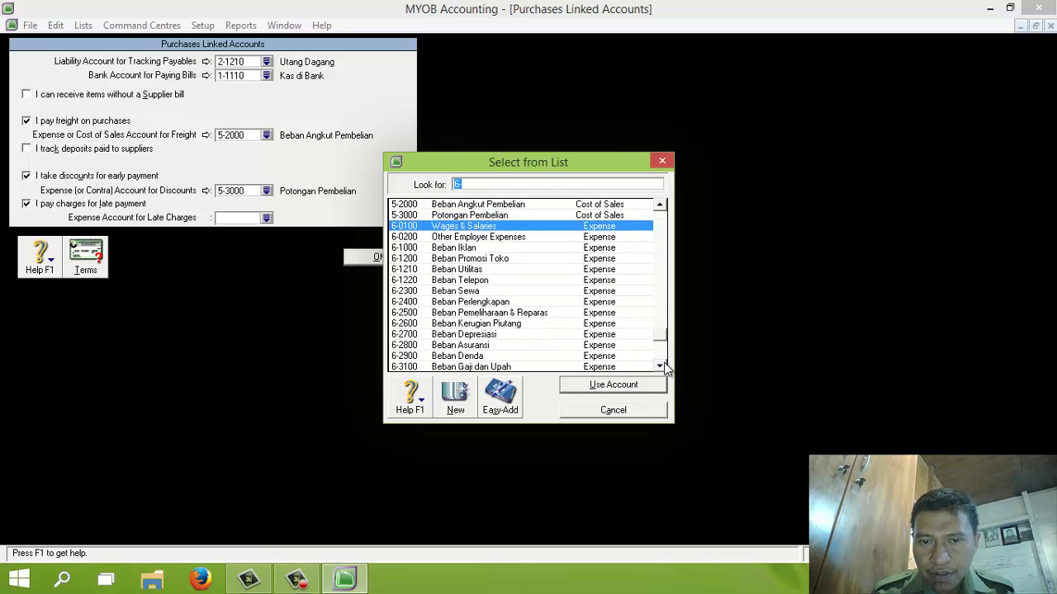
click(463, 356)
click(595, 385)
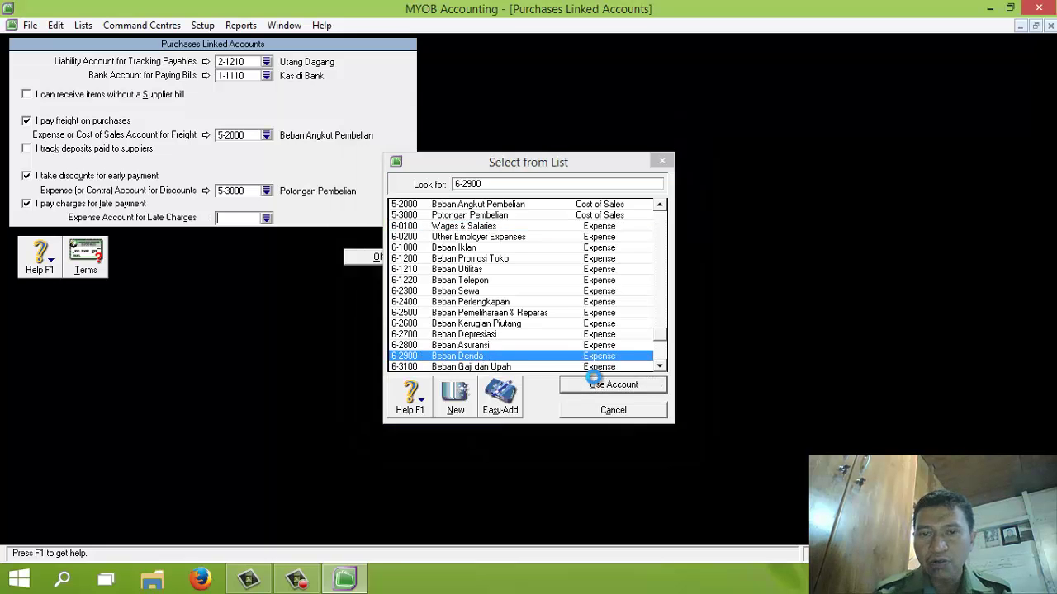
click(381, 260)
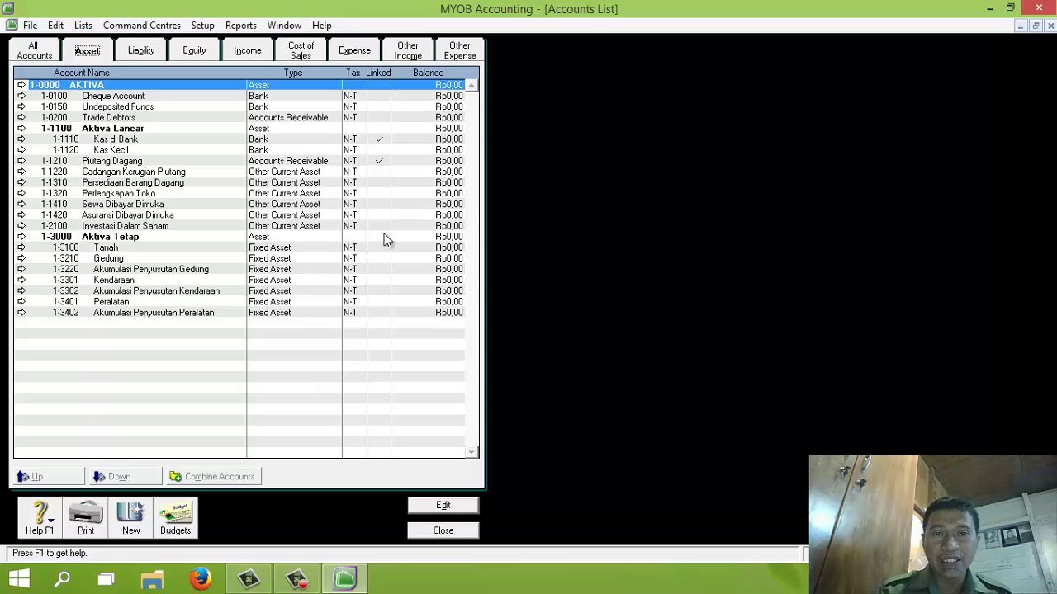
Step: Delete expense accounts 6-0100 Wages & Salaries and 6-0200 Other Employer Expenses
click(461, 54)
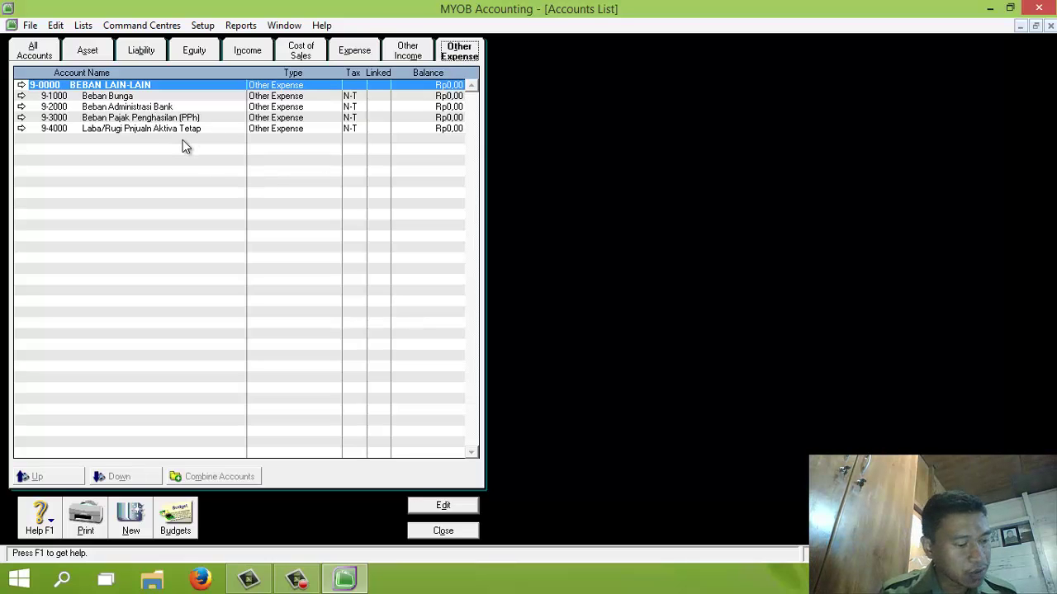
click(411, 58)
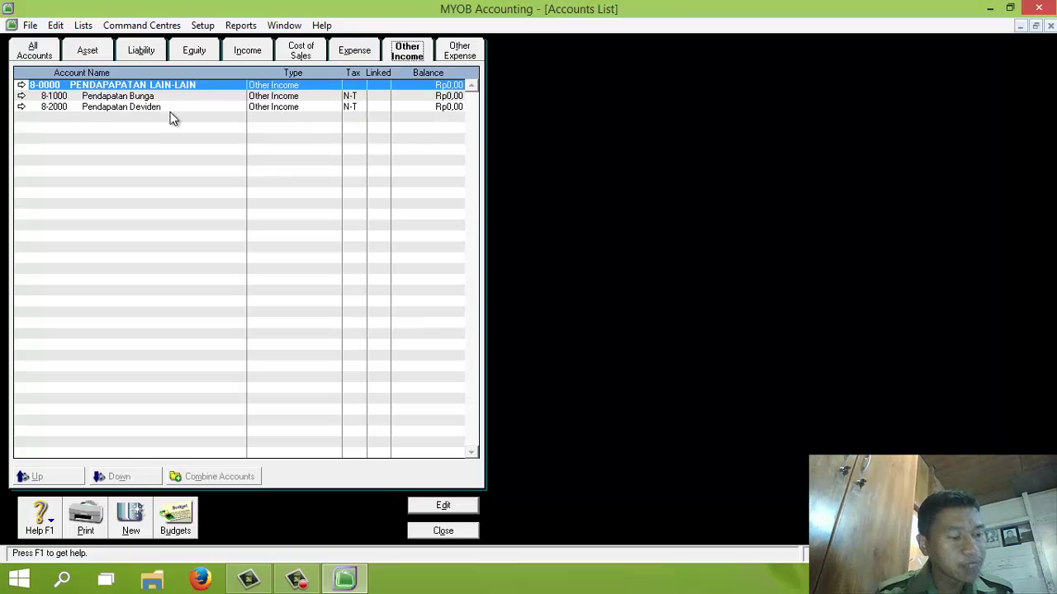
click(354, 53)
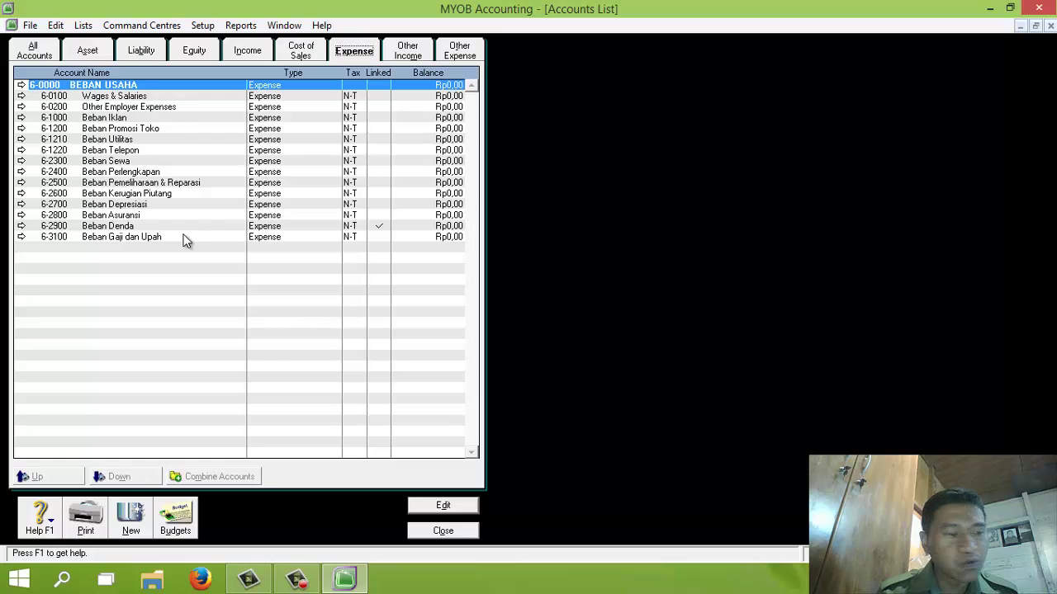
click(21, 97)
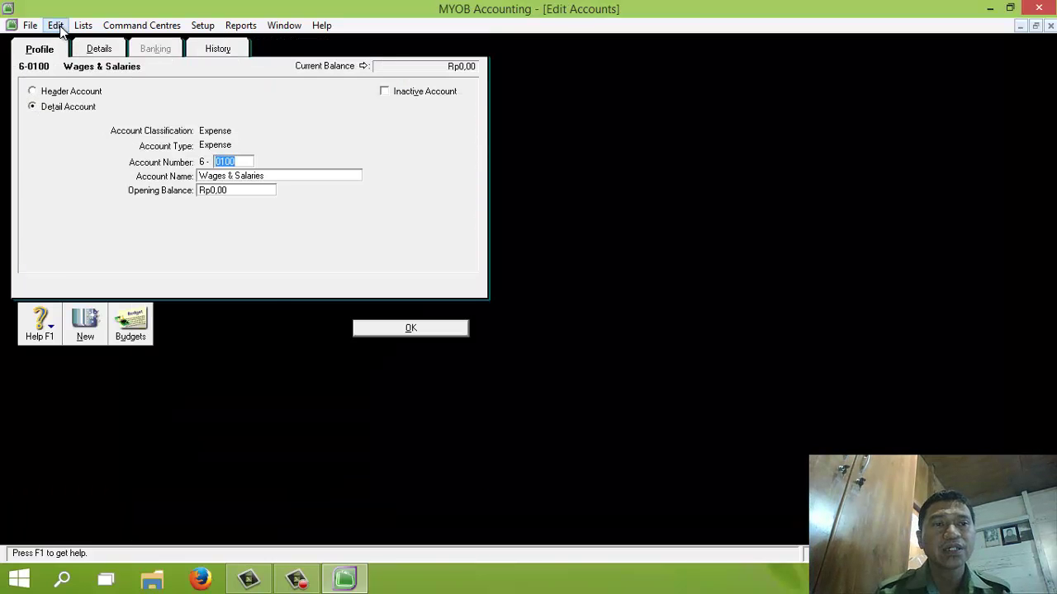
click(55, 25)
click(116, 133)
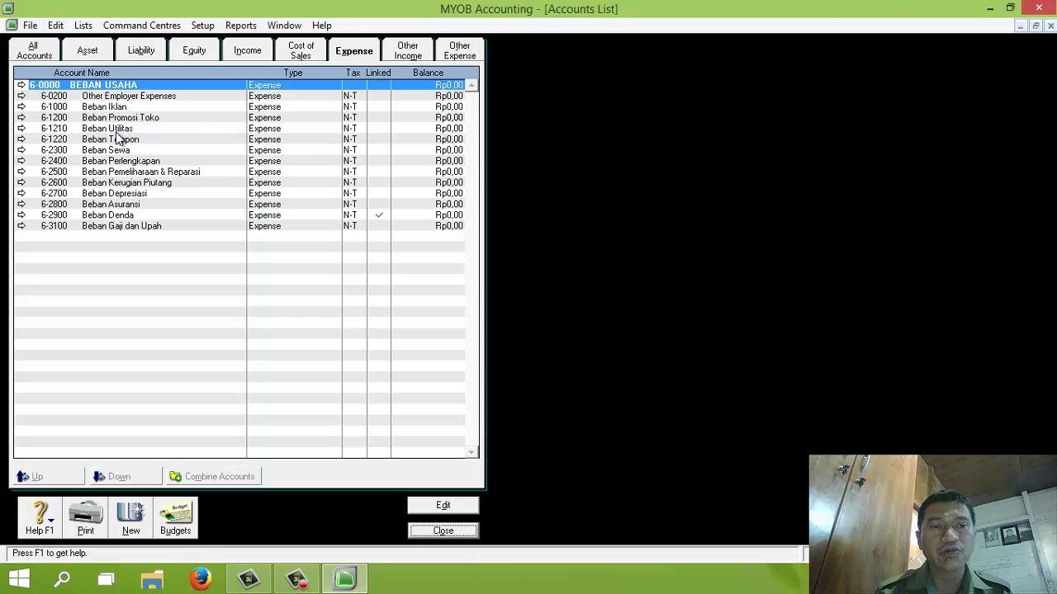
click(22, 96)
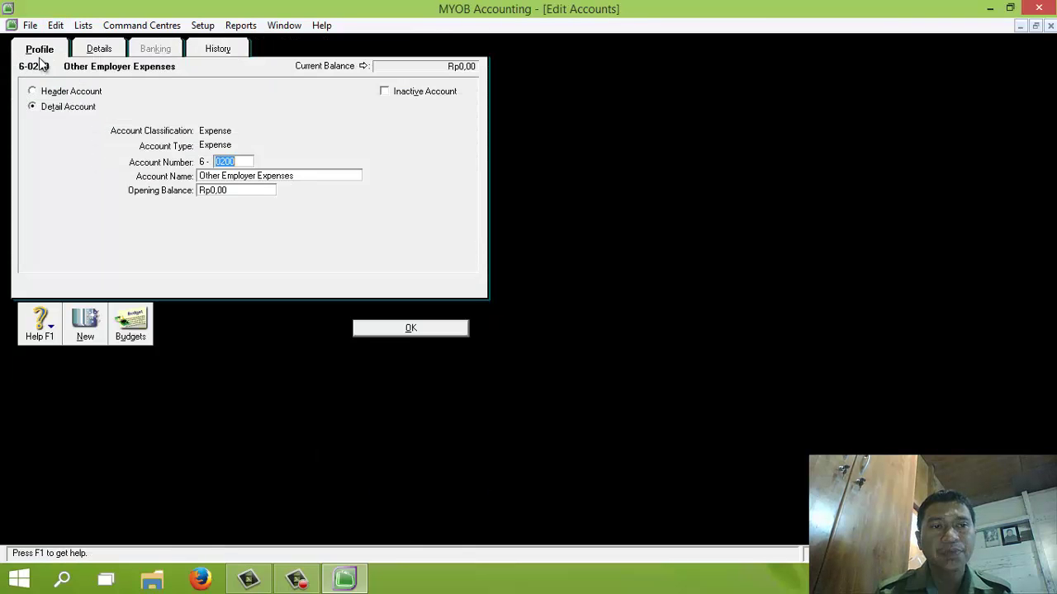
click(55, 24)
click(97, 135)
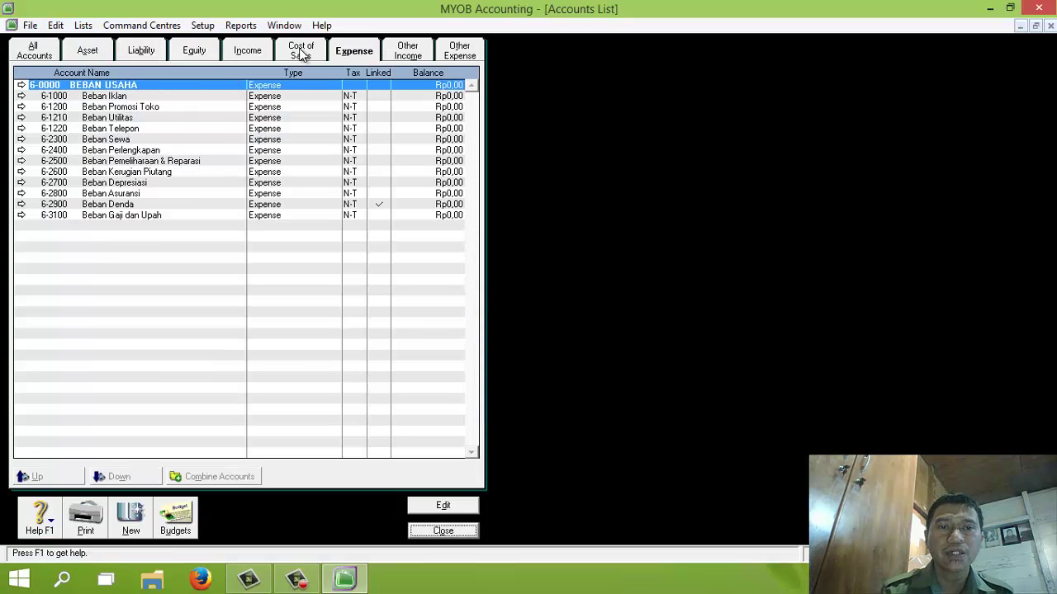
Step: Move through Cost of Sales and Income to display the Equity accounts
click(300, 52)
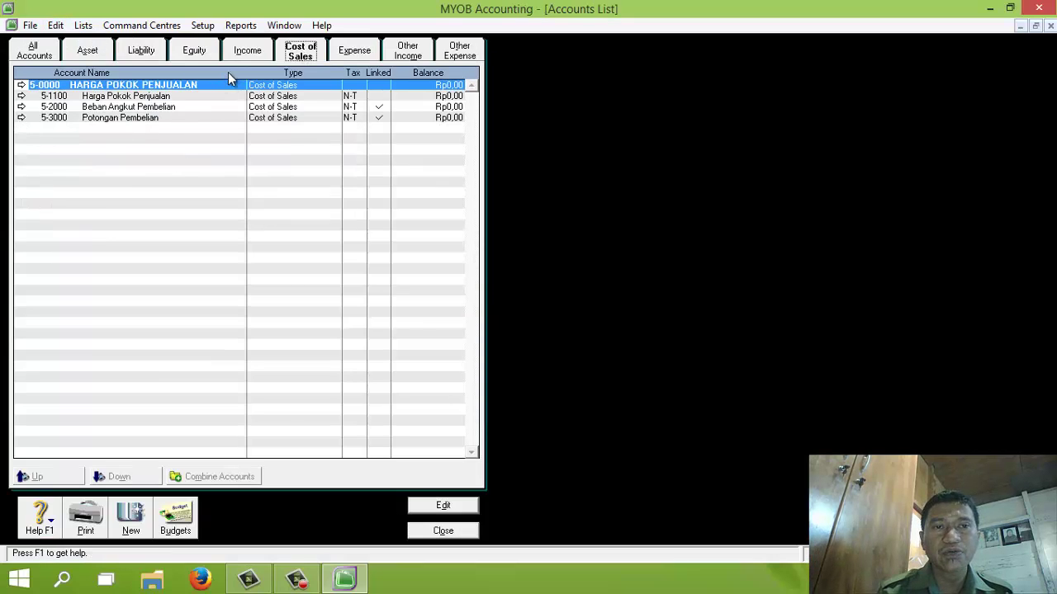
click(248, 52)
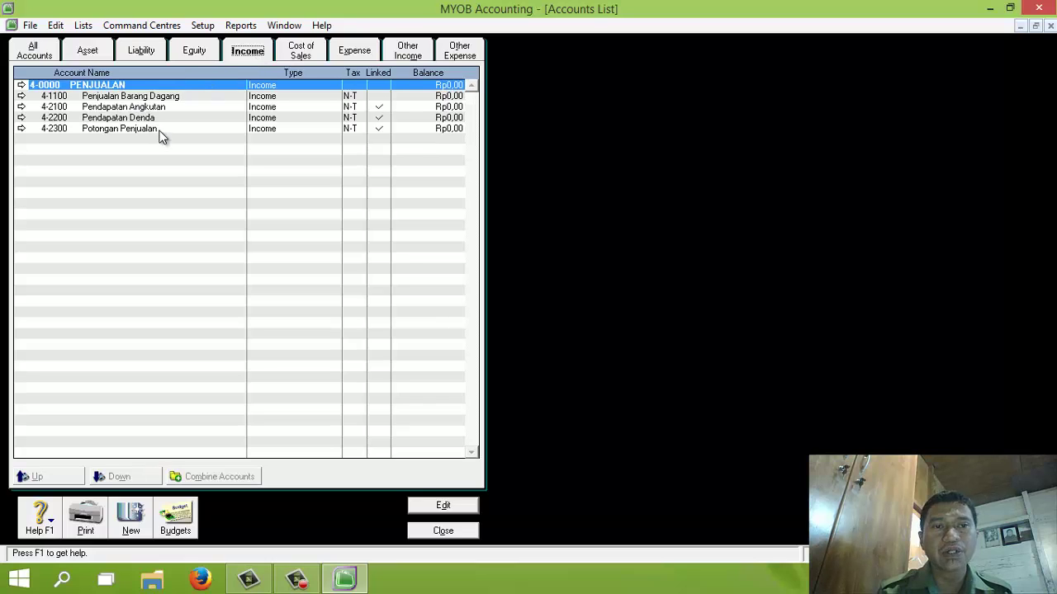
click(199, 53)
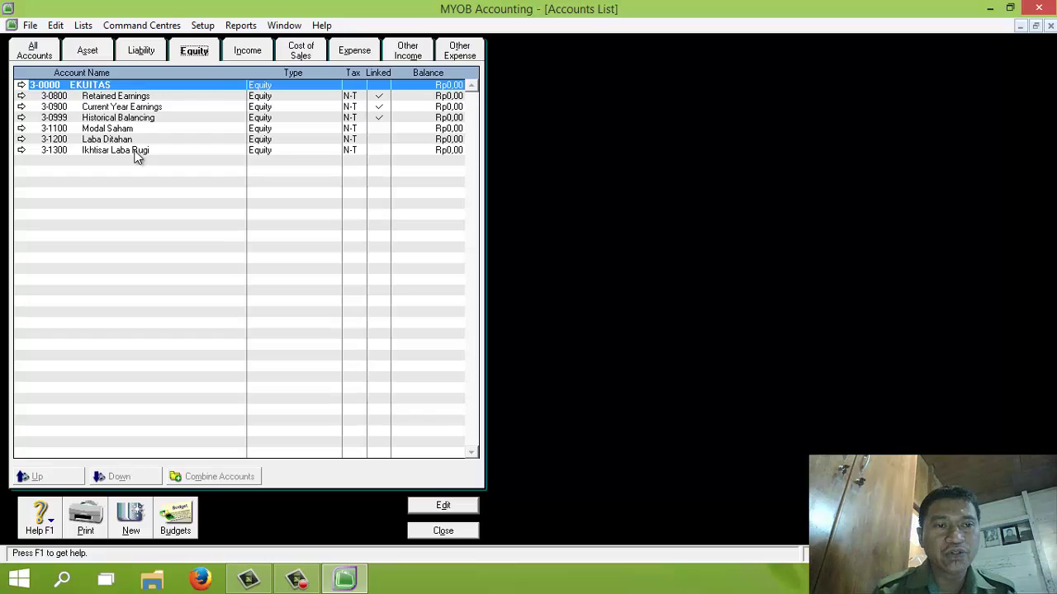
Step: Delete the old 3-1200 Laba Ditahan and renumber Retained Earnings as 3-1200 Laba Ditahan
click(21, 139)
click(56, 24)
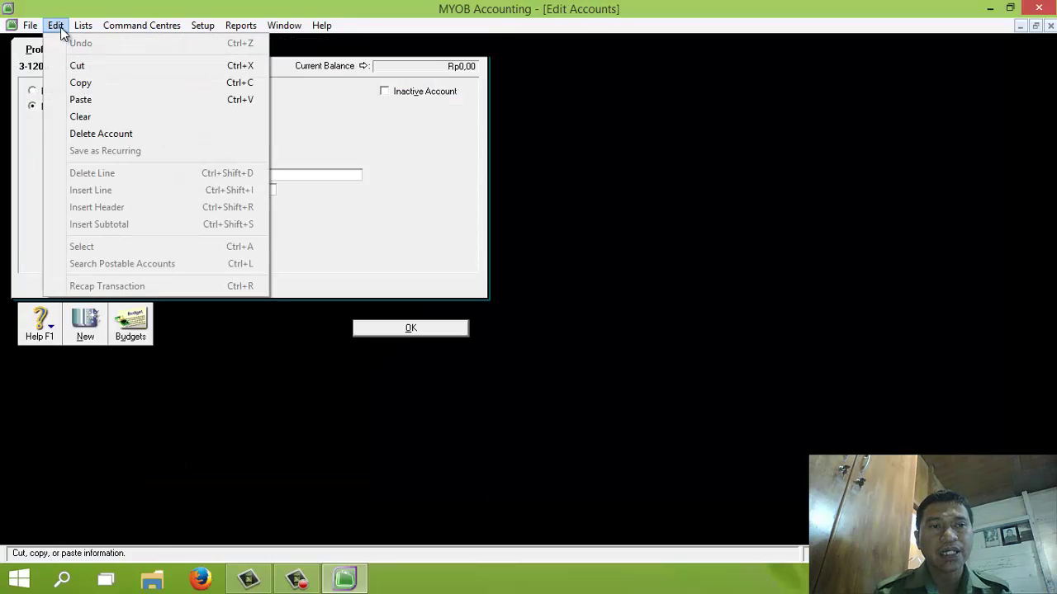
click(100, 135)
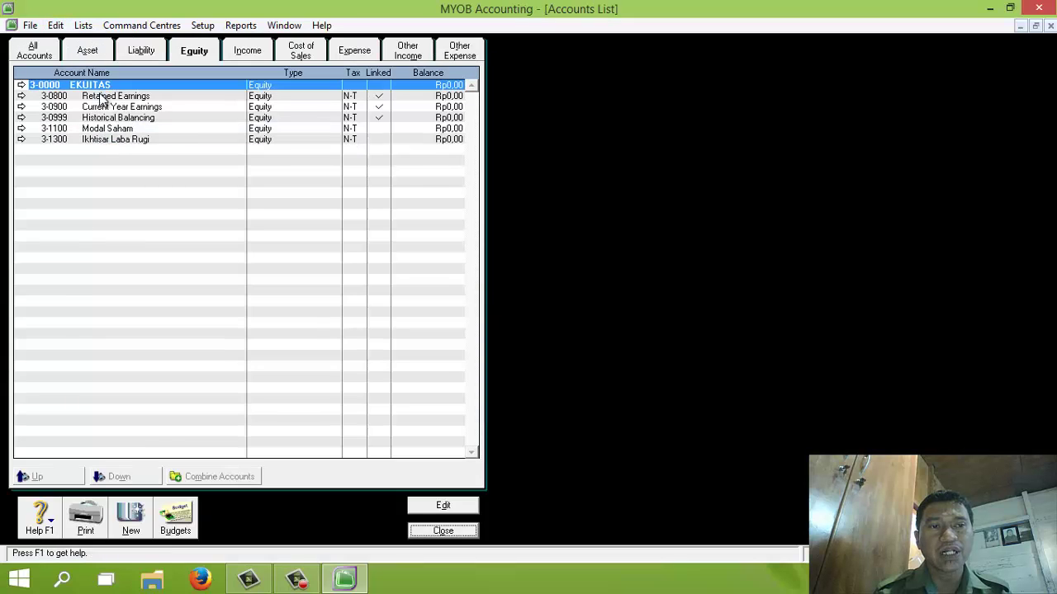
click(21, 96)
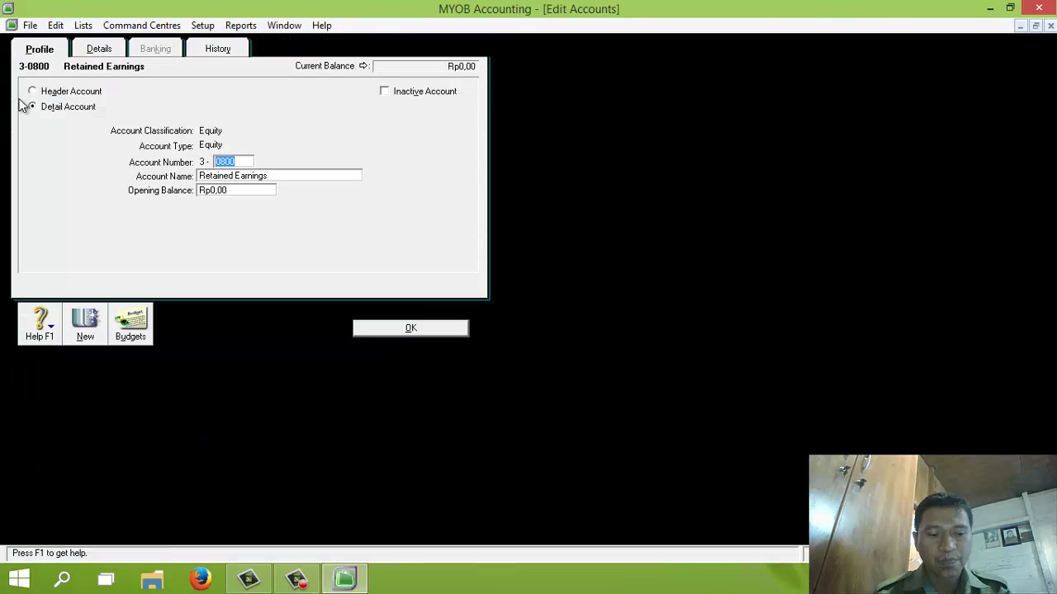
text(1200)
key(Tab)
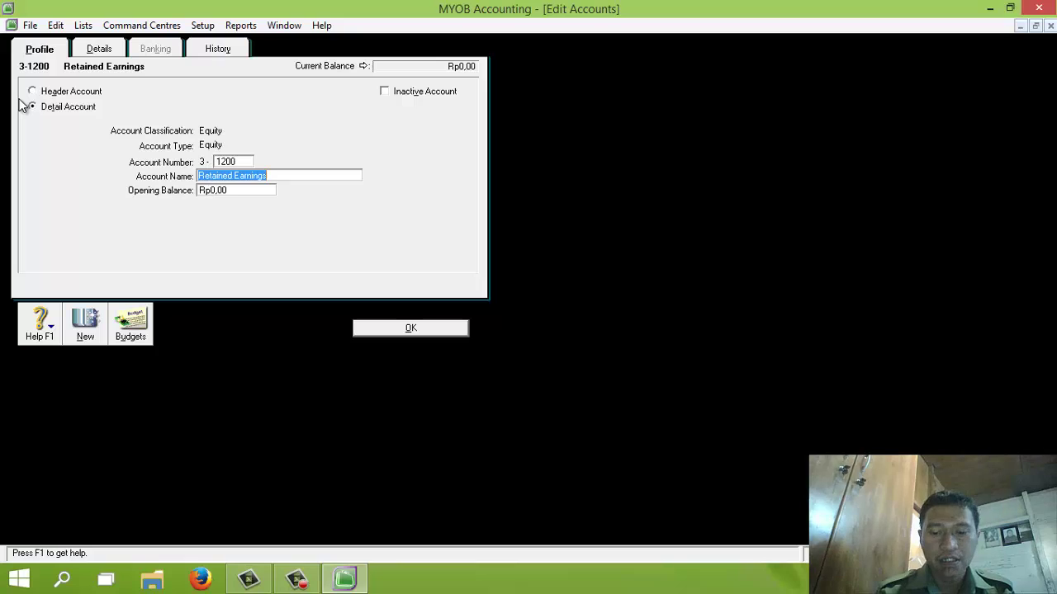
text(Laba Ditahan)
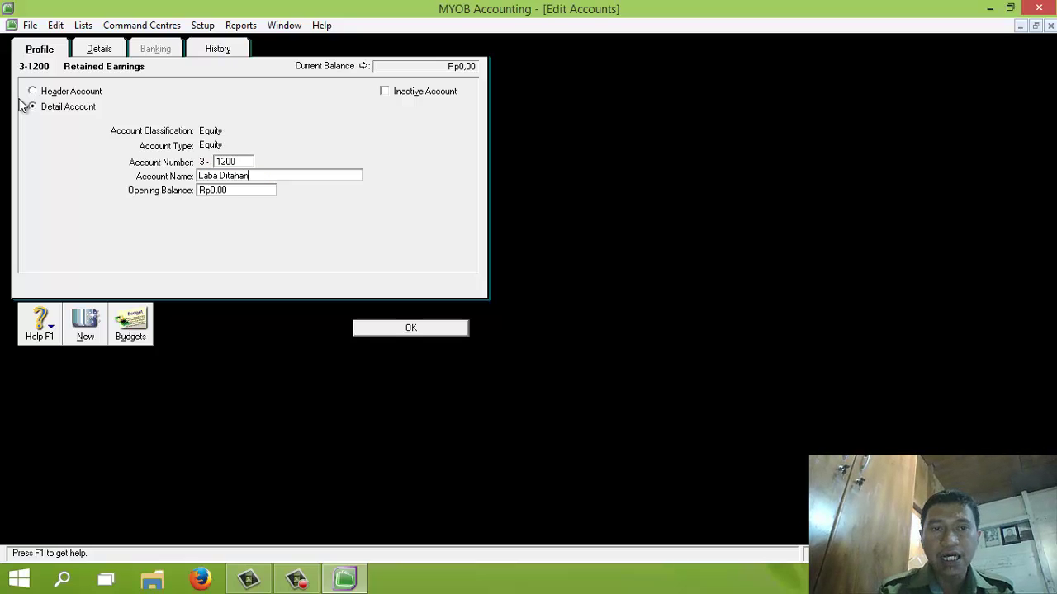
click(409, 328)
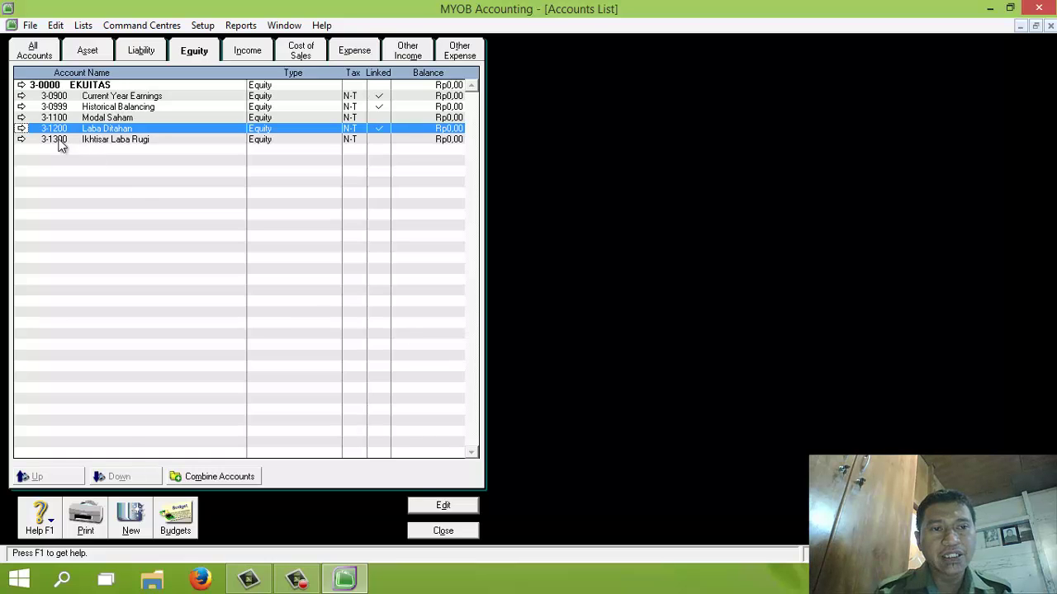
Step: Delete the old Ikhtisar Laba Rugi and turn Historical Balancing into 3-1300 Ikhtisar Laba Rugi
click(22, 140)
click(56, 25)
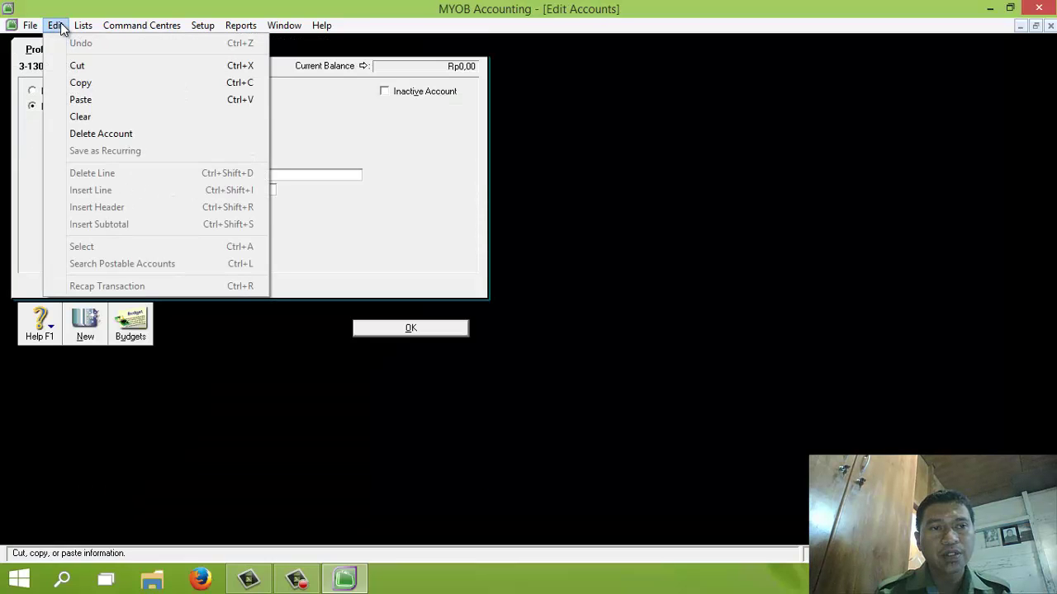
click(116, 134)
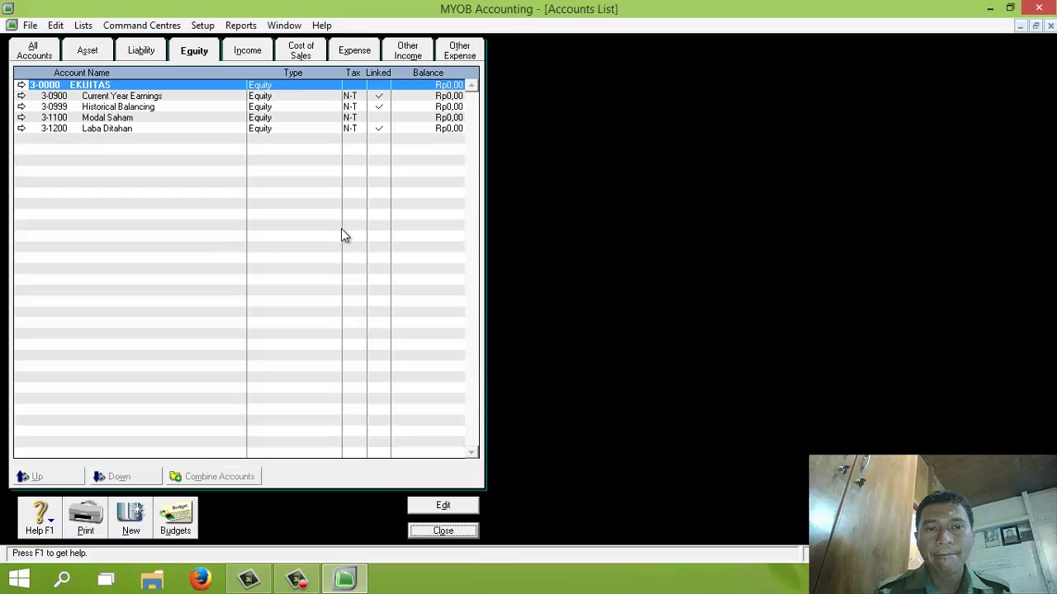
click(22, 106)
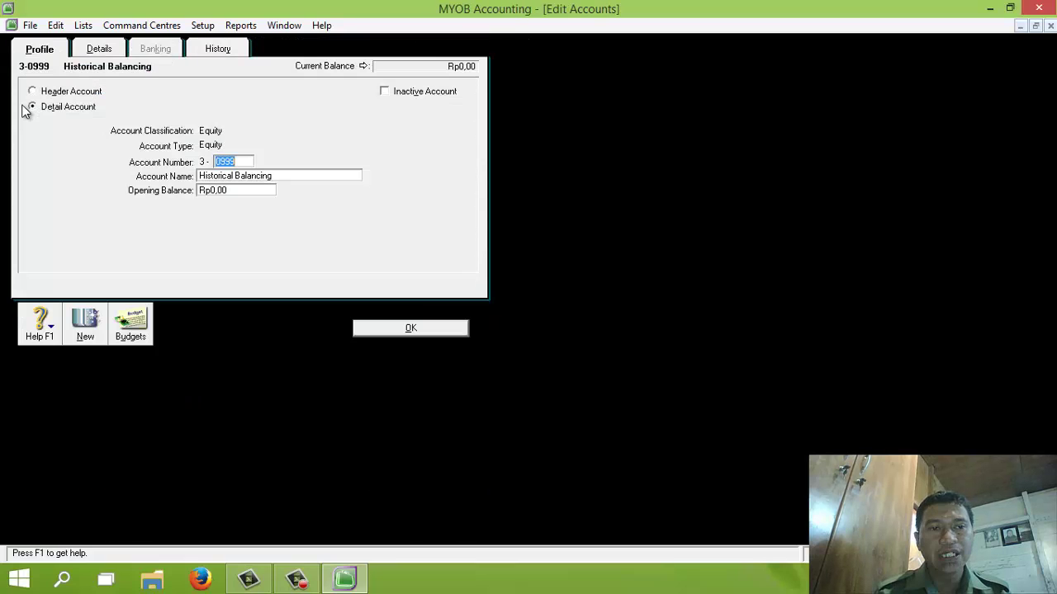
text(1300)
key(Tab)
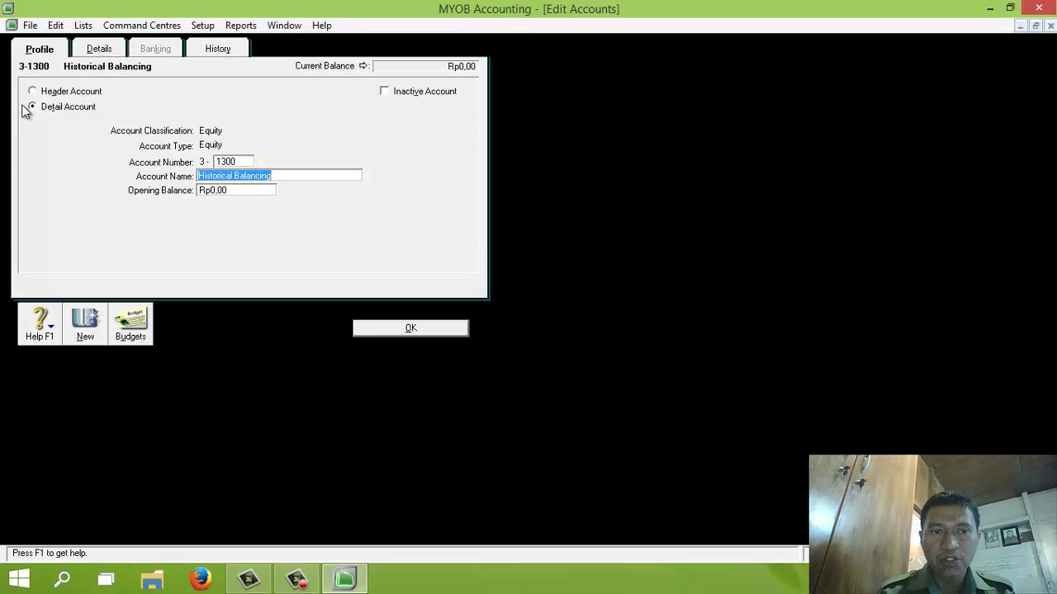
text(Ikhtisar)
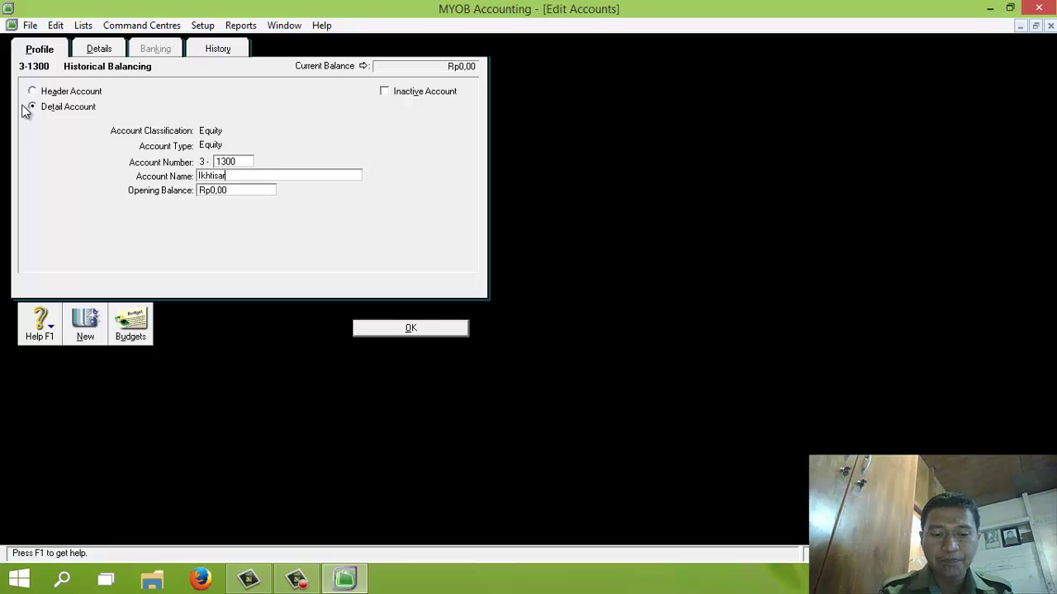
text( Laba Rugi)
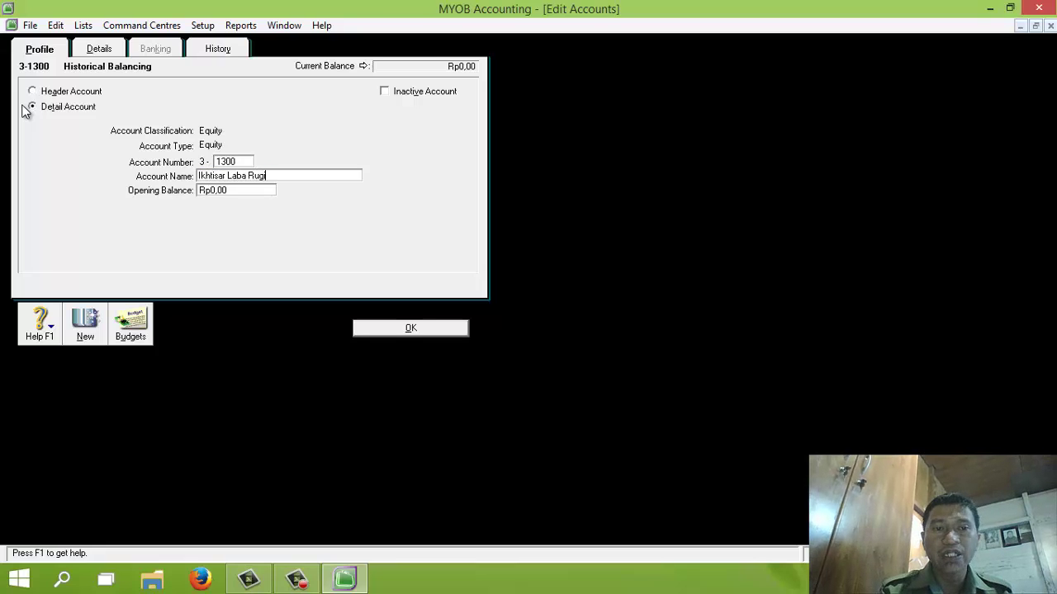
click(416, 328)
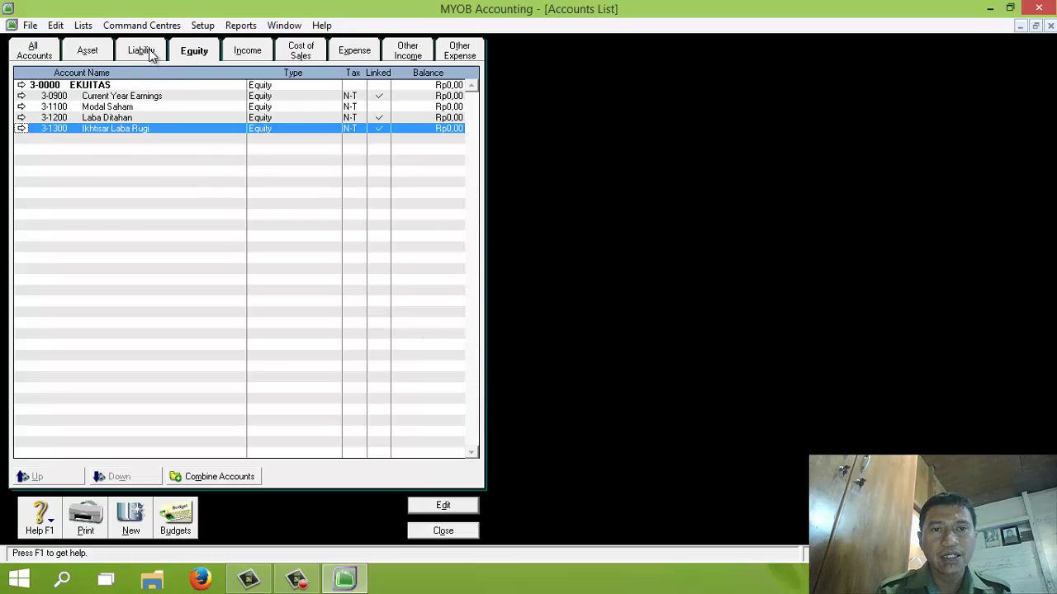
click(151, 53)
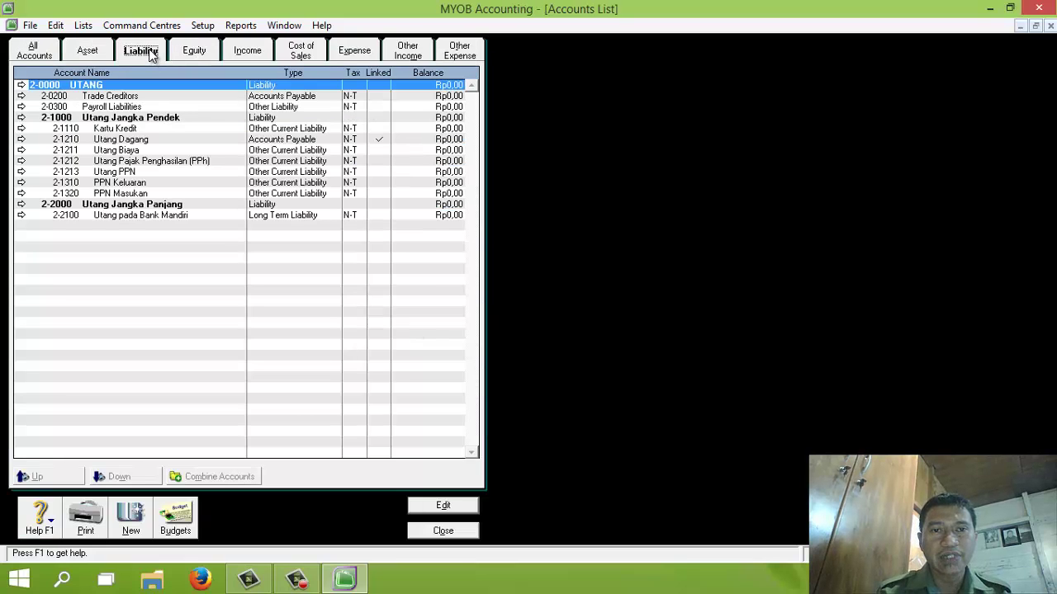
Step: Delete liability accounts 2-0200 Trade Creditors and 2-0300 Payroll Liabilities
click(21, 96)
click(56, 26)
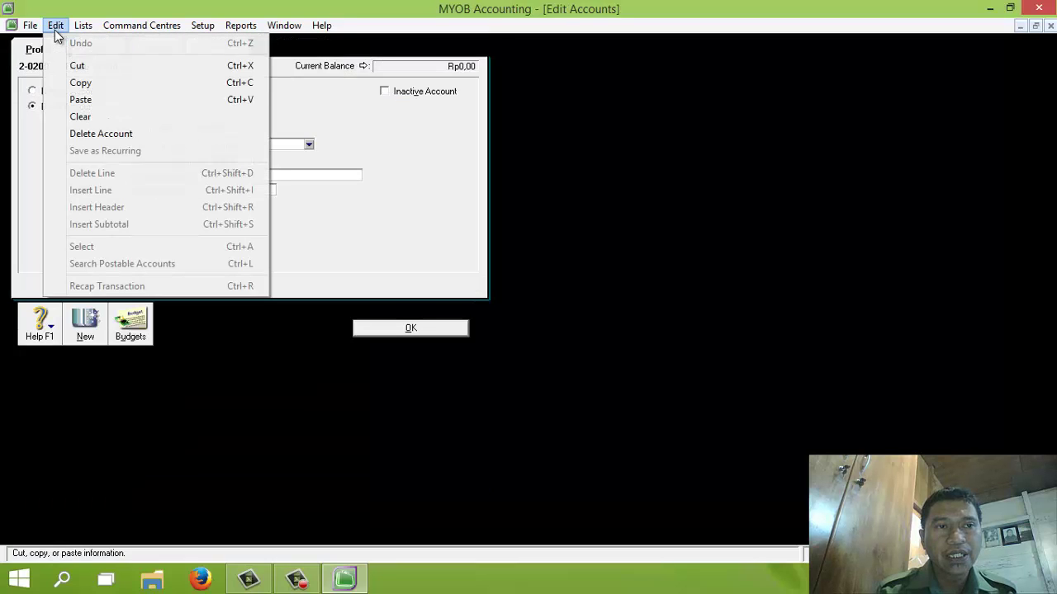
click(79, 133)
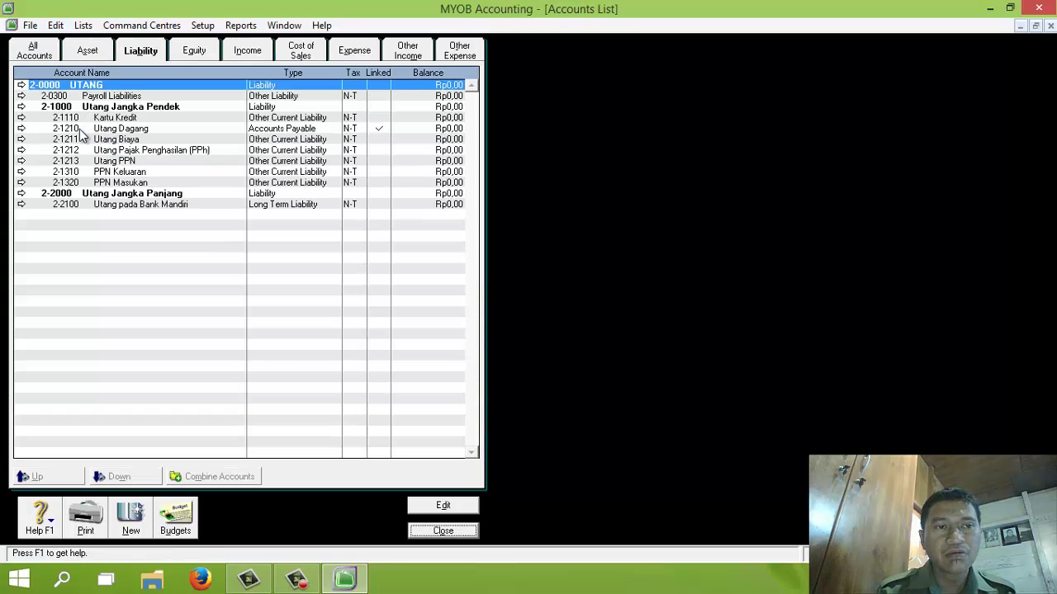
click(21, 96)
click(55, 26)
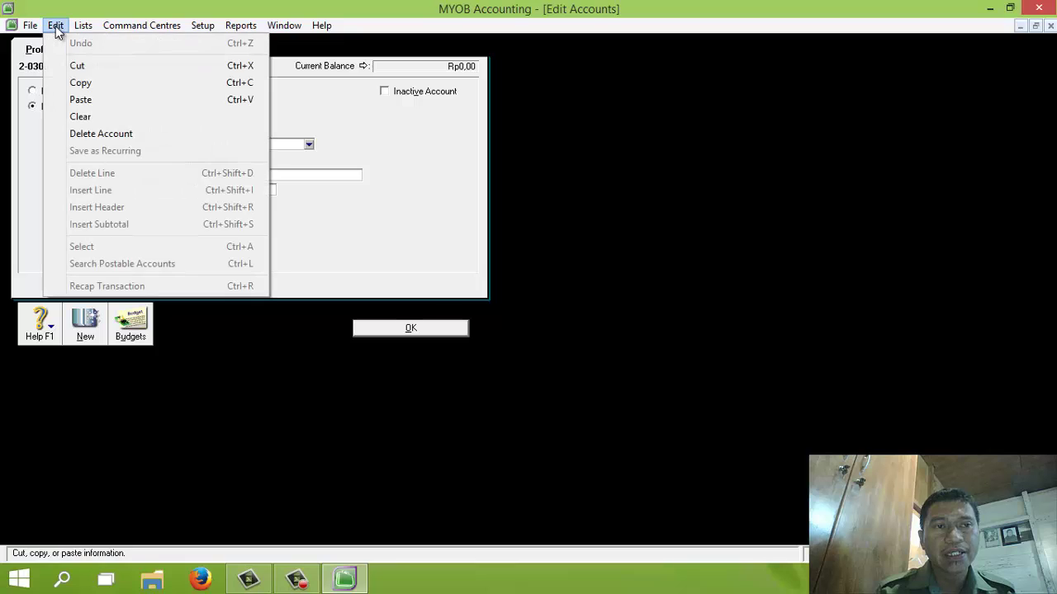
click(83, 133)
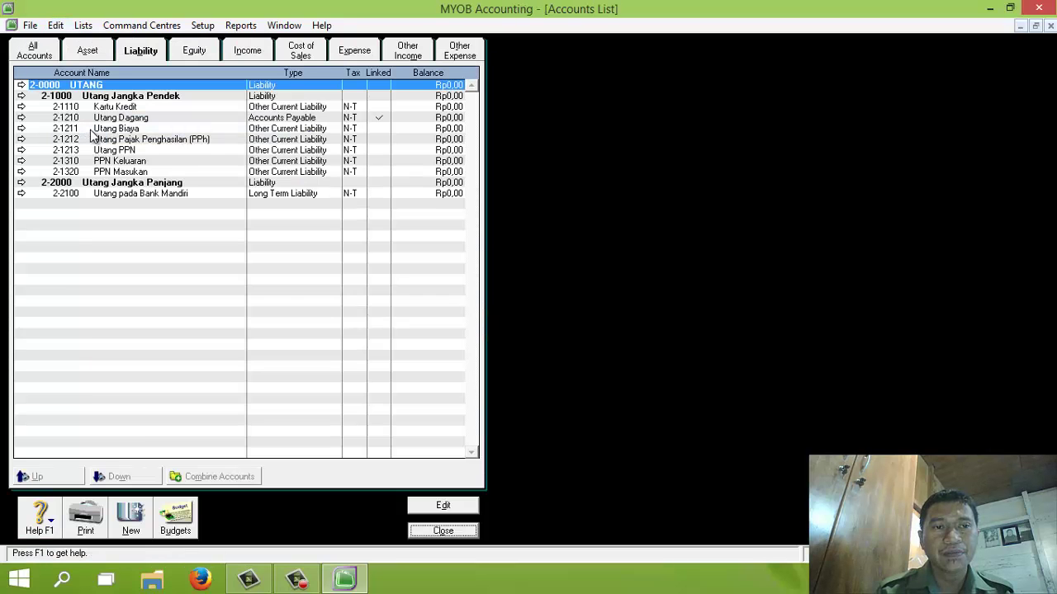
Step: Delete asset accounts 1-0100 Cheque Account, 1-0150 Undeposited Funds and 1-0200 Trade Debtors
click(88, 51)
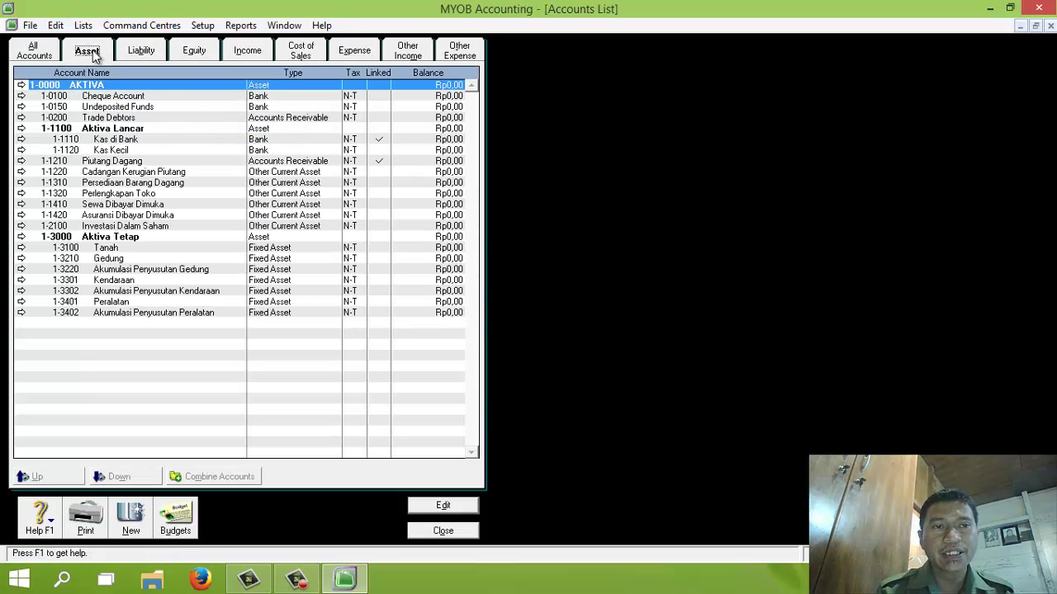
click(22, 96)
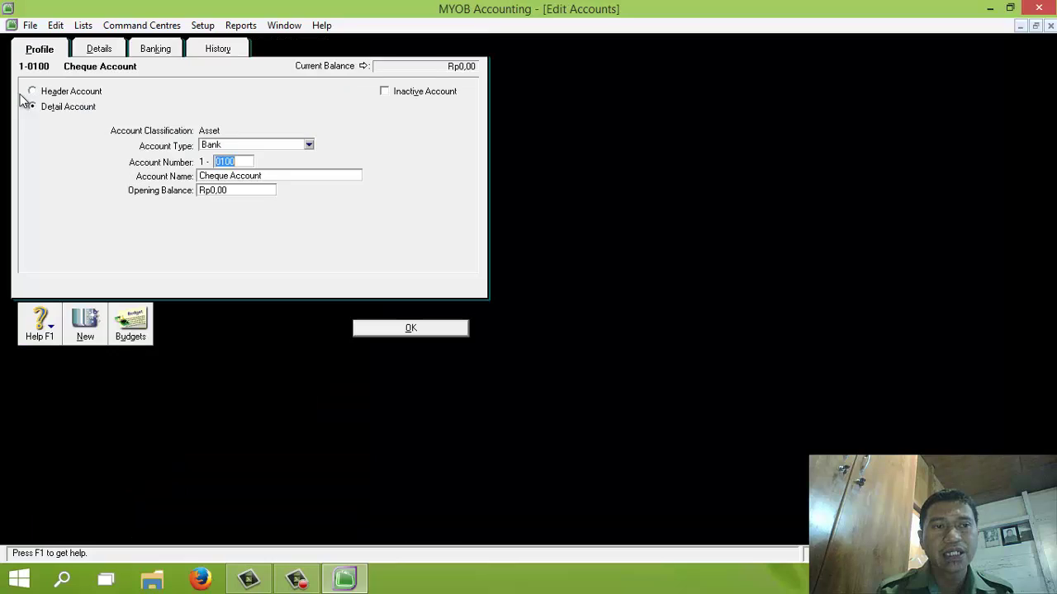
click(56, 25)
click(91, 135)
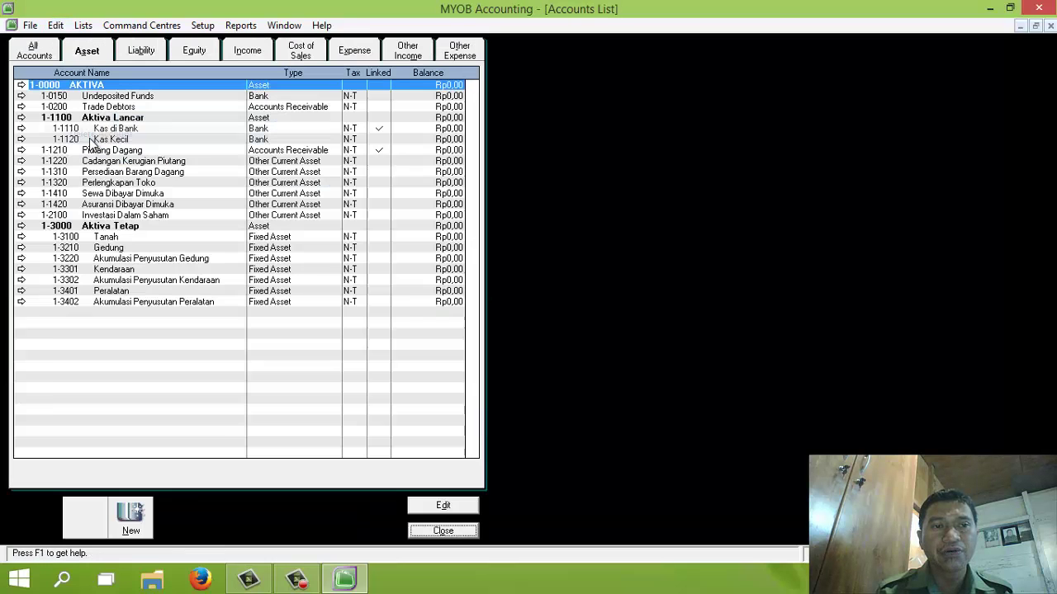
click(22, 97)
click(55, 25)
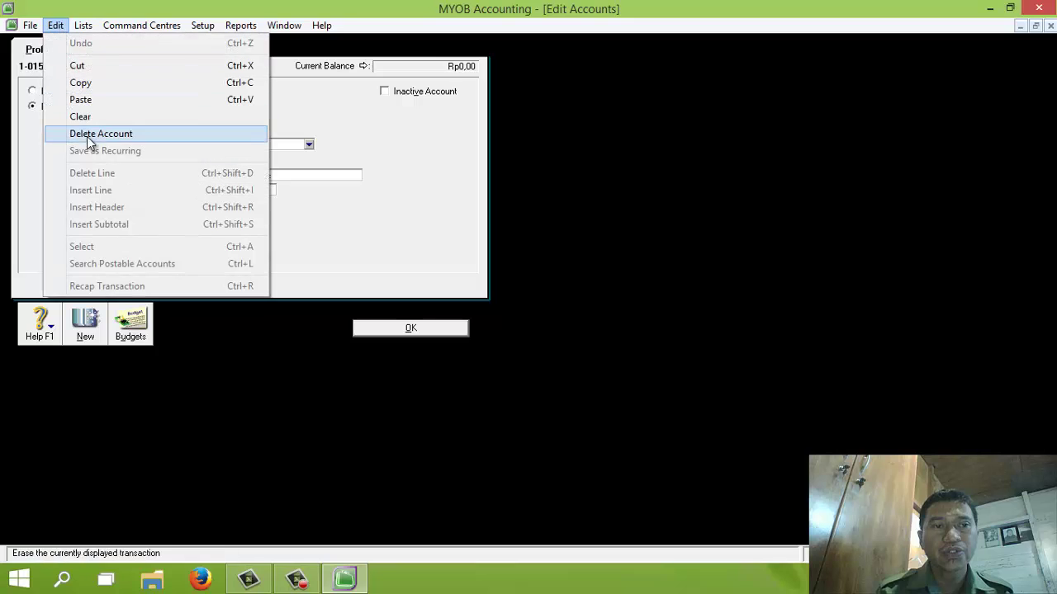
click(86, 135)
click(21, 96)
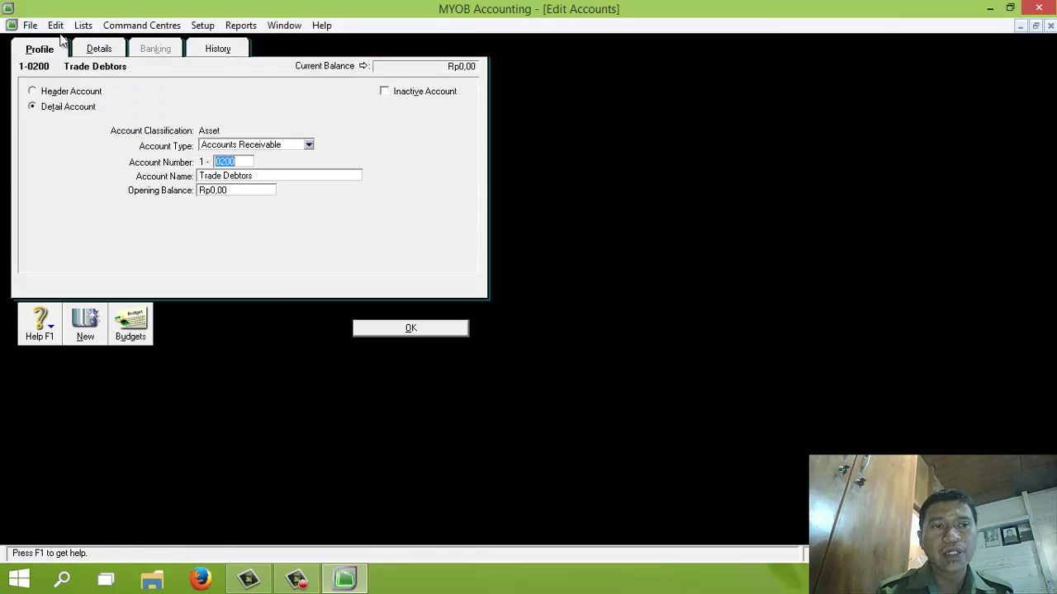
click(56, 25)
click(99, 137)
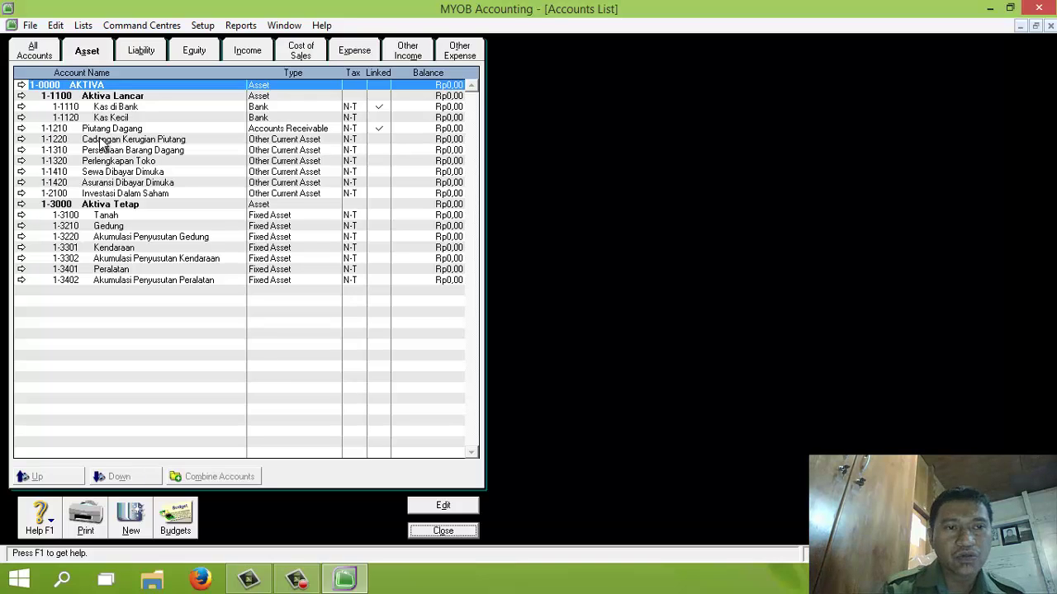
Step: Indent Piutang Dagang, Cadangan Kerugian Piutang and Persediaan Barang Dagang one level under Aktiva Lancar
click(105, 130)
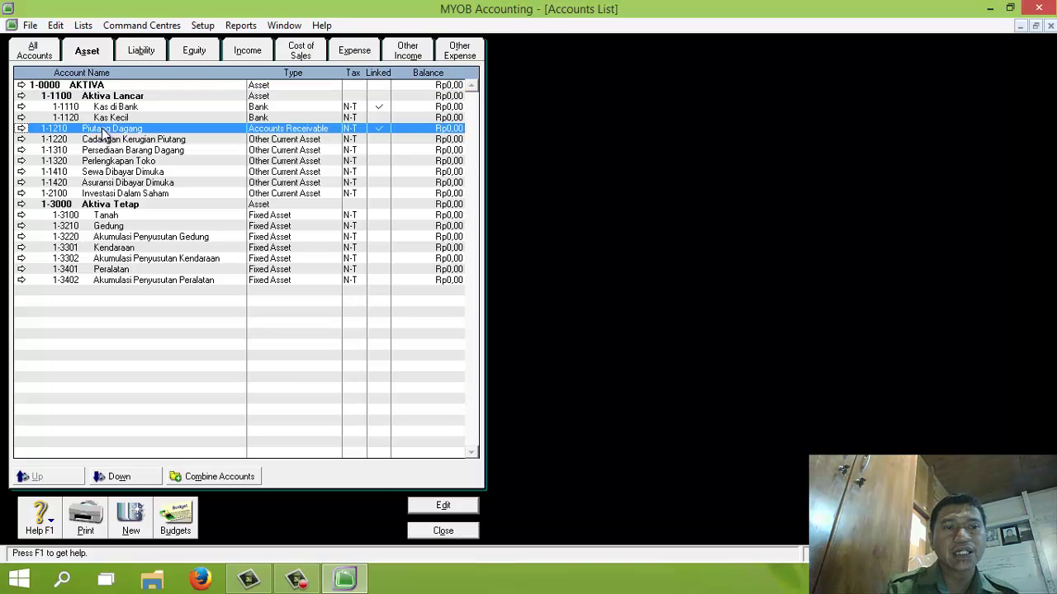
click(119, 477)
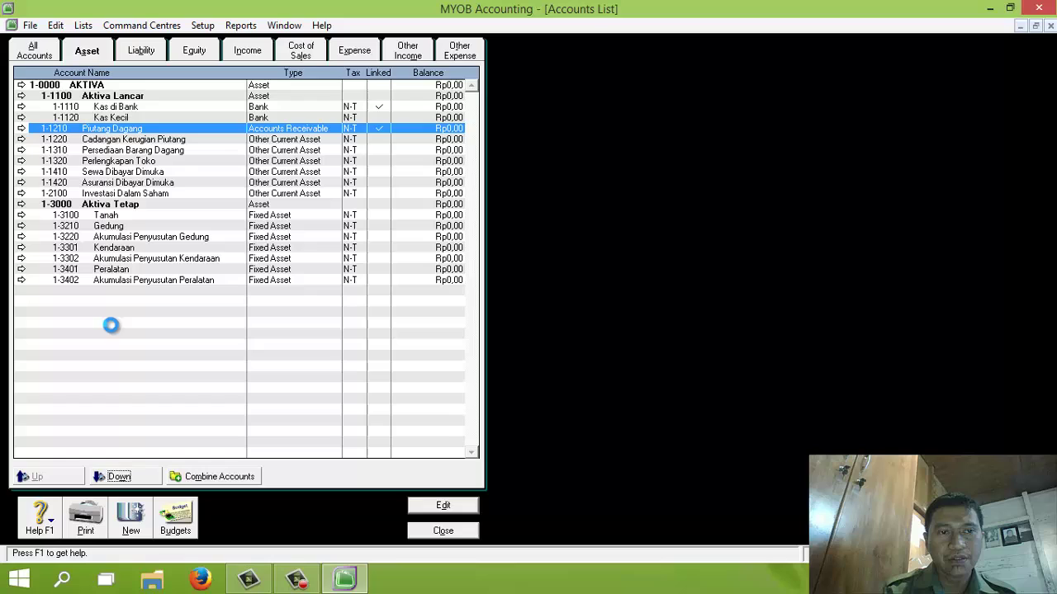
click(138, 140)
click(119, 477)
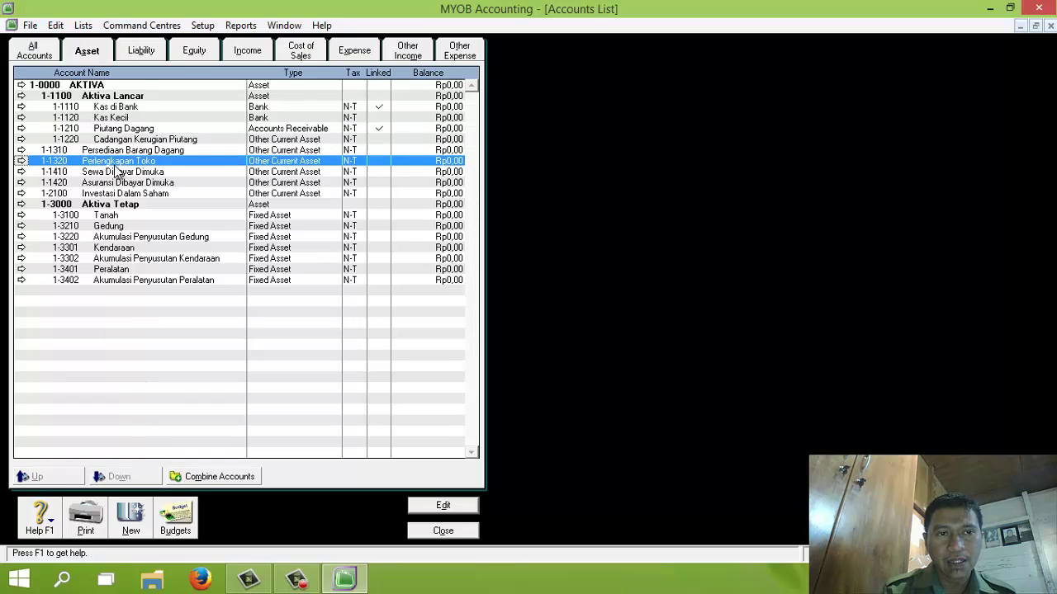
click(119, 150)
click(119, 477)
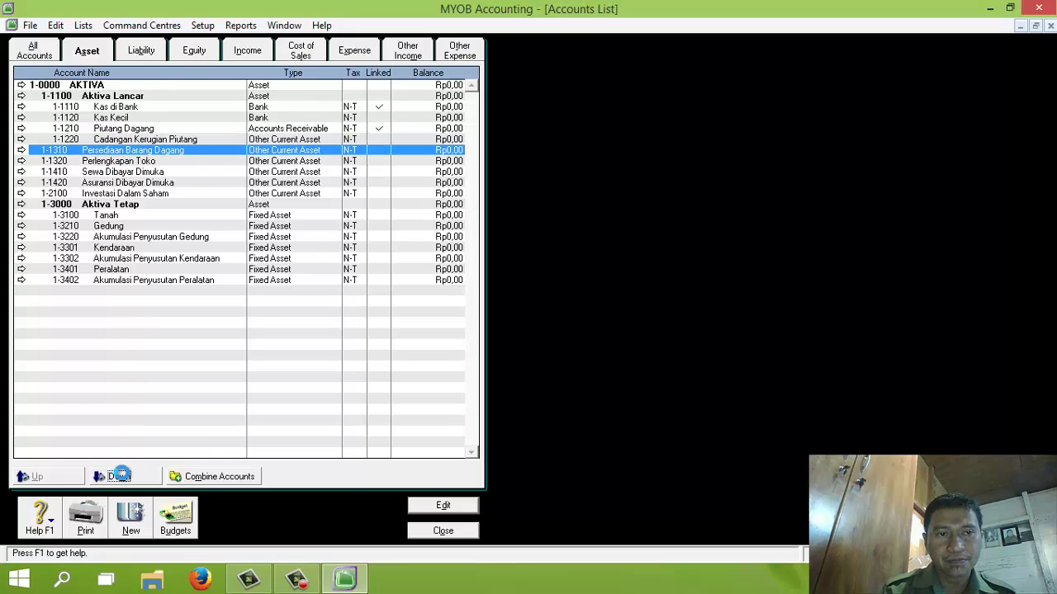
Step: Indent Perlengkapan Toko, Sewa and Asuransi Dibayar Dimuka, and Investasi Dalam Saham one level
double_click(127, 161)
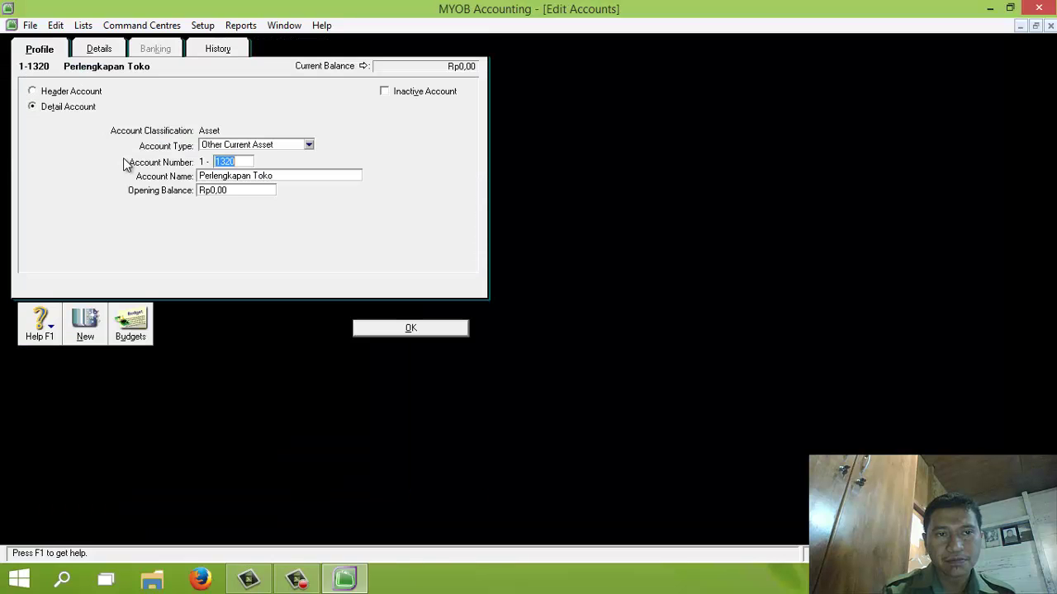
click(403, 331)
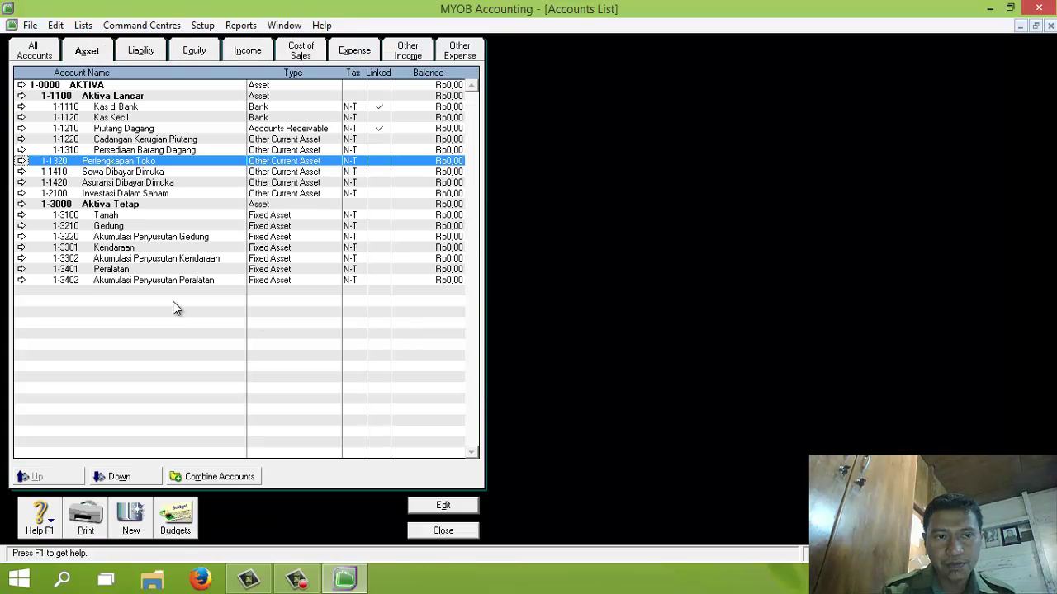
click(129, 480)
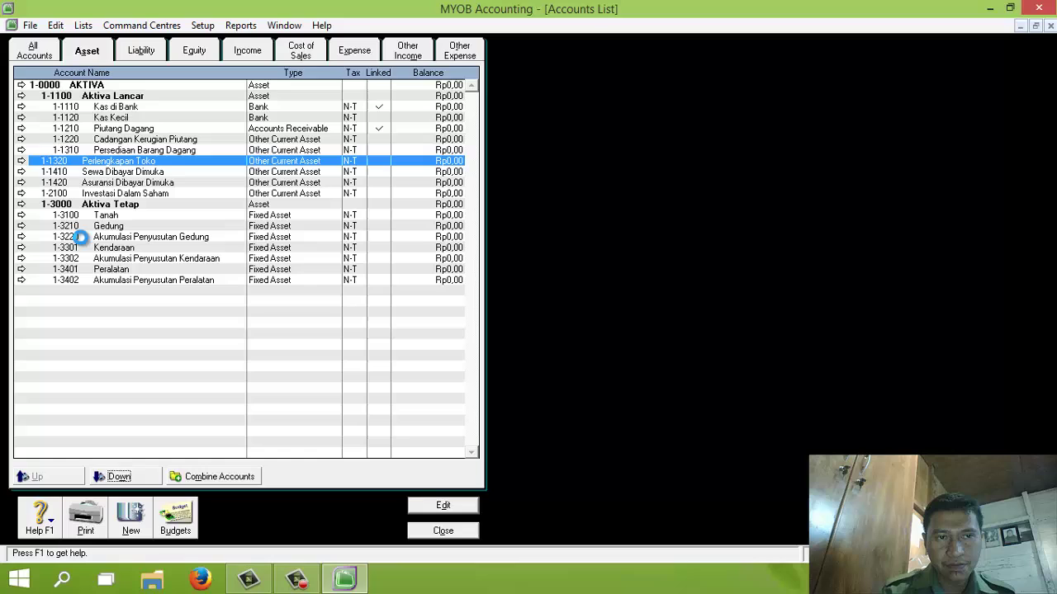
click(118, 174)
click(124, 479)
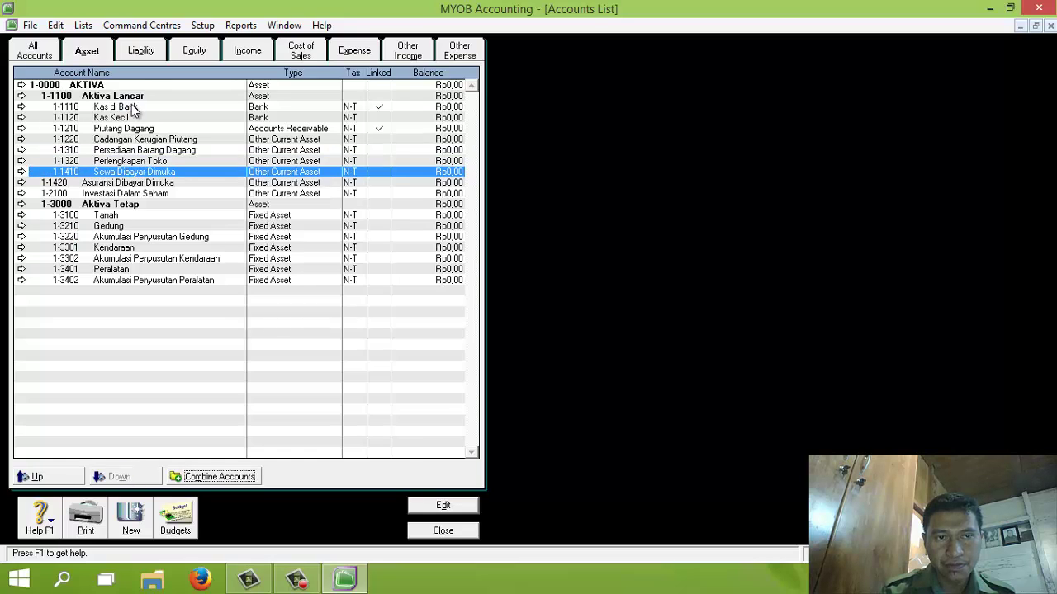
click(137, 185)
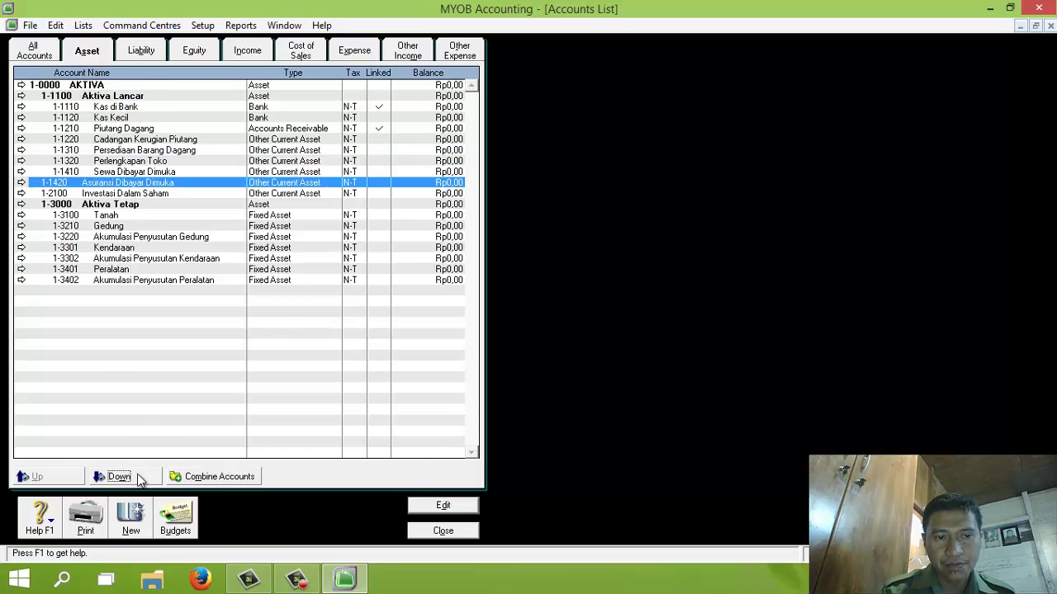
click(123, 477)
click(147, 195)
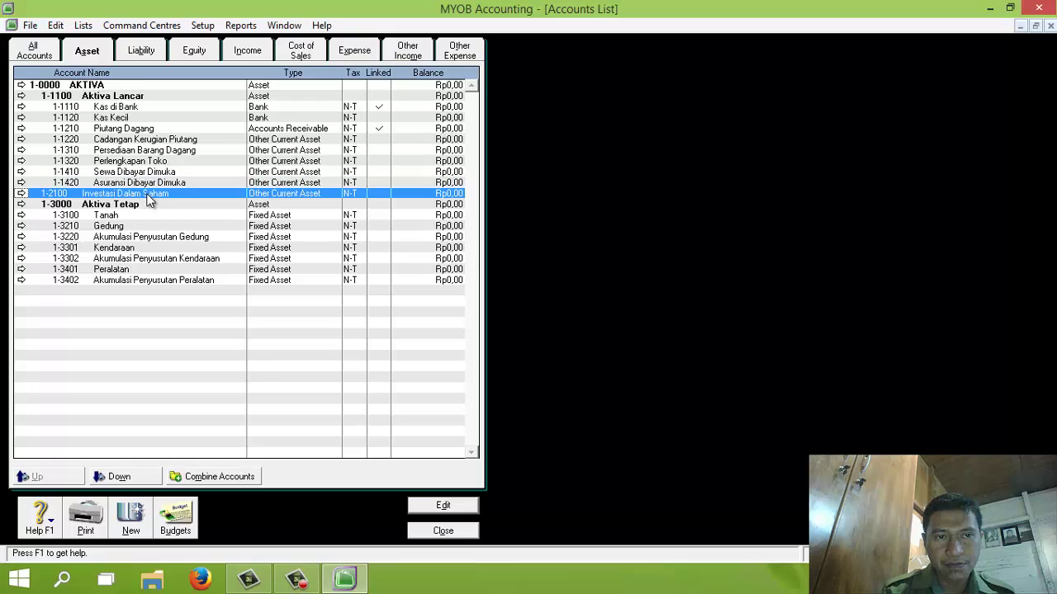
click(140, 471)
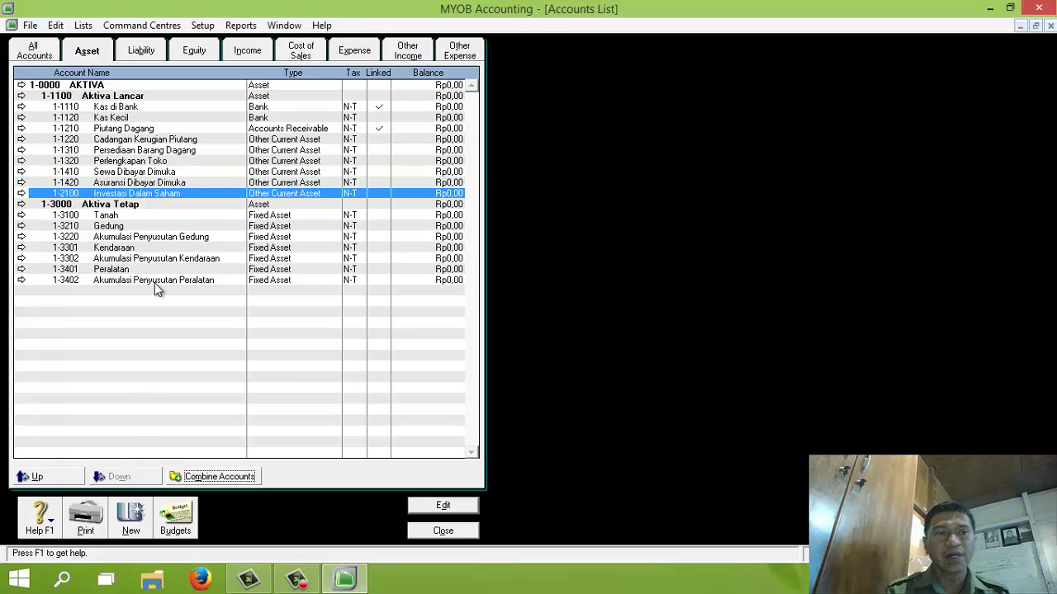
Step: Review the Liability through Other Expense tabs and All Accounts, then close the Accounts List
click(140, 51)
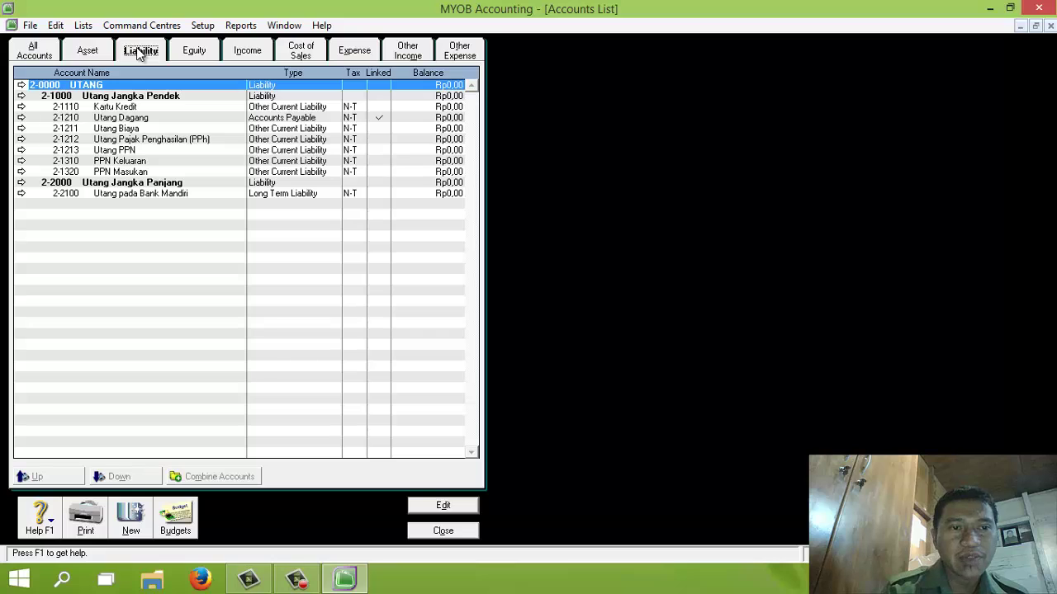
click(197, 51)
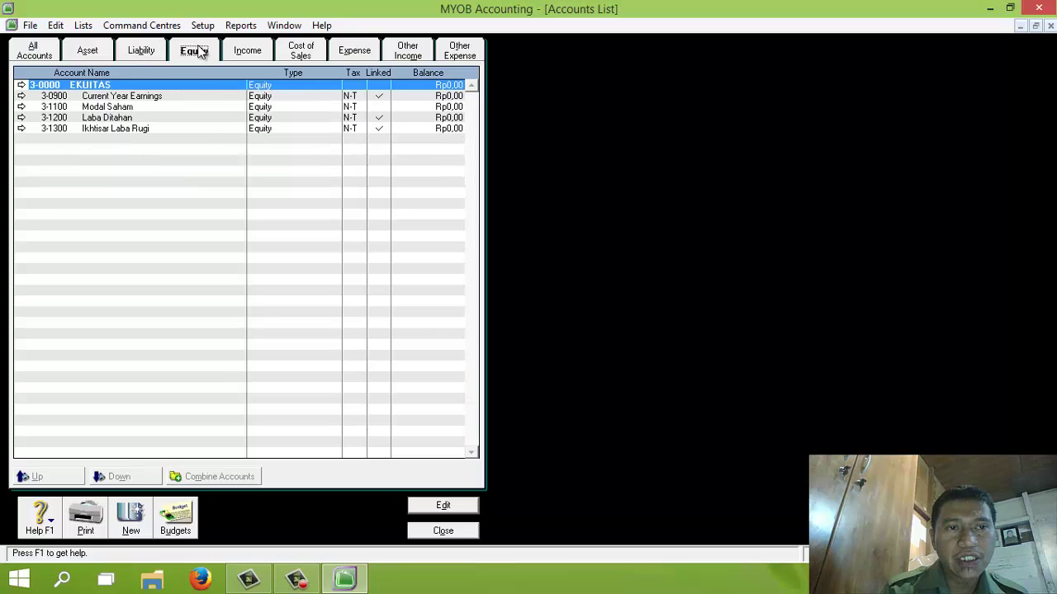
click(266, 52)
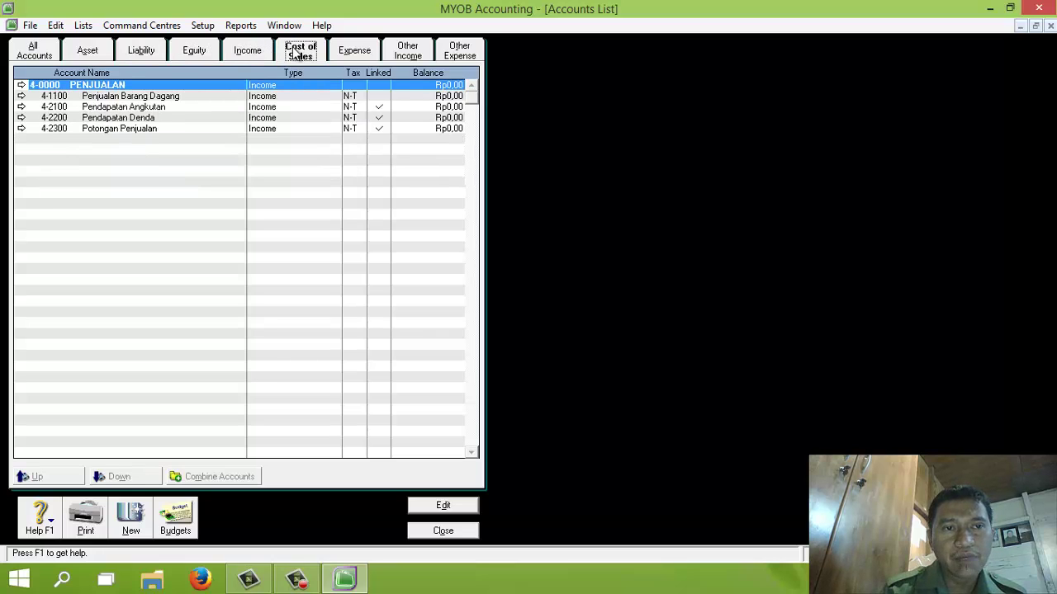
click(300, 52)
click(352, 52)
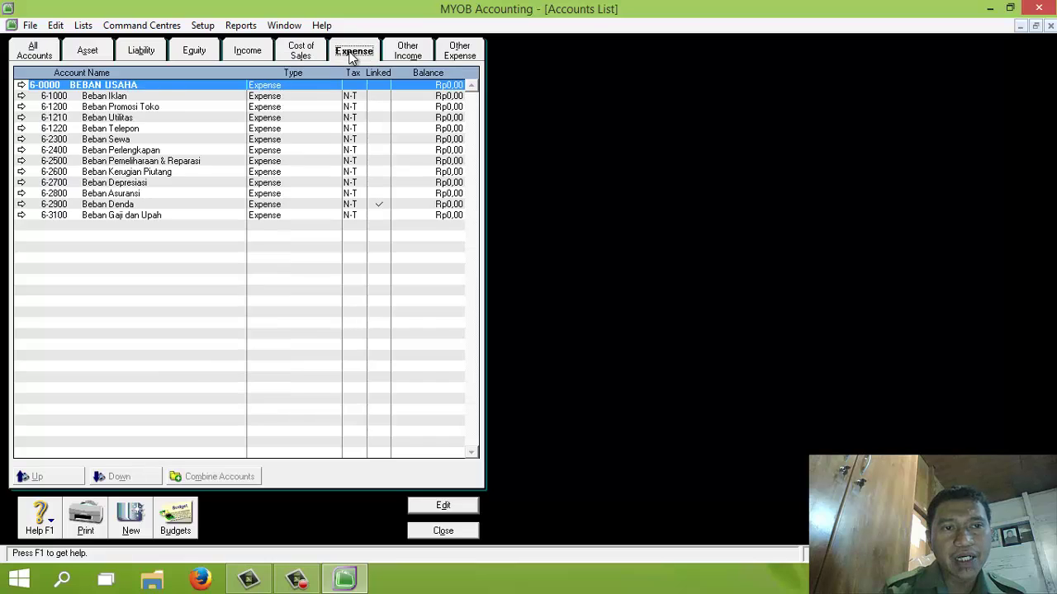
click(414, 54)
click(457, 57)
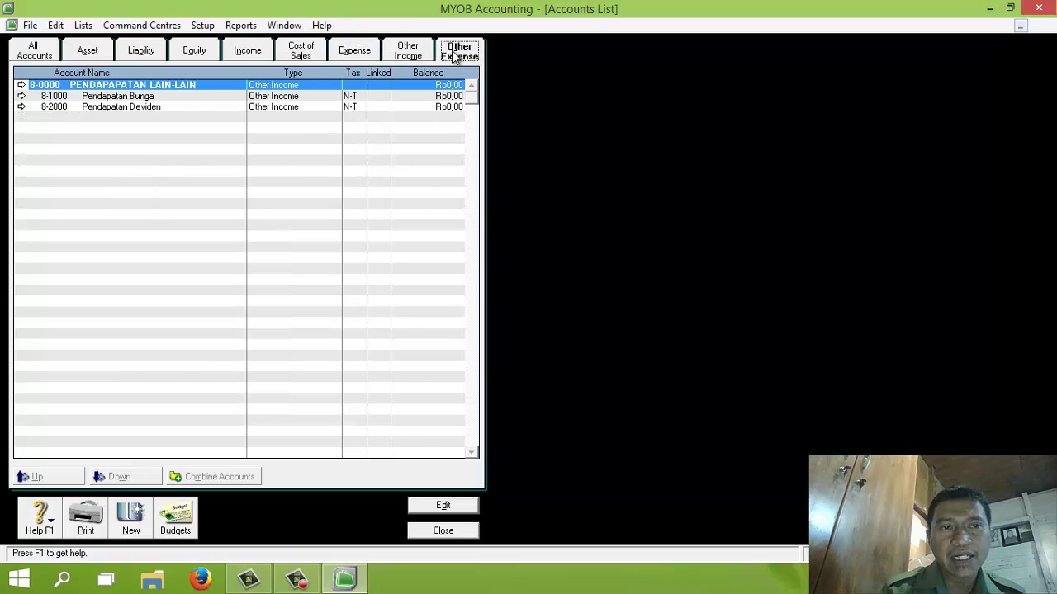
click(40, 53)
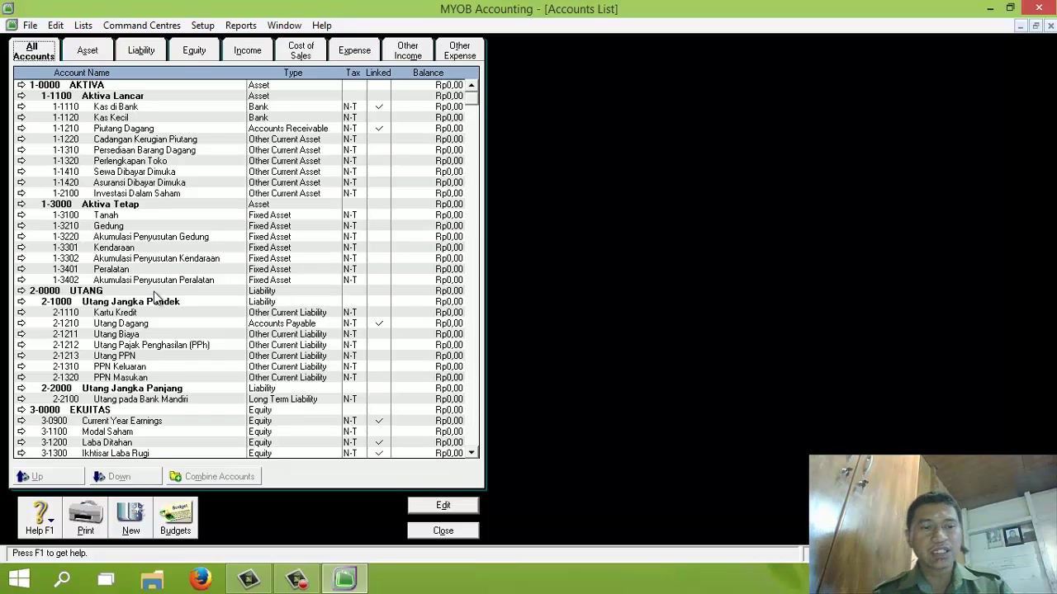
click(444, 532)
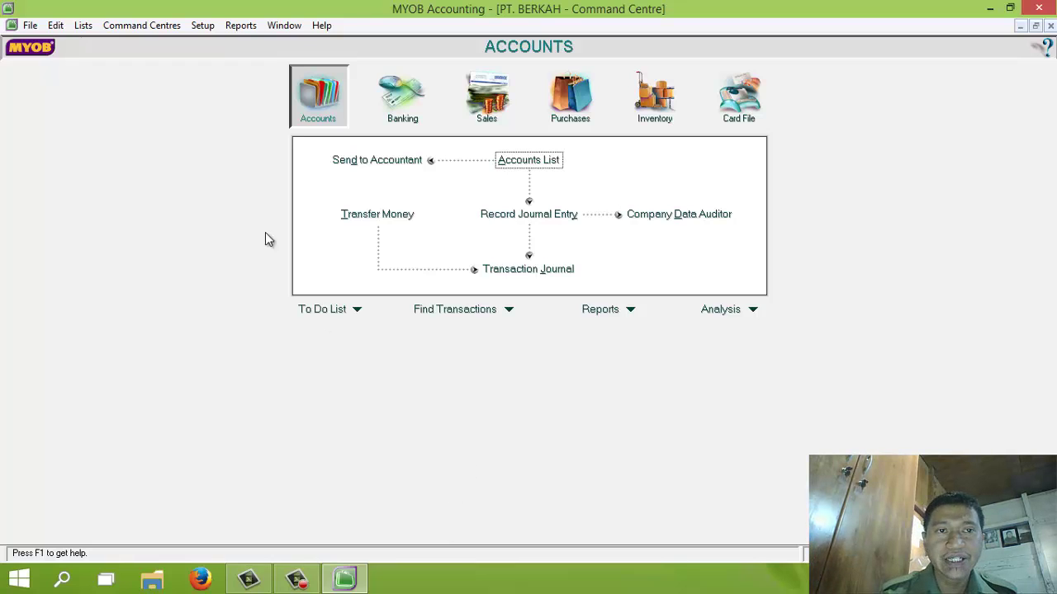
Step: Under Account Opening Balances, enter Kas di Bank 138.060.000, Kas Kecil 5.000.000, and Cadangan Kerugian Piutang -3.600.000
click(210, 27)
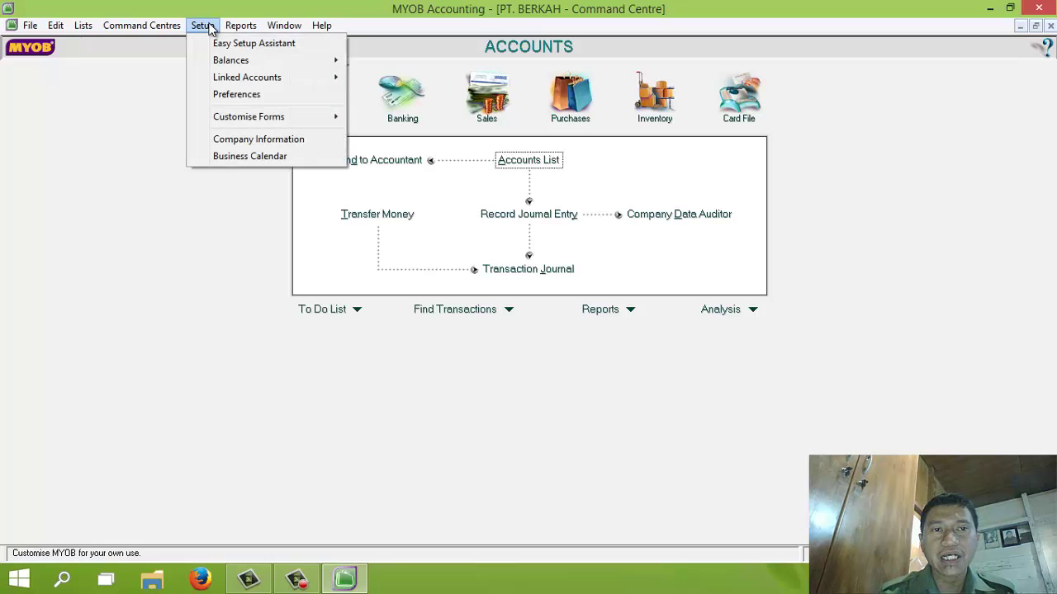
mouse_move(266, 60)
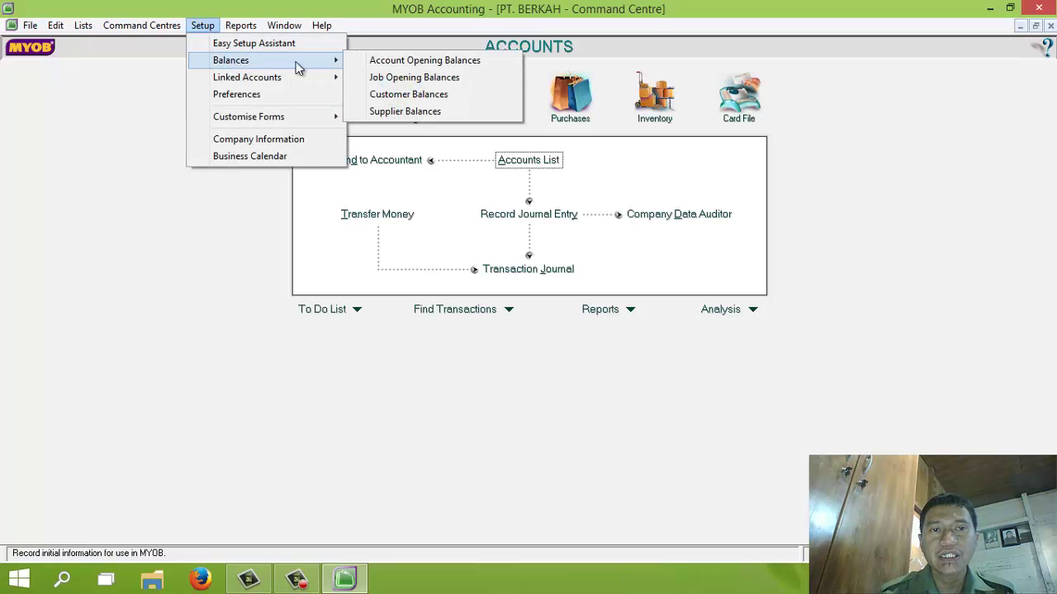
click(369, 64)
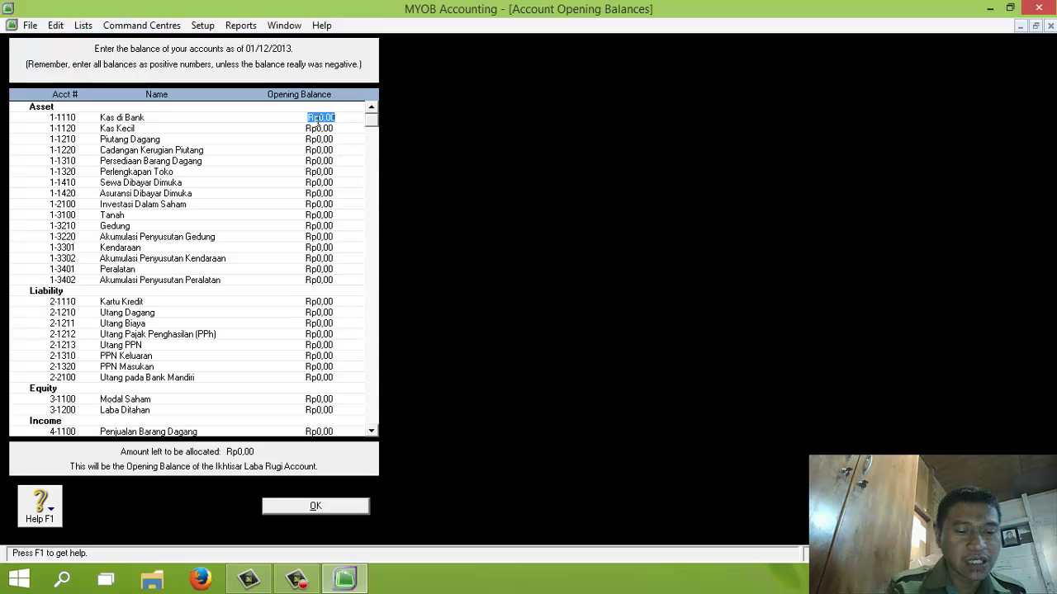
text(1135)
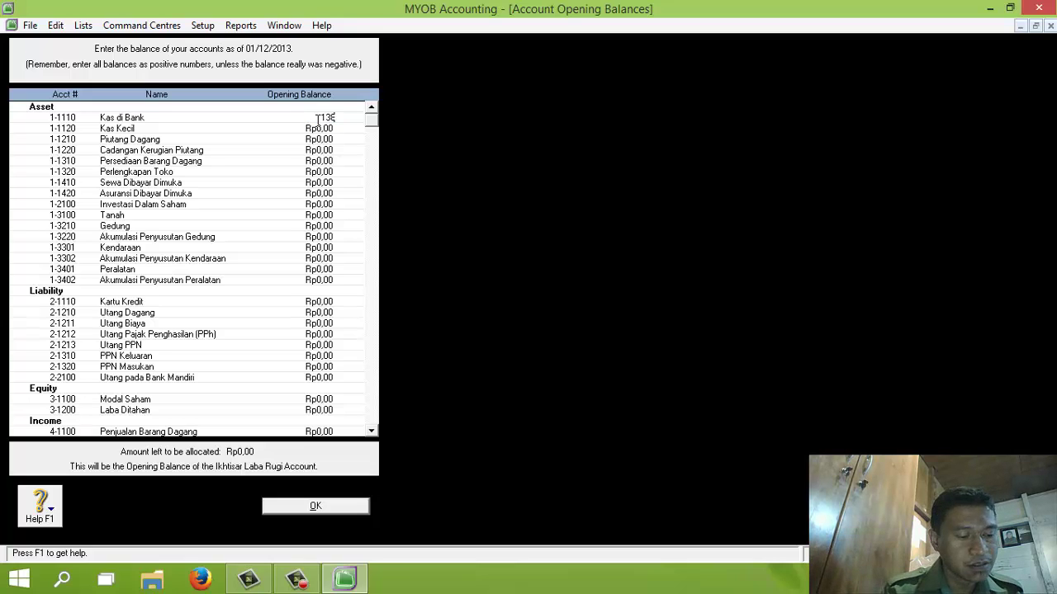
text(0)
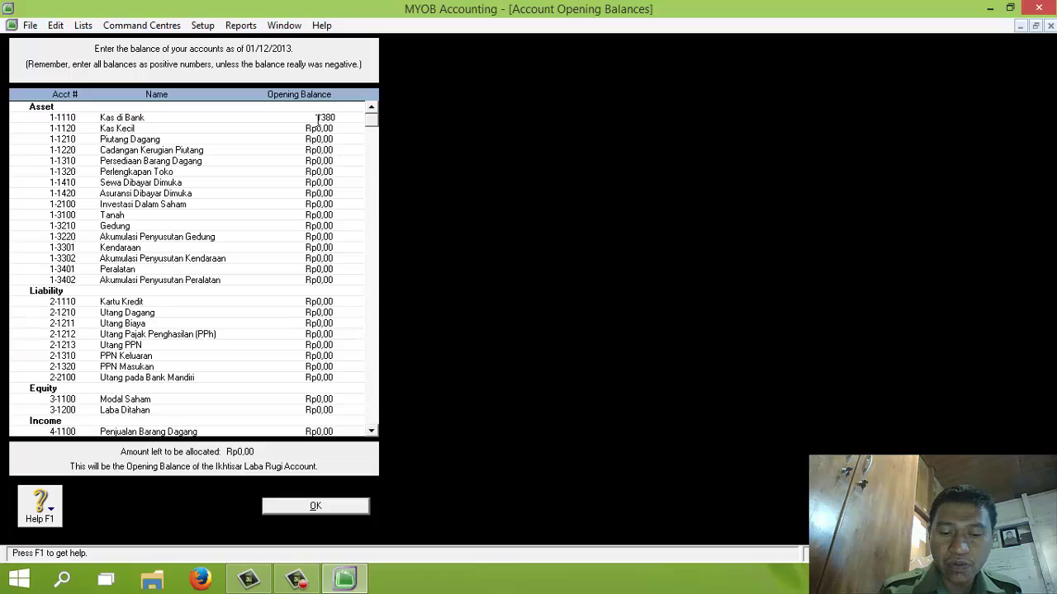
text(60000)
key(Tab)
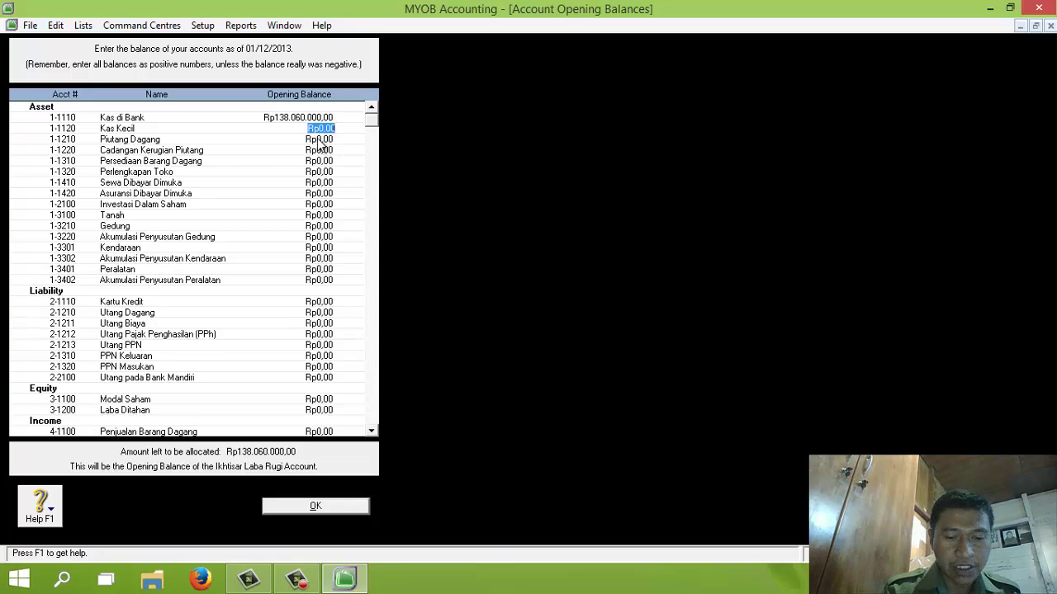
text(5)
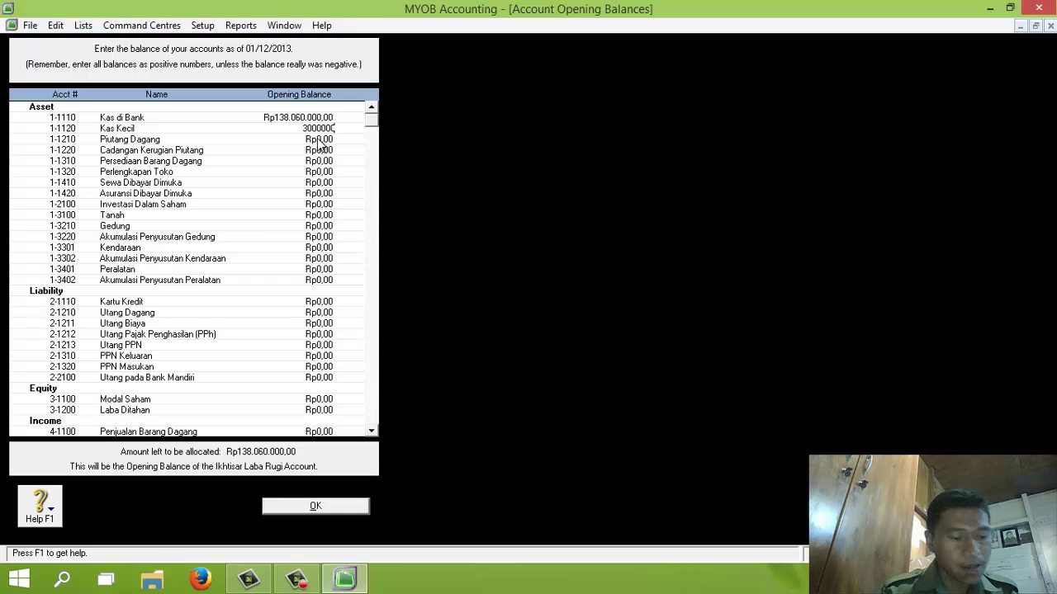
text(000000)
key(Tab)
text(5)
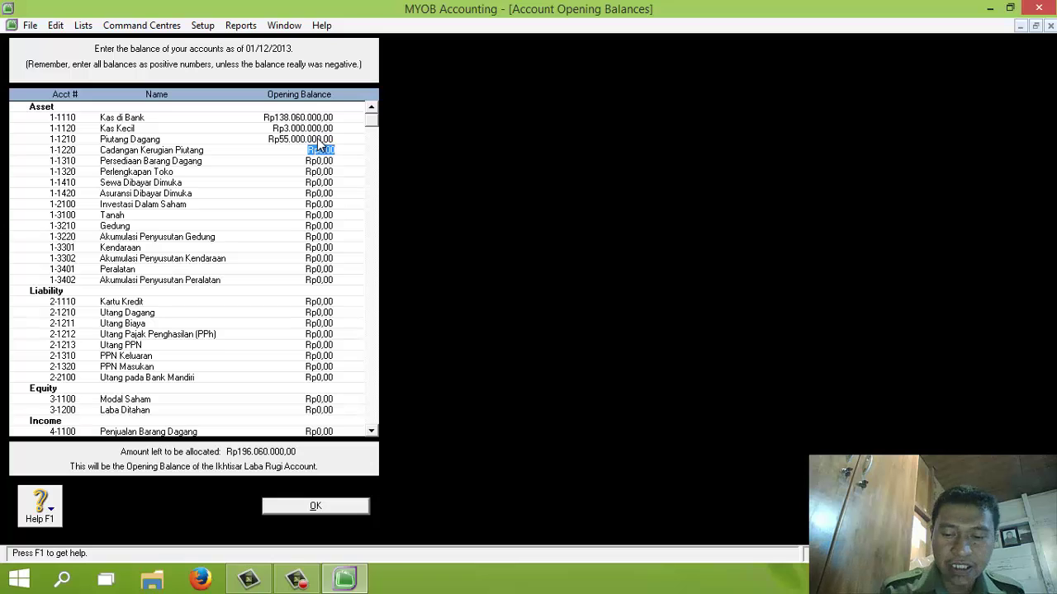
key(BackSpace)
text(-36)
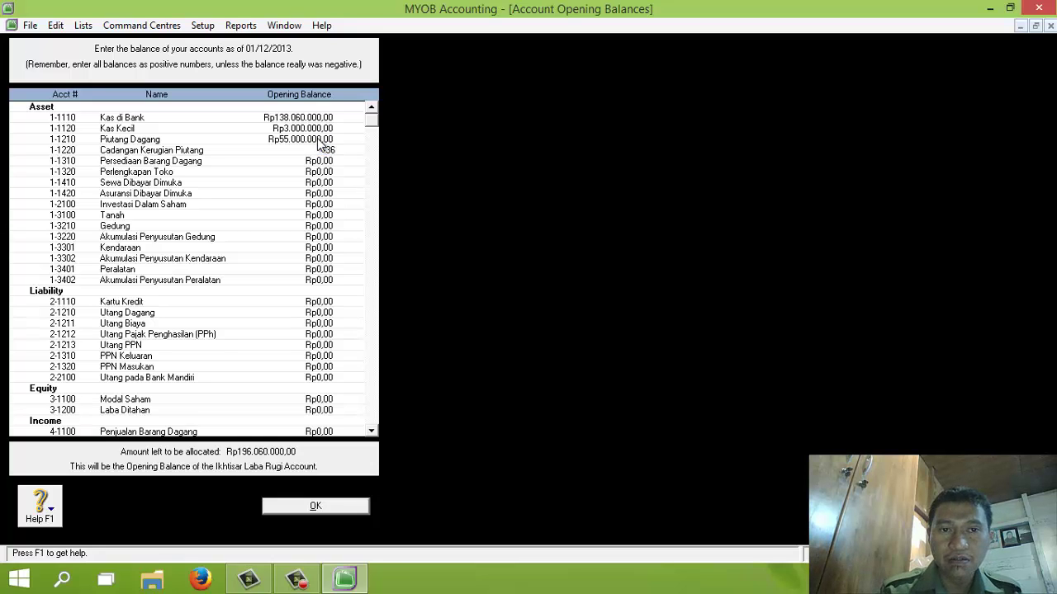
text(00000)
key(Tab)
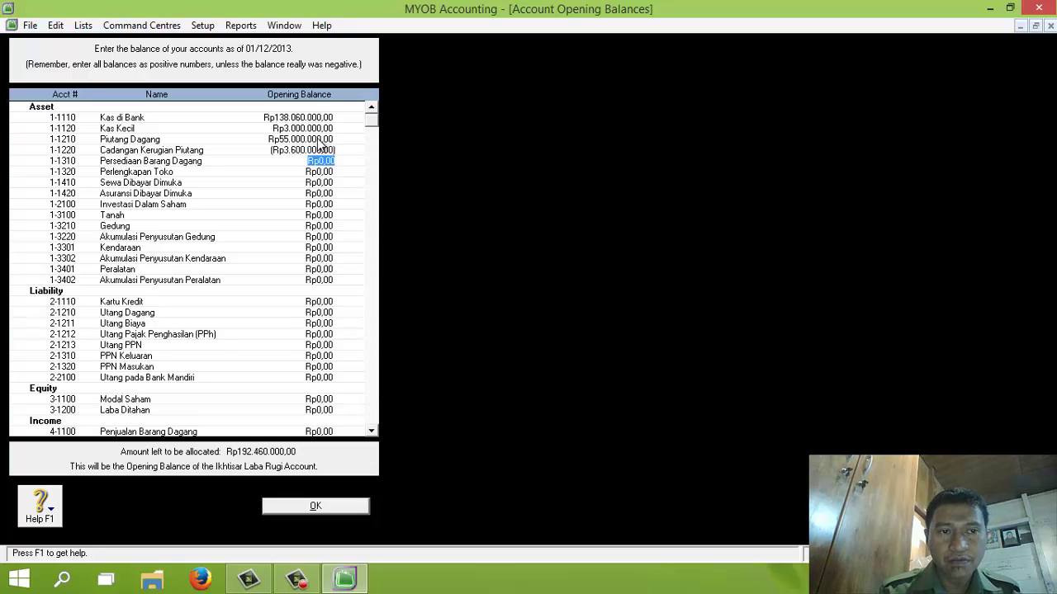
Step: Enter Persediaan, Perlengkapan Toko 6.500.000, prepaid rent 1.500.000, prepaid insurance 4.000.000, Investasi 535.000.000, Tanah 475.000.000
text(8200000)
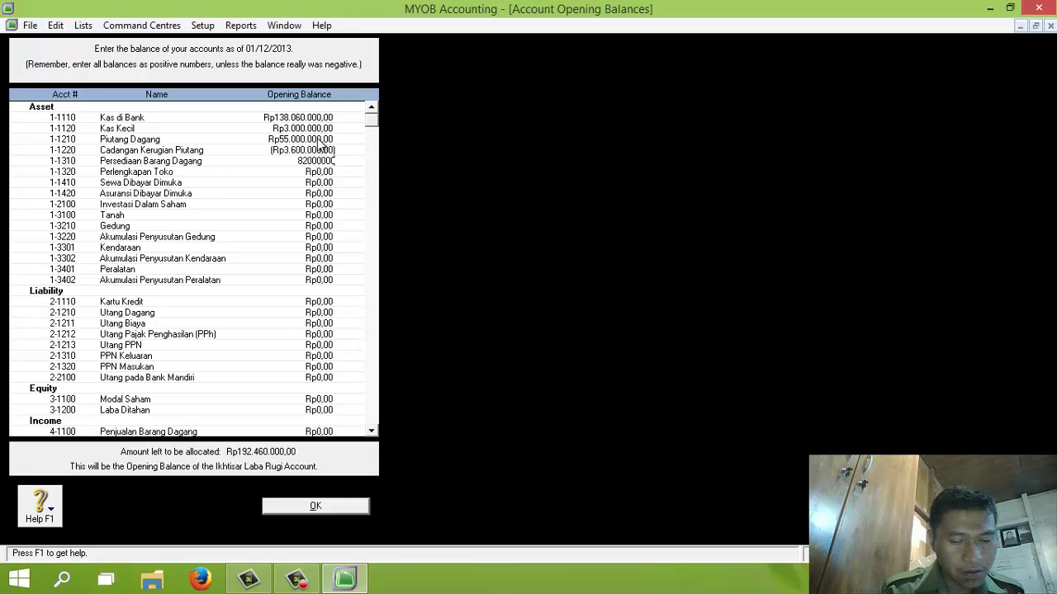
key(Tab)
text(65)
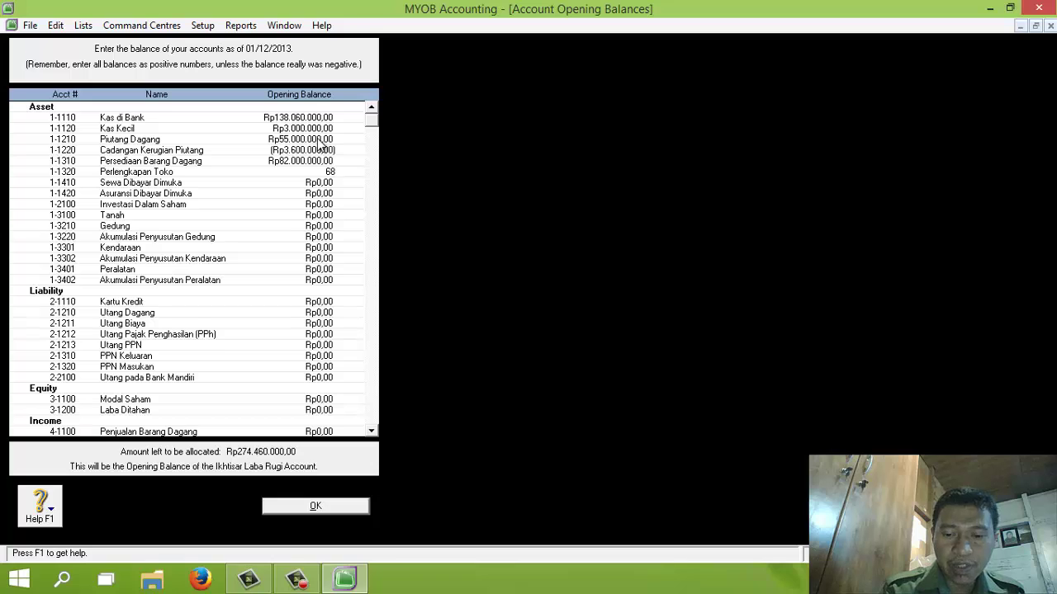
text(00000)
key(Tab)
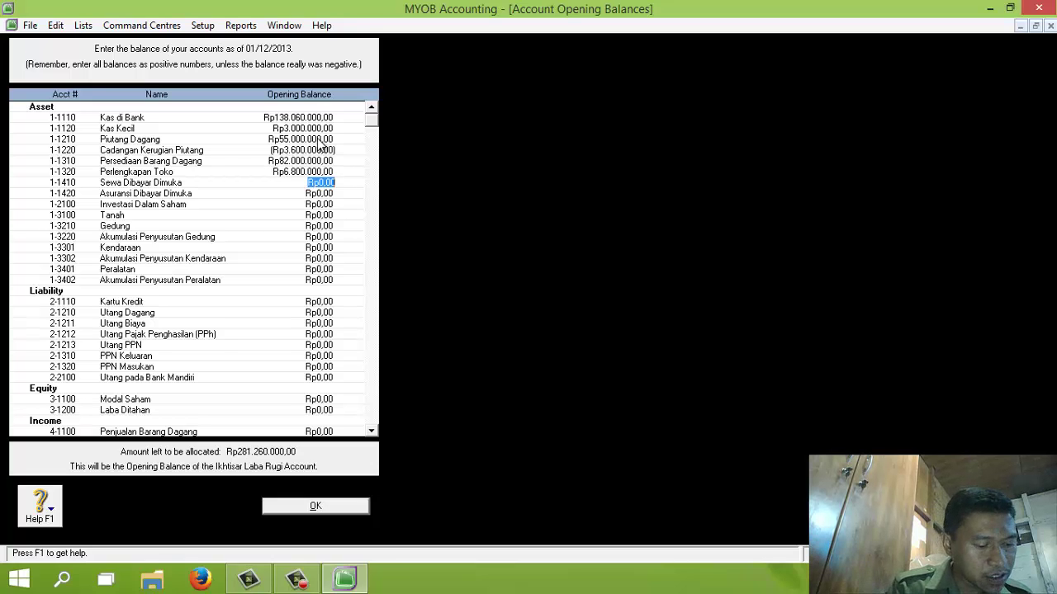
text(1.)
text(50)
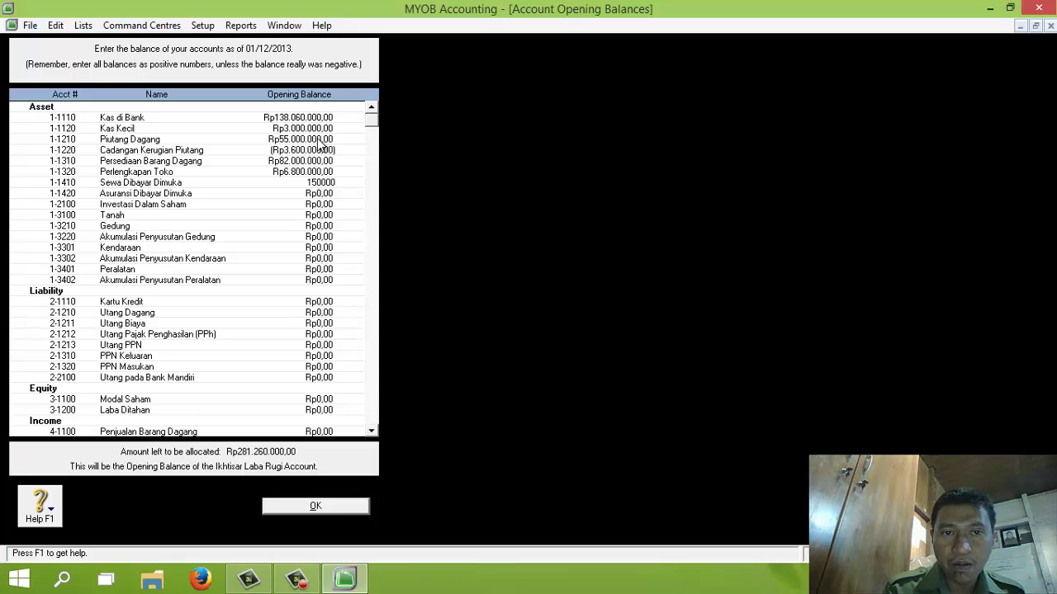
text(0.000)
key(Tab)
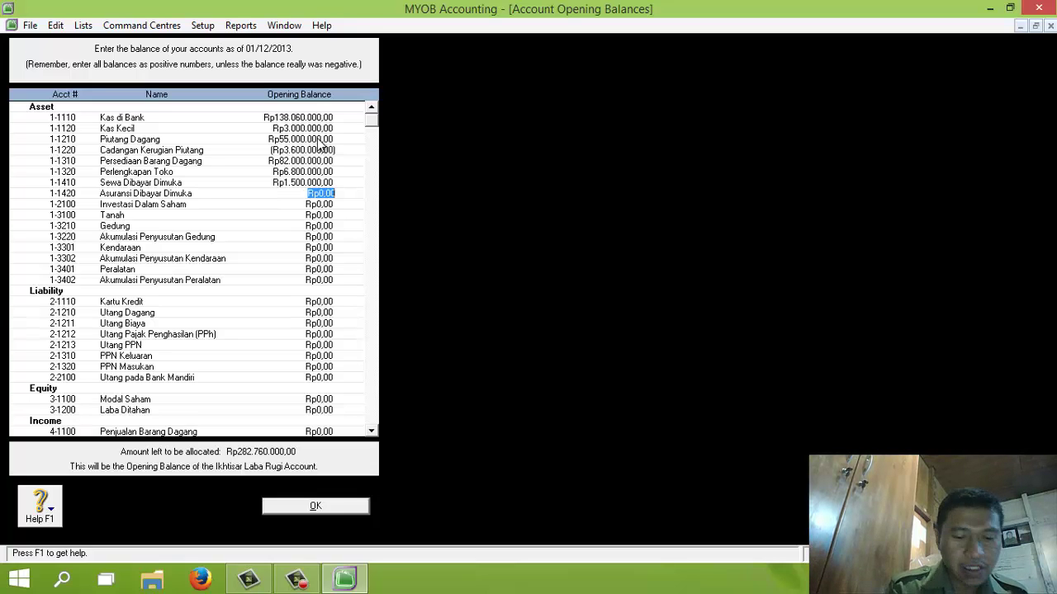
text(4.)
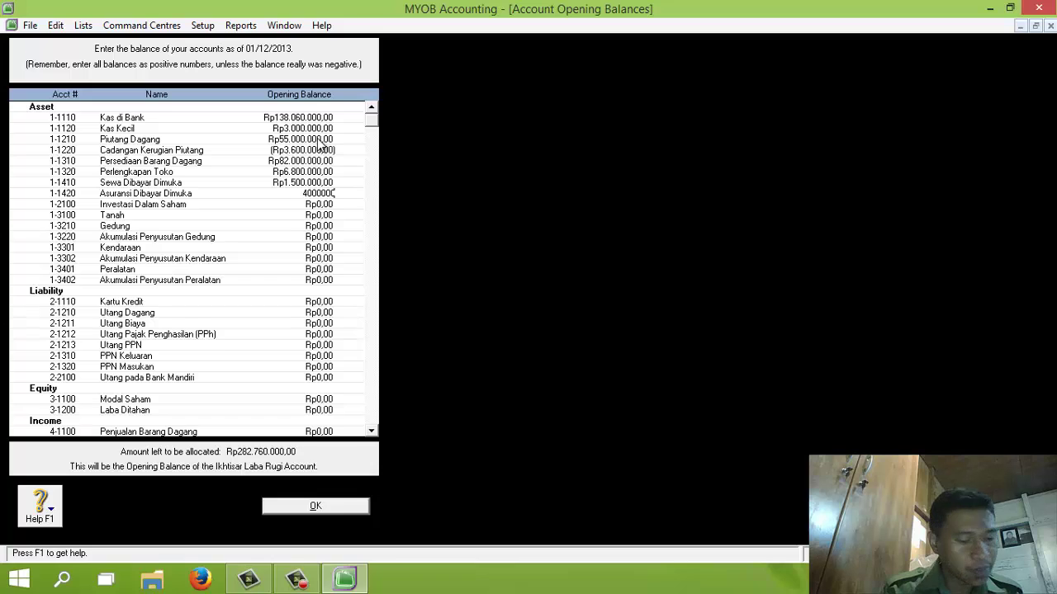
text(000.000)
key(Tab)
text(5)
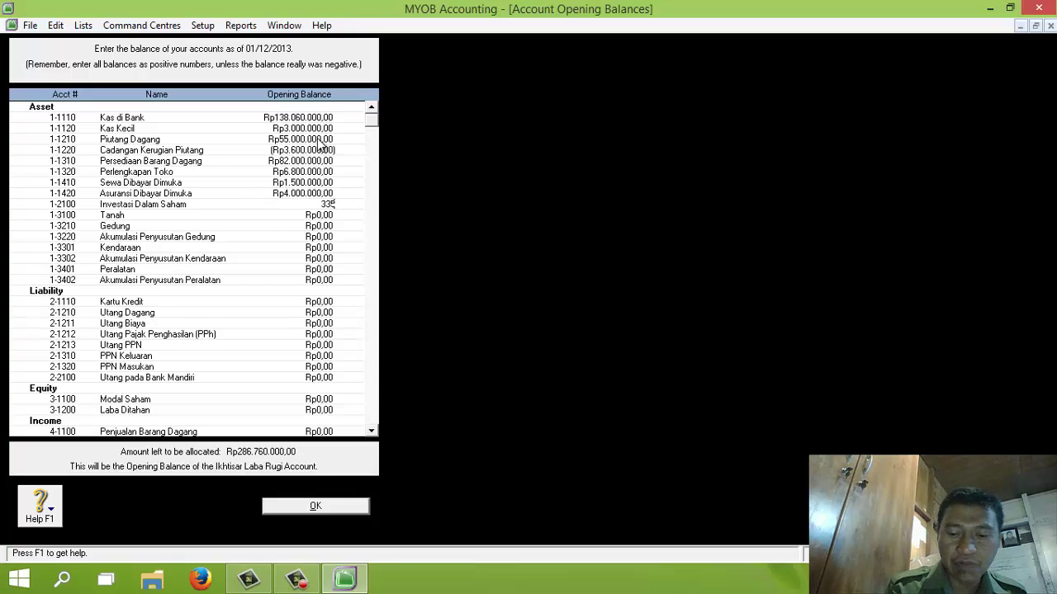
text(35000000)
key(Tab)
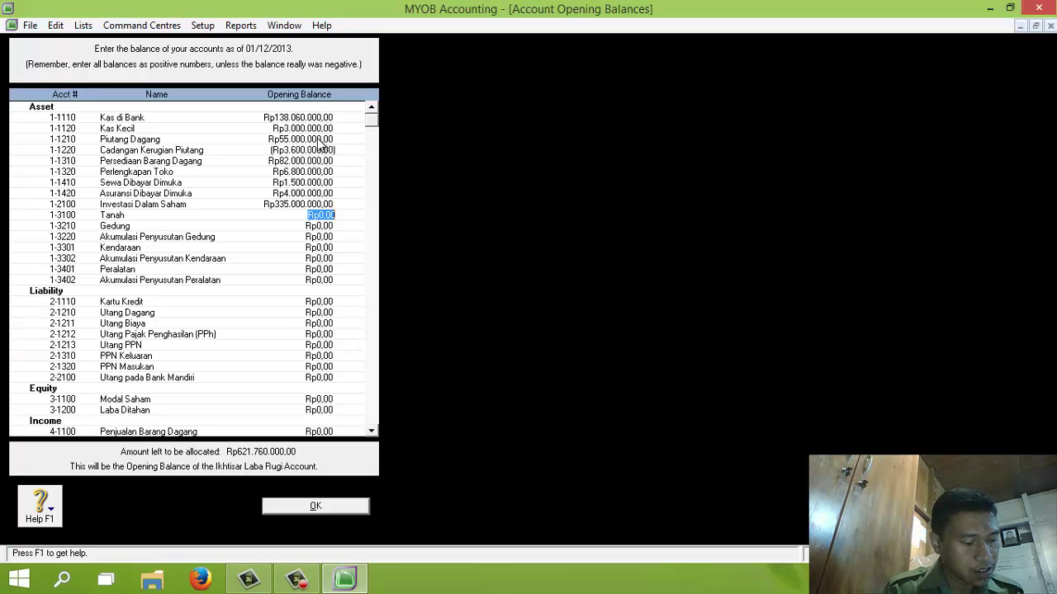
text(4)
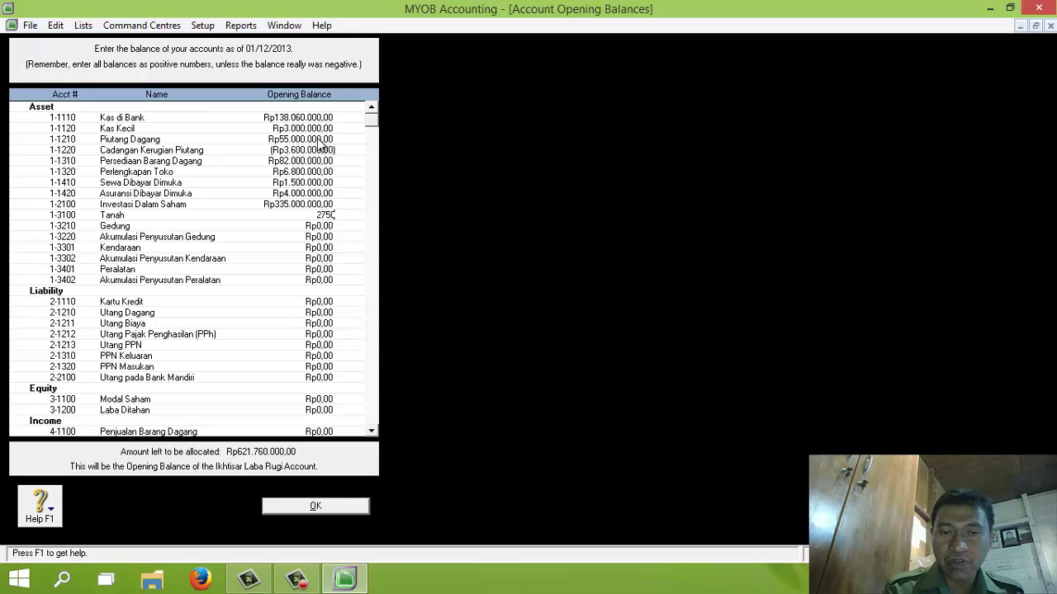
text(75000000)
key(Tab)
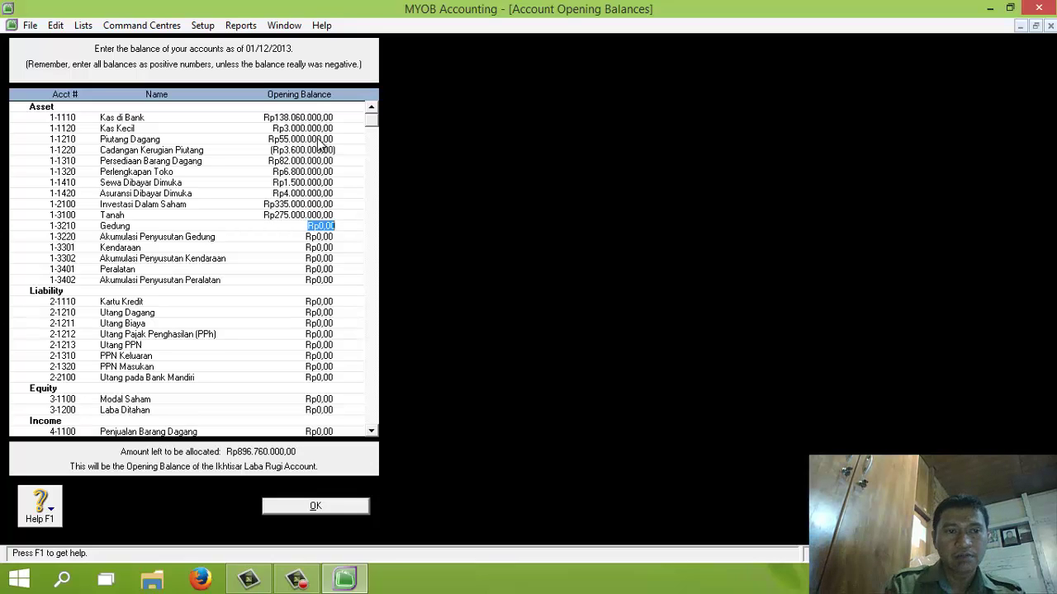
Step: Enter Gedung 160.000.000, Kendaraan 80.000.000, Peralatan 65.000.000, and their accumulated depreciation as negatives (-5.000.000, -21.500.000)
text(16)
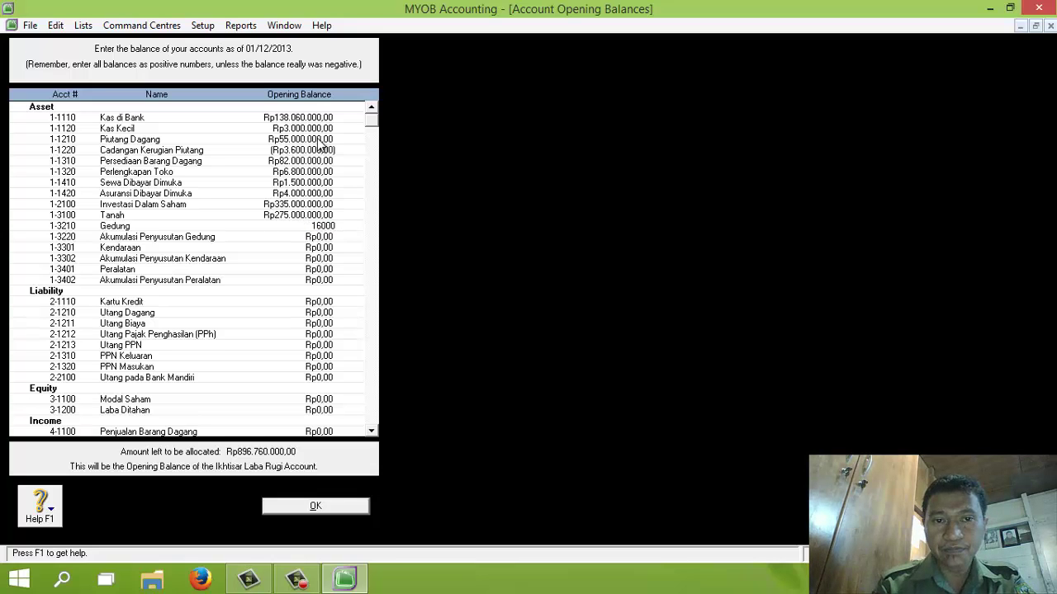
text(0.000.000)
key(Tab)
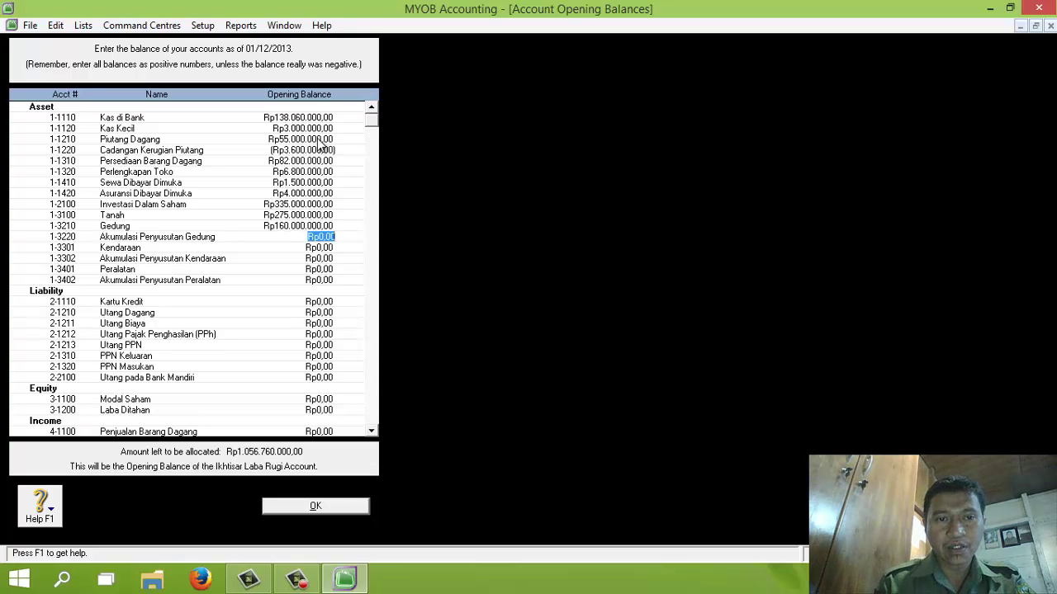
text(-15250000)
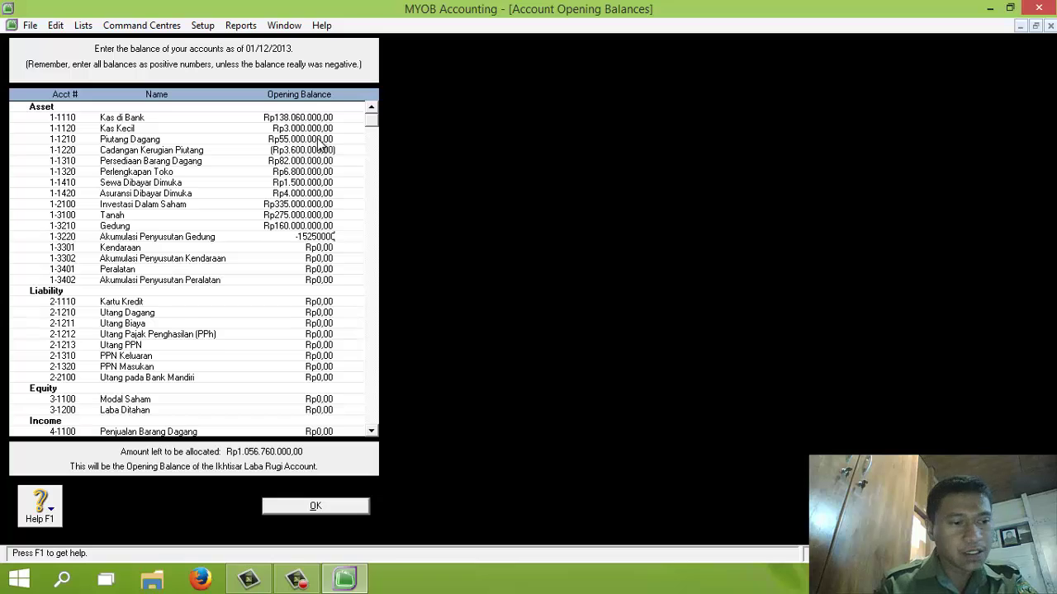
key(Tab)
text(80.000.)
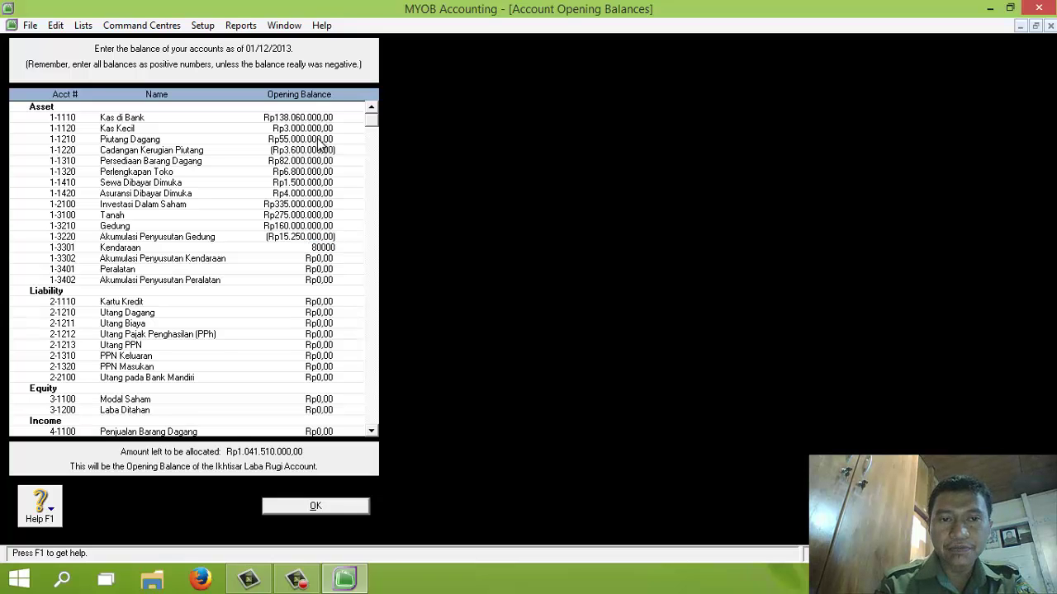
text(000)
key(Tab)
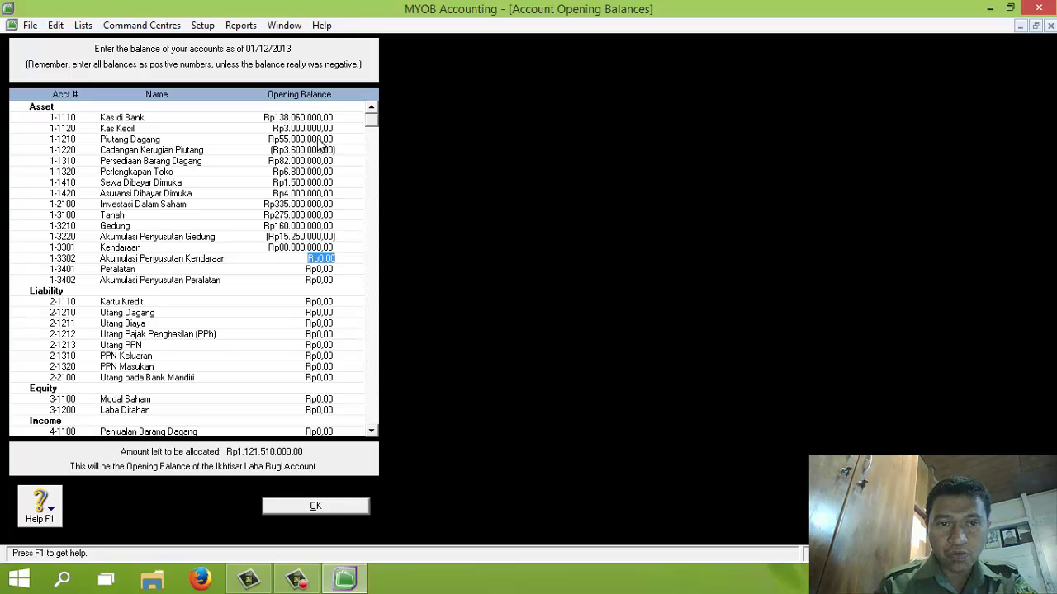
text(-5)
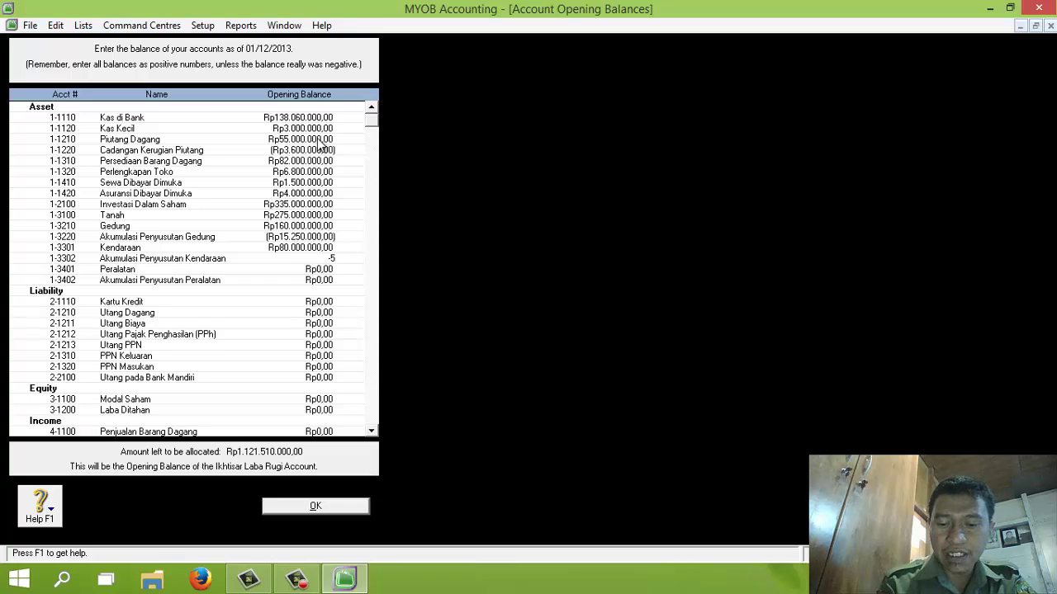
text(000000)
key(Tab)
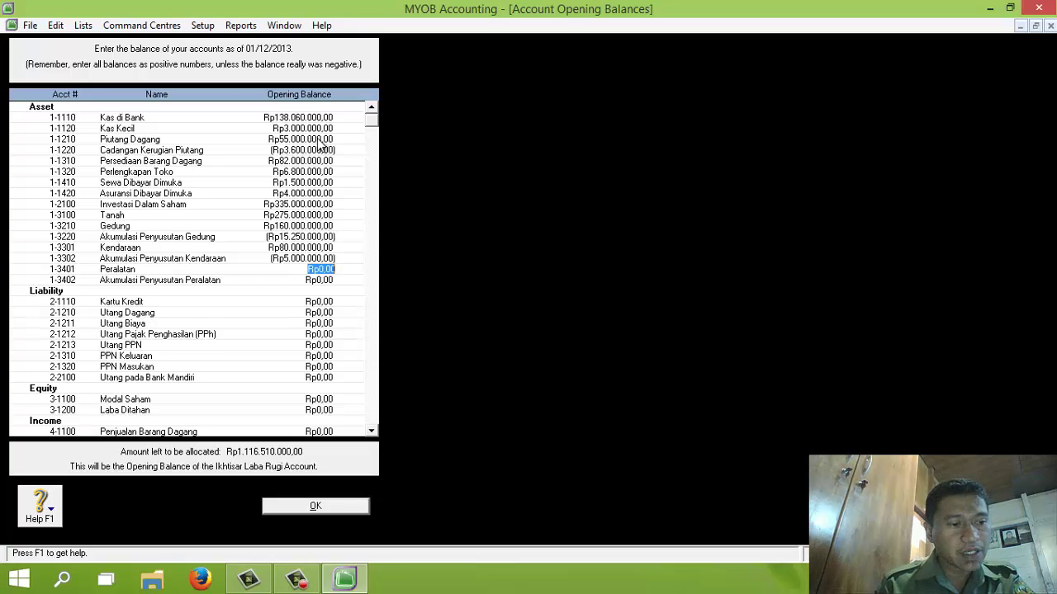
text(65000000)
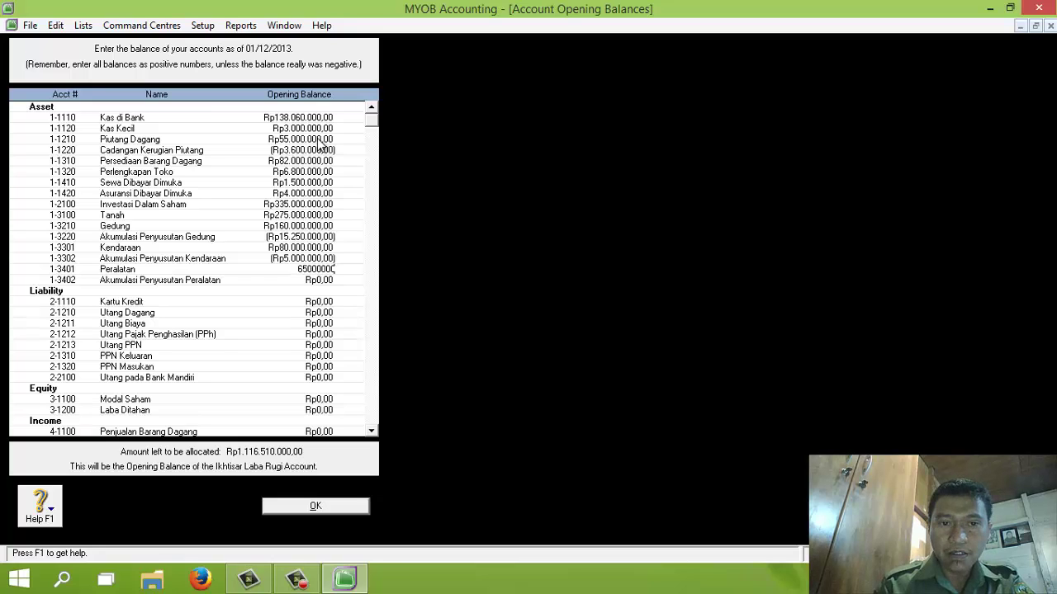
key(Tab)
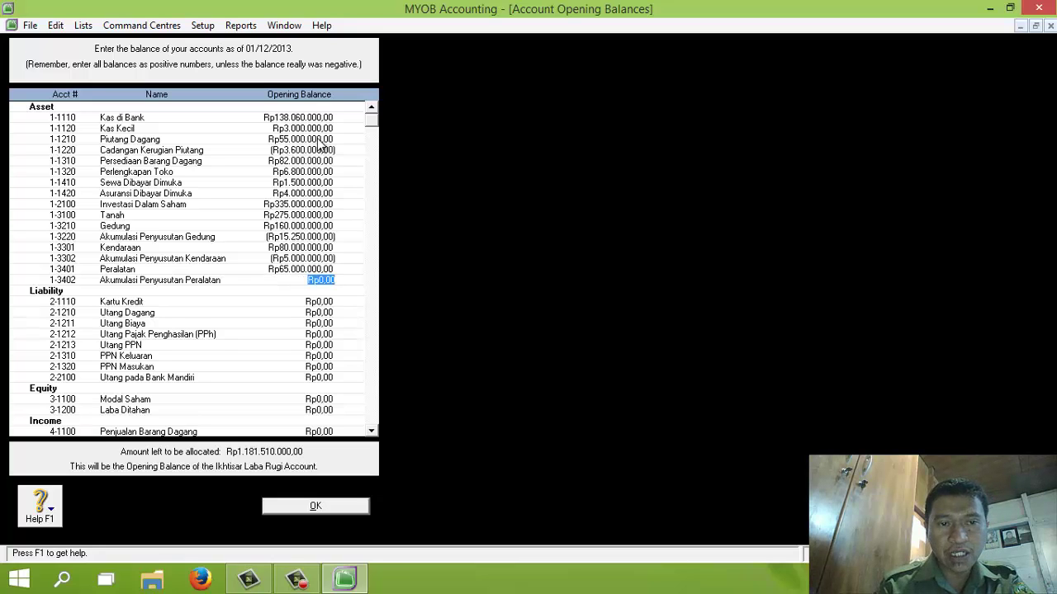
text(-21)
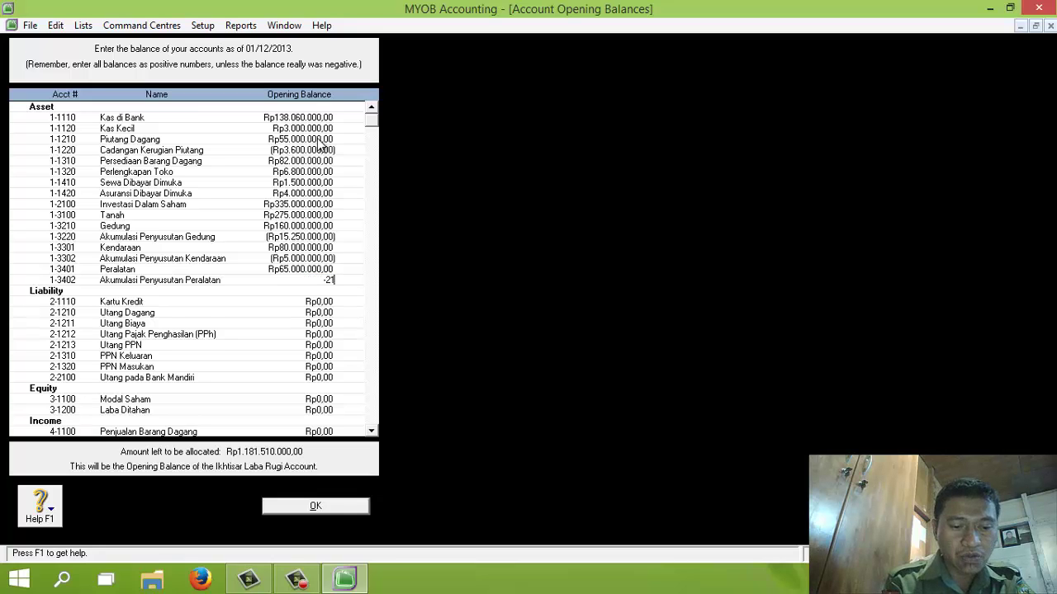
text(500000)
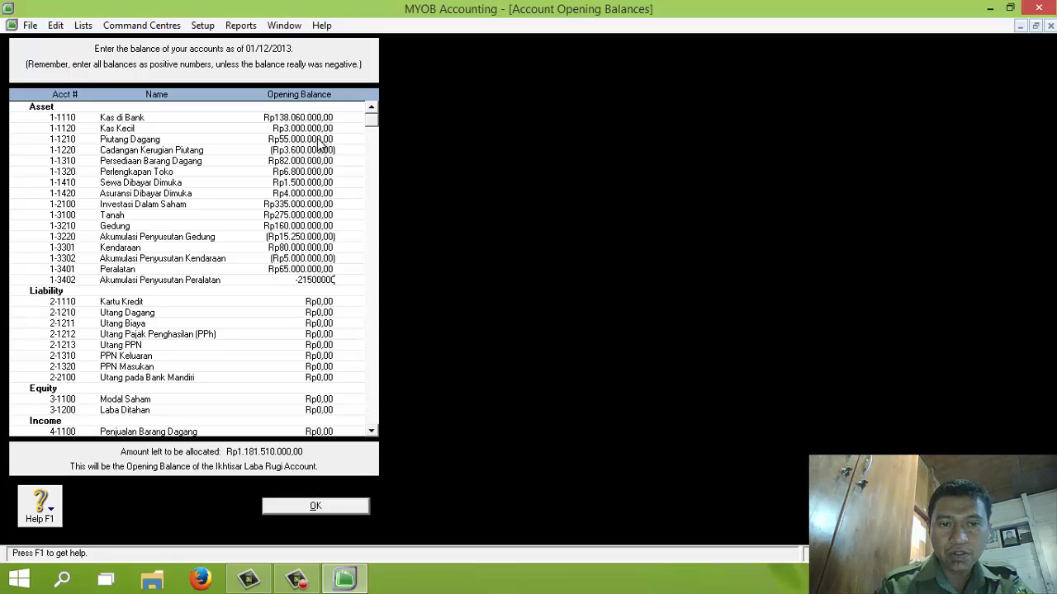
Step: Enter liability balances: Kartu Kredit 4.200.000, Utang Dagang 77.000.000, Utang Biaya 1.300.000
key(Tab)
text(4)
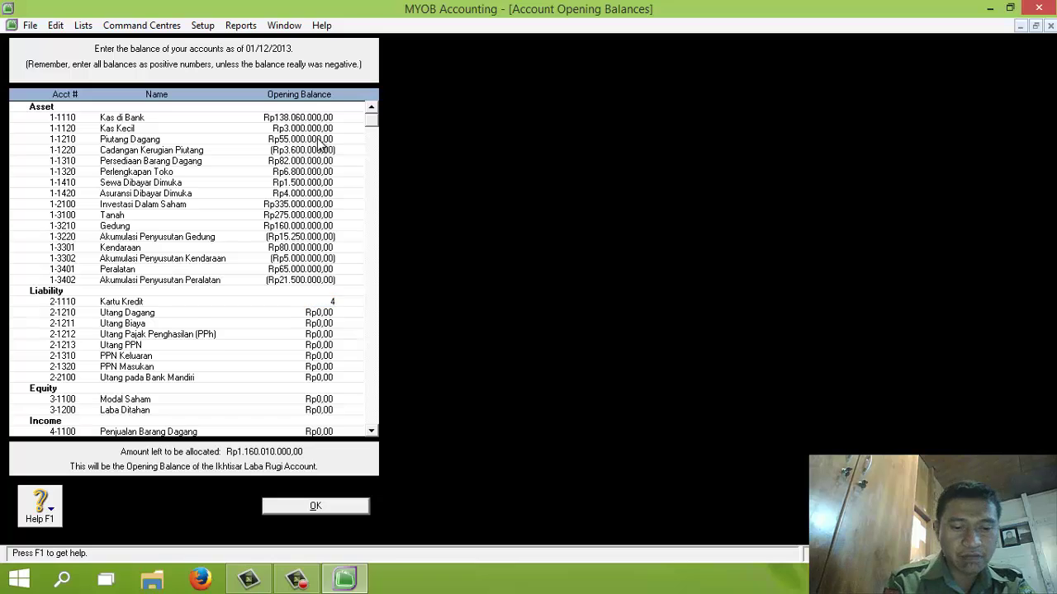
text(200000)
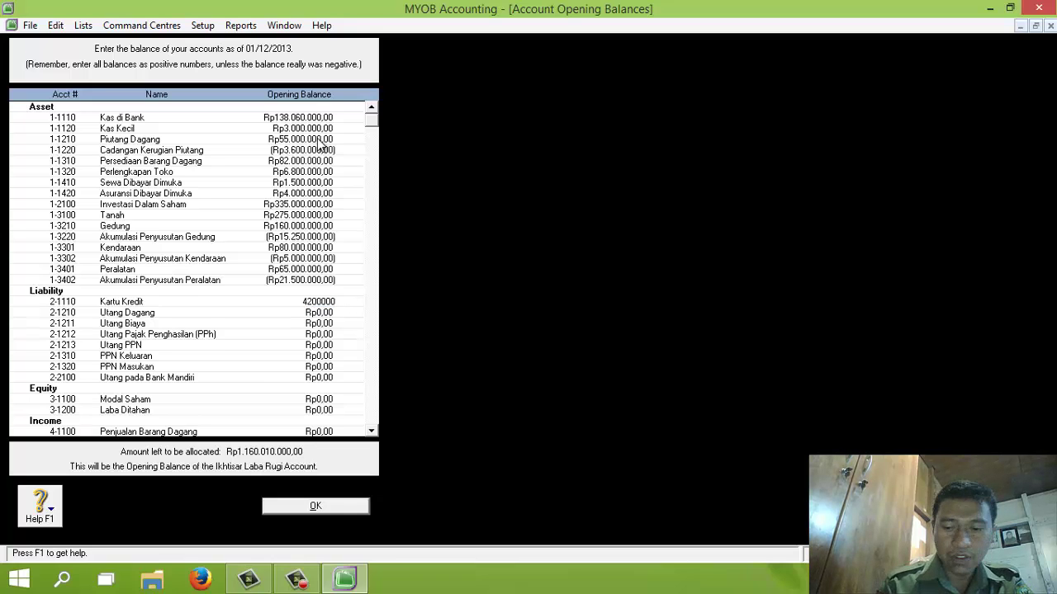
key(Tab)
text(77.000.0)
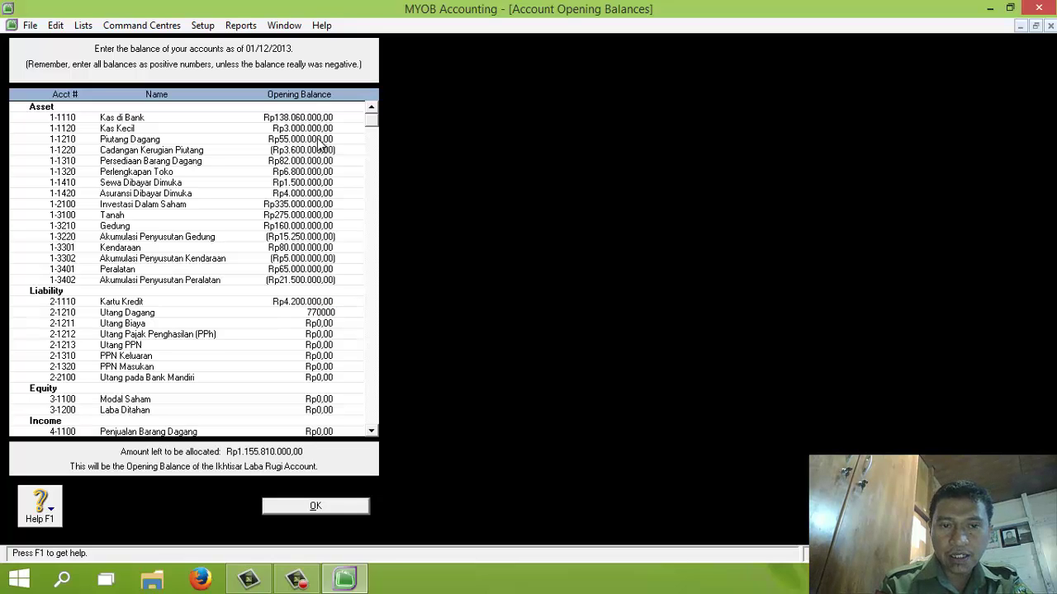
text(00)
key(Tab)
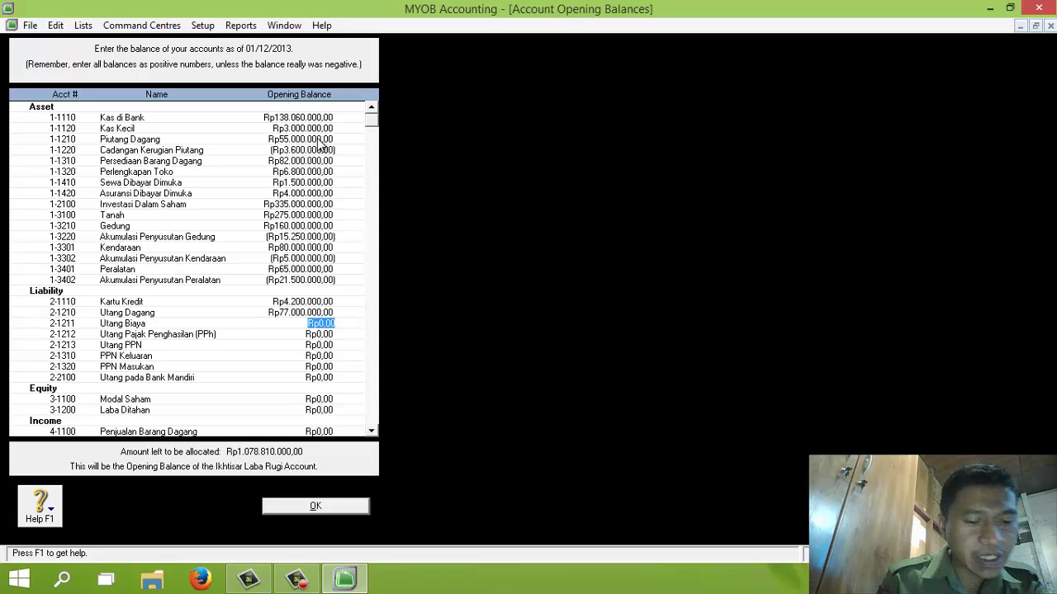
text(1.3)
text(0)
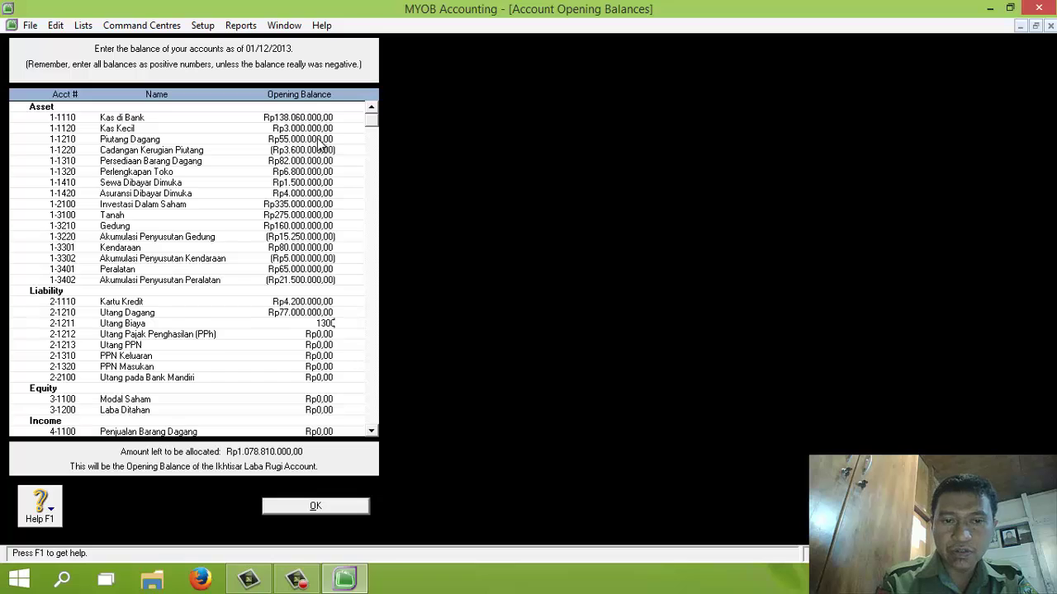
text(0.000)
key(Tab)
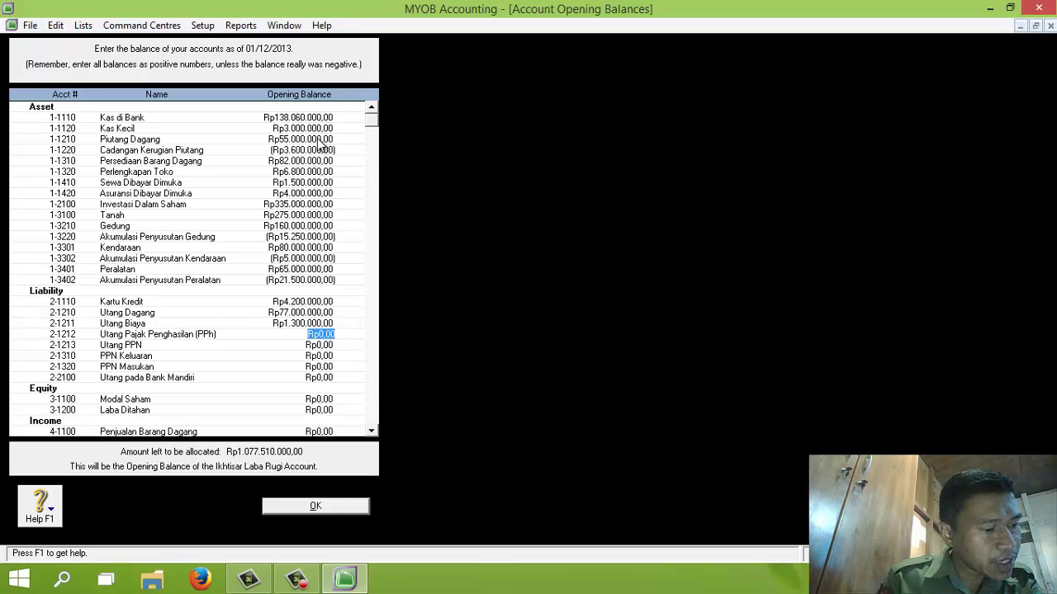
Step: Enter PPN Keluaran 73.700.000, PPN Masukan -56.100.000, and Utang pada Bank Mandiri 100.000.000
key(Tab)
key(Tab)
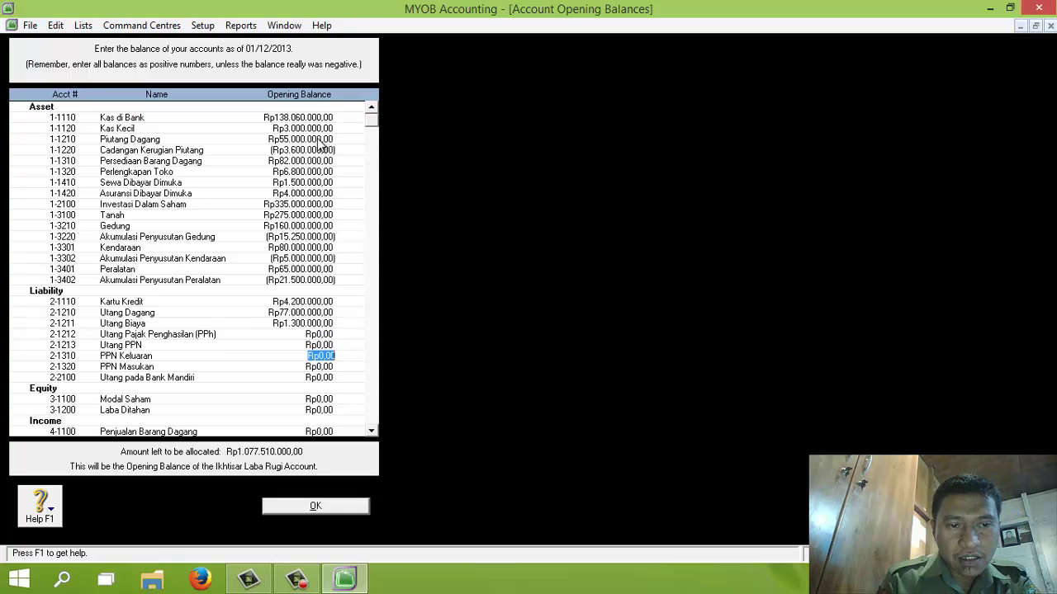
text(7)
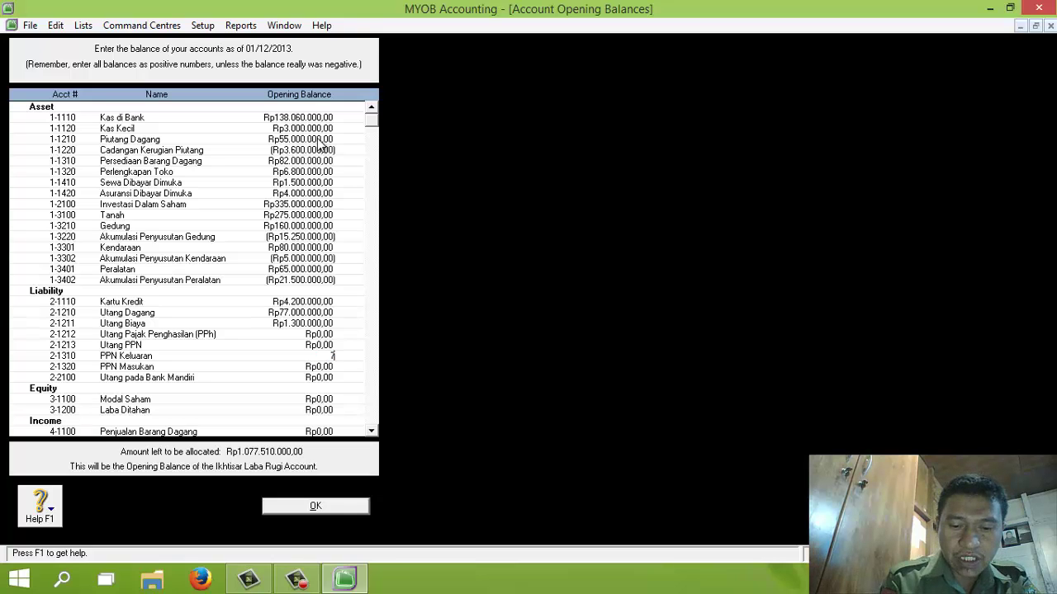
text(37)
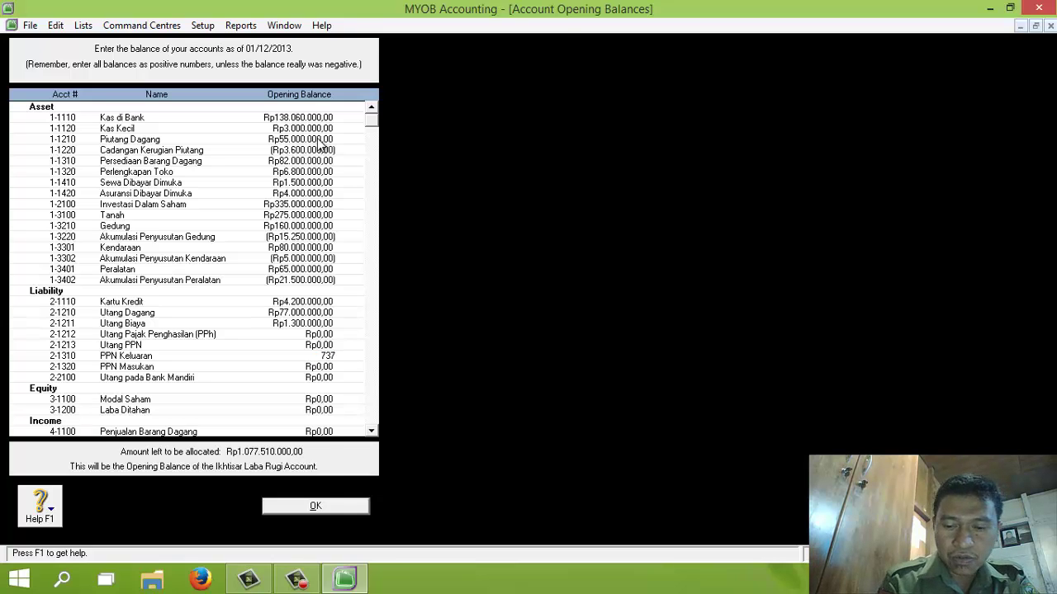
key(space)
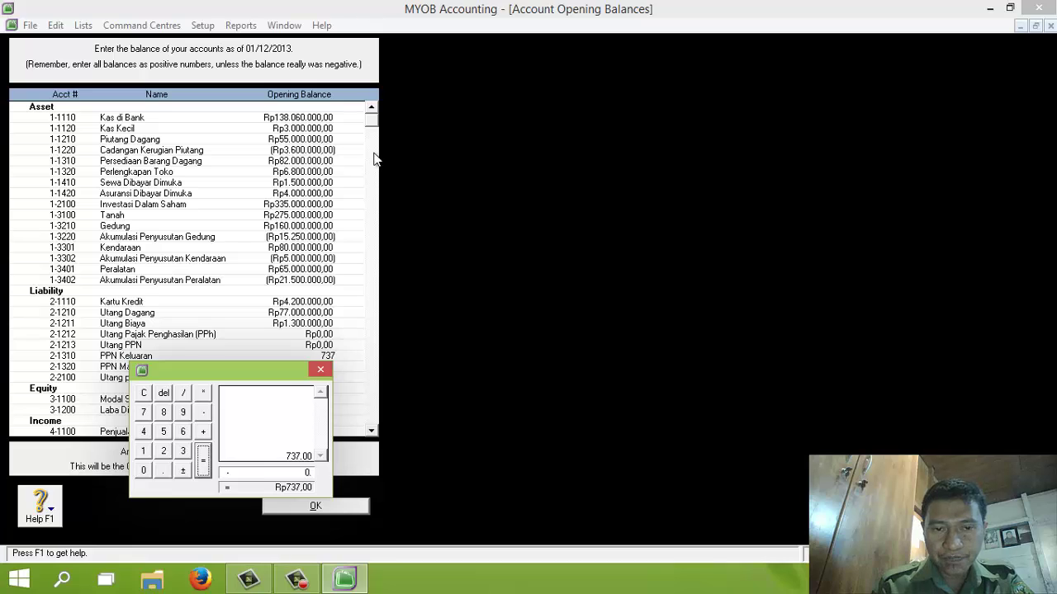
click(322, 370)
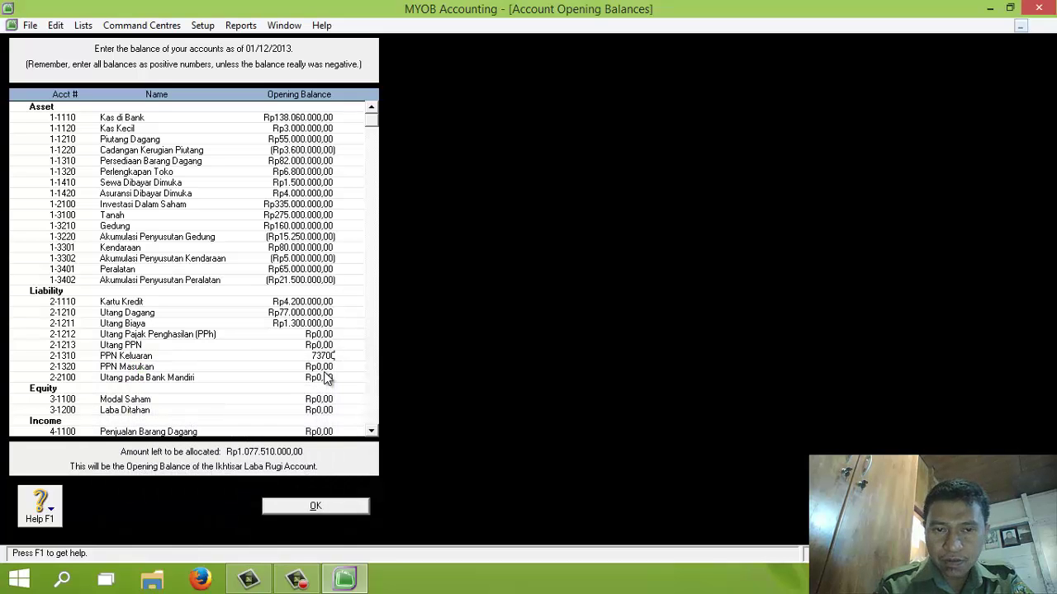
text(00000)
key(Tab)
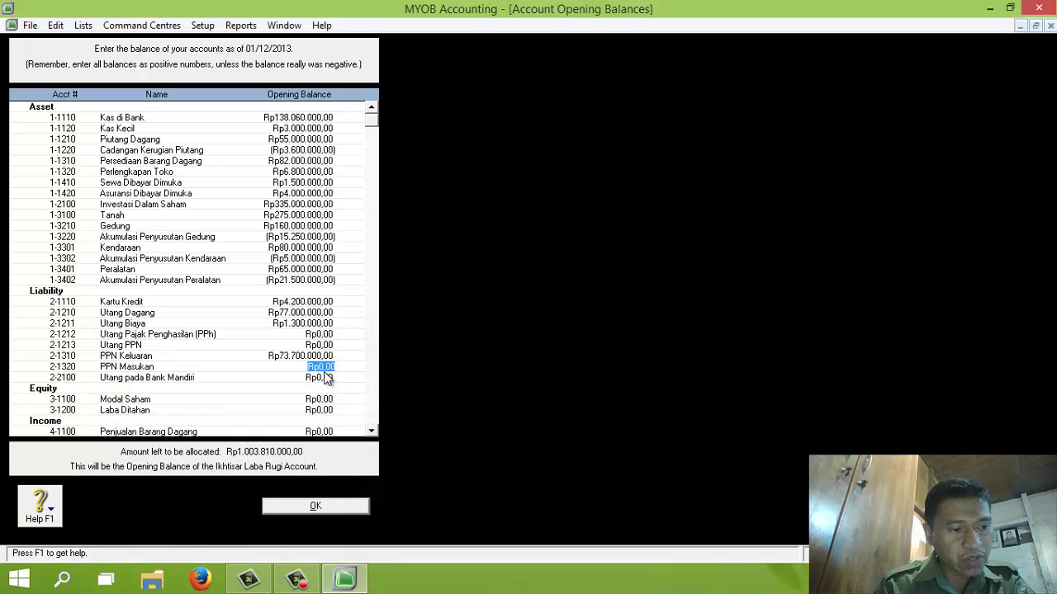
key(BackSpace)
text(-56)
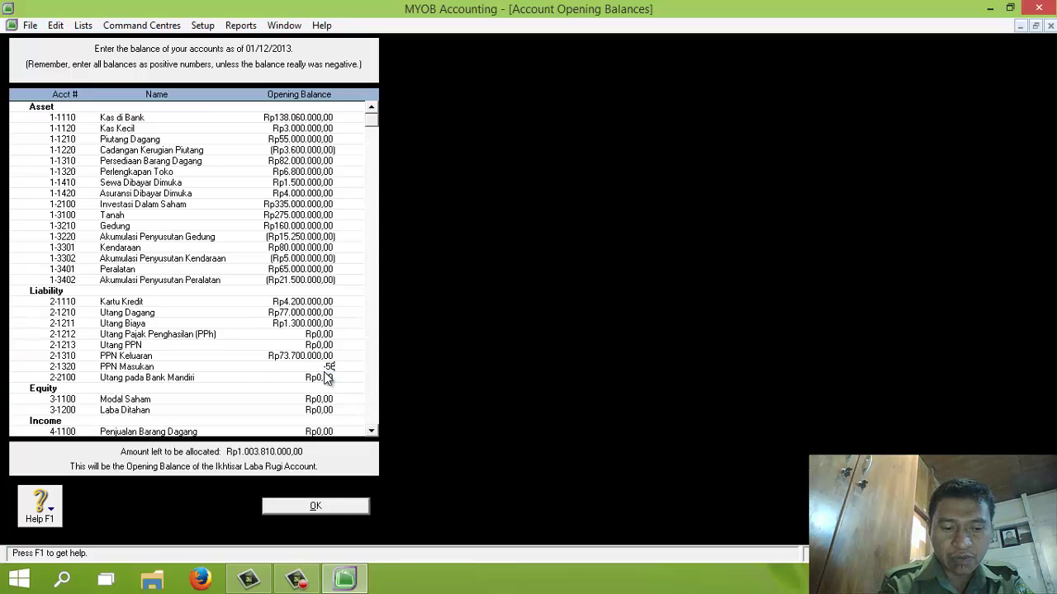
text(100000)
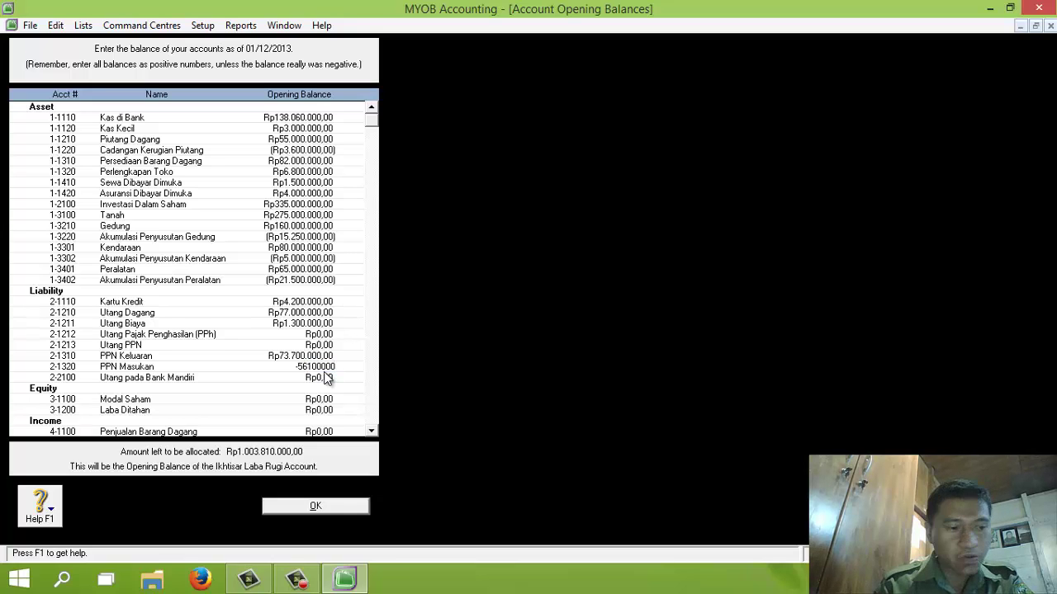
key(Tab)
key(BackSpace)
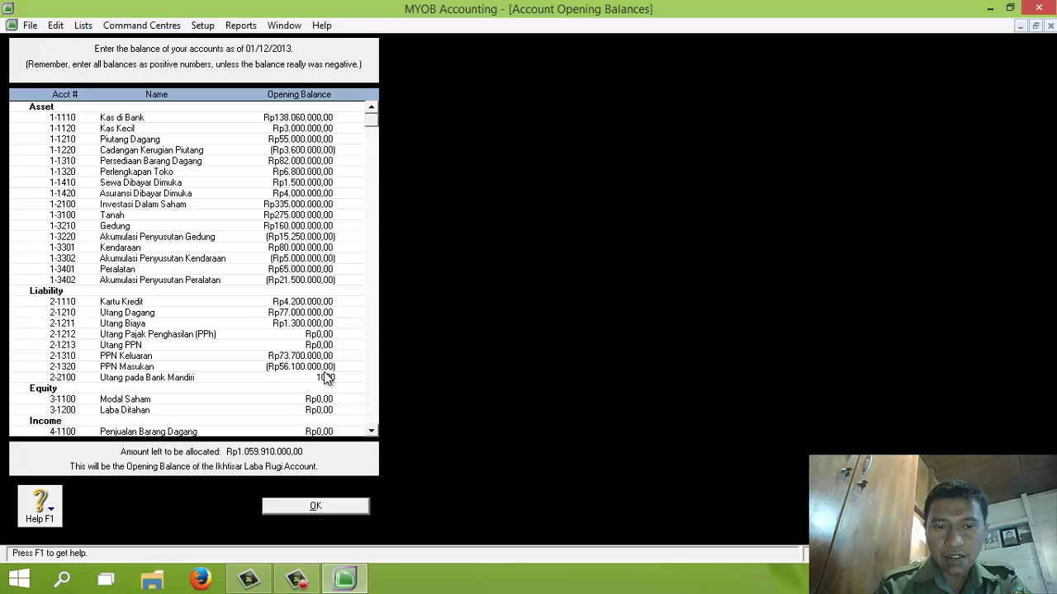
text(1000)
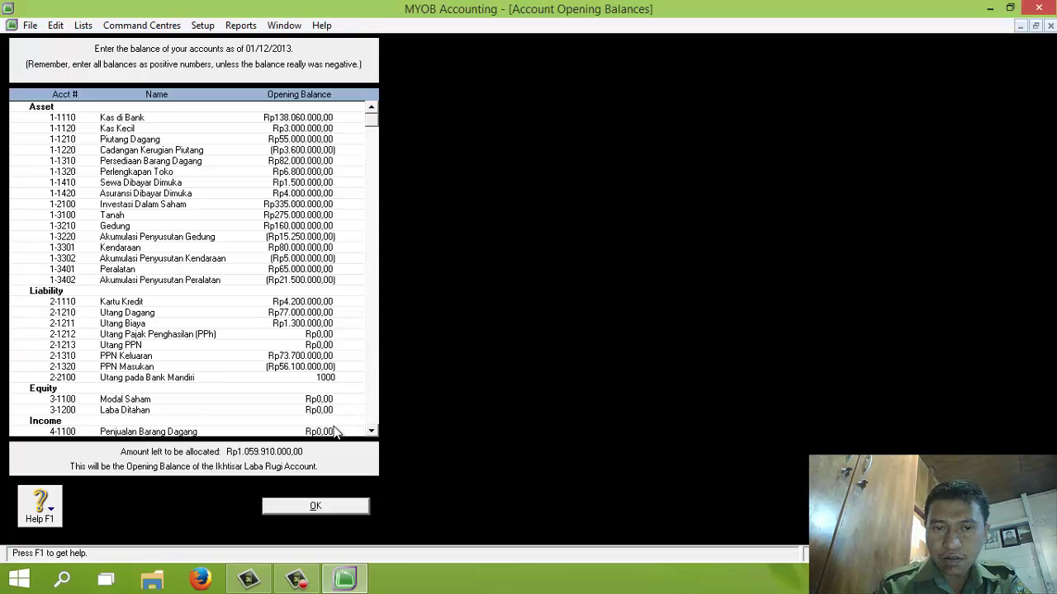
text(00000)
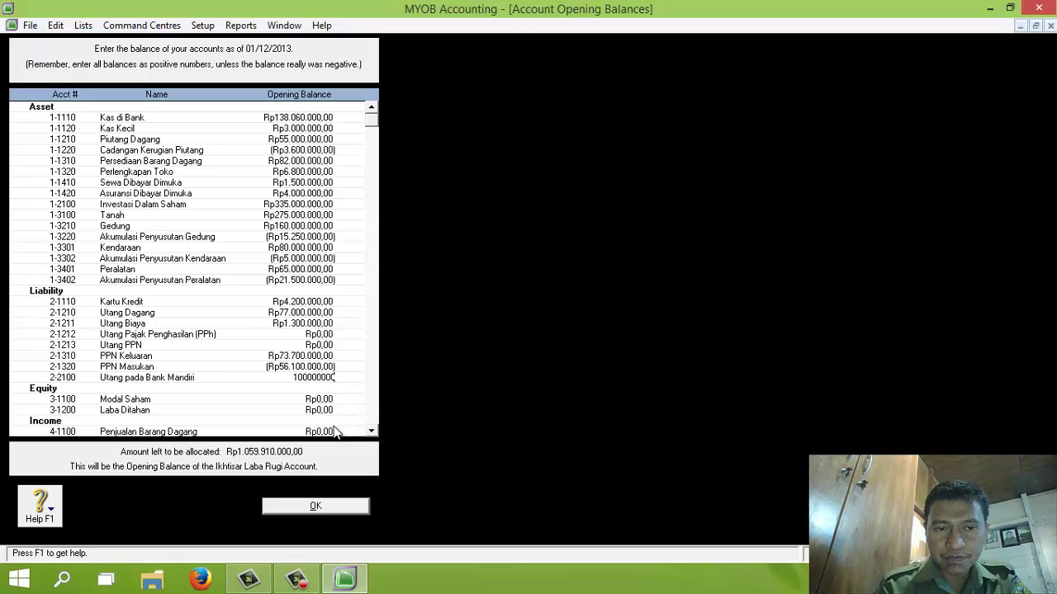
key(Tab)
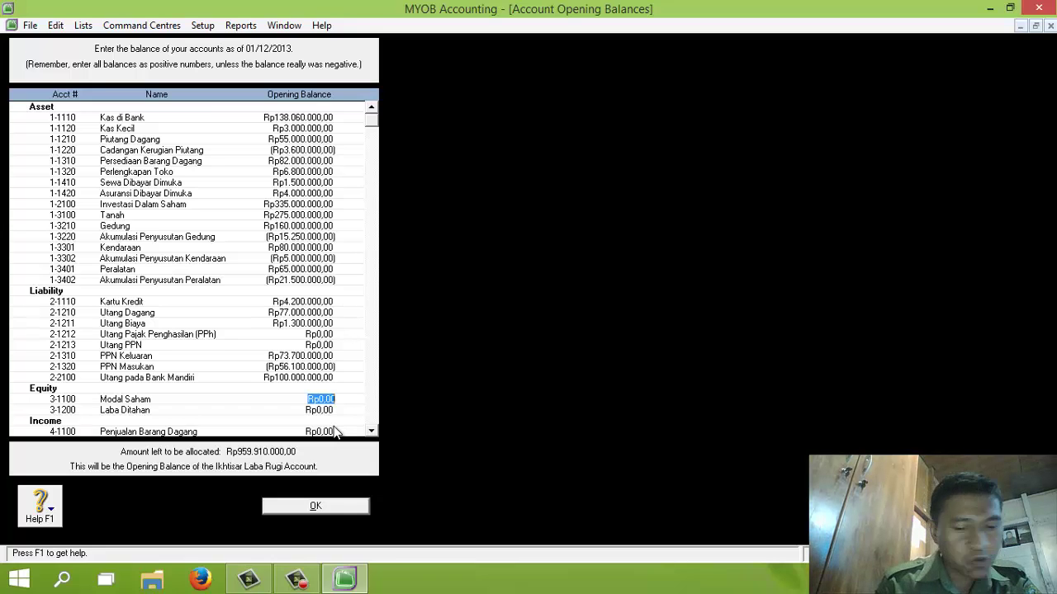
Step: Enter Modal Saham 790.000.000, Laba Ditahan 53.000.000, Penjualan 554.500.000, Pendapatan Angkutan 7.500.000, Potongan Penjualan -8.500.000
text(790000000)
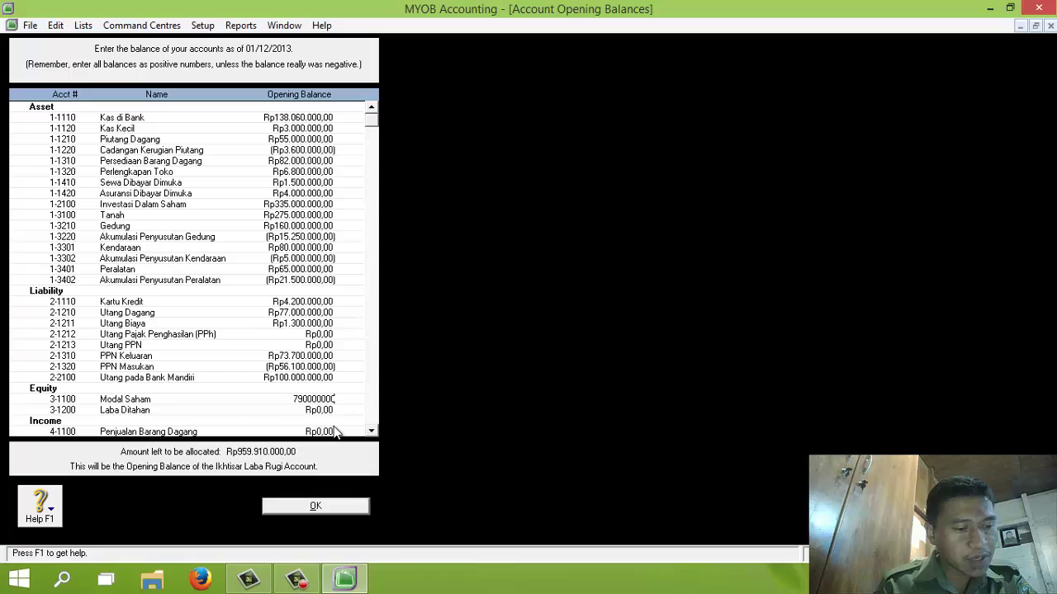
key(Tab)
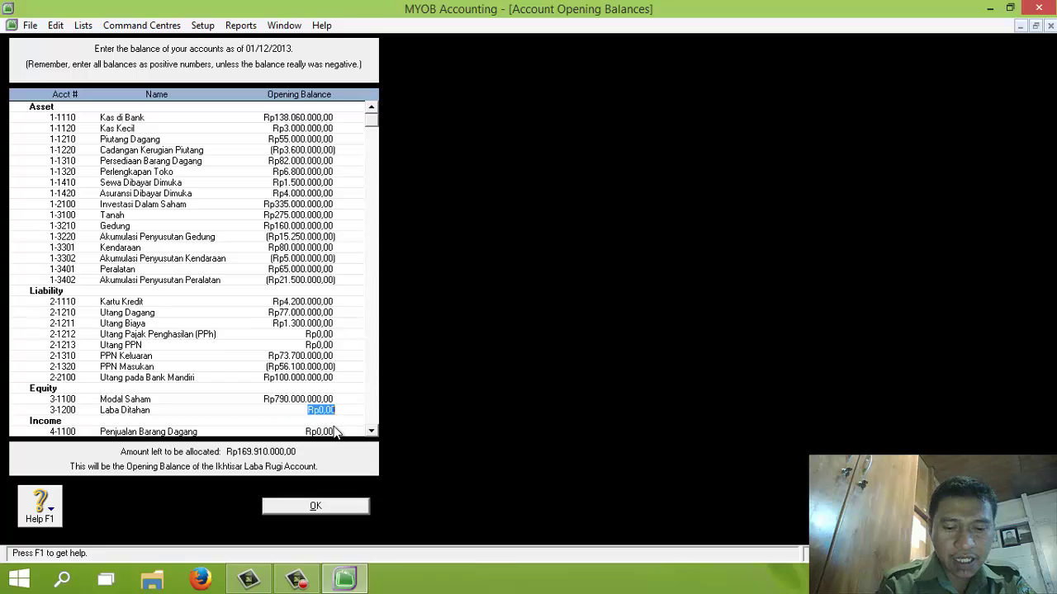
text(53.000.000)
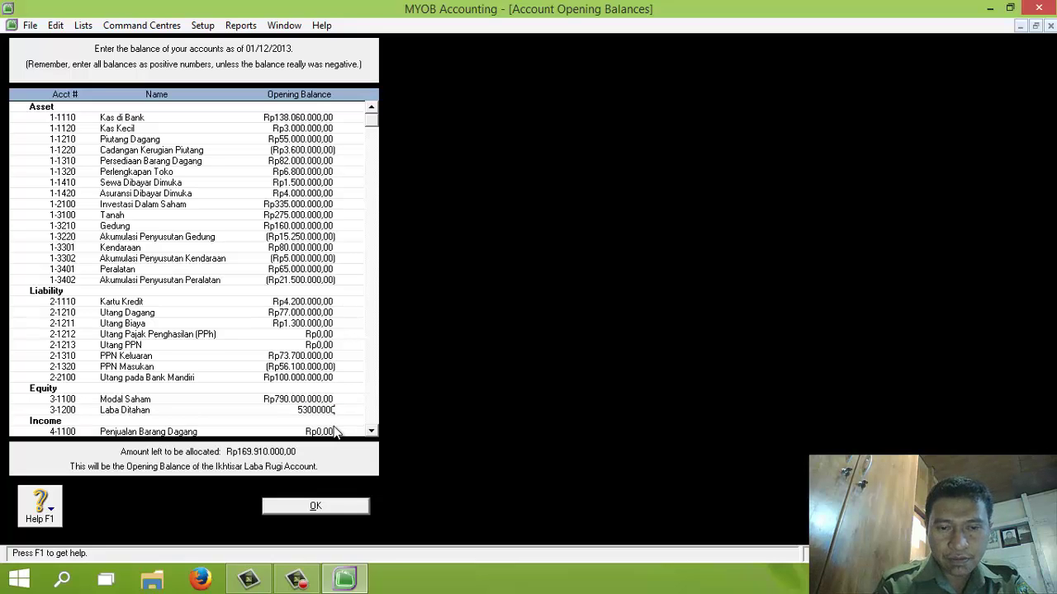
key(Tab)
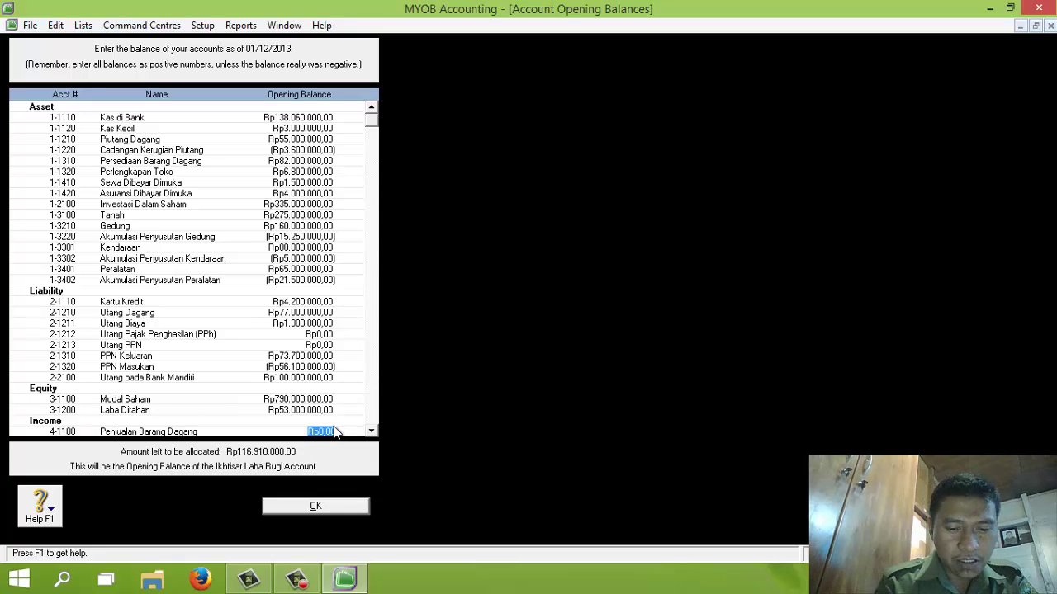
text(554500000)
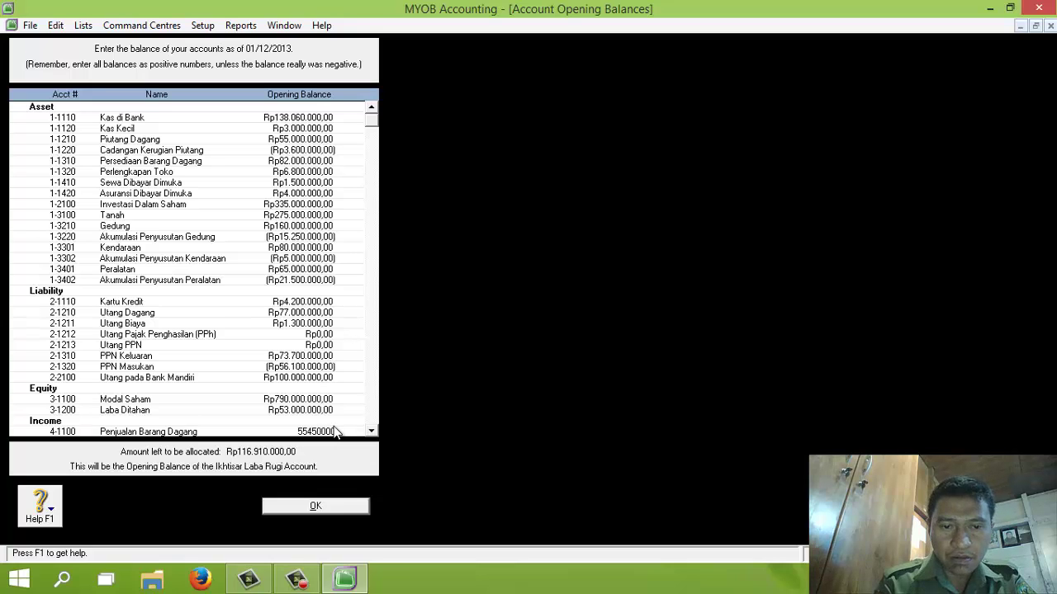
key(Tab)
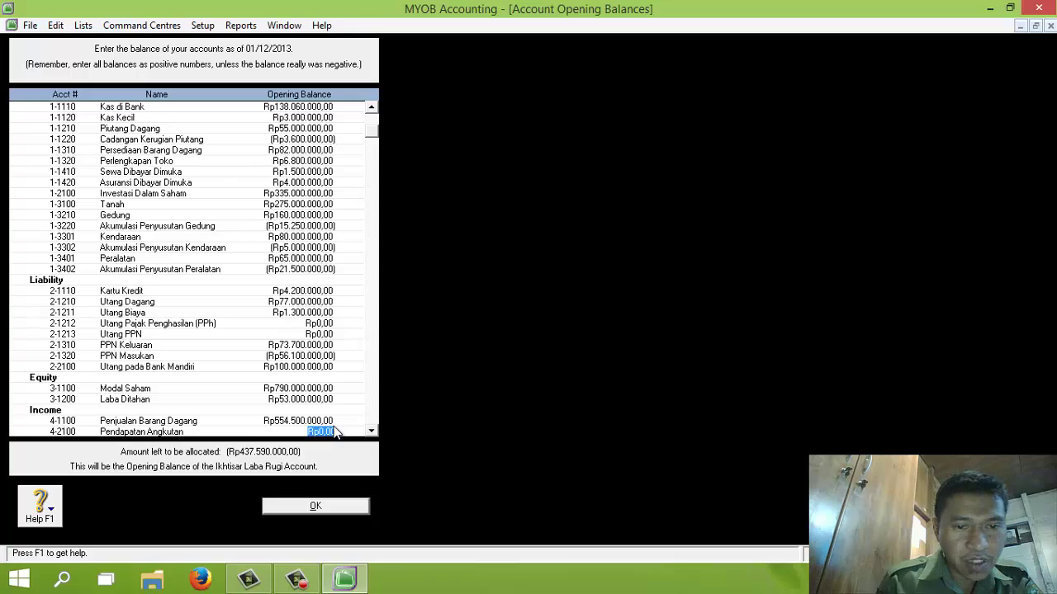
text(7500000)
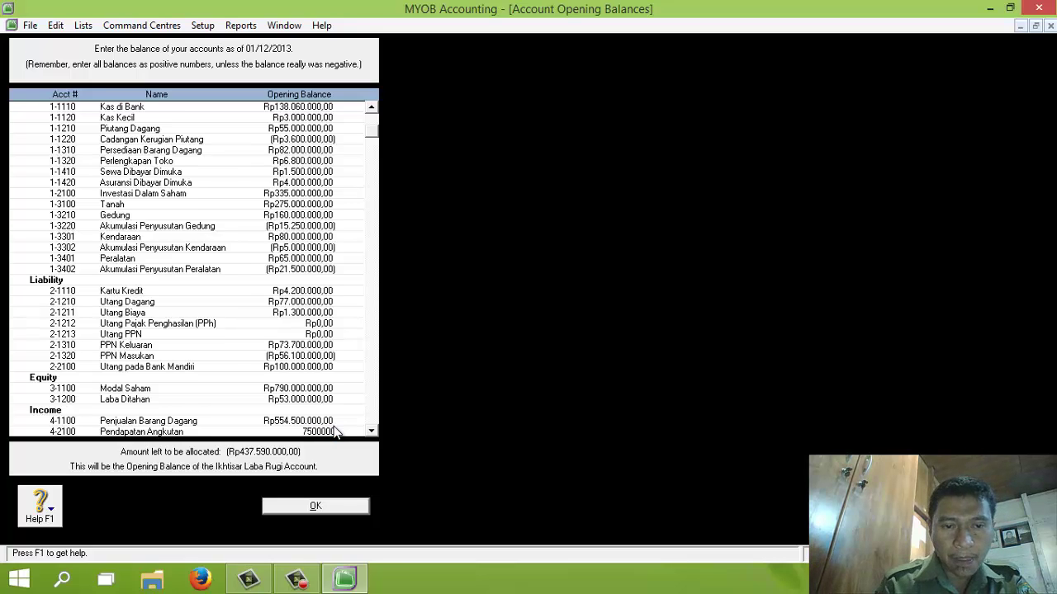
key(Tab)
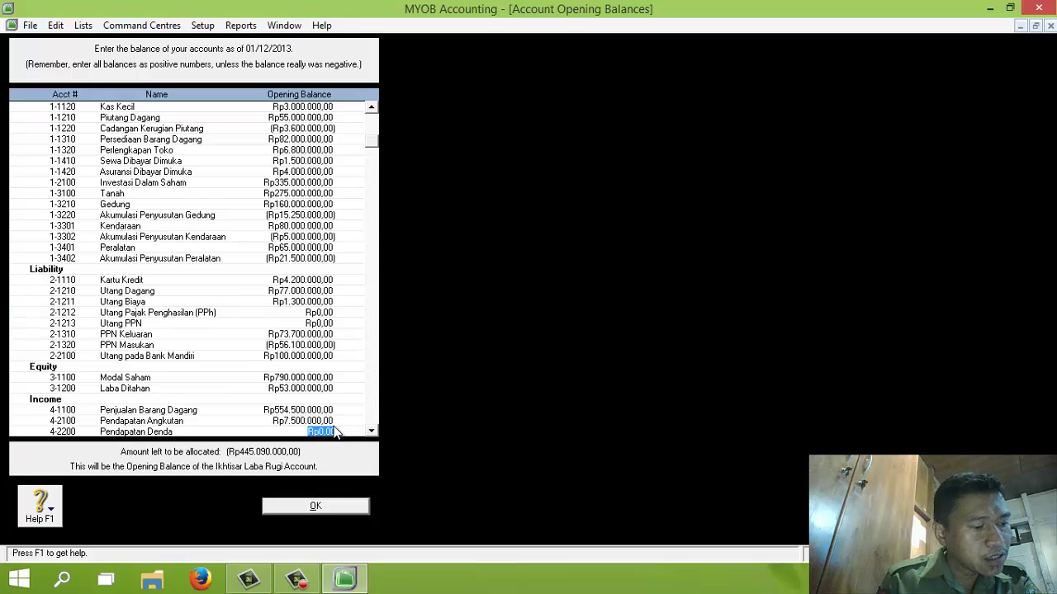
key(Tab)
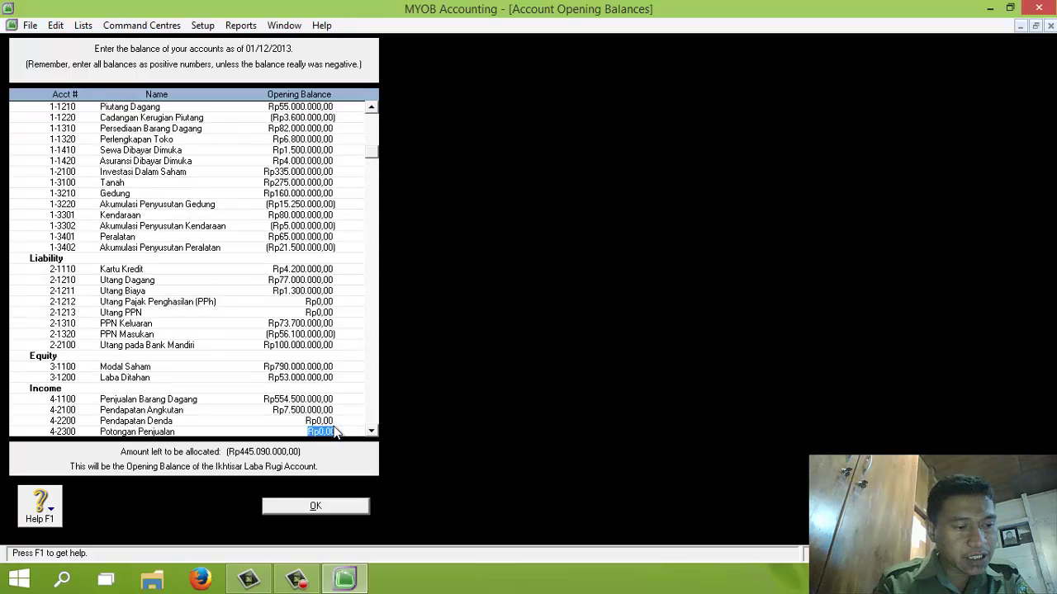
key(BackSpace)
text(-8500000)
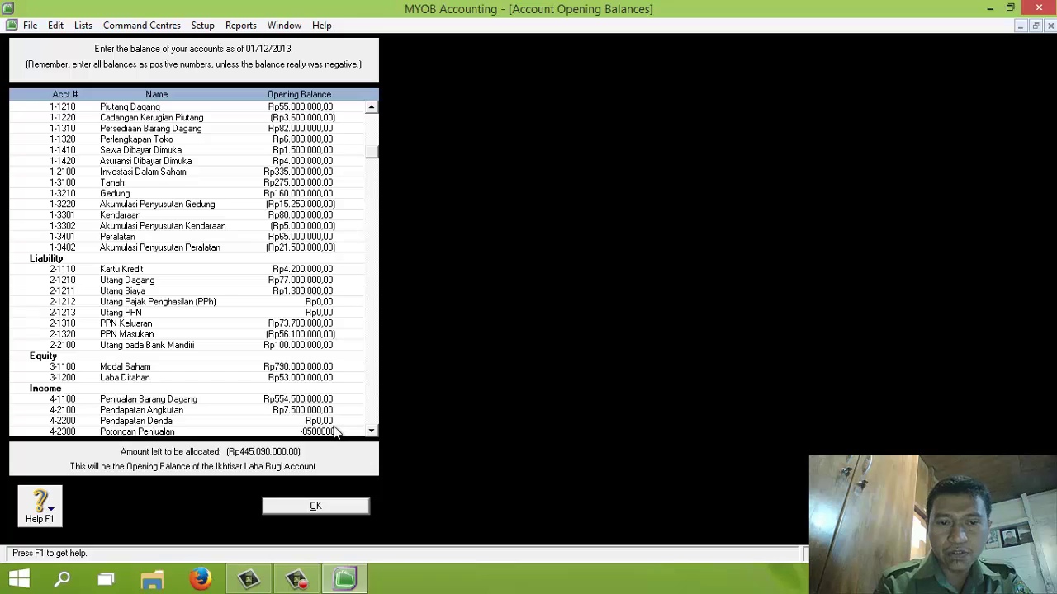
key(Tab)
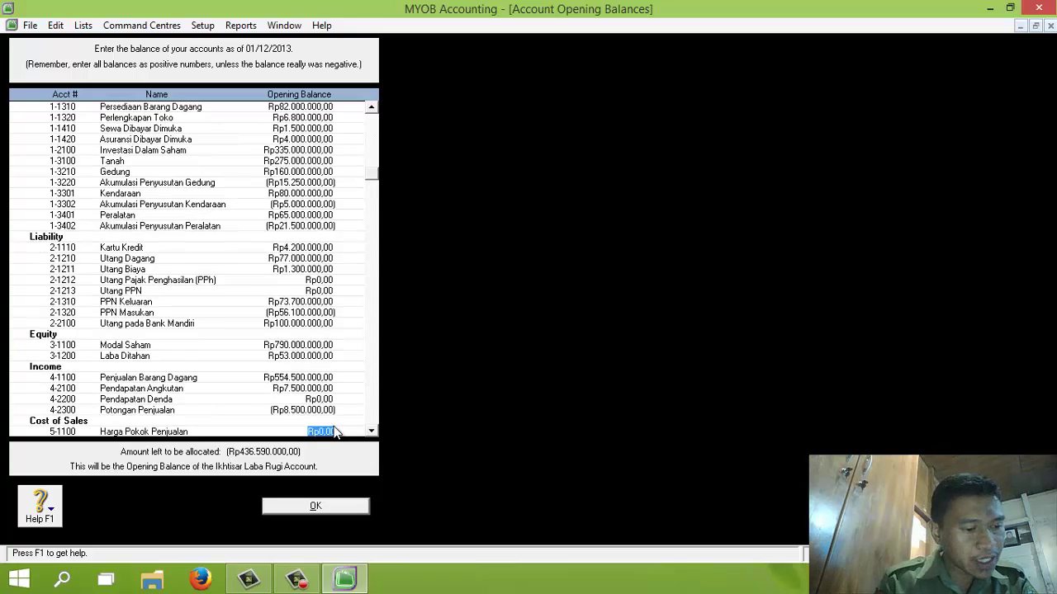
Step: Enter Harga Pokok Penjualan 323.440.000, Beban Angkut Pembelian 1.220.000, and Potongan Pembelian -1.090.000
text(323440000)
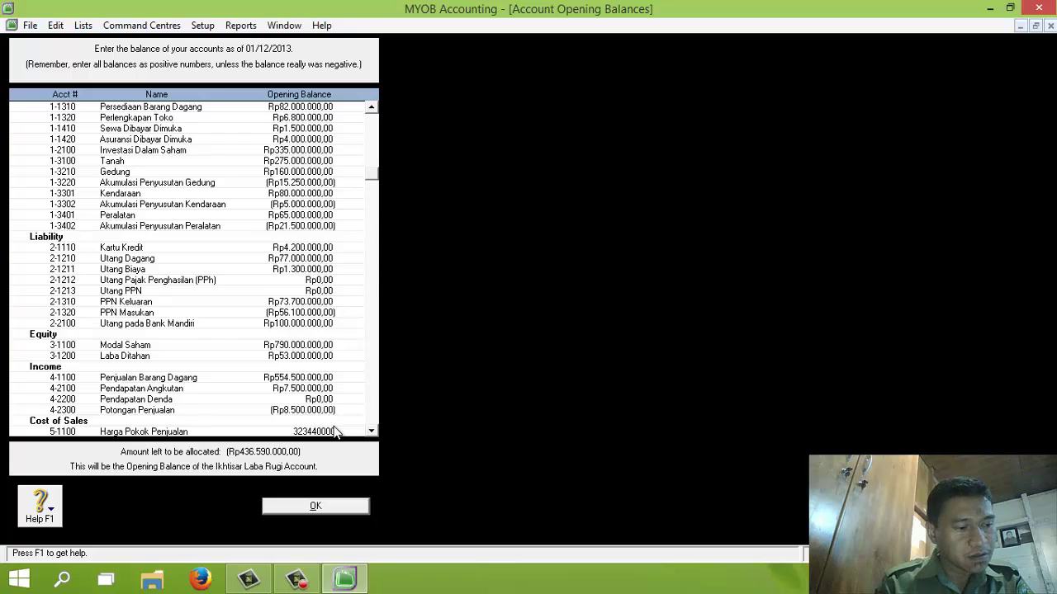
key(Tab)
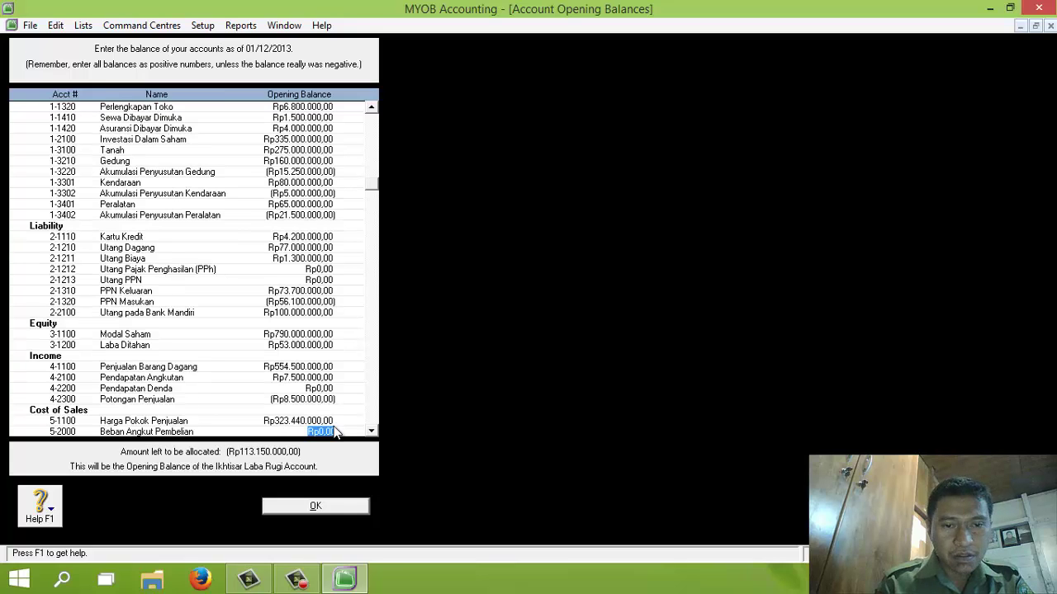
text(122000)
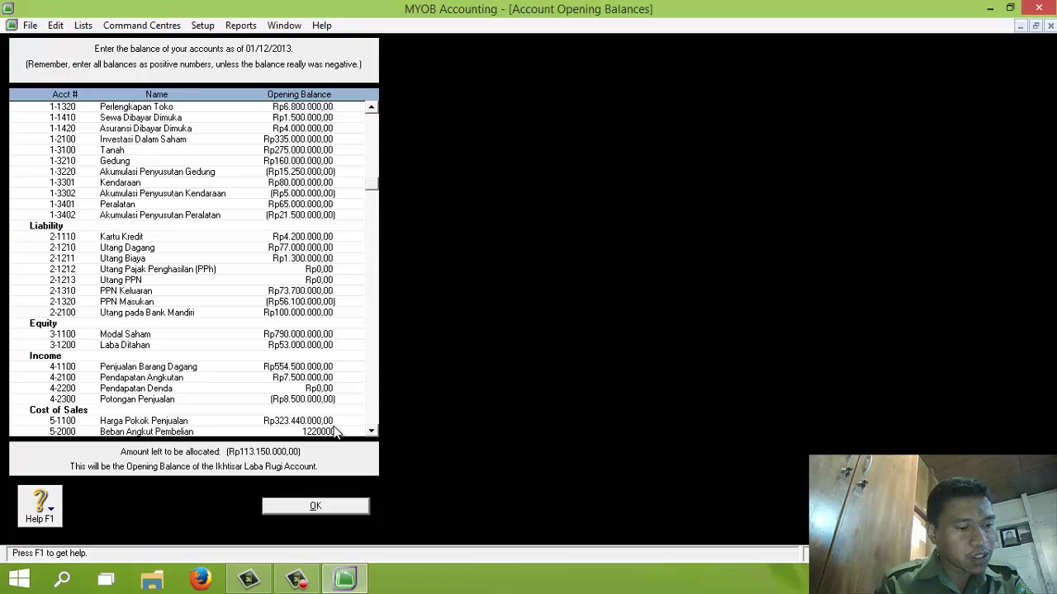
key(Tab)
key(BackSpace)
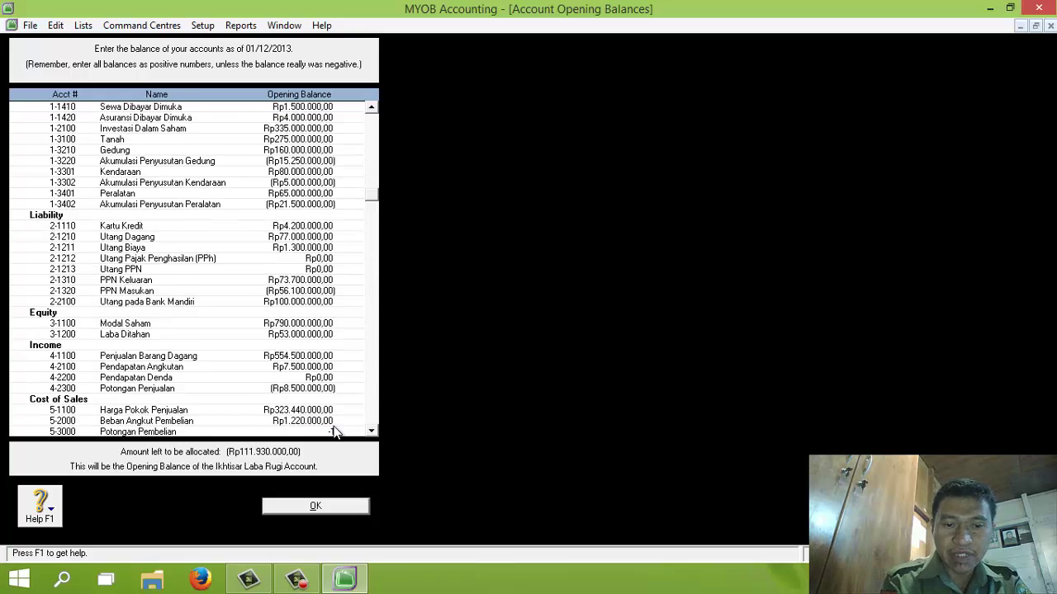
text(-1090000)
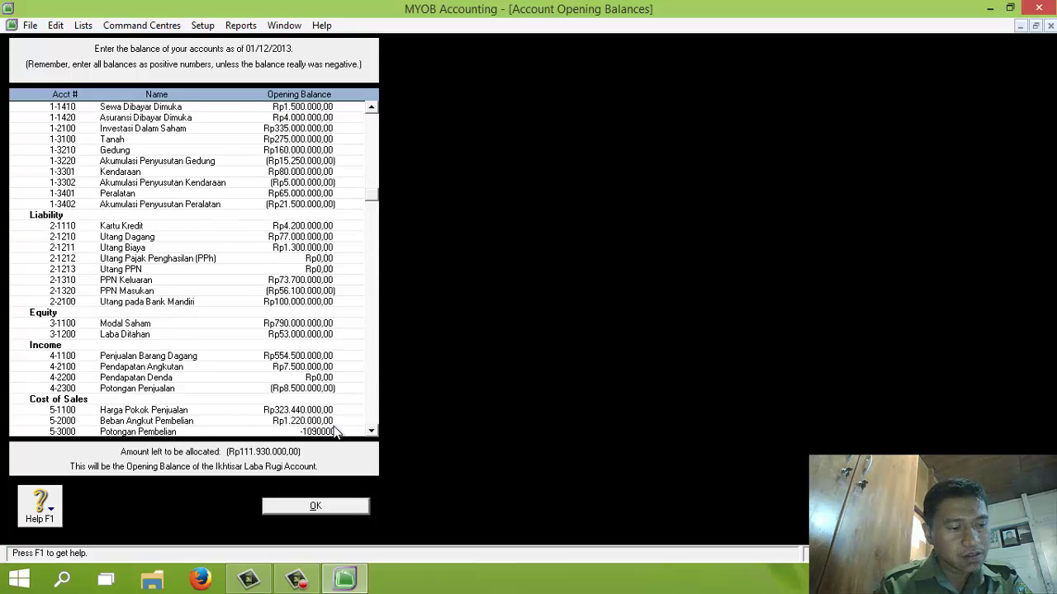
key(Tab)
text(1)
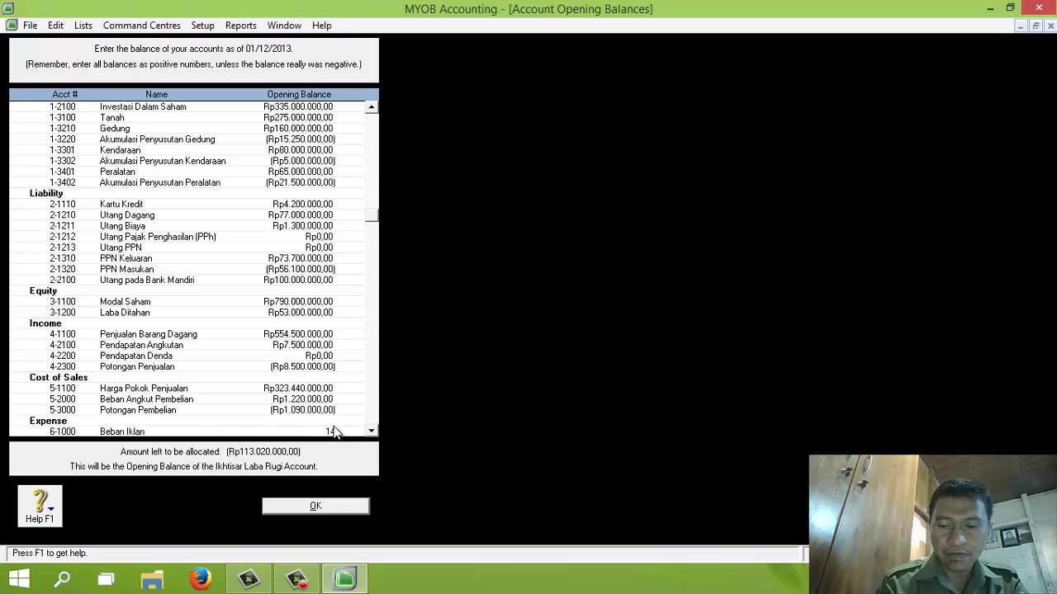
text(4.000.00)
text(000000)
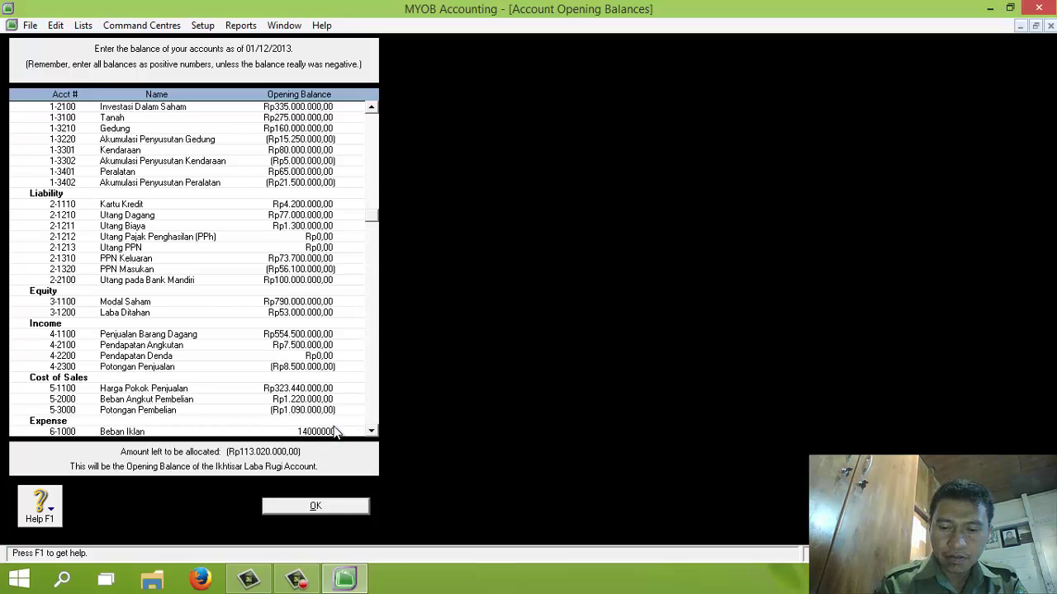
Step: Enter Beban Iklan 14.000.000, Promosi Toko 8.000.000, Utilitas 7.200.000, Telepon 5.400.000, Sewa 12.500.000, Perlengkapan 600.000
key(Tab)
text(8000000)
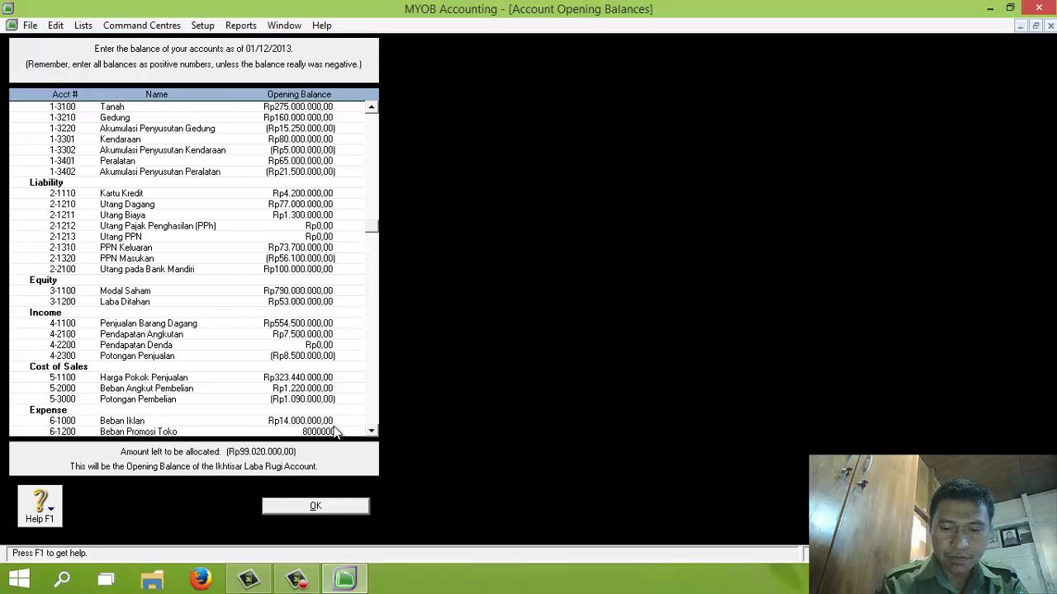
key(Tab)
text(7.200.000)
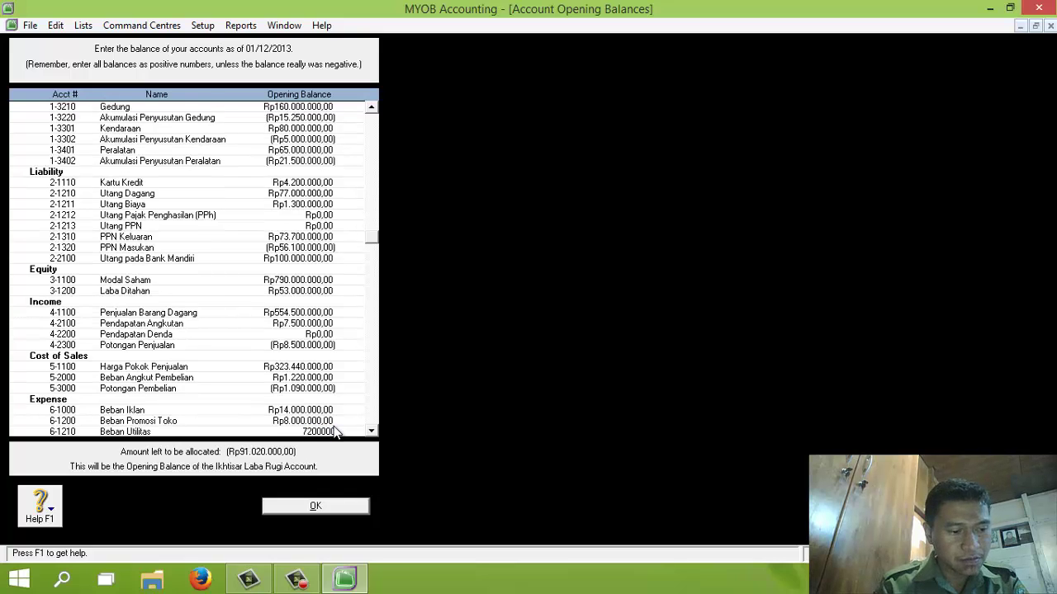
key(Tab)
text(5.400.00)
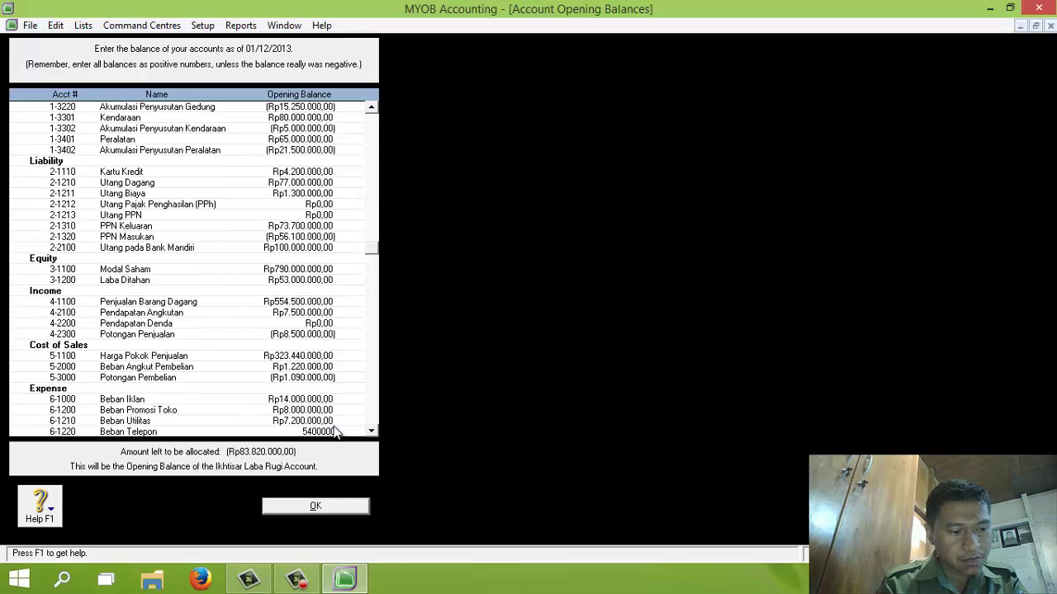
text(0)
key(Tab)
text(12.50)
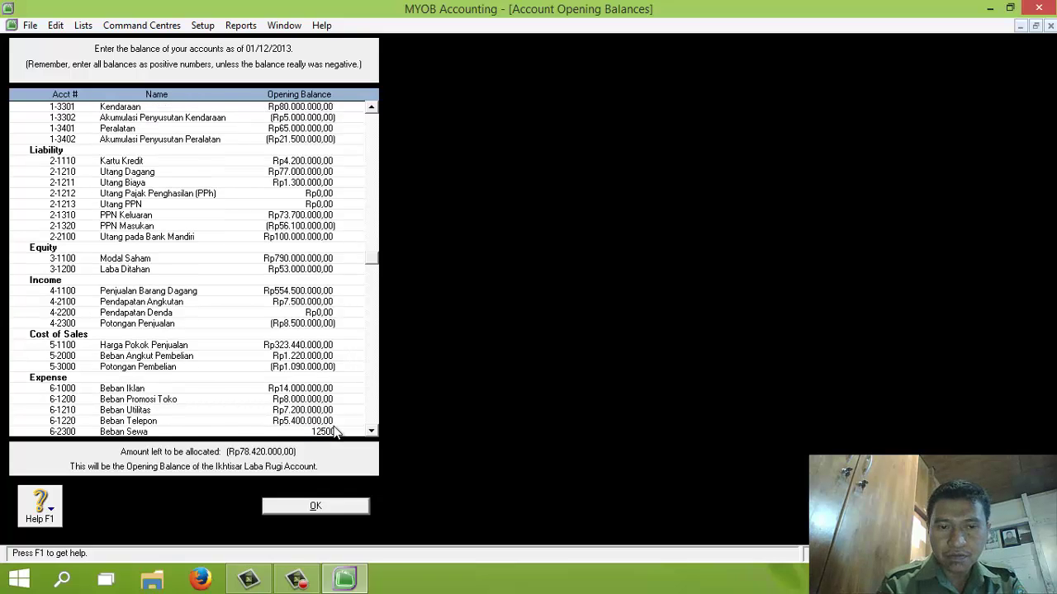
text(0.000)
key(Tab)
text(6)
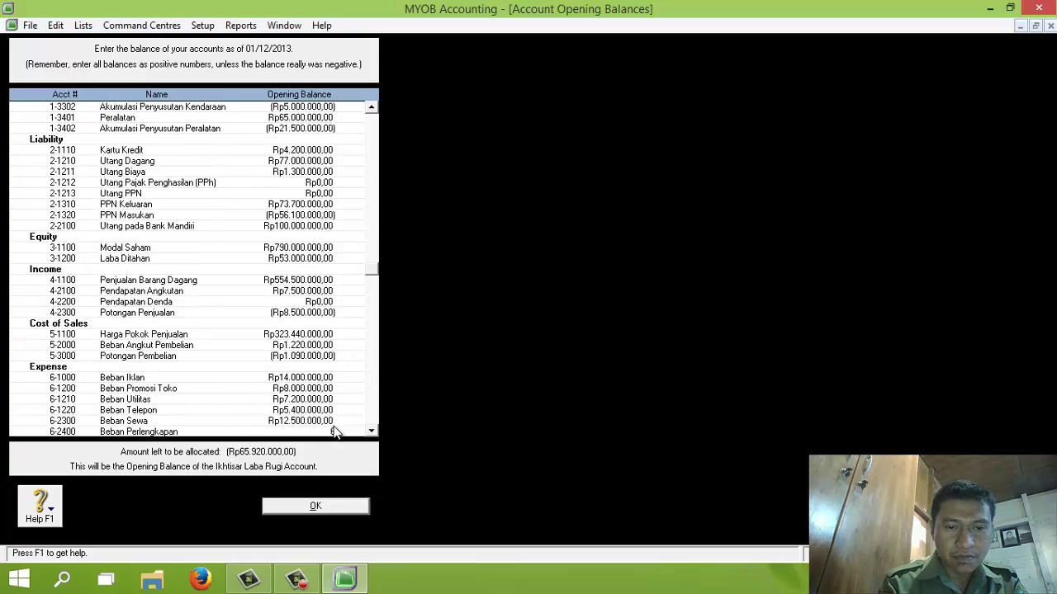
text(00)
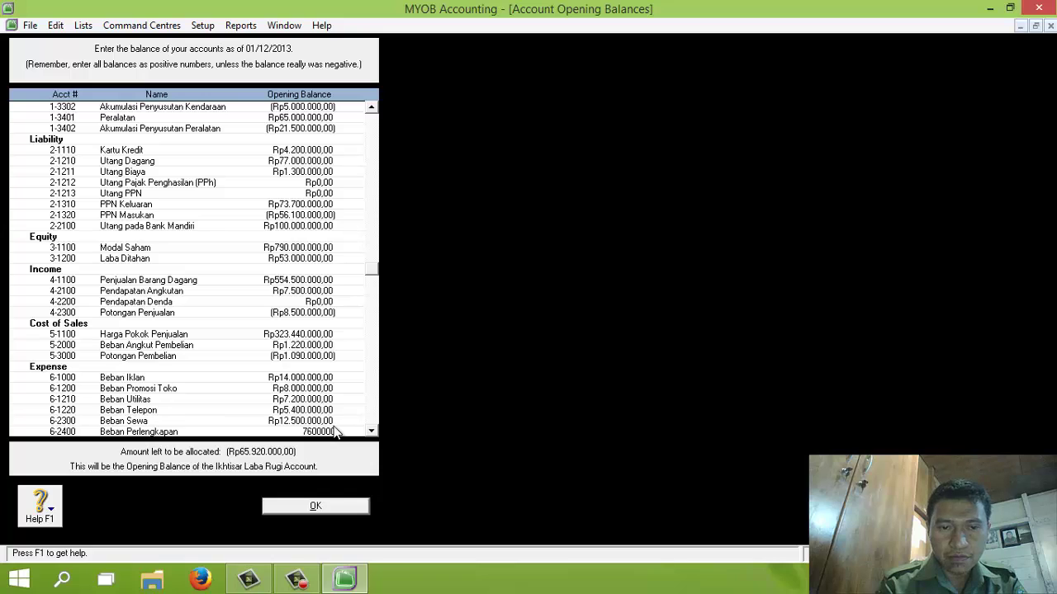
text(.000)
key(Tab)
Step: Enter Pemeliharaan & Reparasi, Kerugian Piutang 200.000, Depresiasi 13.750.000, Asuransi 6.500.000, Gaji dan Upah 26.500.000; Beban Denda stays zero
text(10)
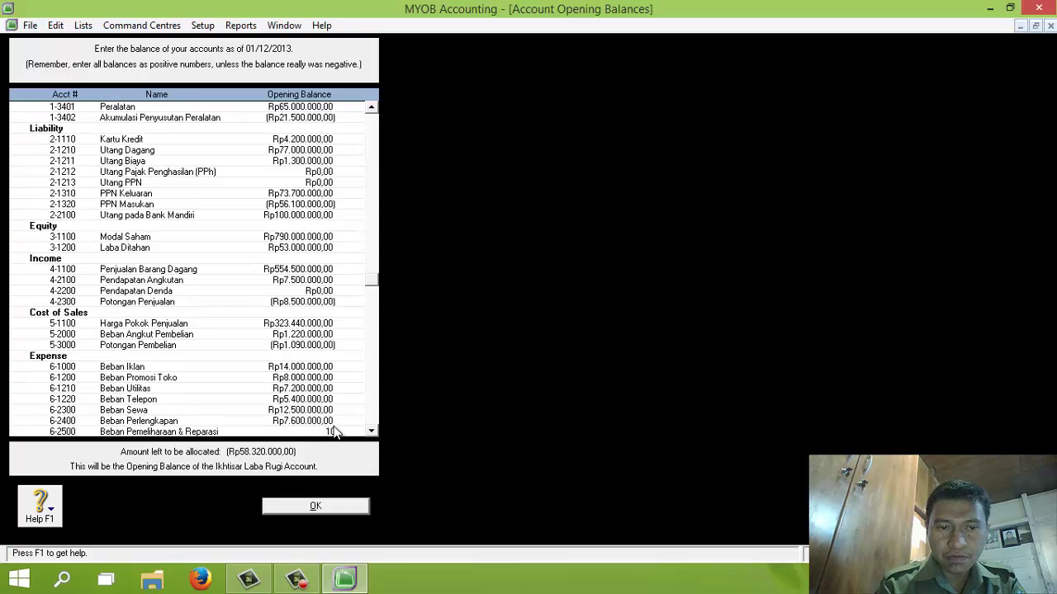
text(000000)
key(Tab)
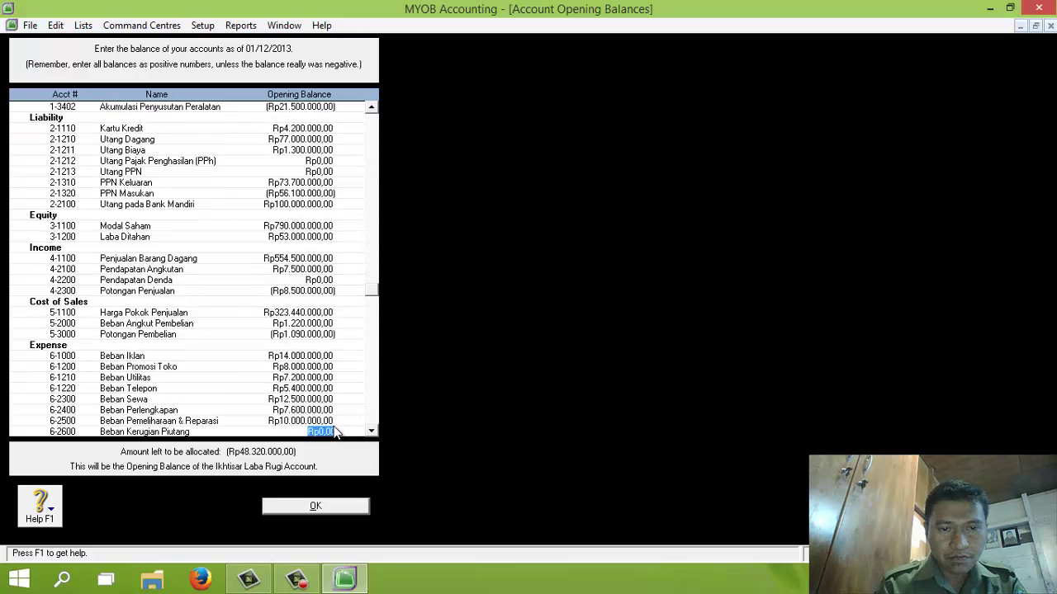
text(2)
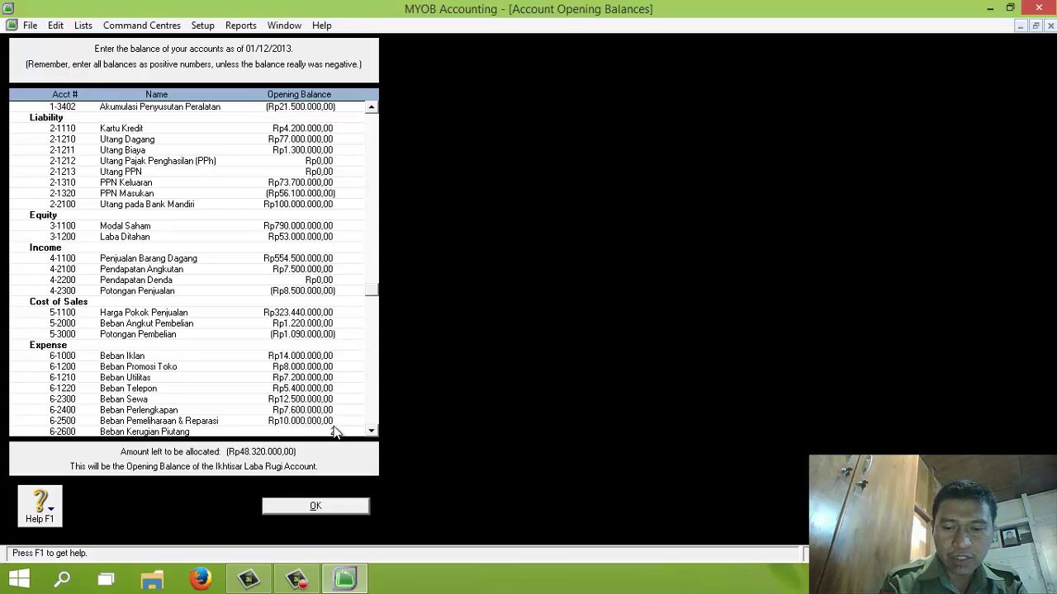
text(00000)
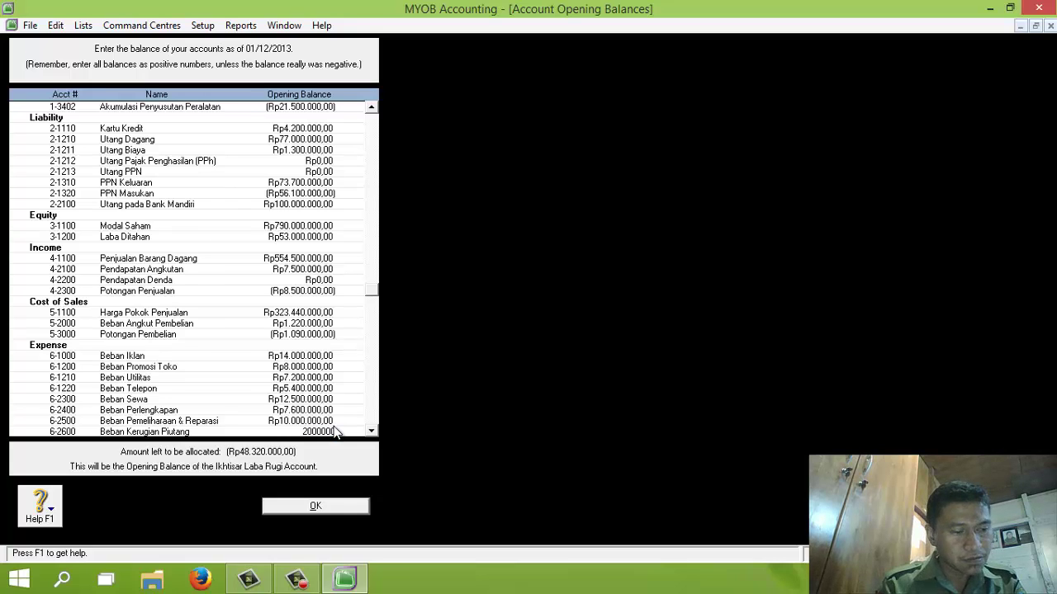
key(Tab)
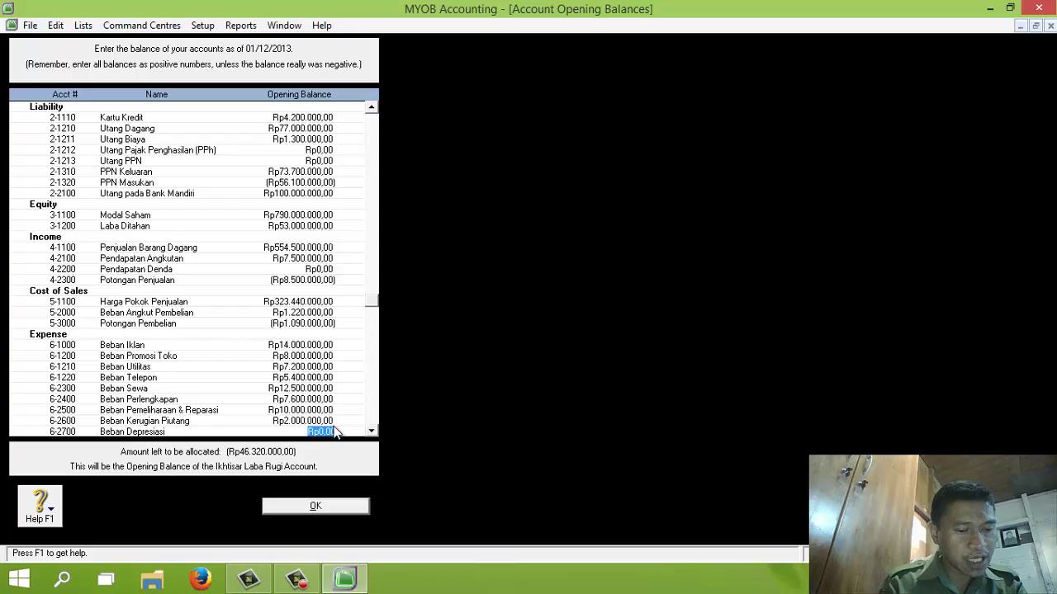
text(1)
text(3.750.000)
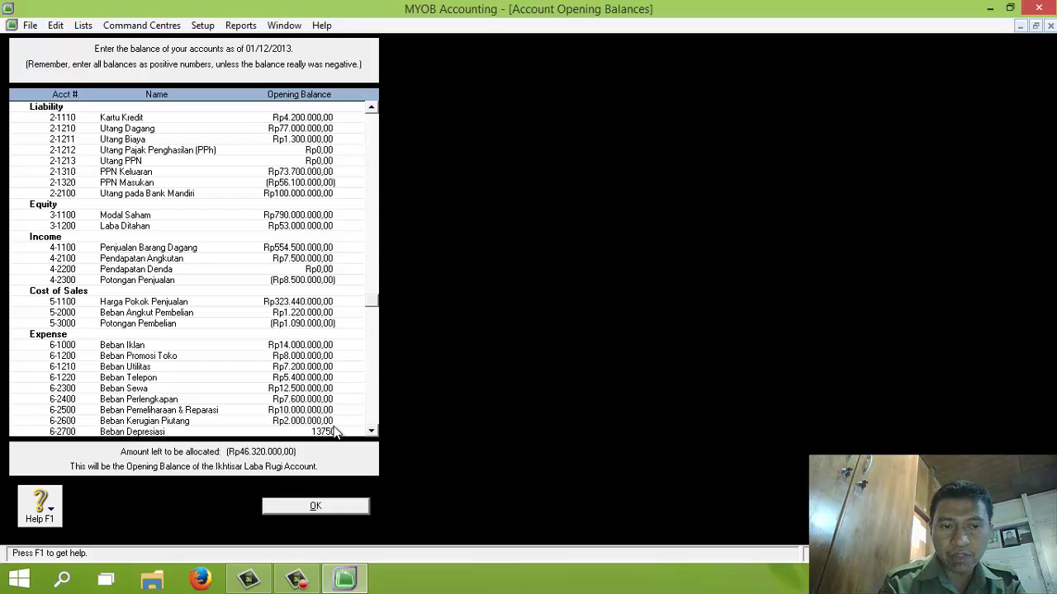
key(Tab)
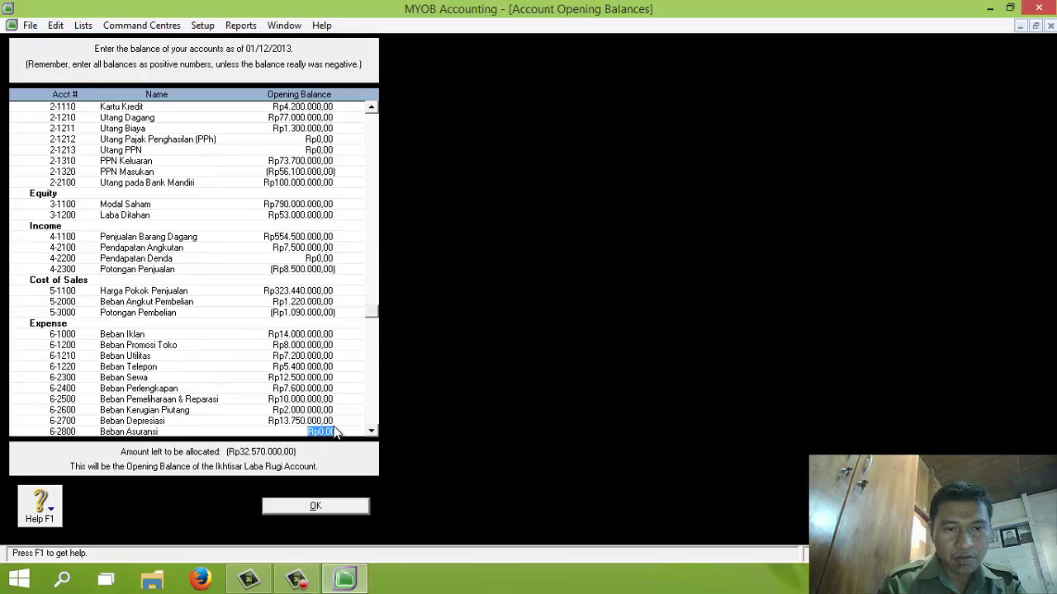
text(6500000)
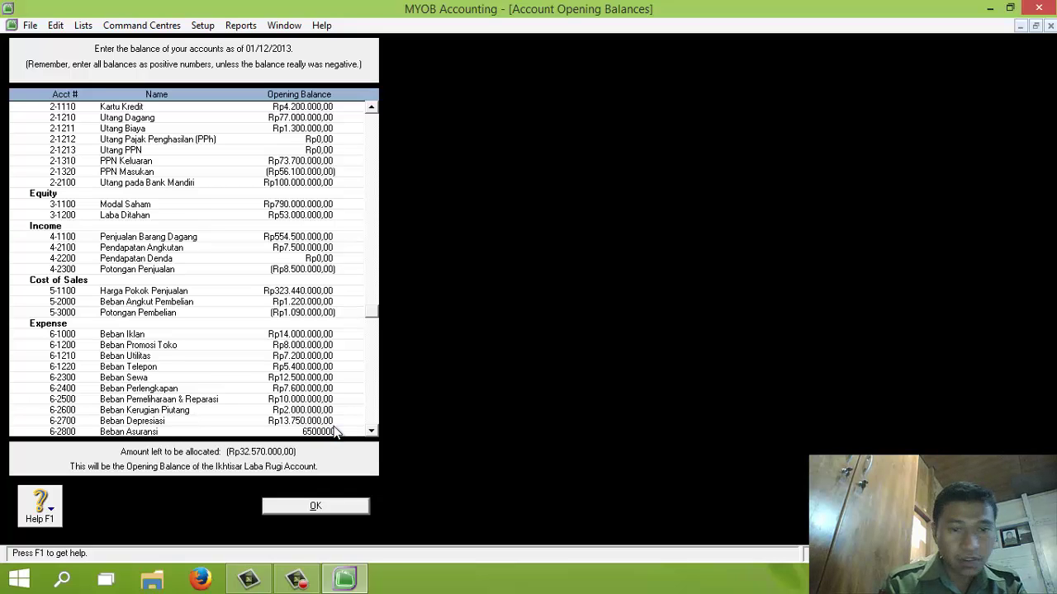
key(Tab)
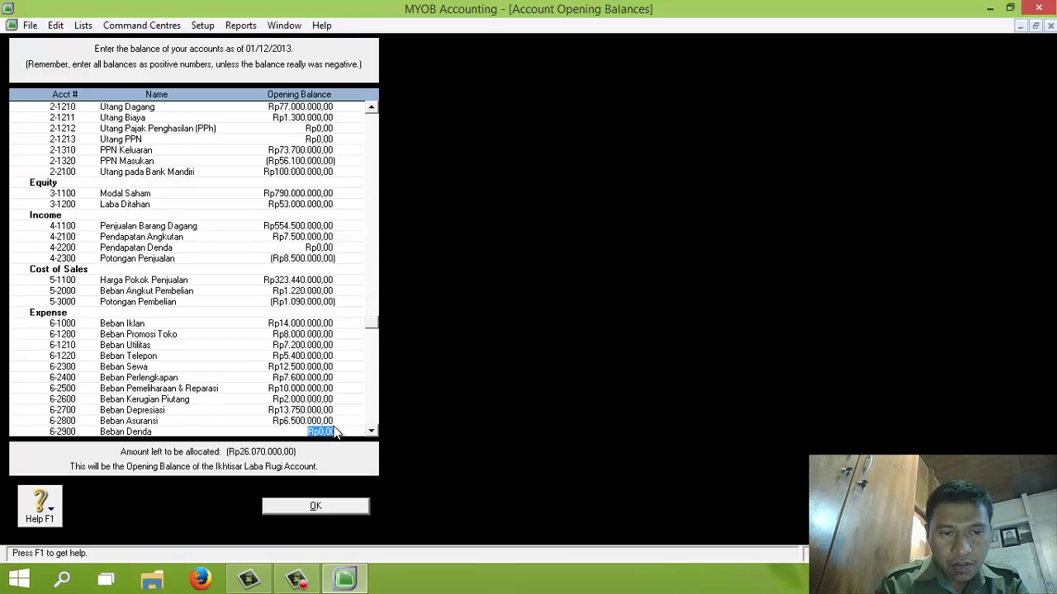
key(Tab)
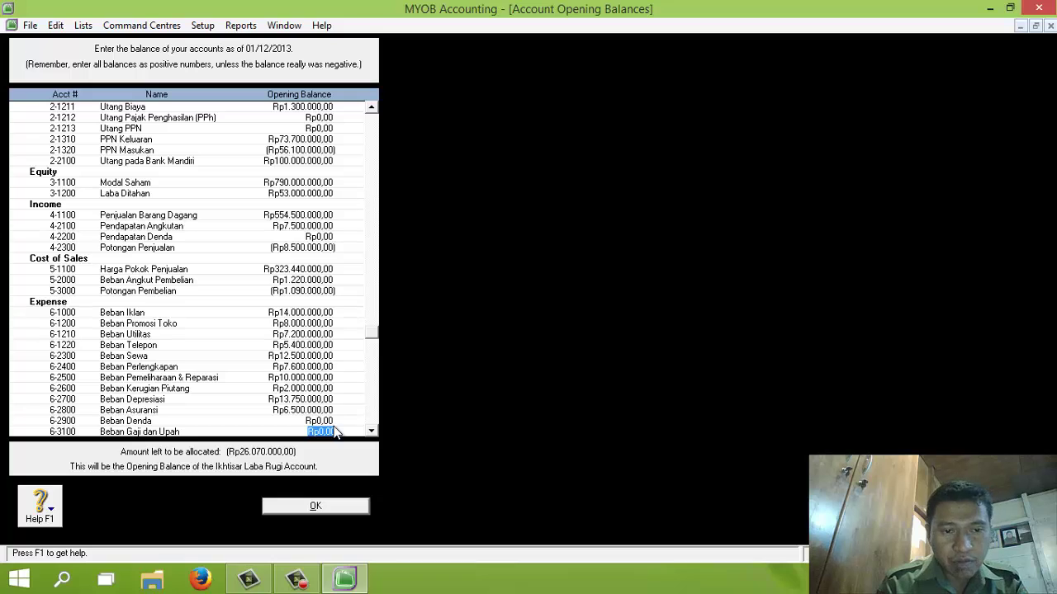
text(2)
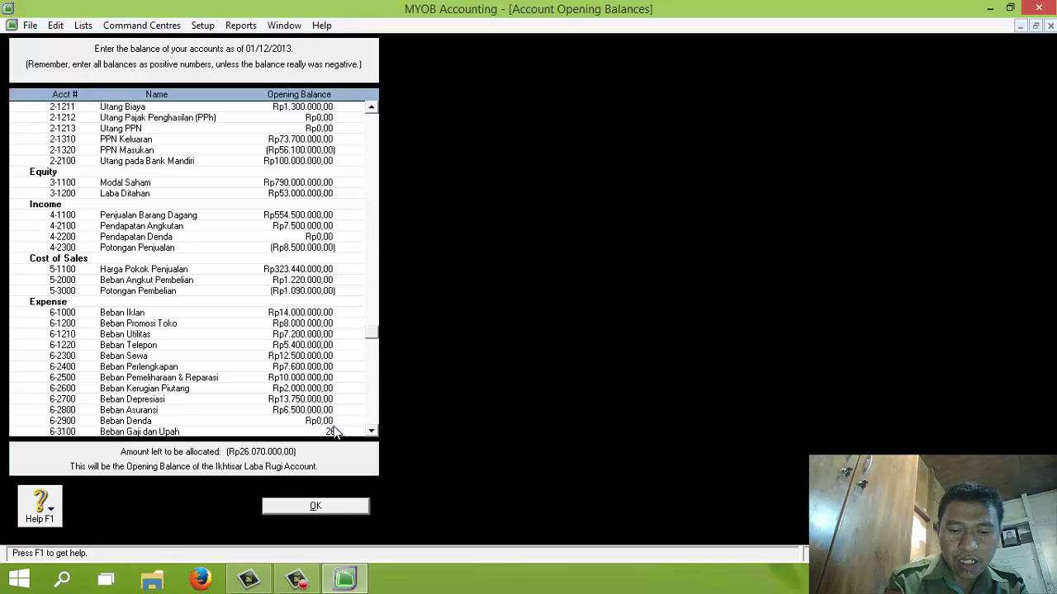
text(6500000)
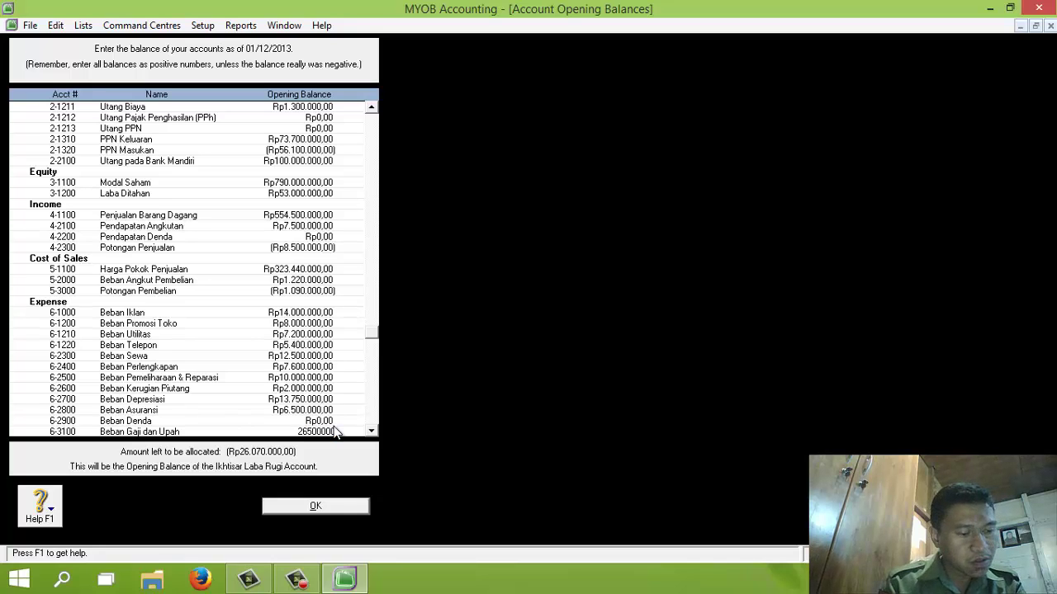
key(Tab)
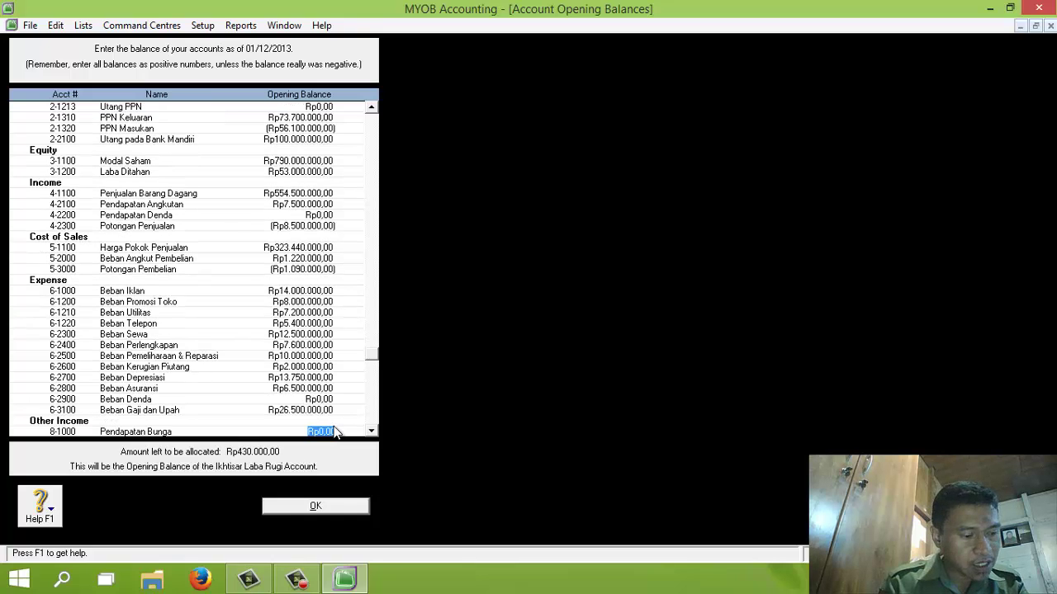
Step: Enter Pendapatan Bunga 3.500.000, Pendapatan Deviden 8.500.000, Beban Bunga 1.070.000, and Beban Administrasi Bank, leaving Rp0 unallocated
key(BackSpace)
text(35)
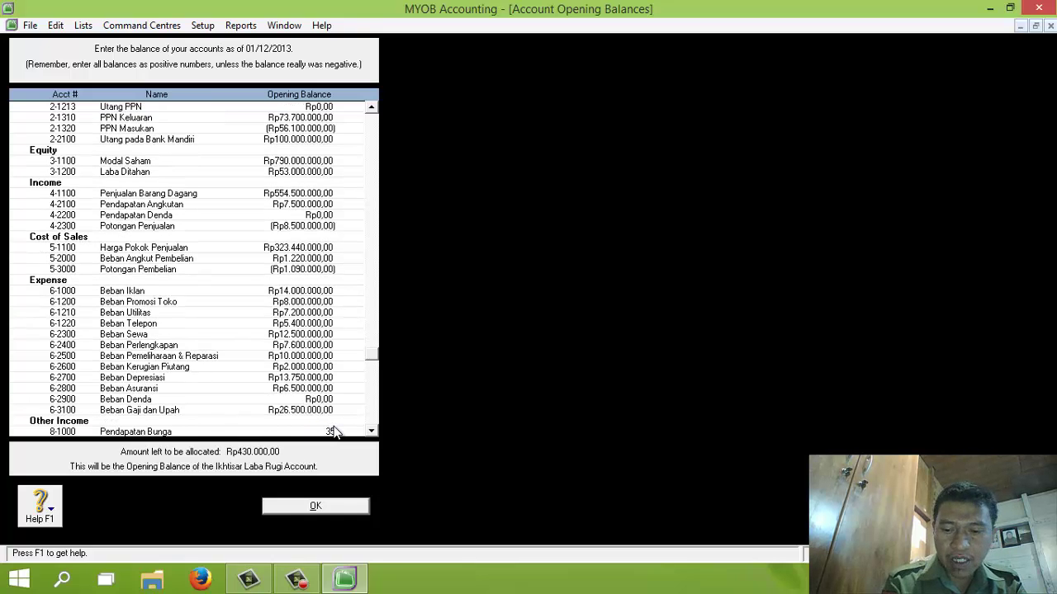
text(00000)
key(Tab)
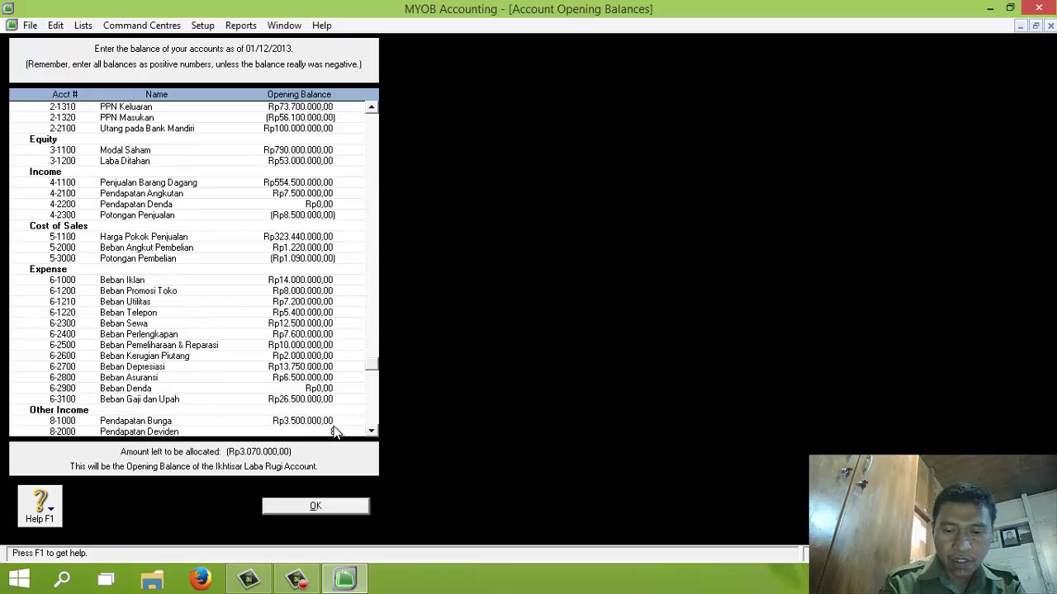
text(8.500.000)
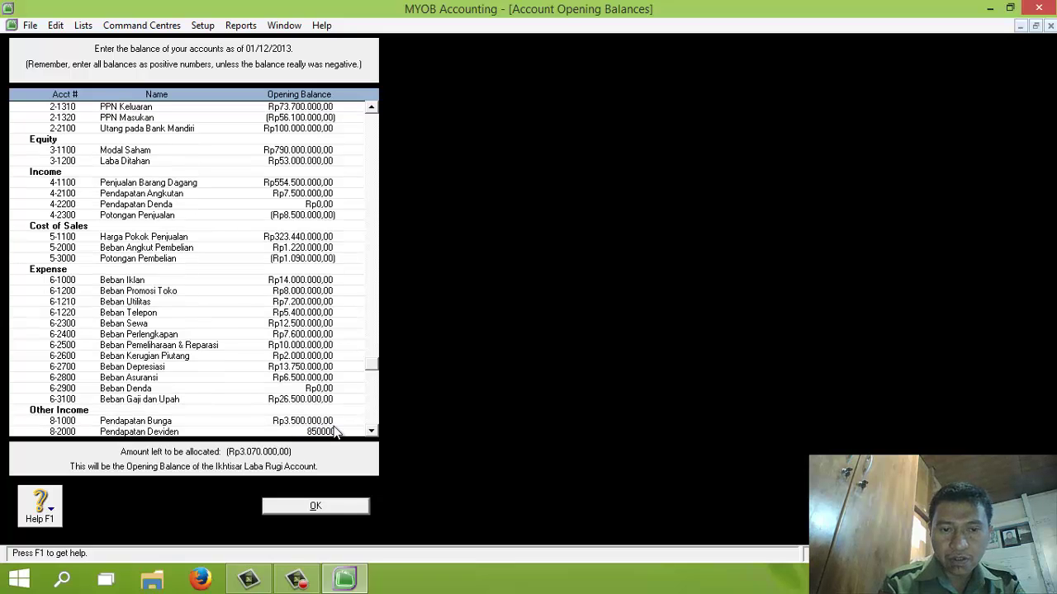
key(Tab)
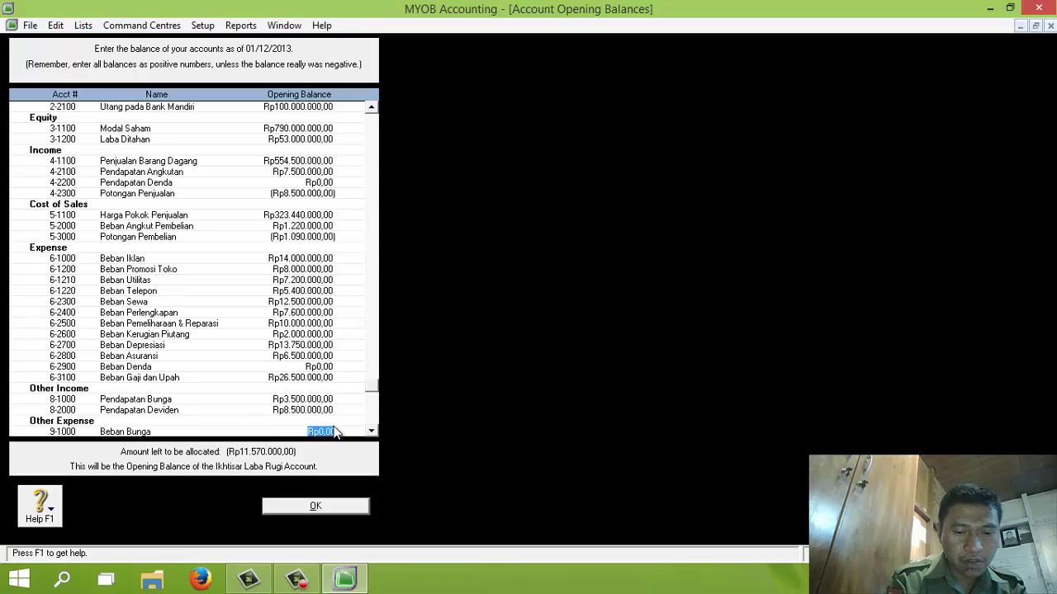
text(1070000)
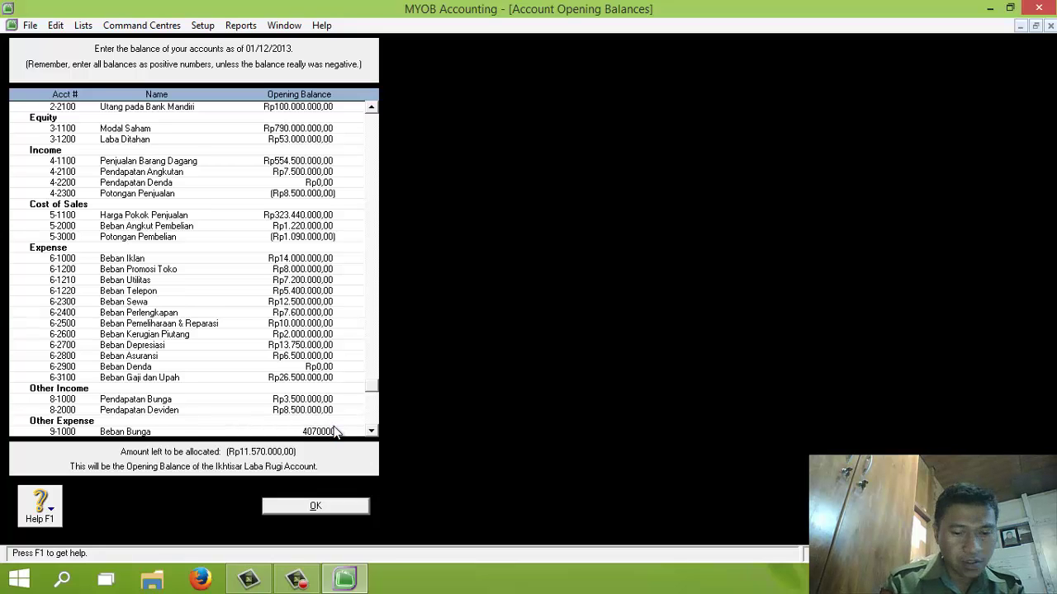
key(Tab)
text(750000)
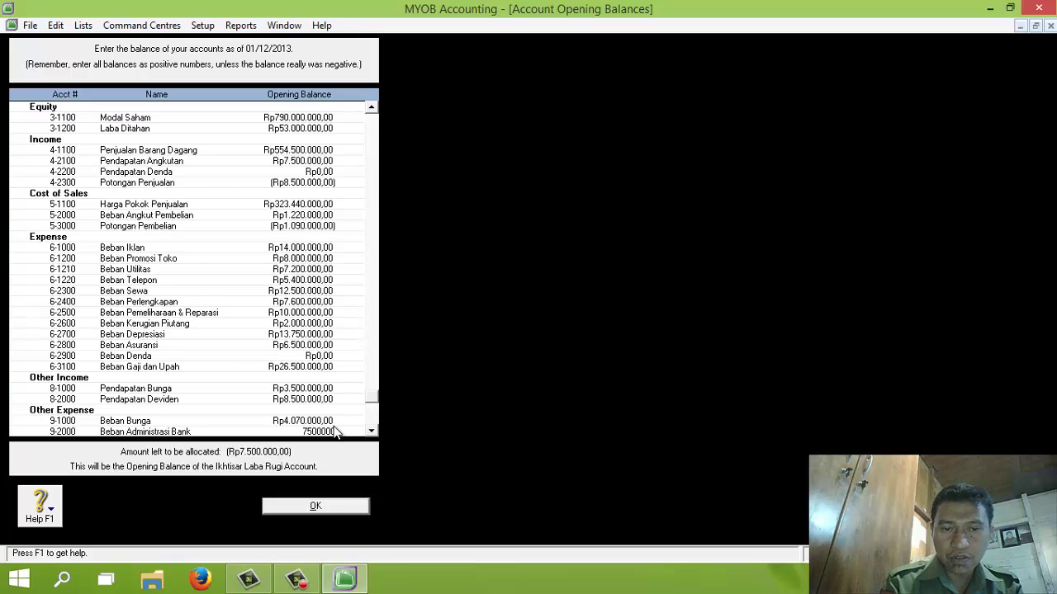
key(Tab)
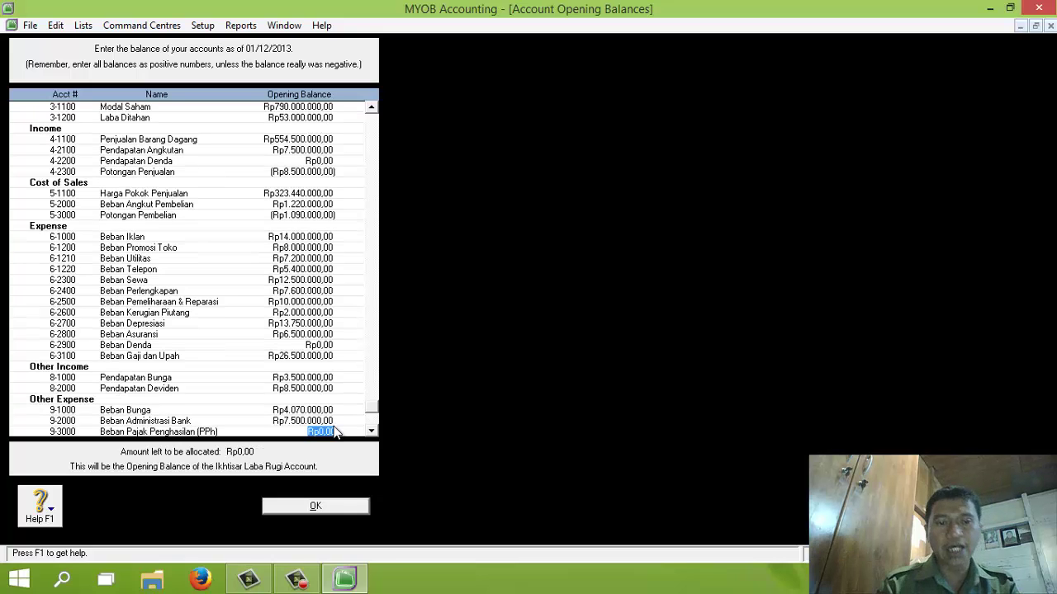
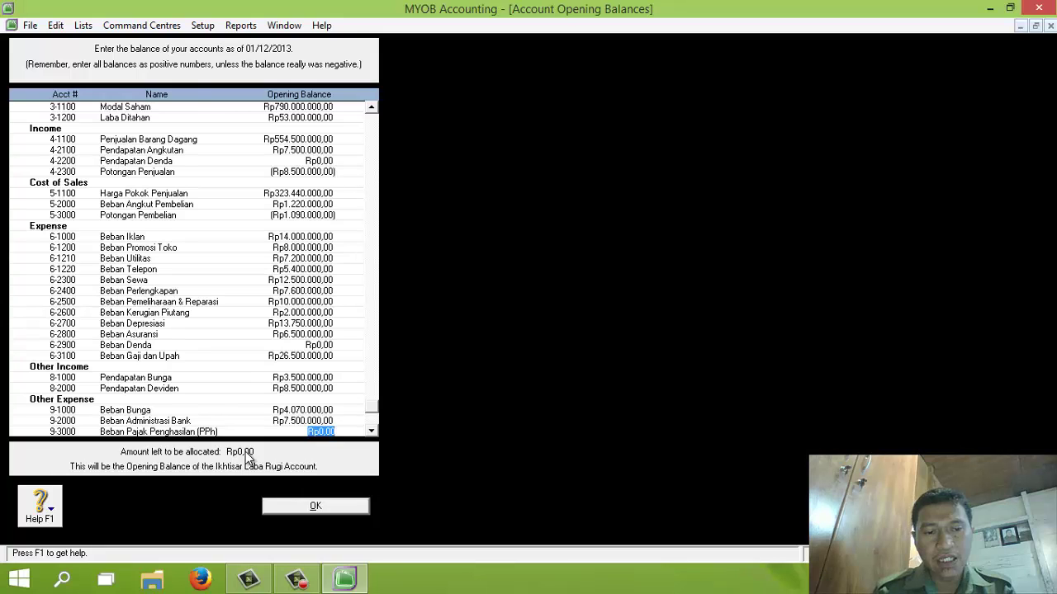
Step: Accept the opening balances with Rp0,00 left to allocate and return to Accounts
click(371, 432)
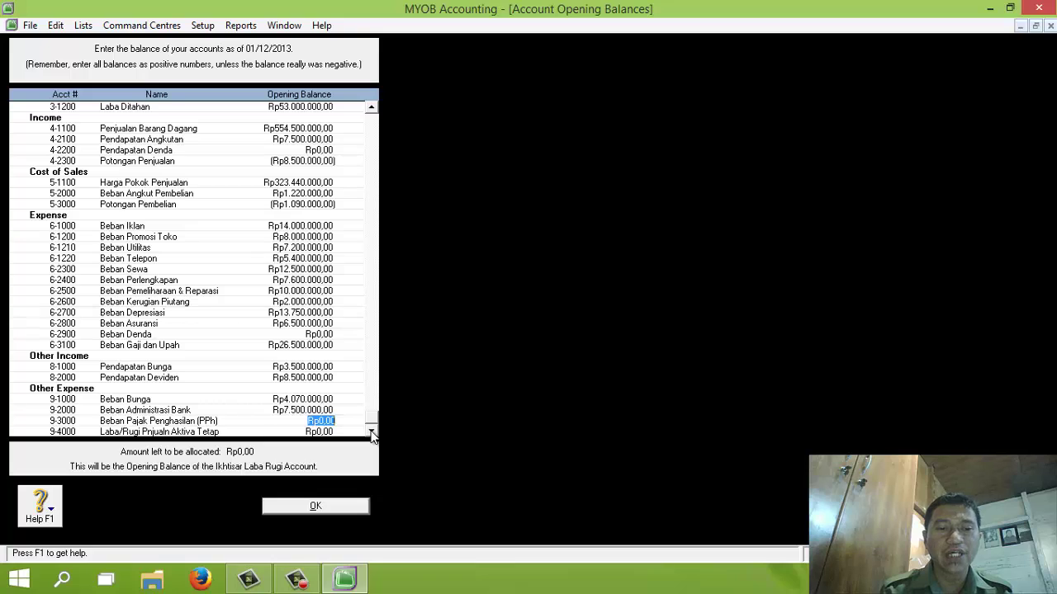
click(323, 506)
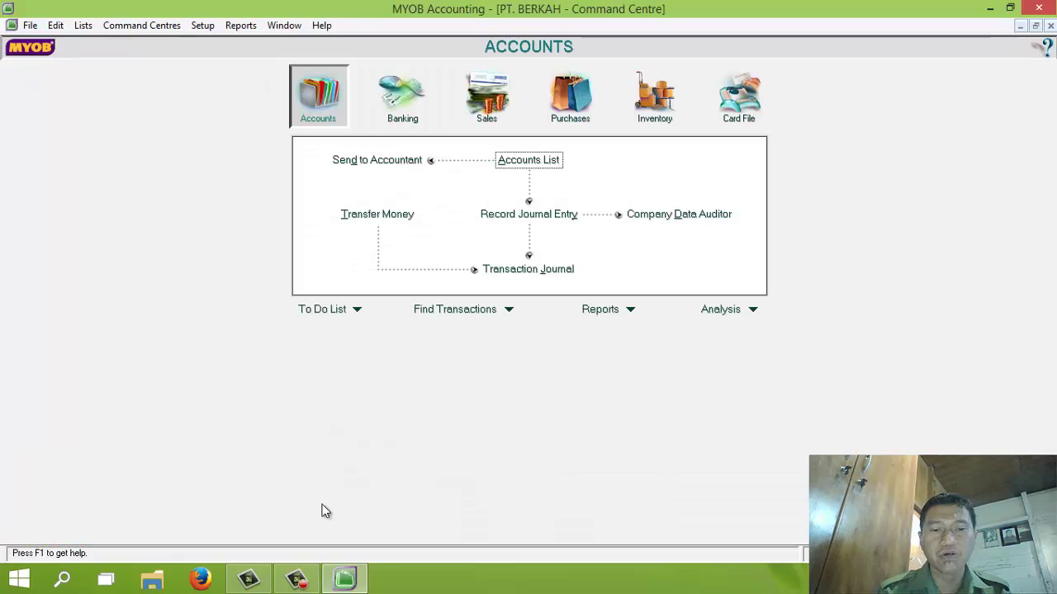
click(632, 310)
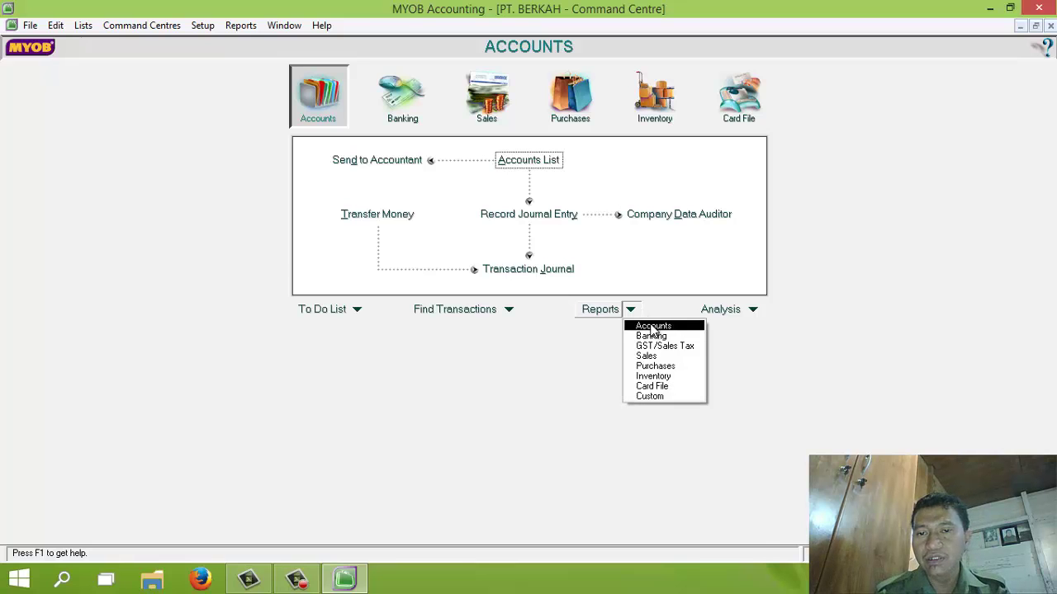
click(651, 326)
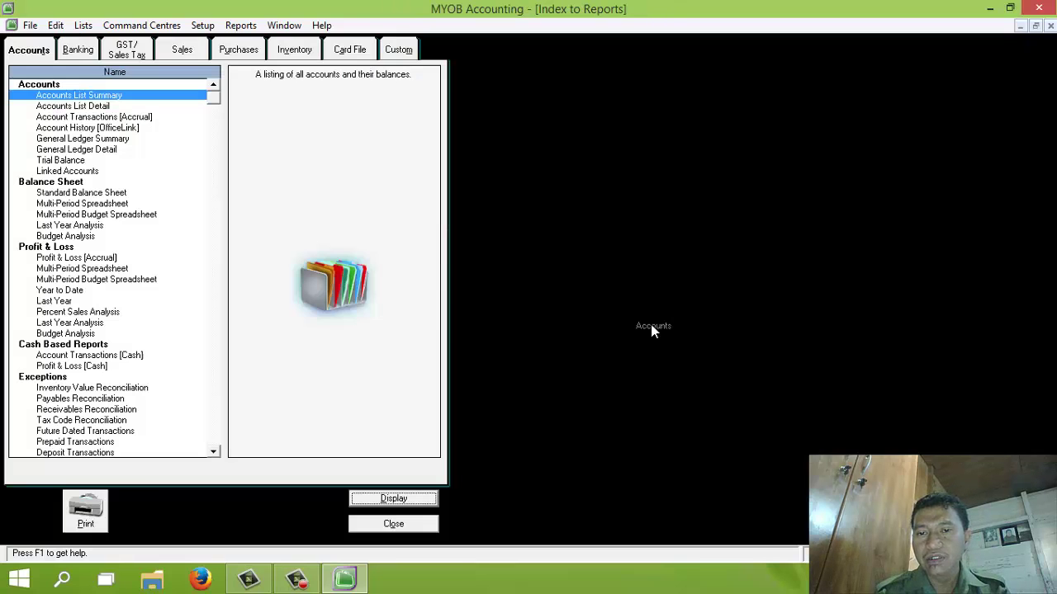
click(399, 525)
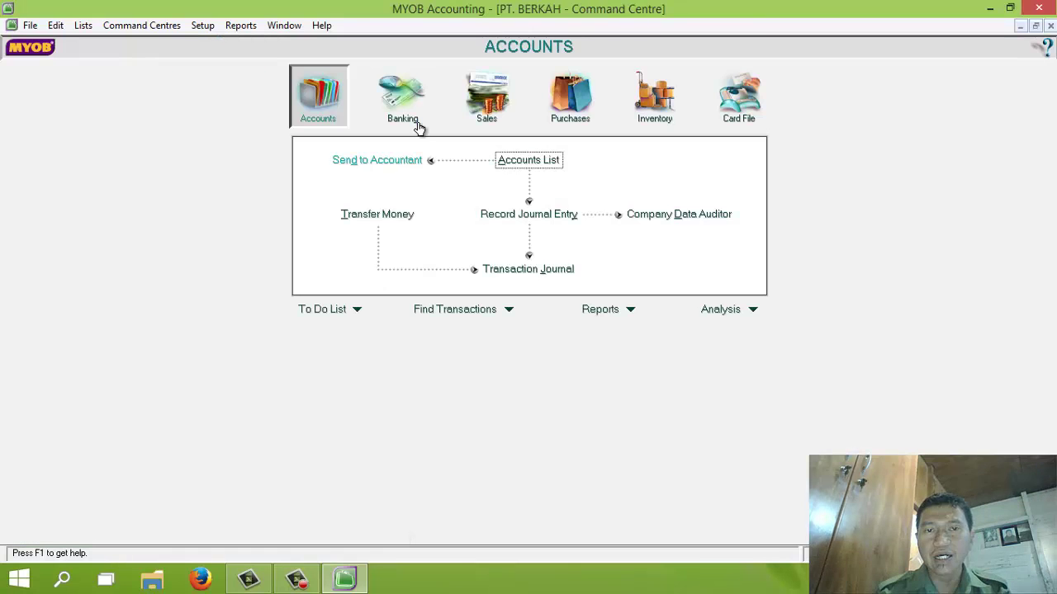
click(248, 26)
click(262, 47)
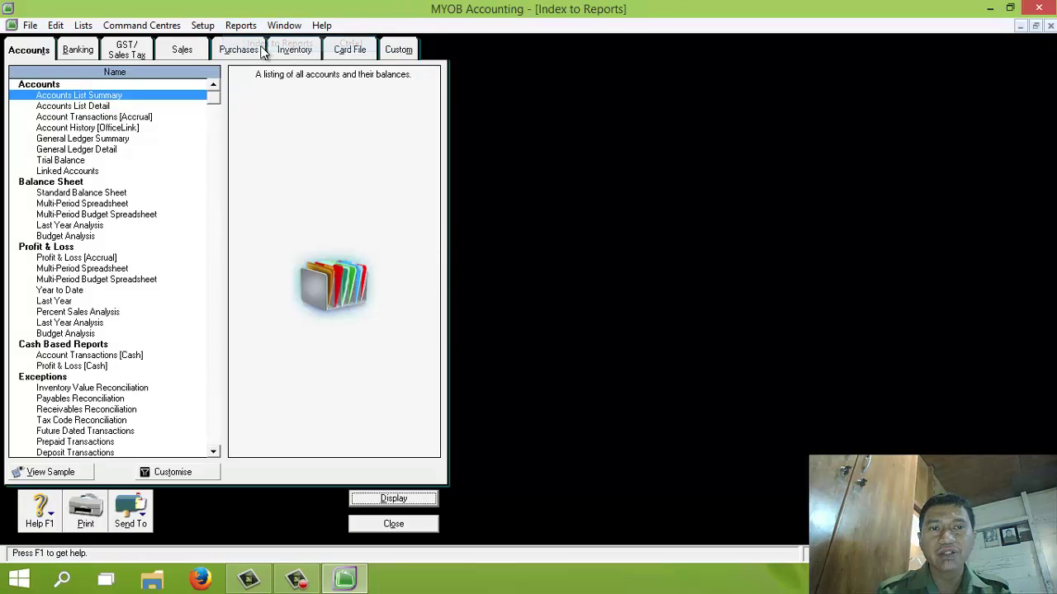
click(75, 162)
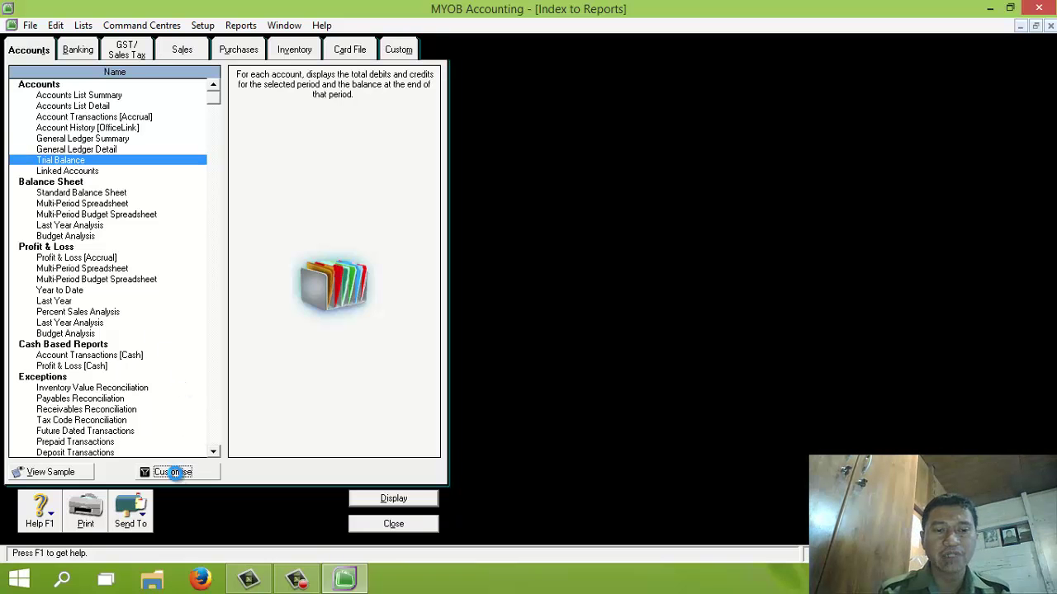
click(175, 473)
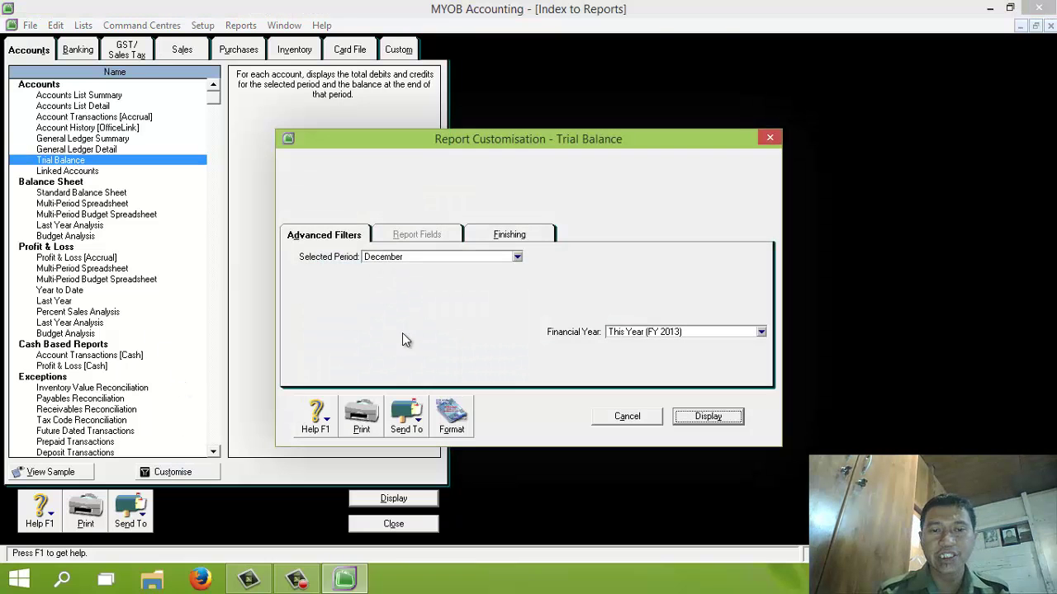
click(710, 417)
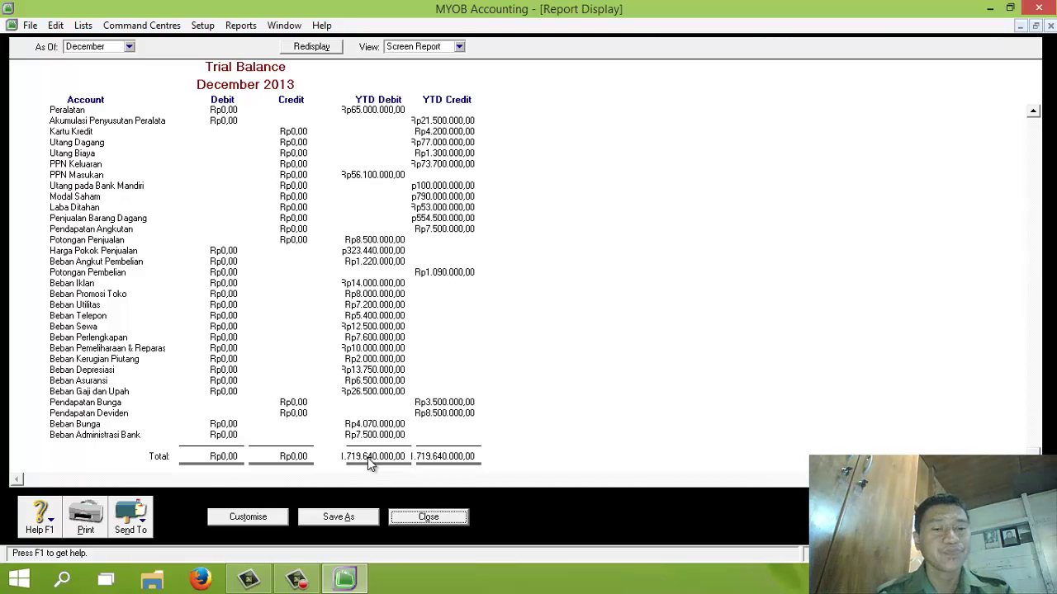
click(426, 516)
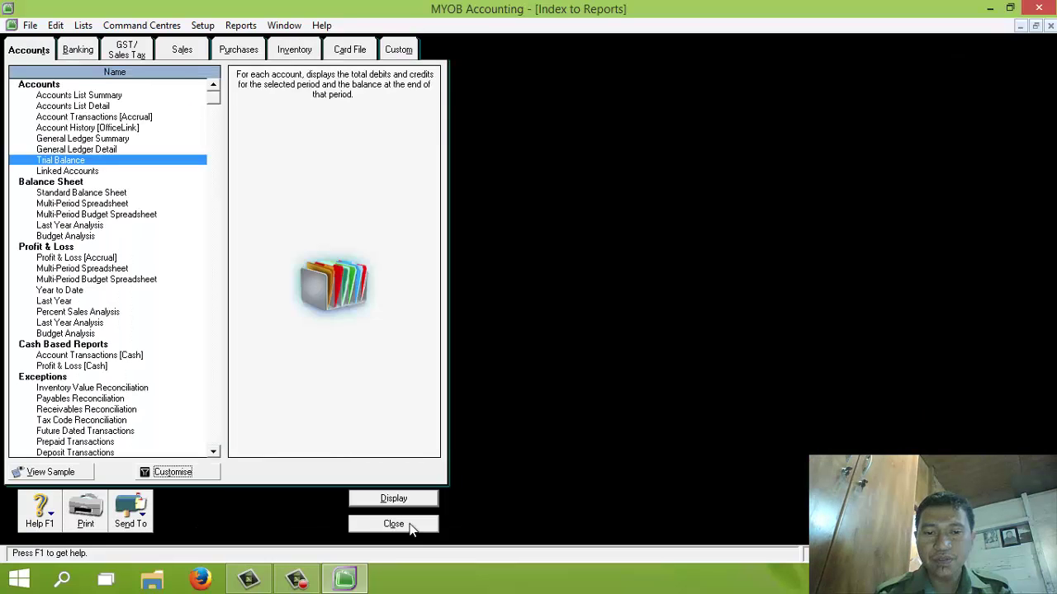
click(405, 523)
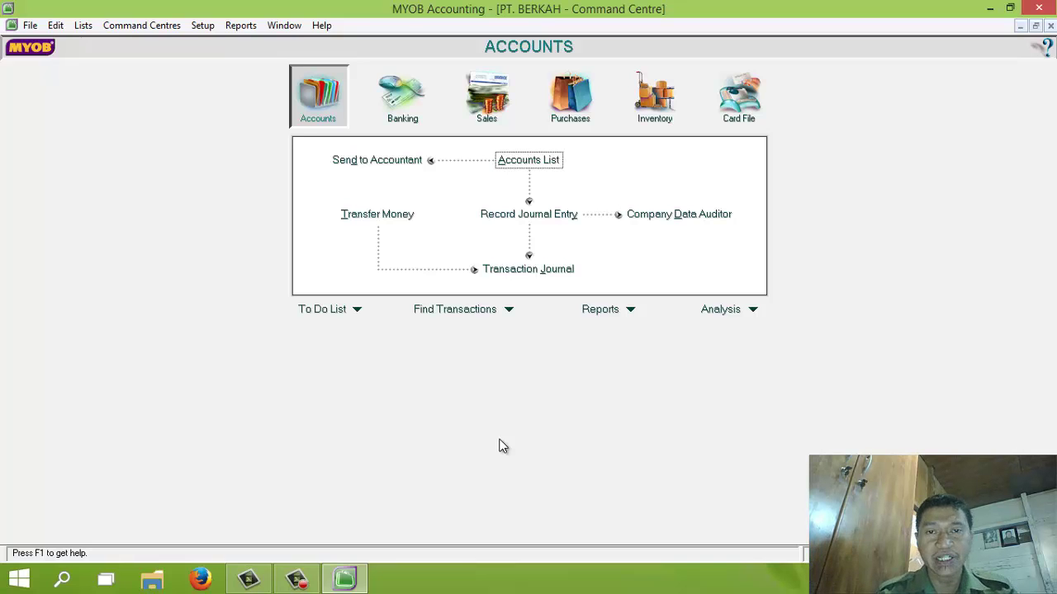
Step: Delete the FRE GST Free tax code from the Tax Code List
click(83, 25)
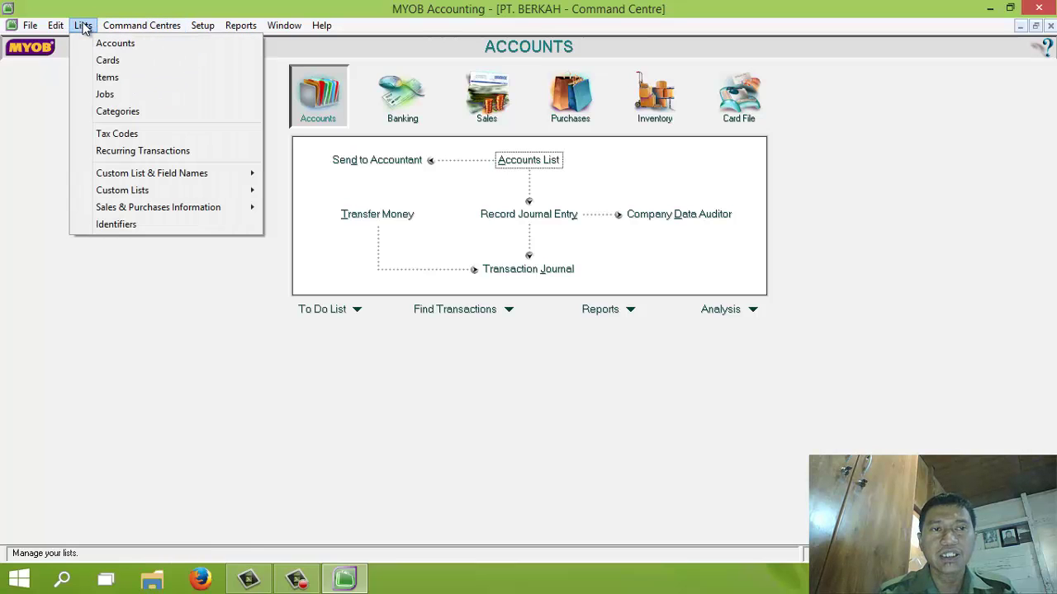
click(110, 135)
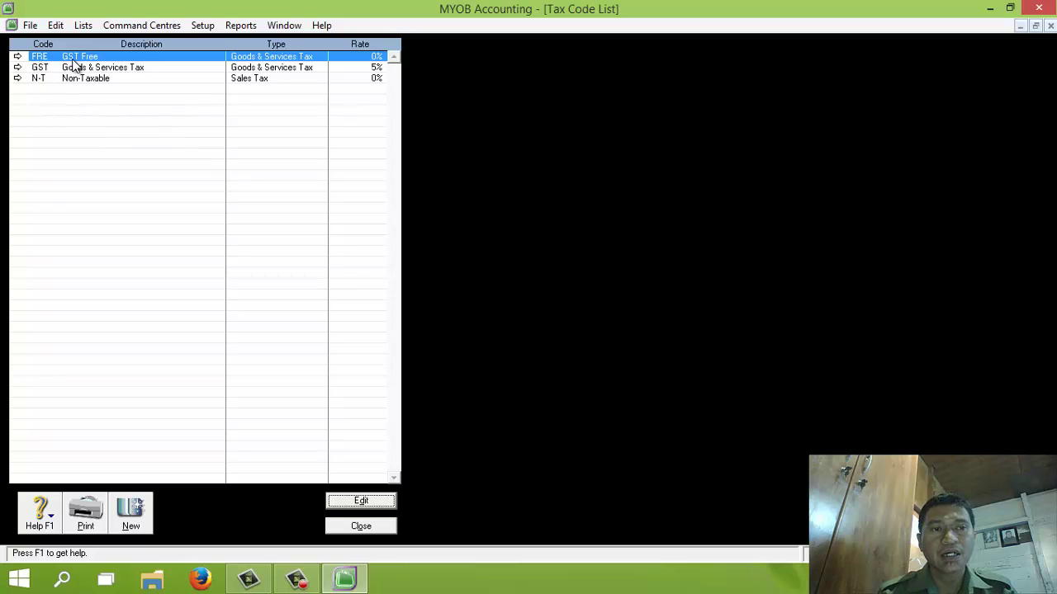
click(16, 56)
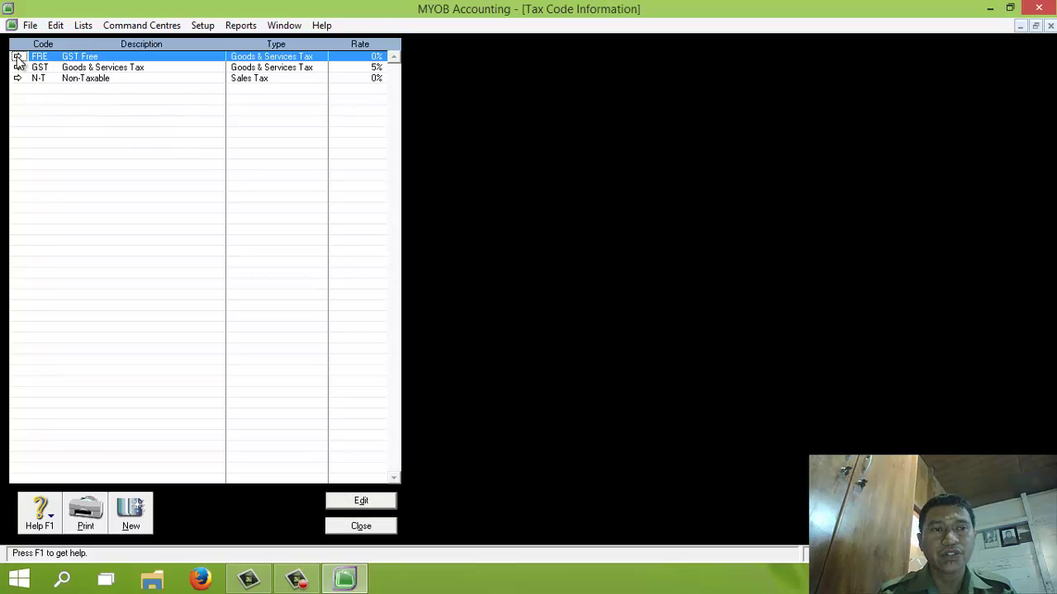
click(56, 25)
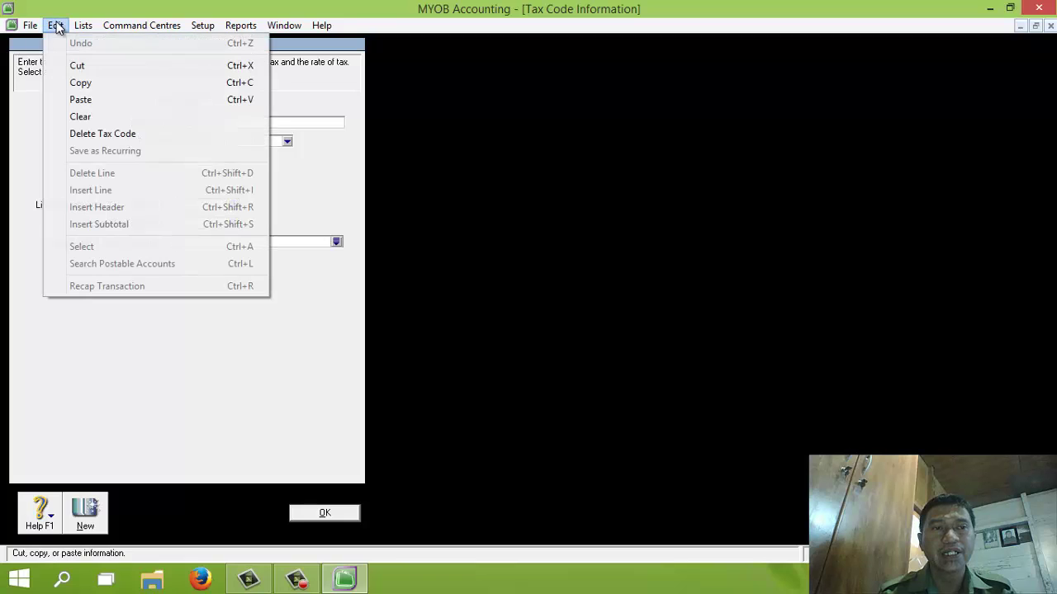
click(89, 135)
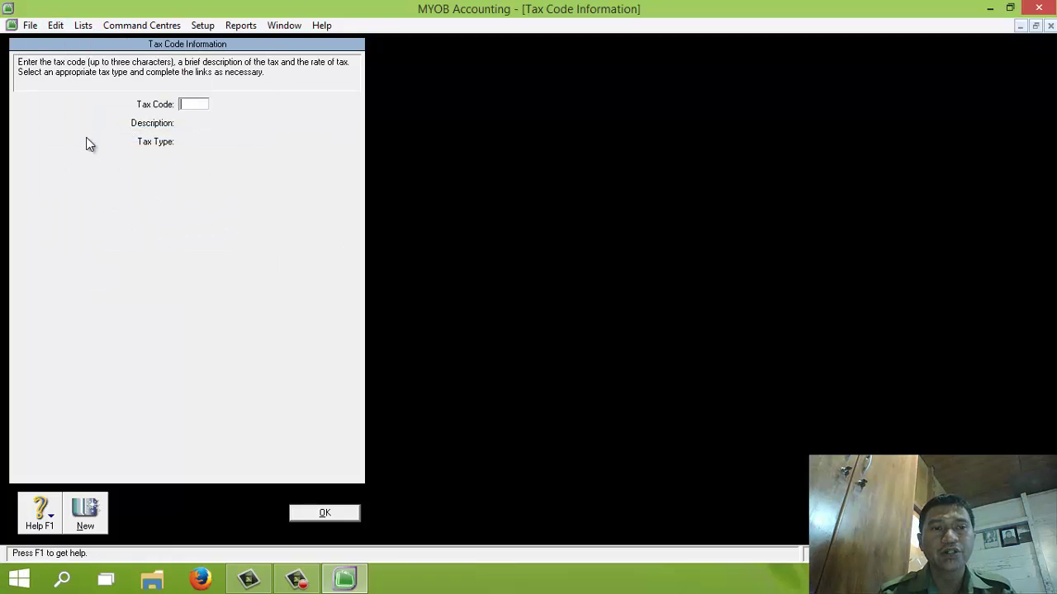
click(318, 514)
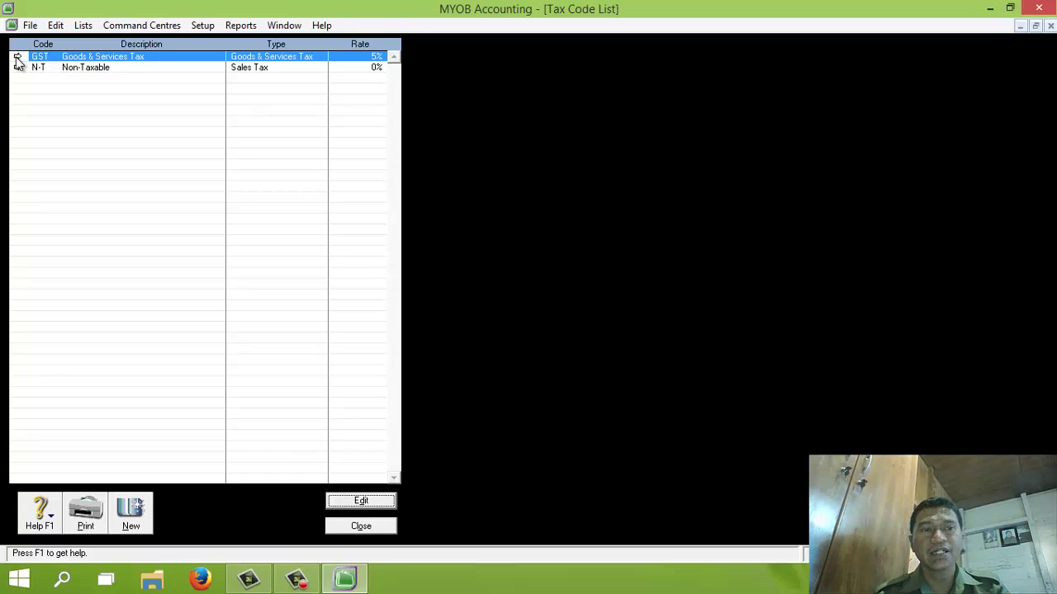
Step: Rename the GST tax code to PPN, 'Pajak Pertambahan Nilai', Goods & Services Tax at 10%
click(17, 60)
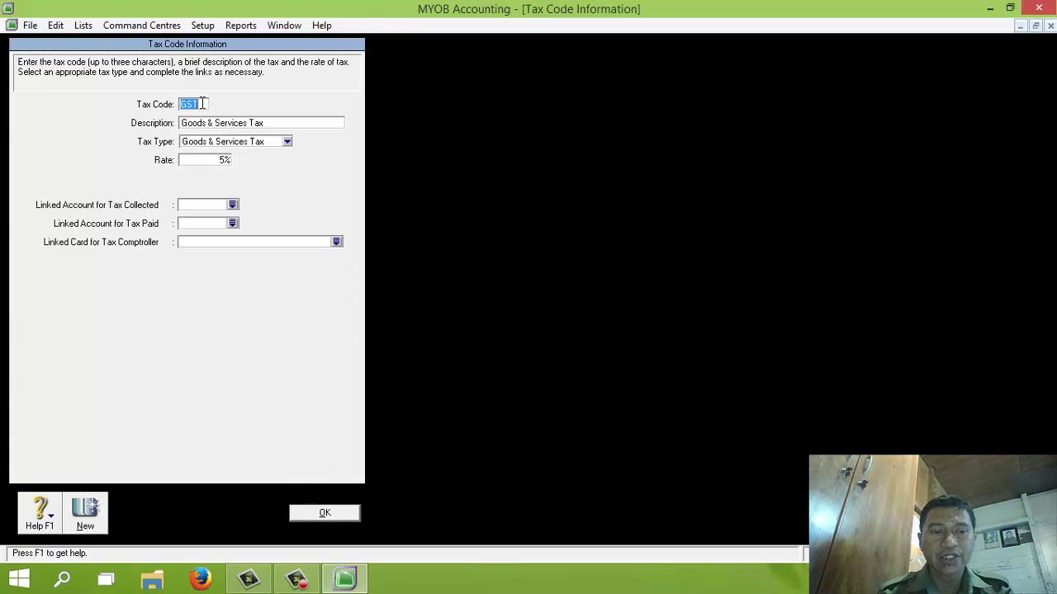
text(PPN)
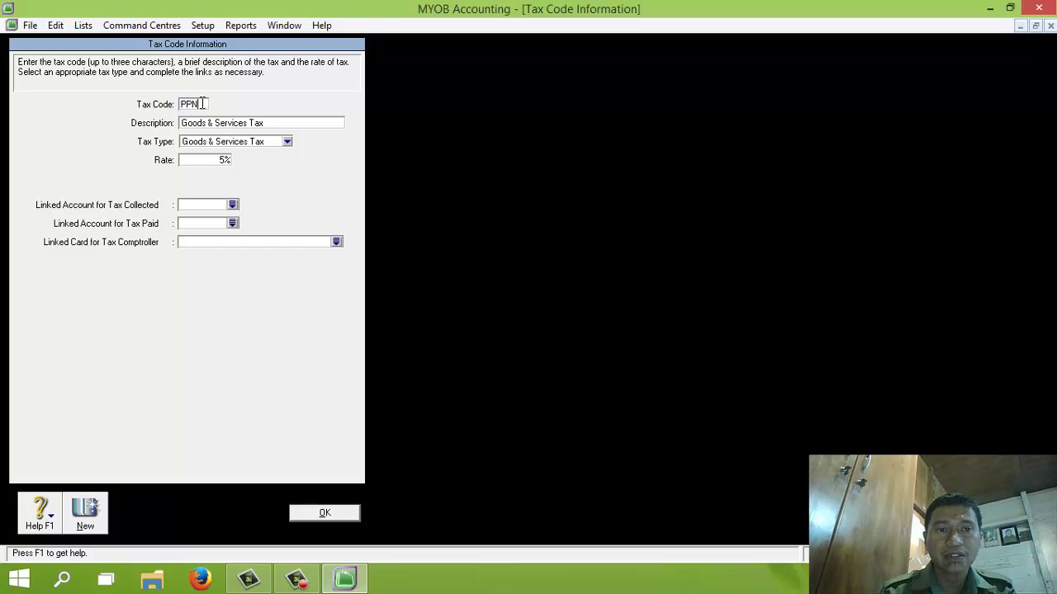
key(Tab)
key(Return)
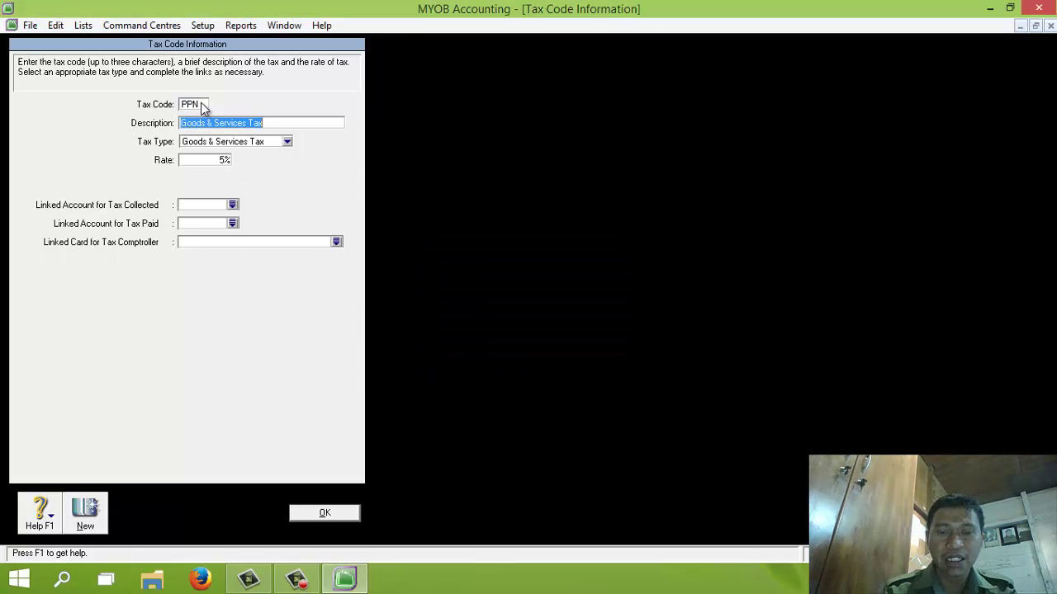
text(Pajak Perta)
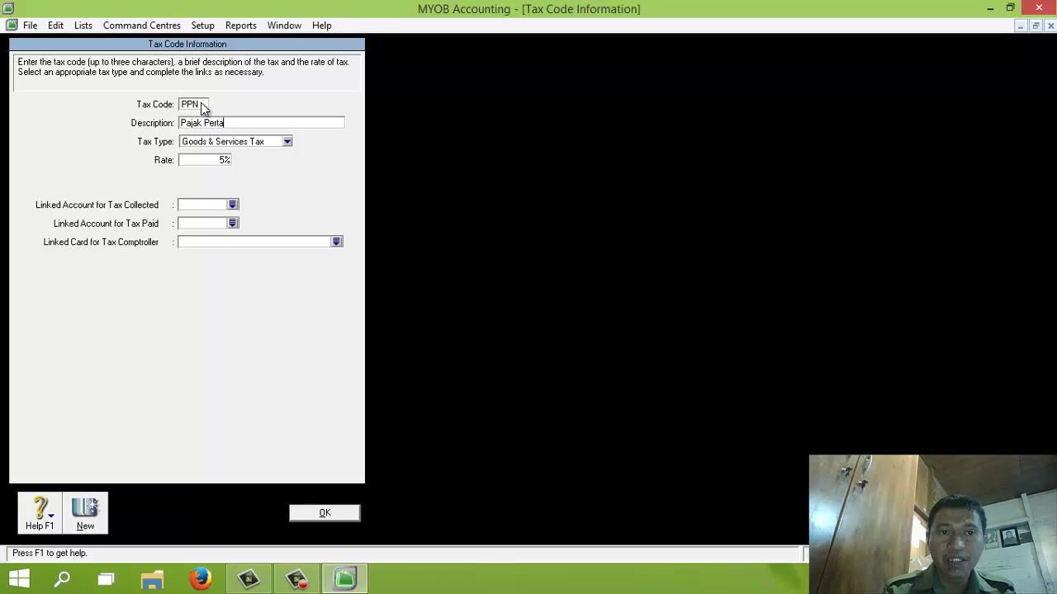
text(mbahan Nilai)
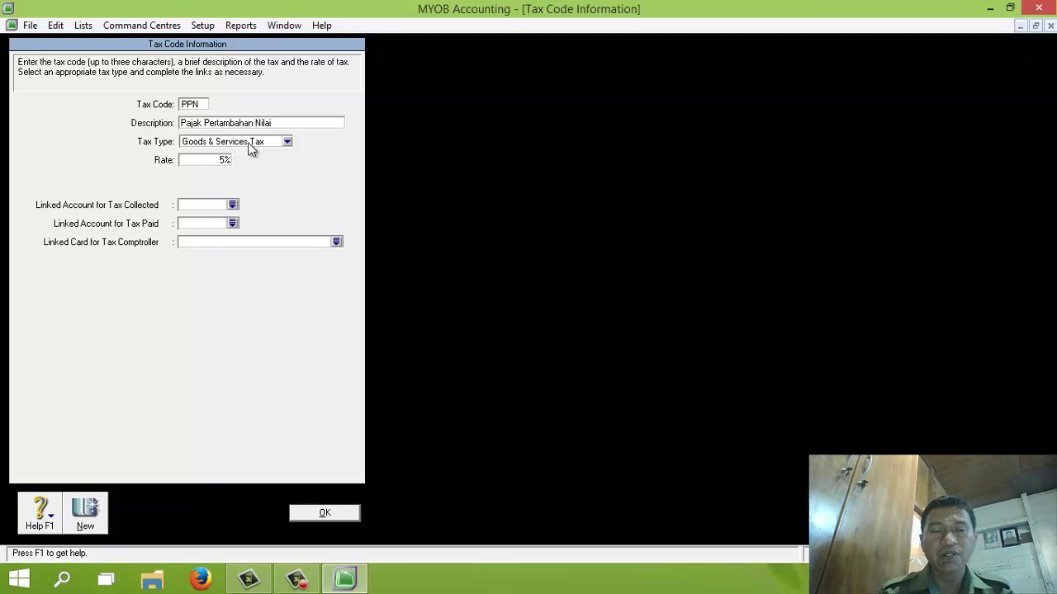
click(287, 143)
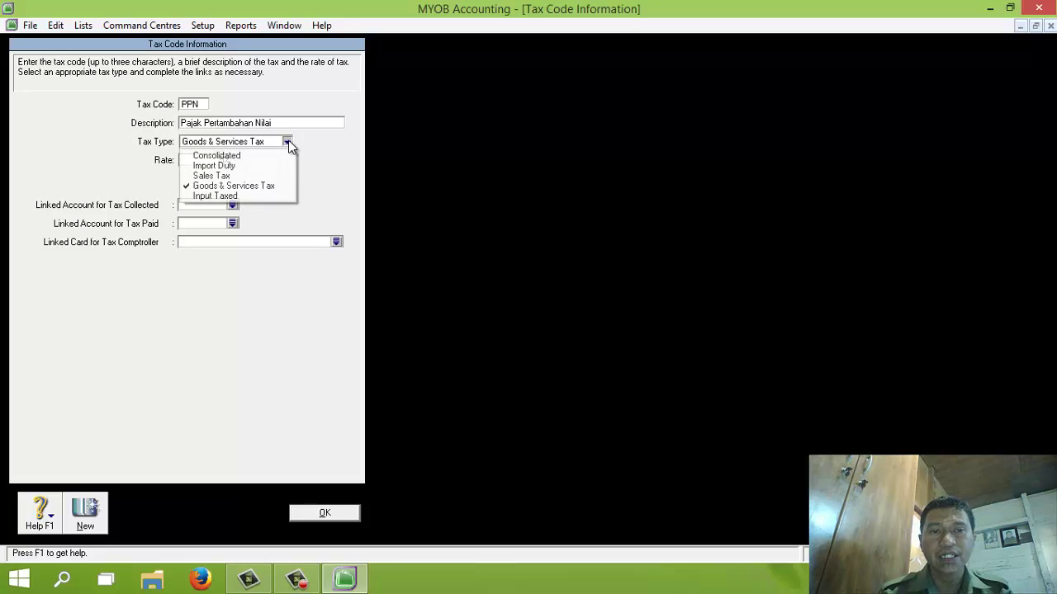
click(234, 187)
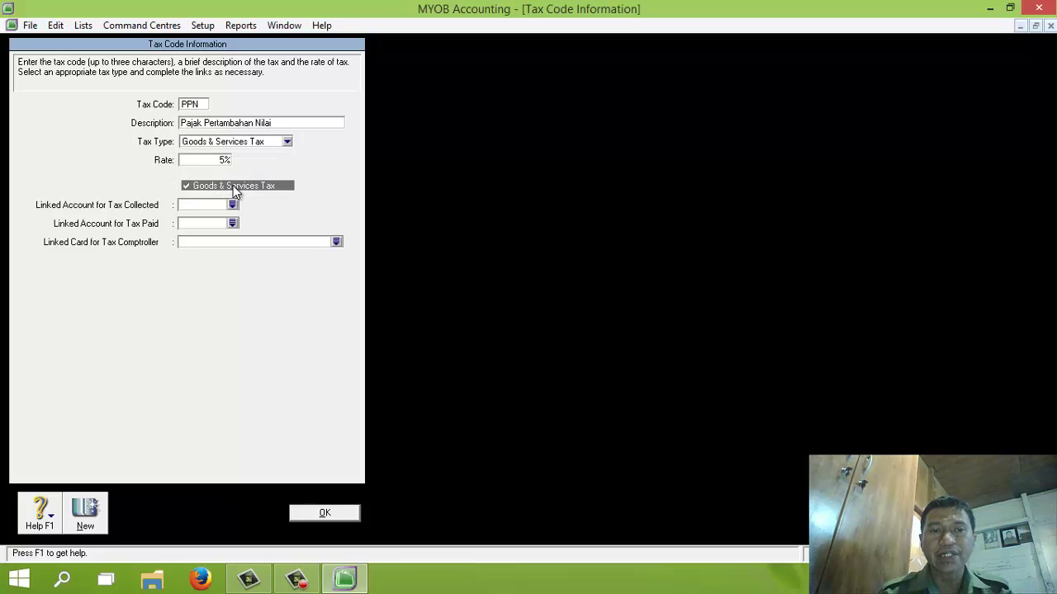
double_click(210, 161)
text(10)
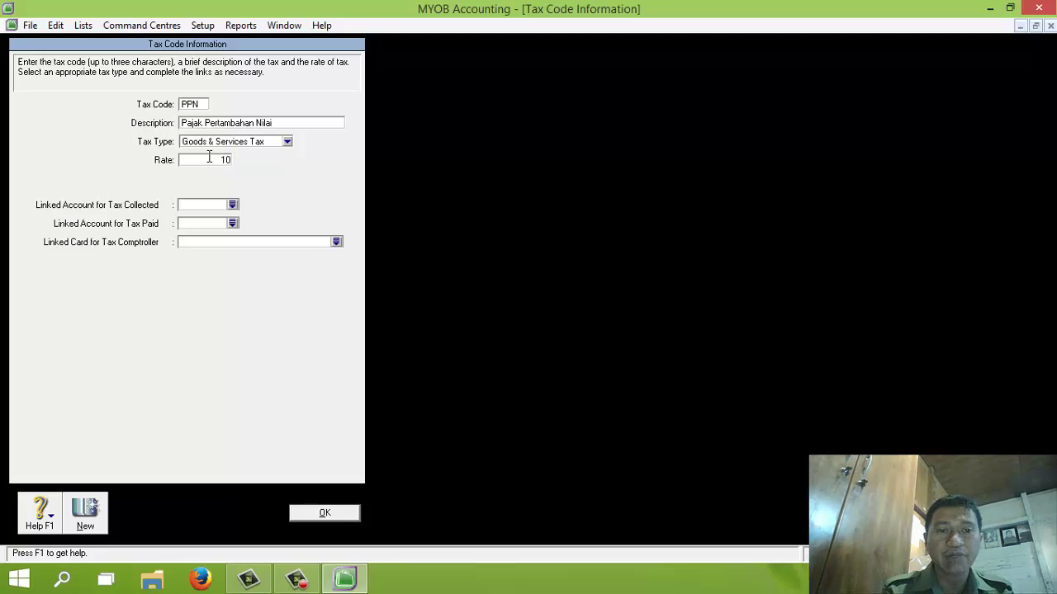
key(Tab)
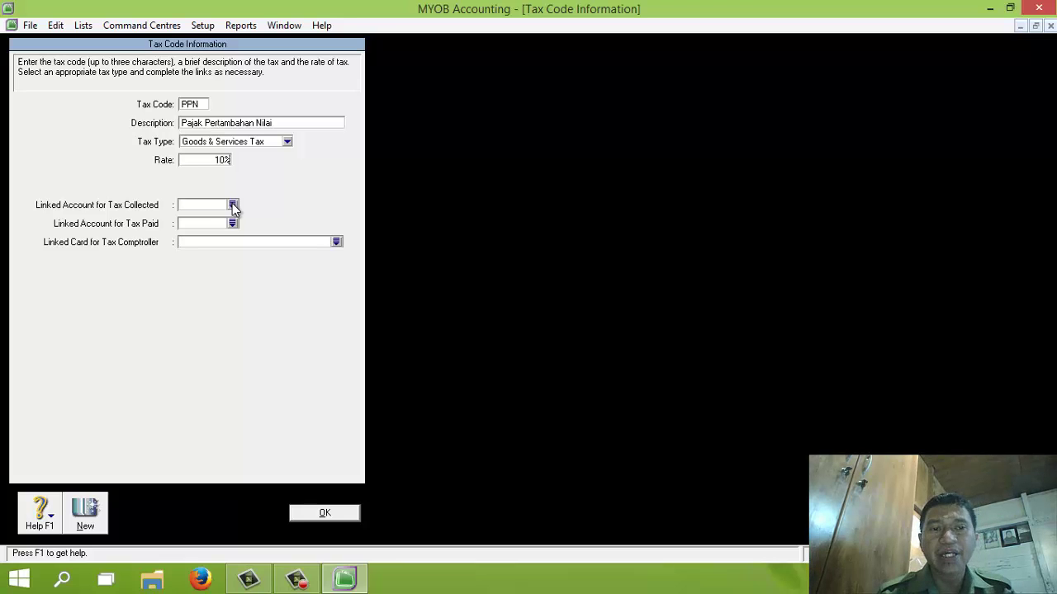
Step: Link PPN to 2-1310 PPN Keluaran for tax collected and 2-1320 PPN Masukan for tax paid, then save
click(232, 204)
click(528, 341)
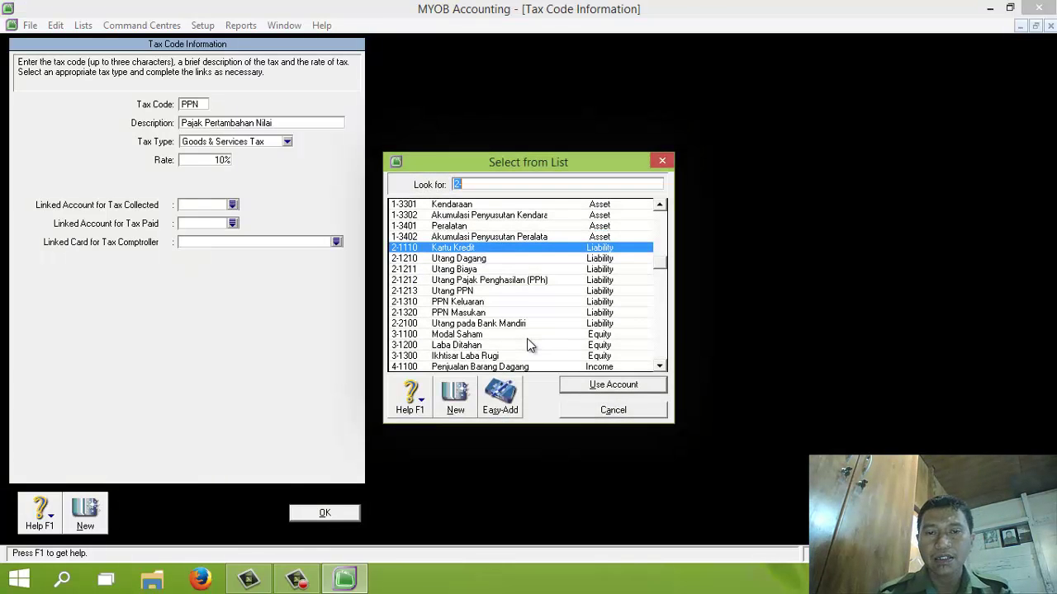
click(483, 302)
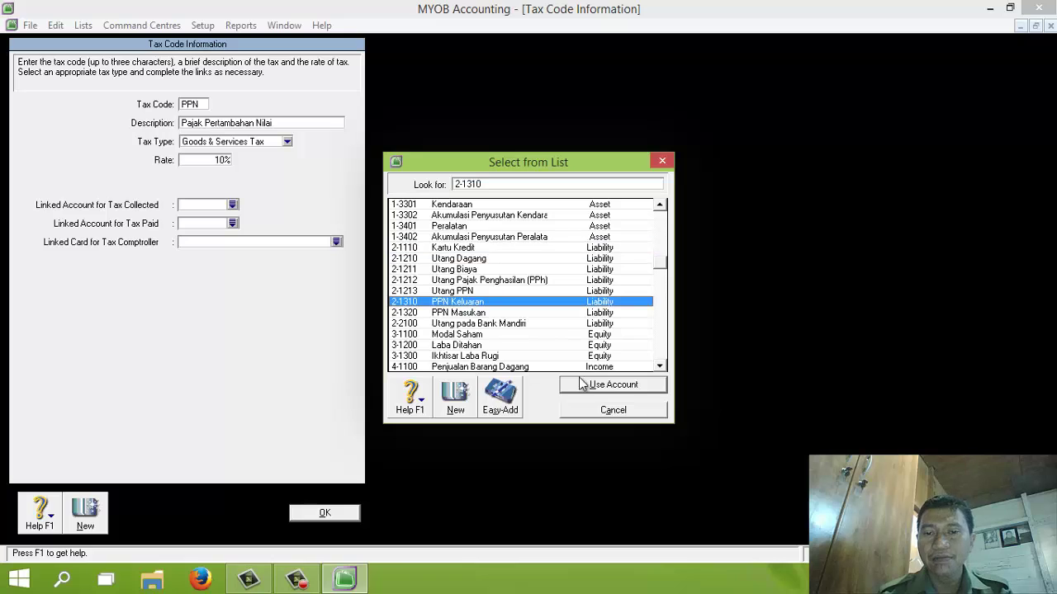
click(586, 385)
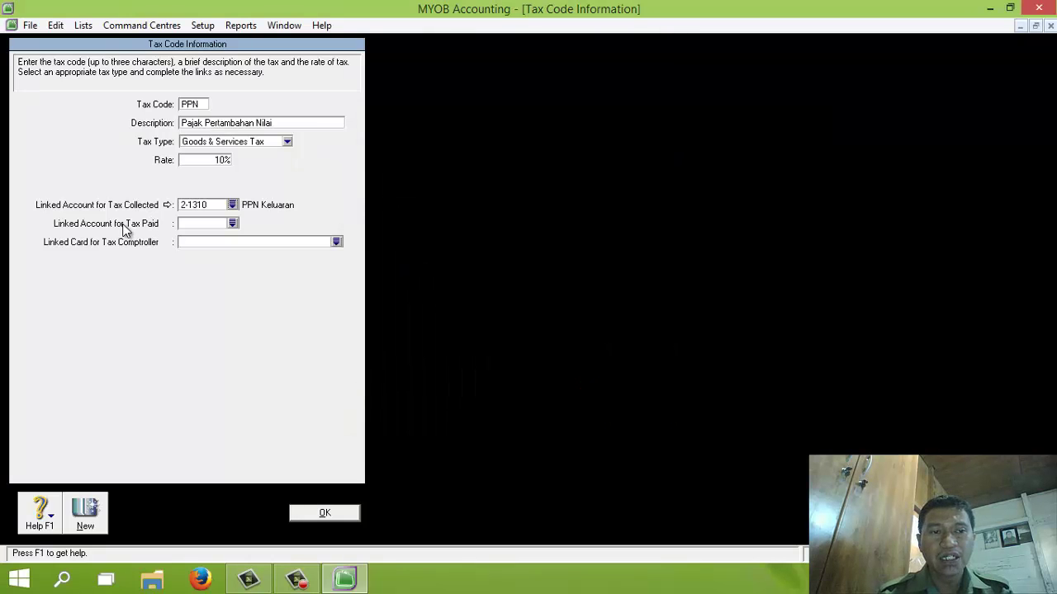
click(233, 223)
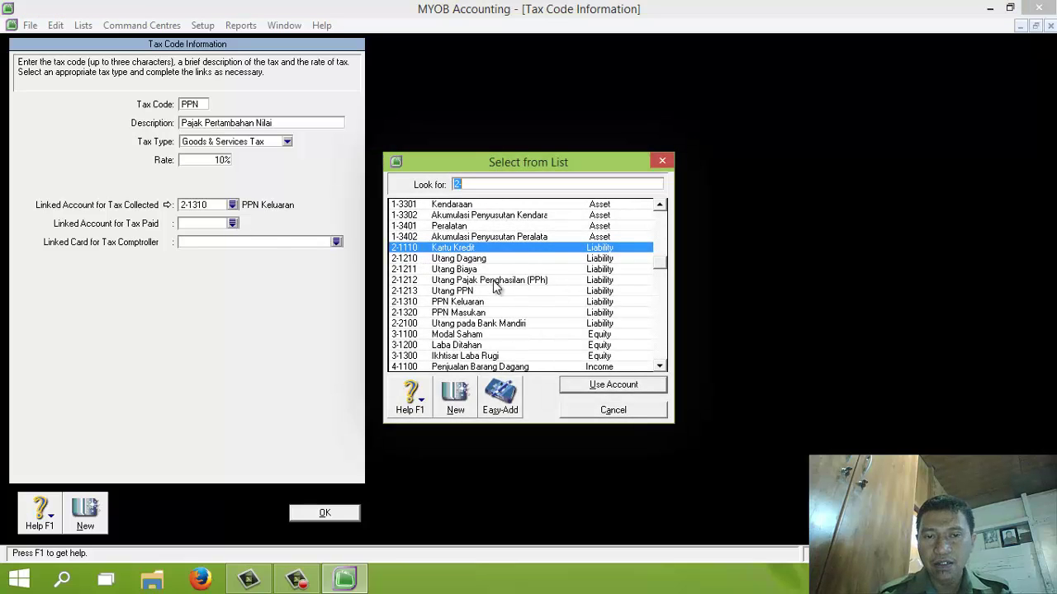
click(473, 314)
click(589, 386)
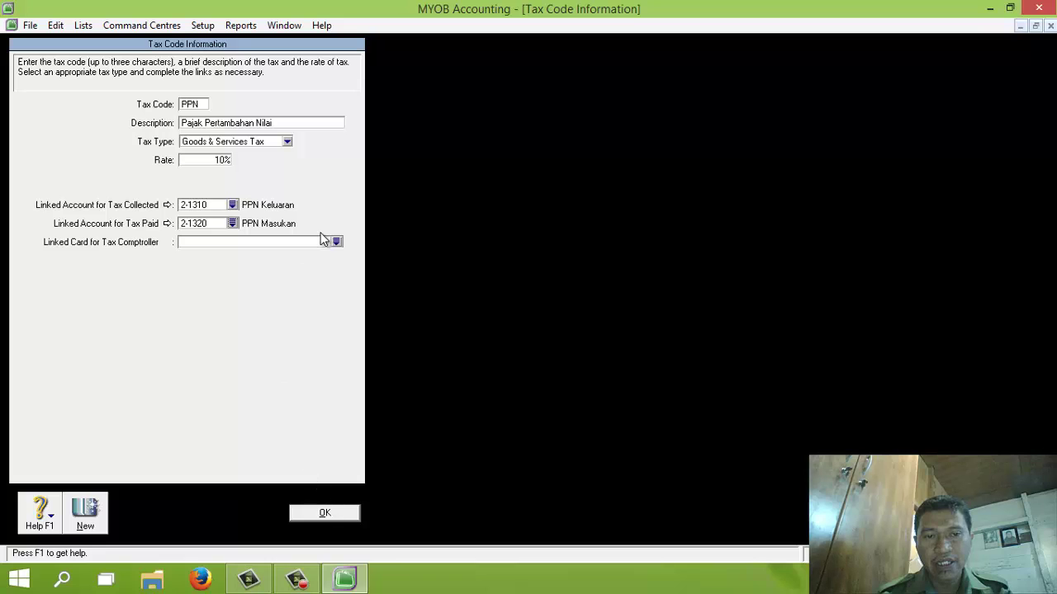
click(324, 515)
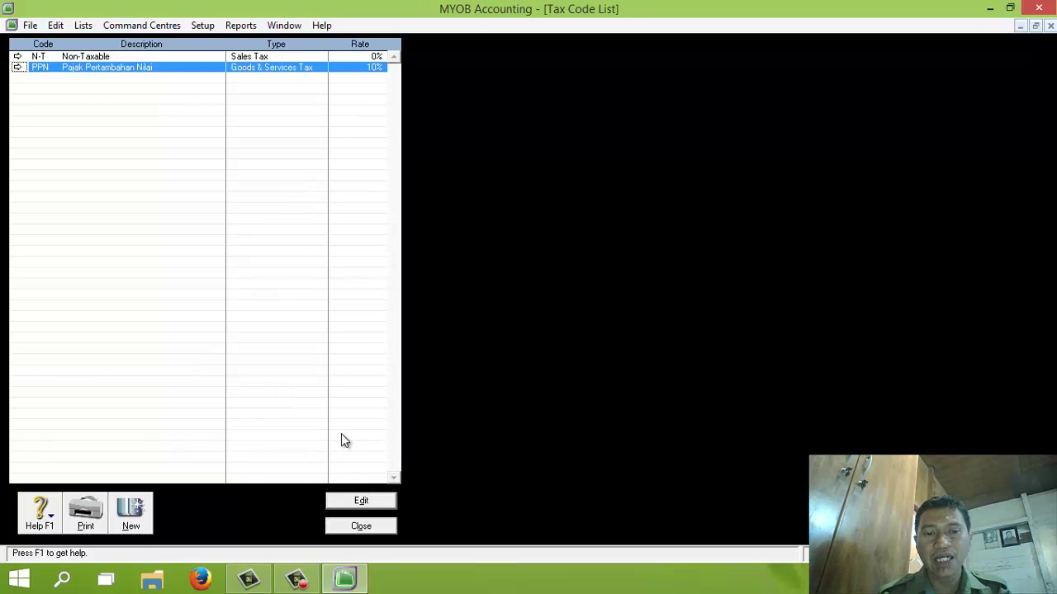
Step: Close the Tax Code List and open the empty Cards List from the Card File centre
click(360, 528)
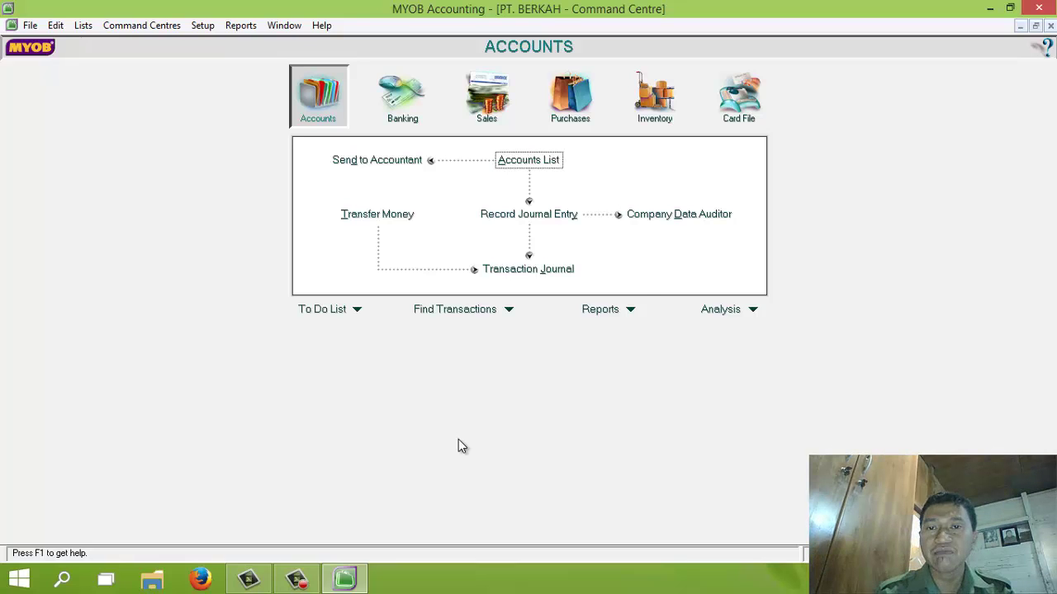
click(747, 101)
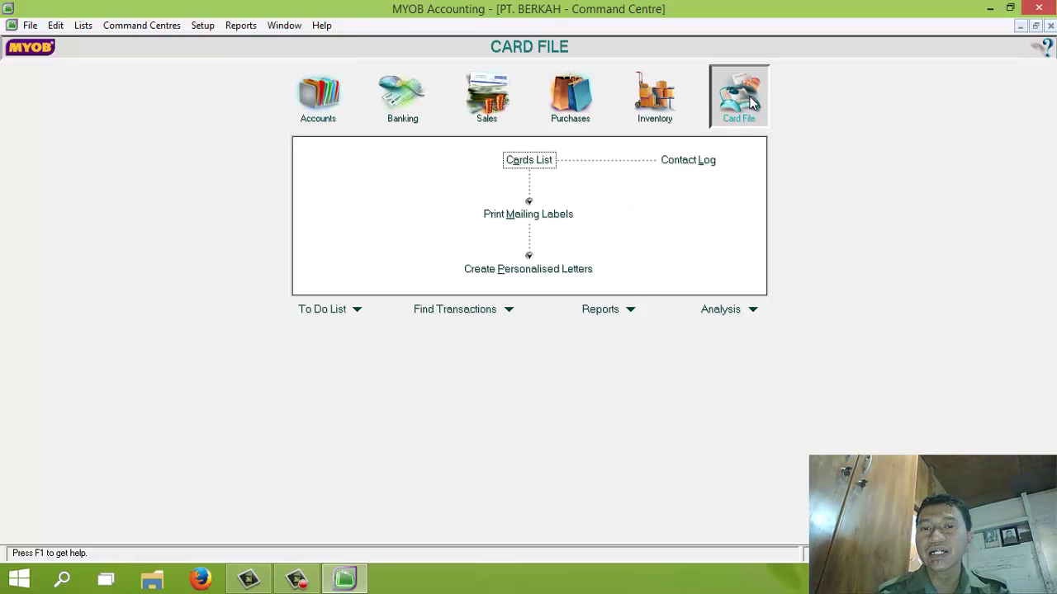
click(530, 164)
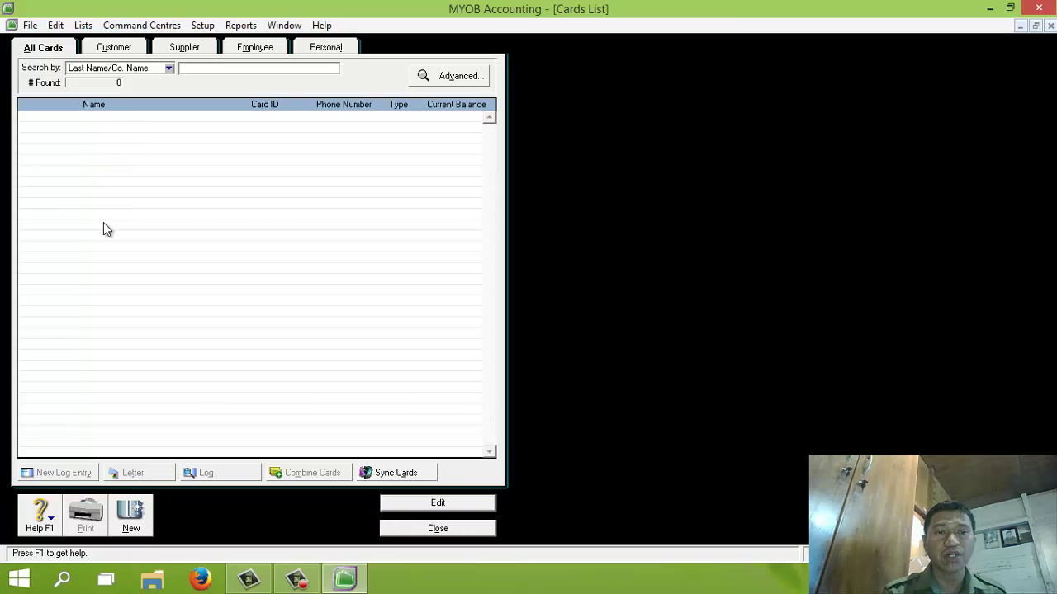
click(139, 512)
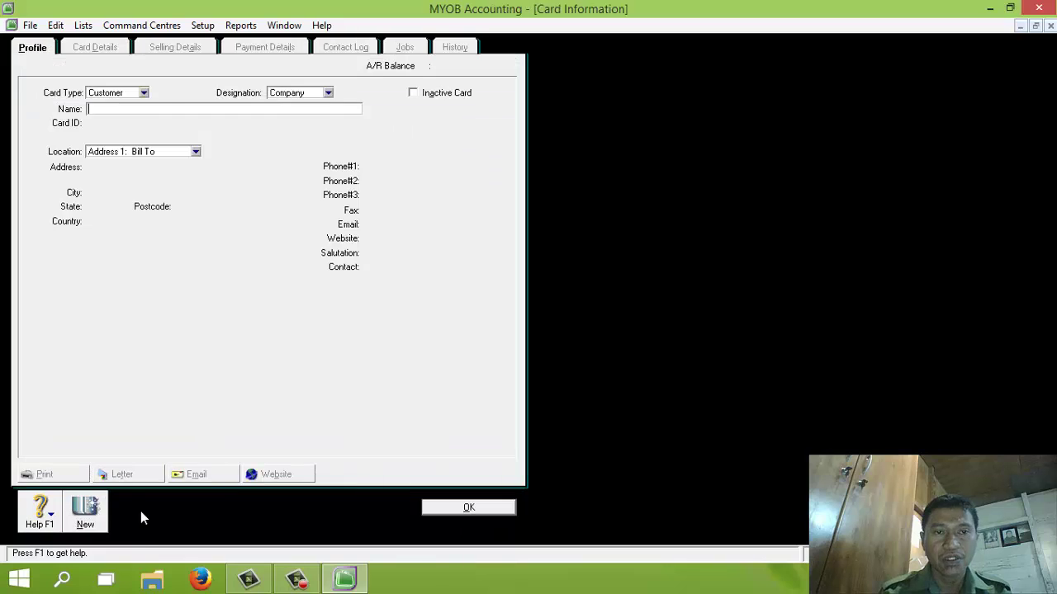
click(144, 92)
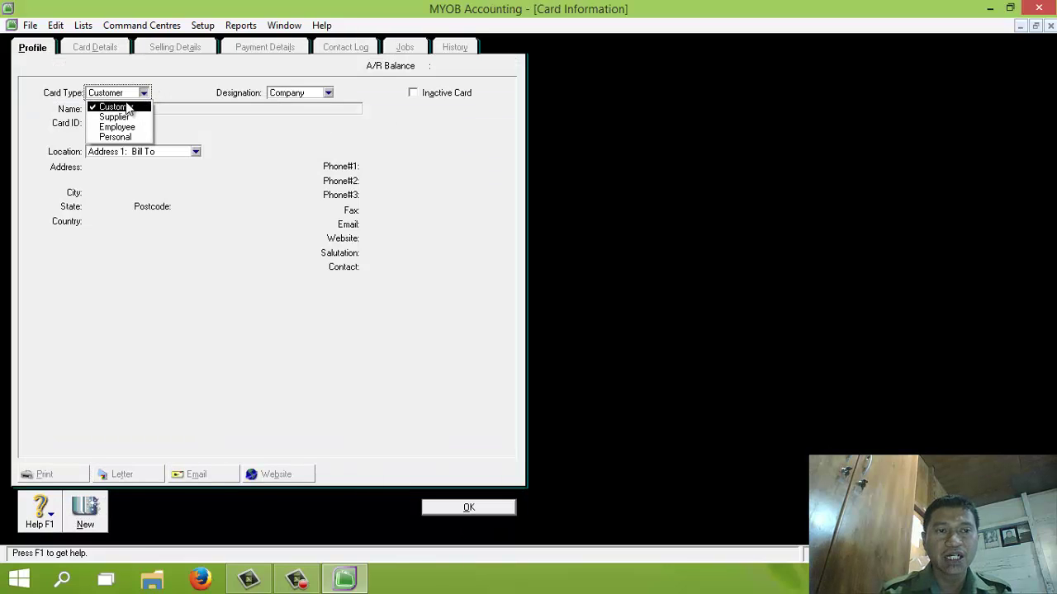
click(122, 108)
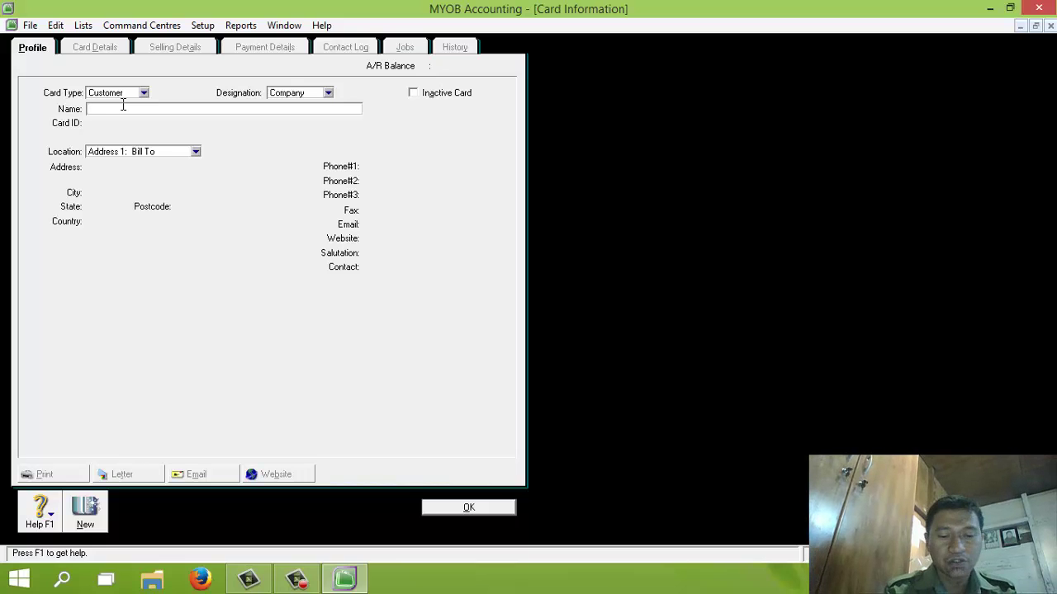
text(Toko Ale)
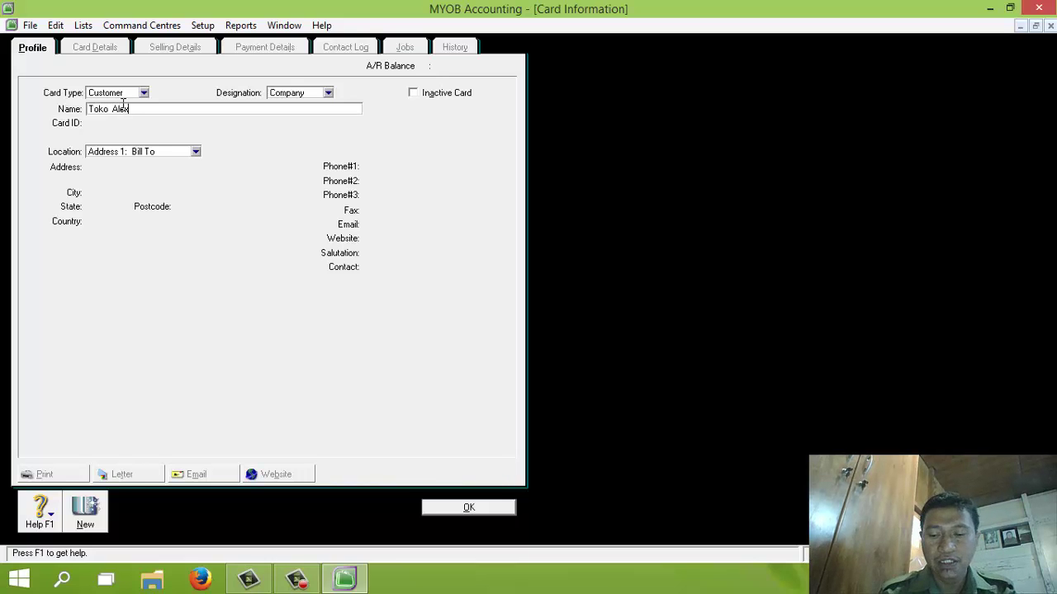
key(Tab)
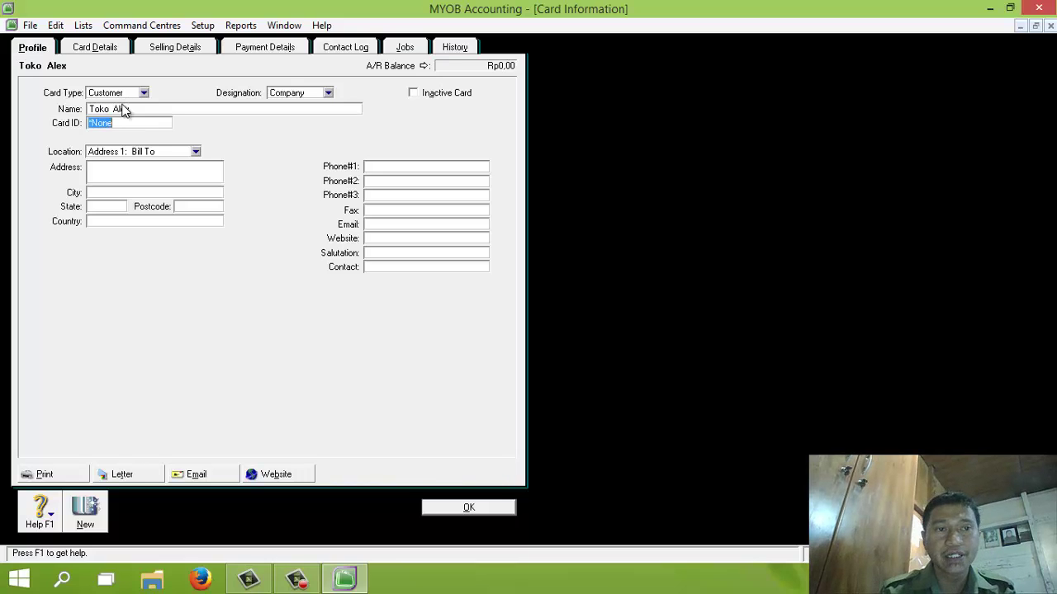
text(C001)
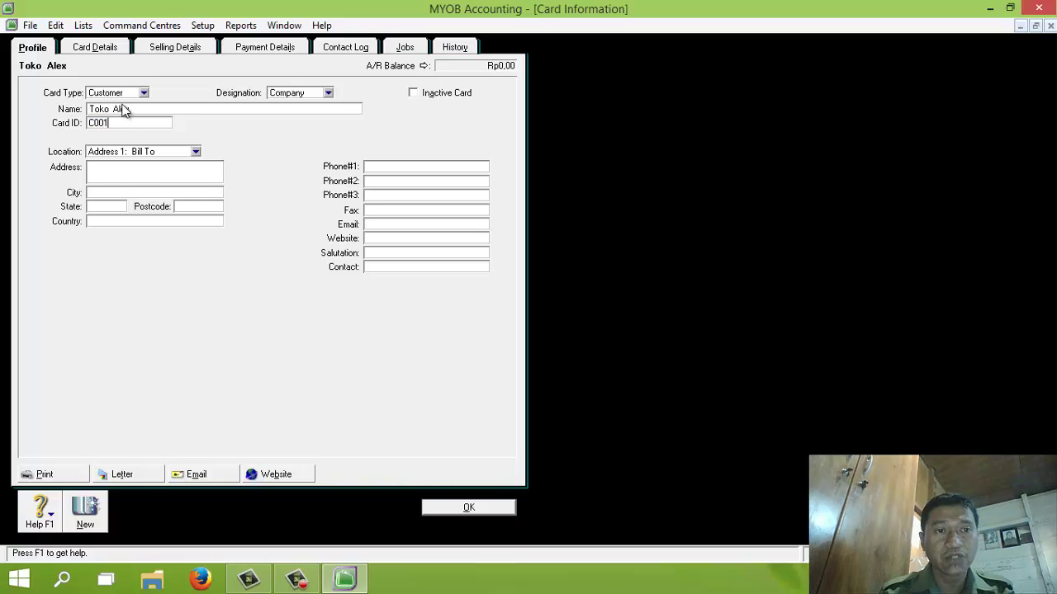
click(118, 169)
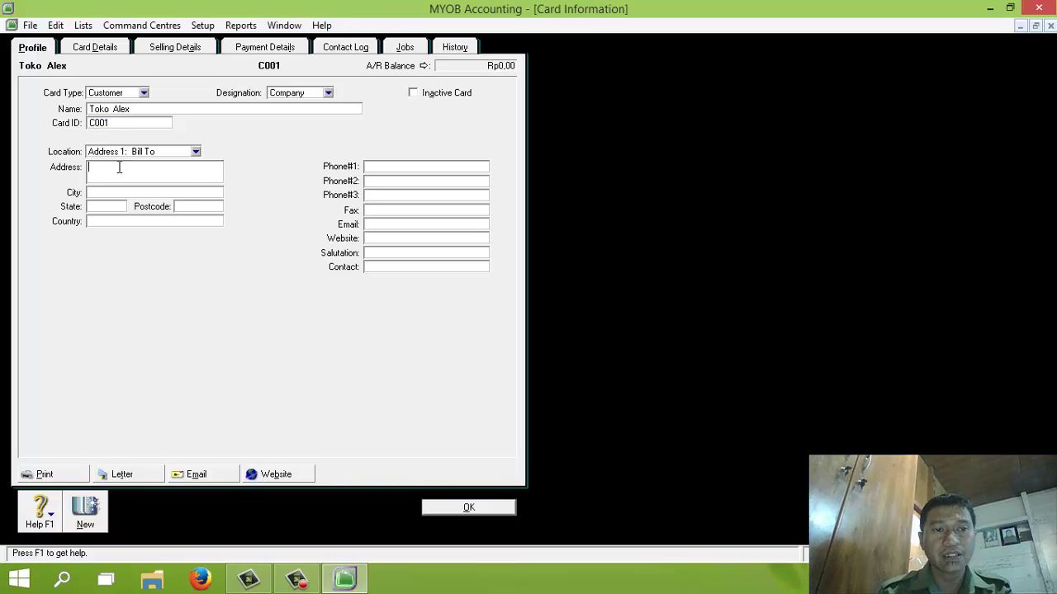
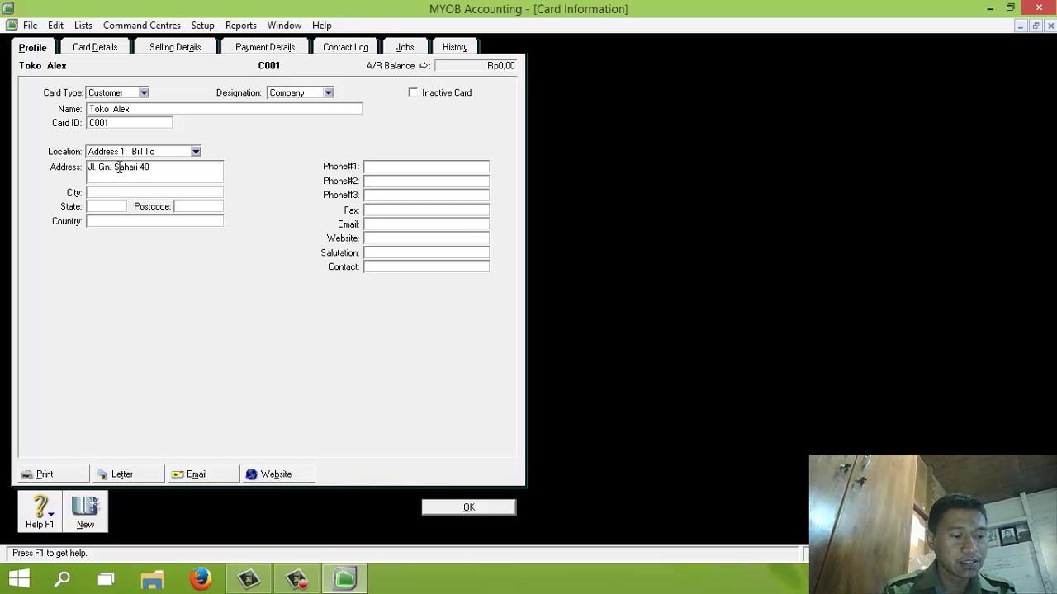
key(Tab)
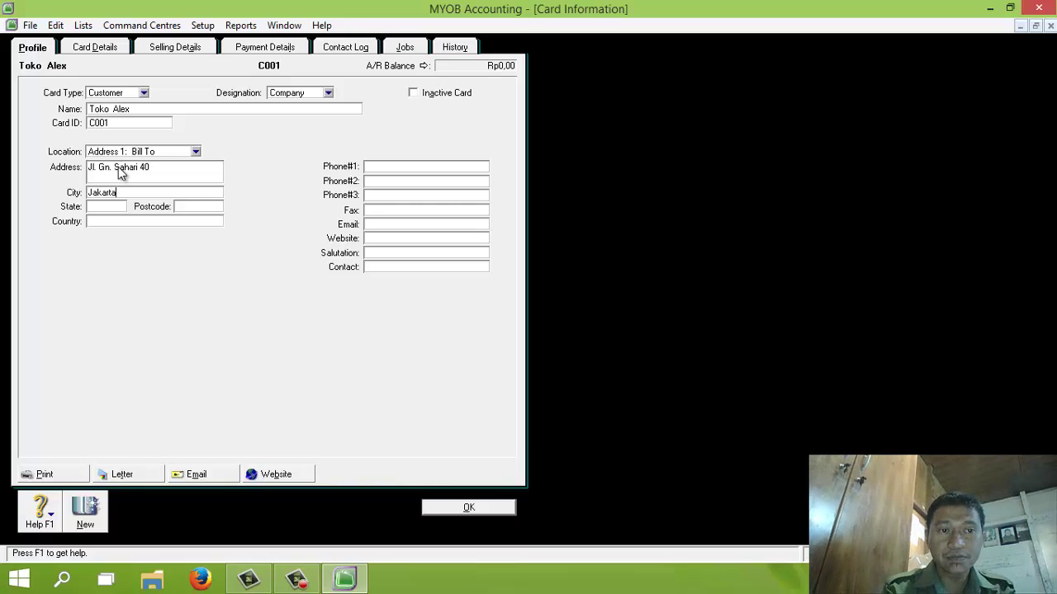
text(Jakarta)
key(Tab)
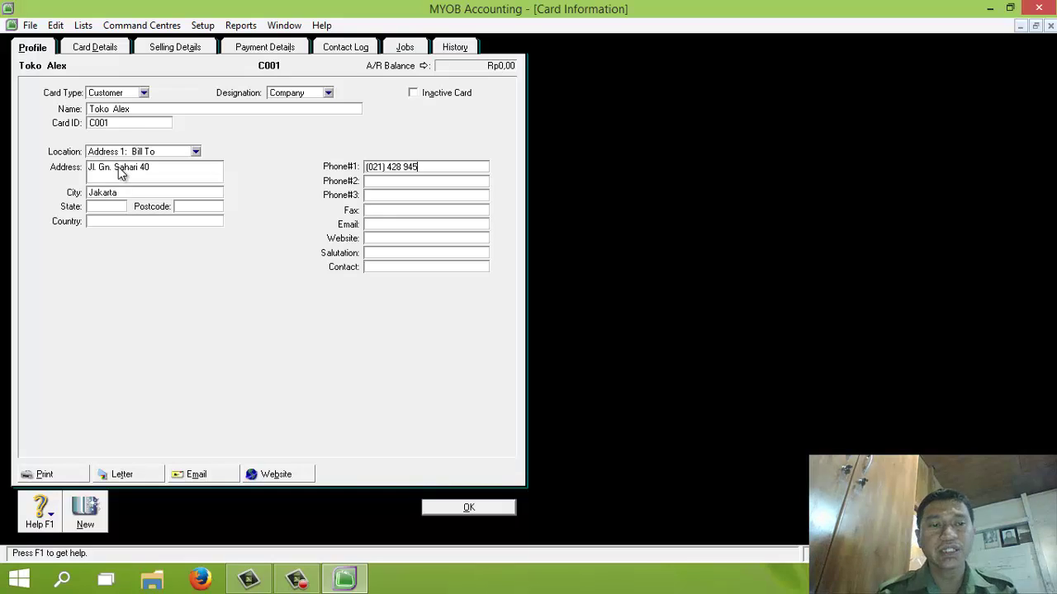
Step: Set Toko Alex's selling terms to 10 discount days, 30 days due, 1% discount, 1% late charge, and save
click(175, 49)
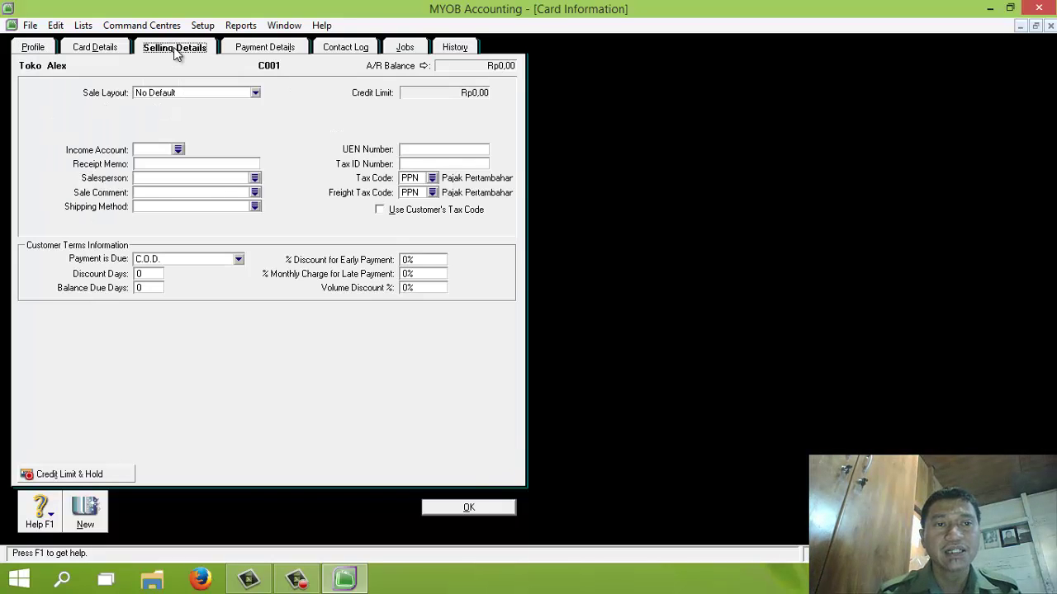
click(163, 257)
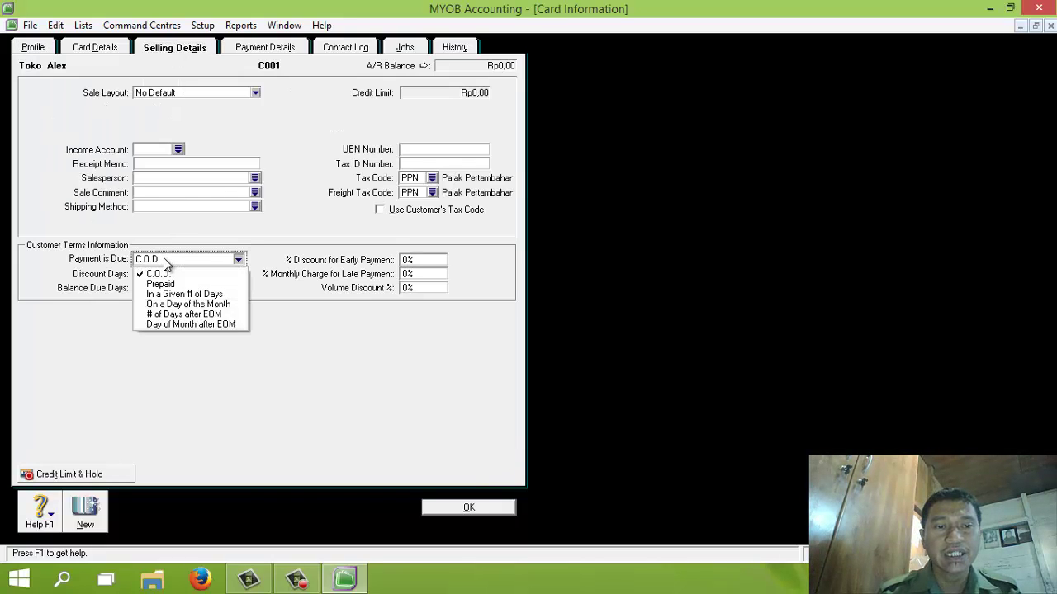
click(166, 294)
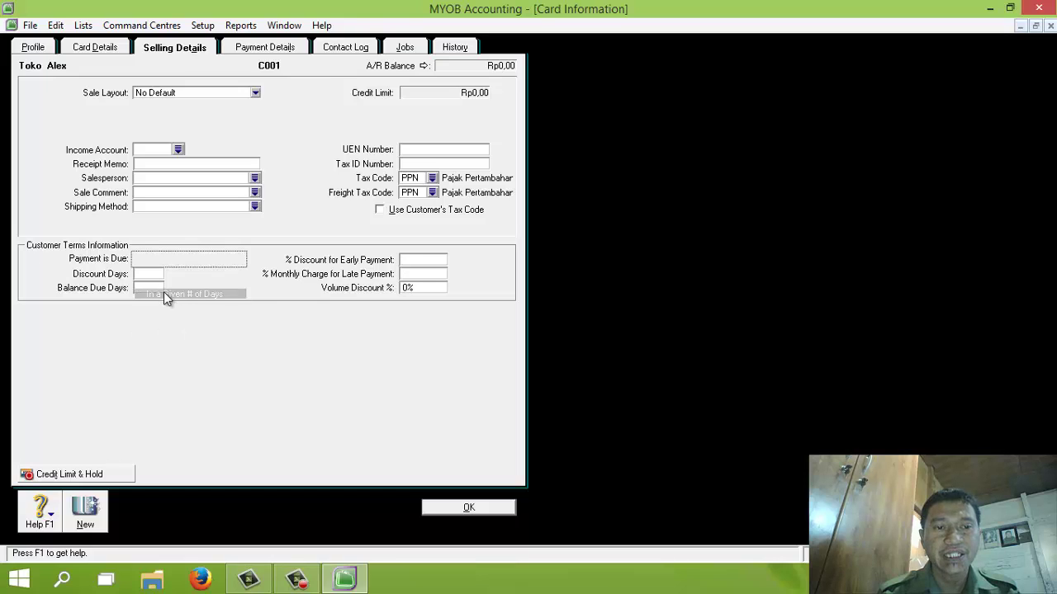
click(141, 274)
text(1)
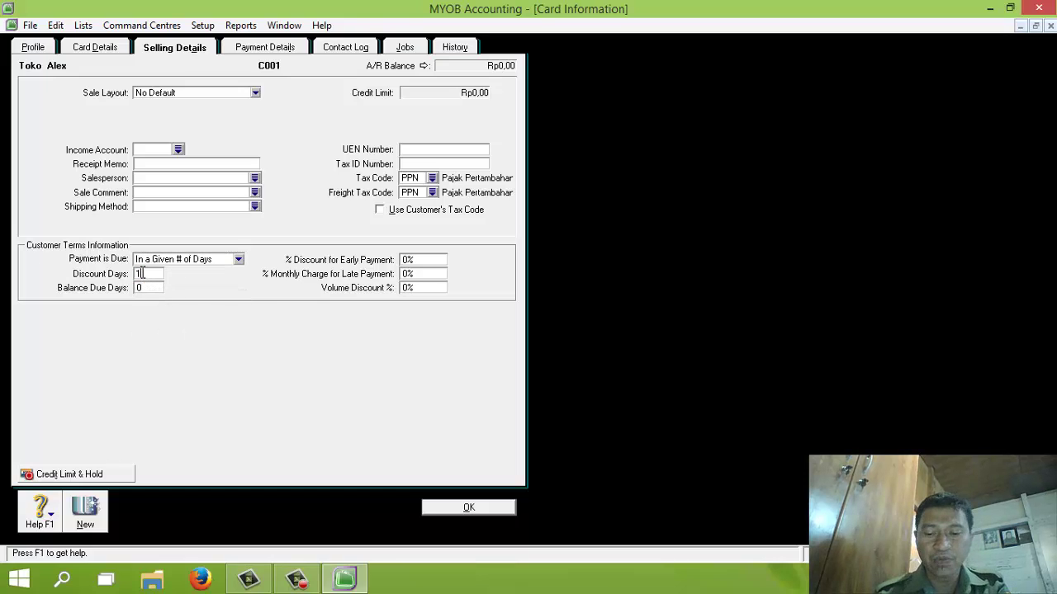
text(0)
click(148, 287)
text(3)
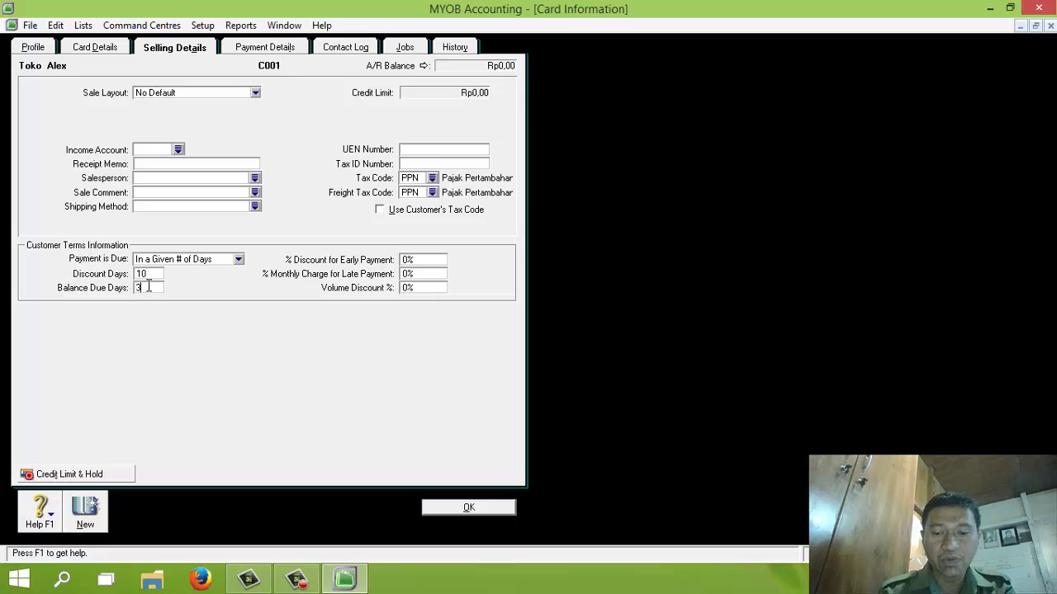
text(0)
click(415, 260)
text(1)
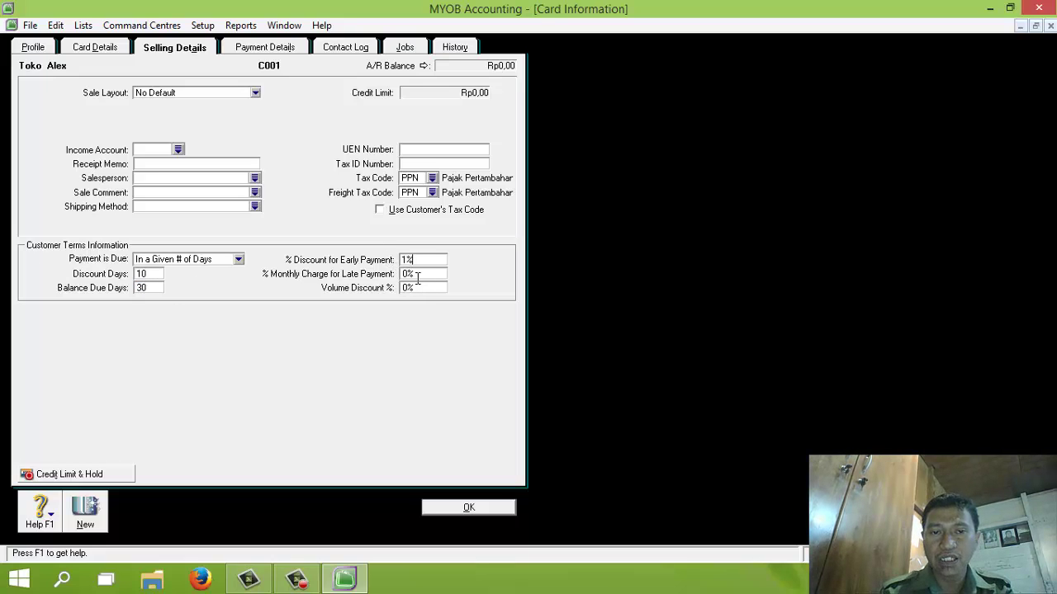
click(417, 276)
text(1%)
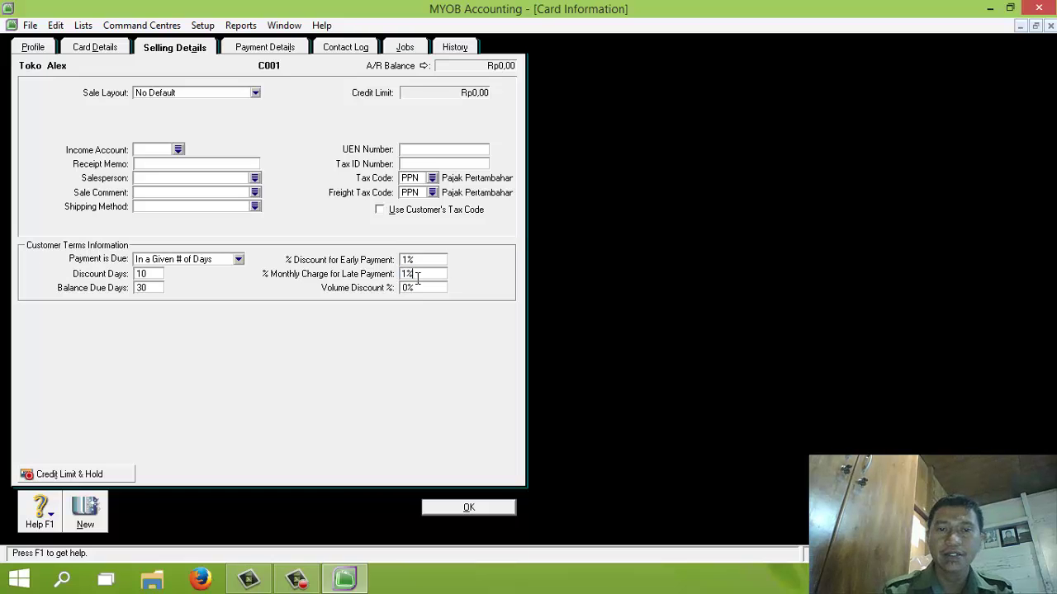
click(467, 508)
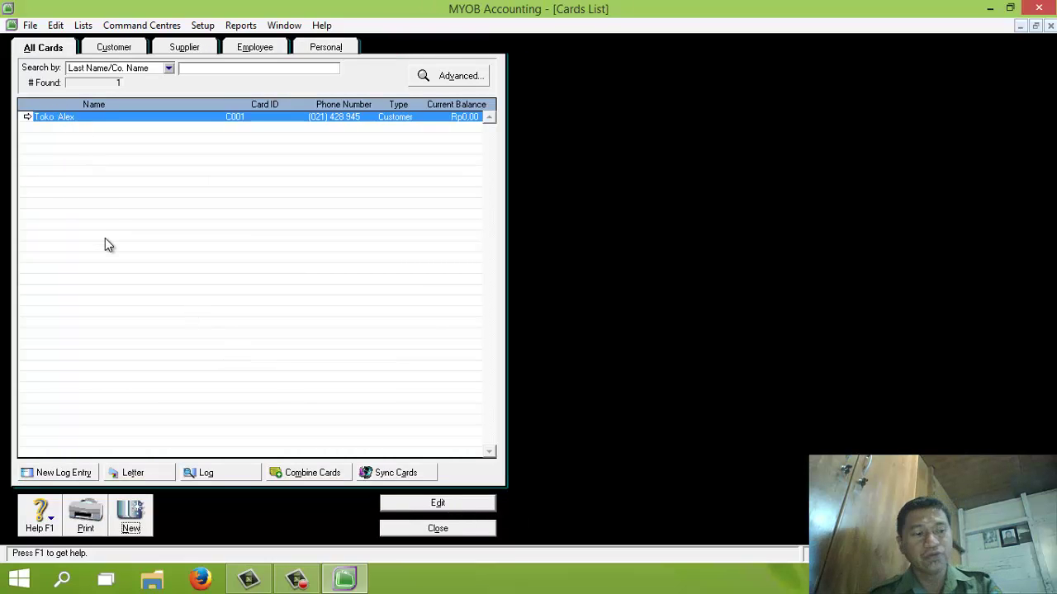
Step: Create a new customer card Toko Baru with ID C002 and its phone number
click(132, 516)
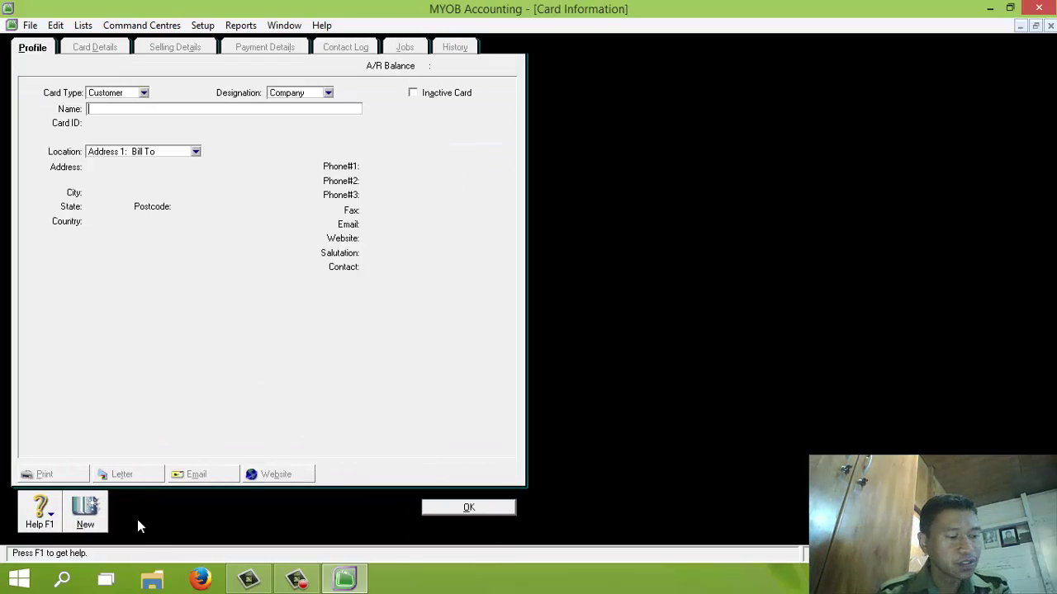
text(Toko Baru)
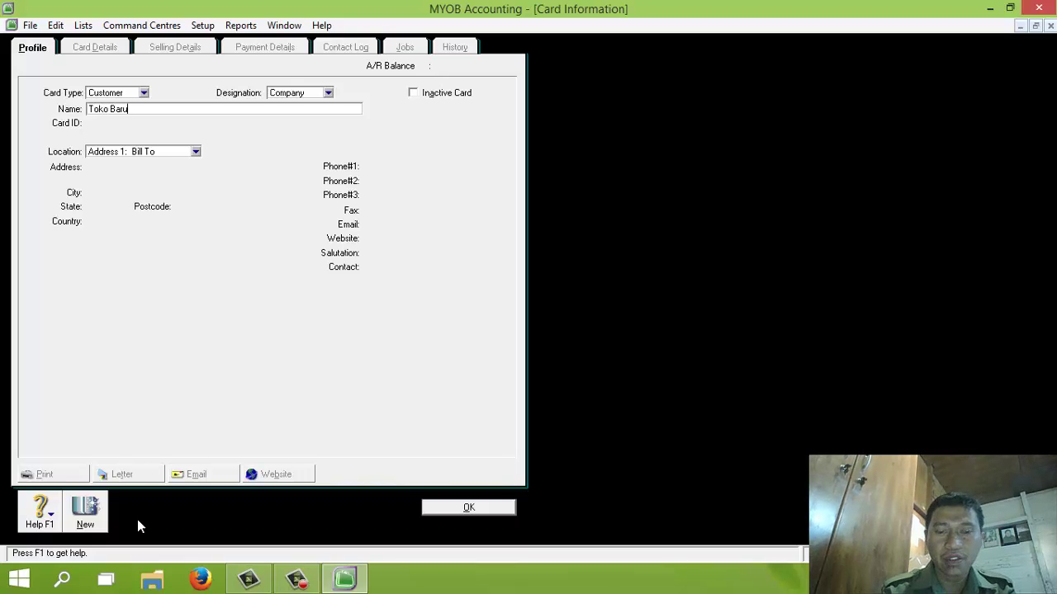
key(Tab)
text(C0)
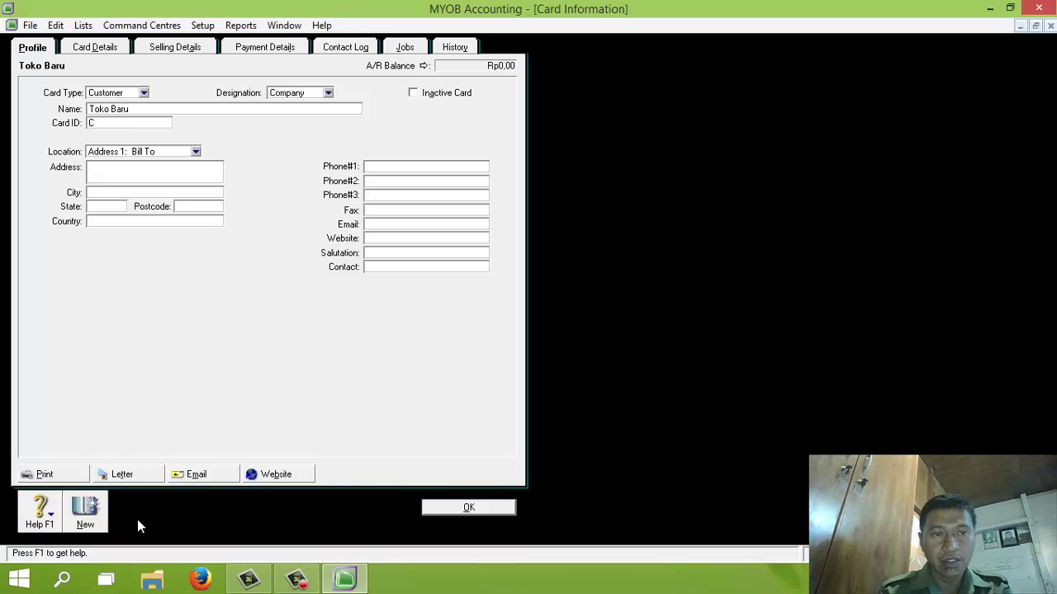
key(Tab)
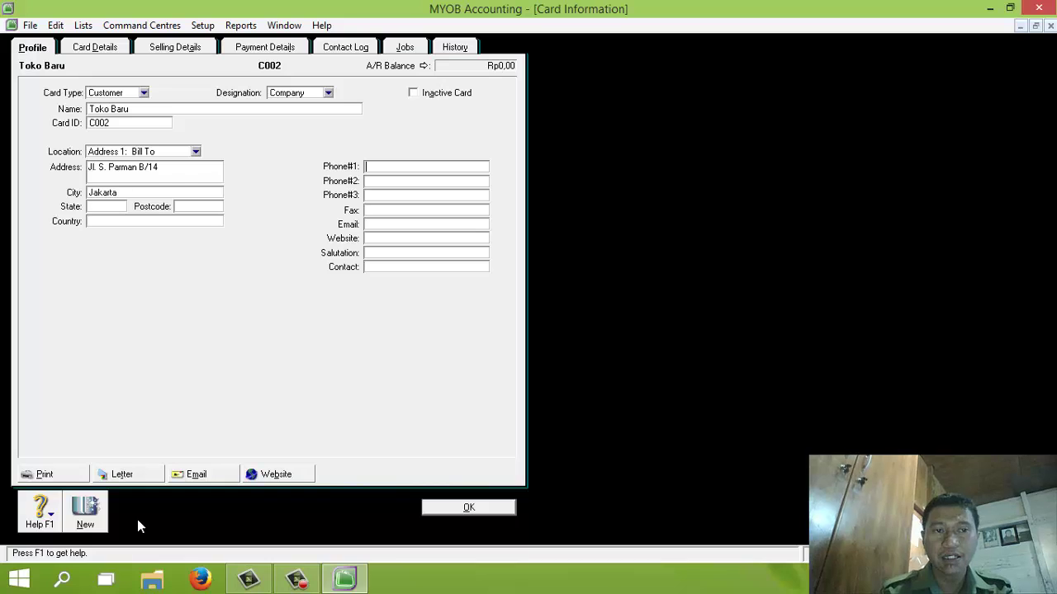
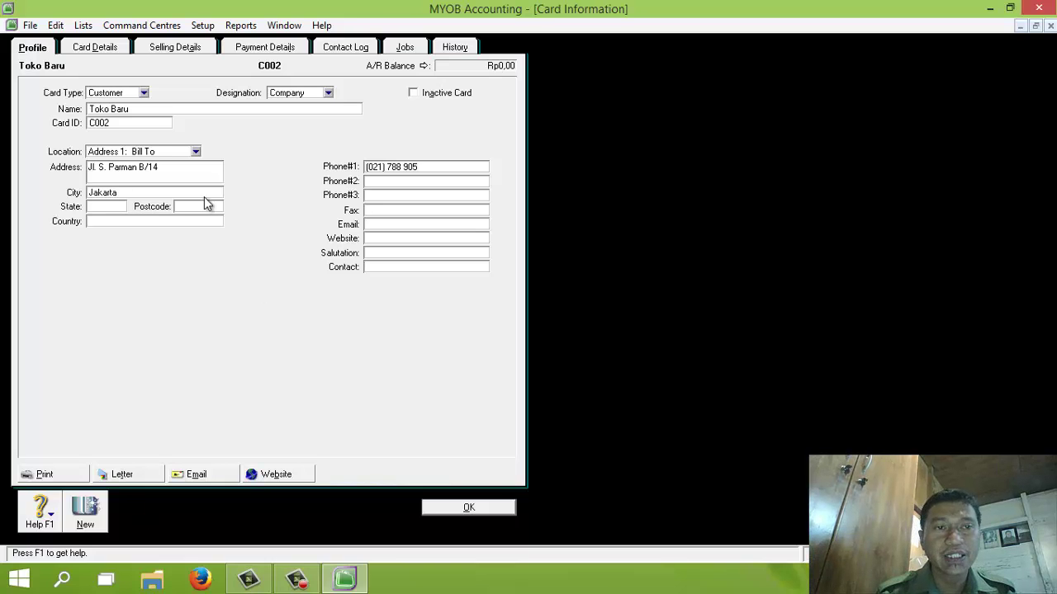
Step: Give Toko Baru terms due in a given number of days with 1% discount and 1% late charge, and save
click(174, 49)
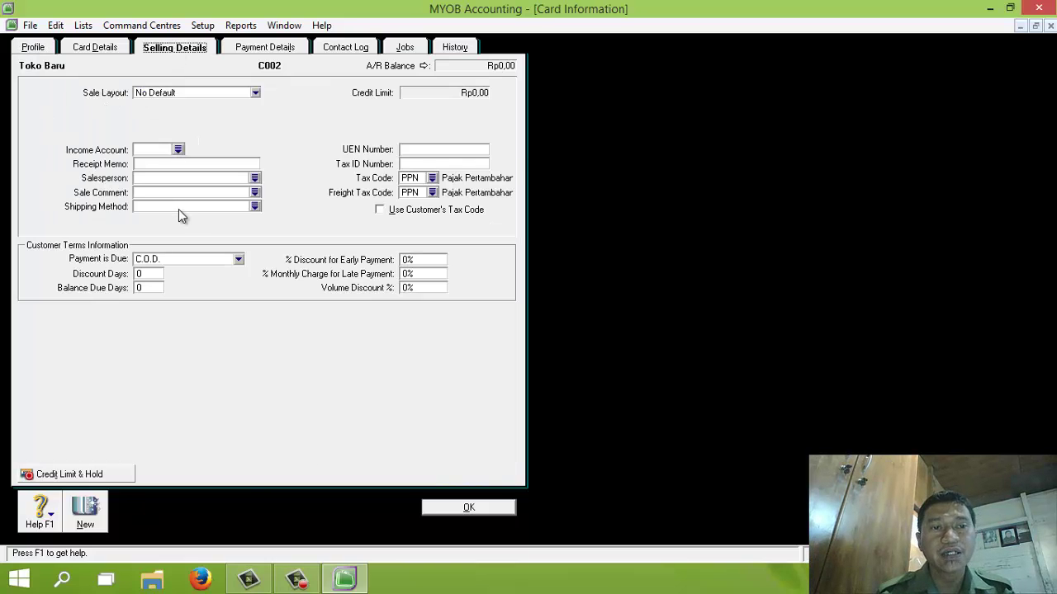
click(181, 258)
click(183, 293)
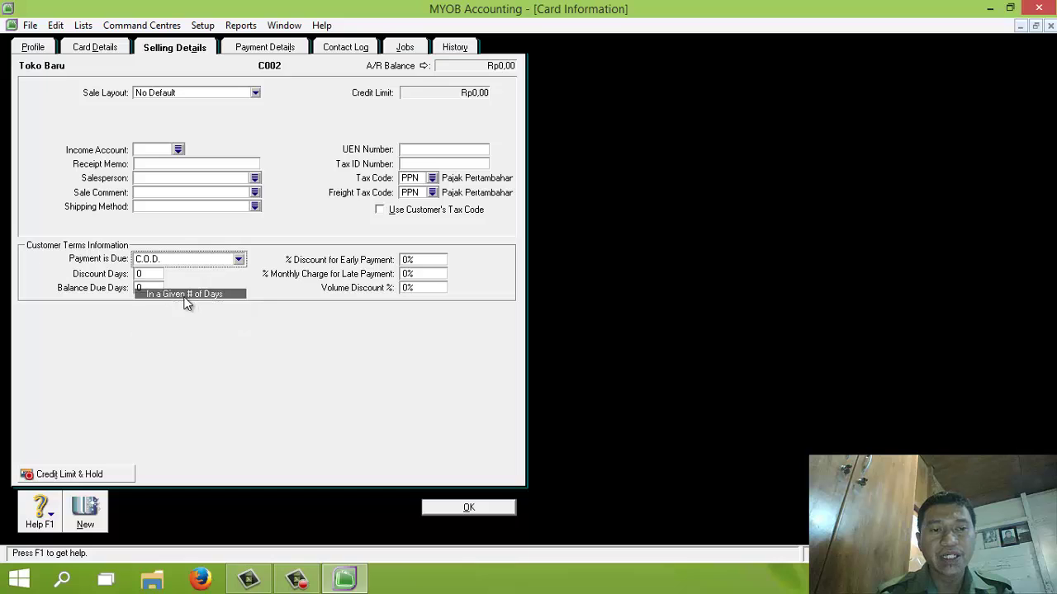
click(153, 273)
text(10)
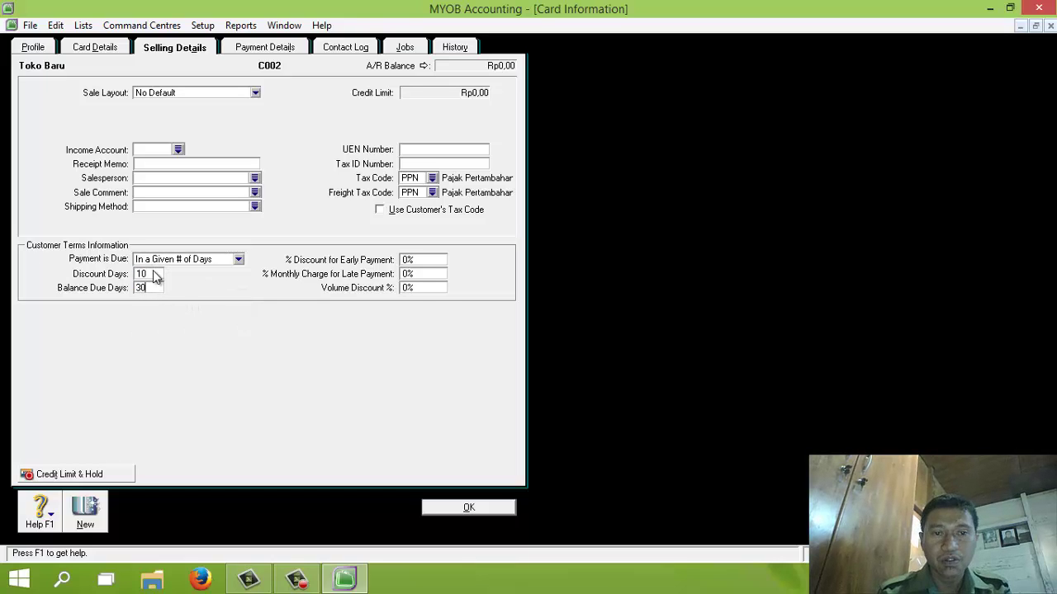
key(Tab)
text(1)
key(Tab)
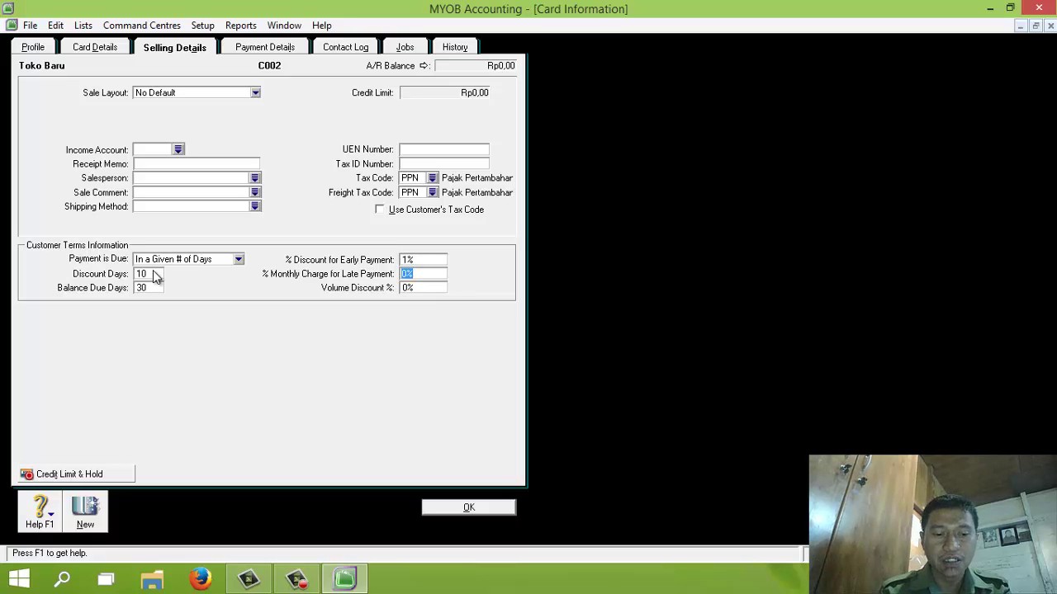
text(1)
click(315, 384)
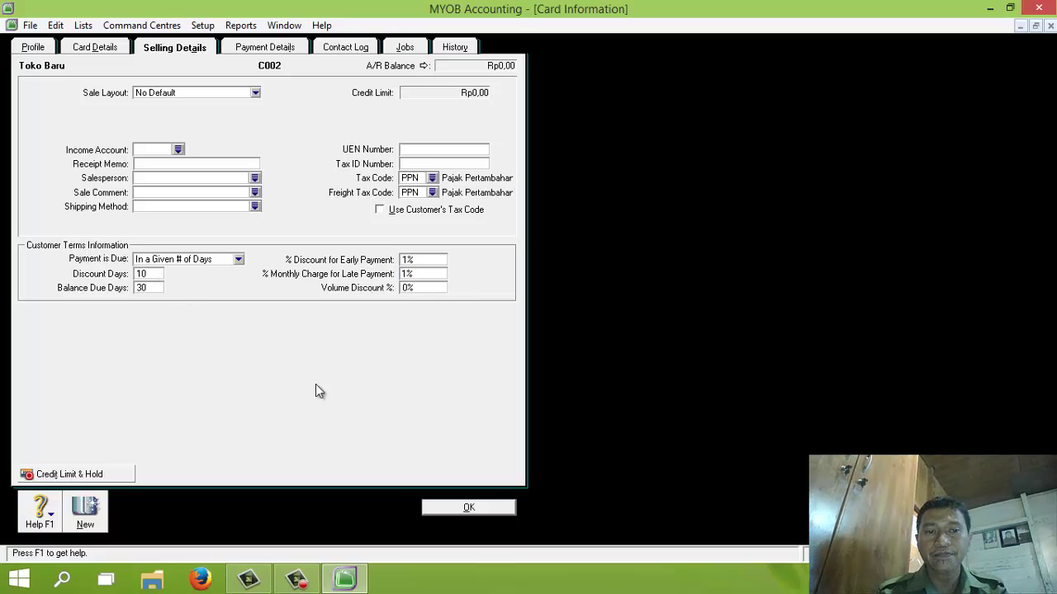
click(461, 502)
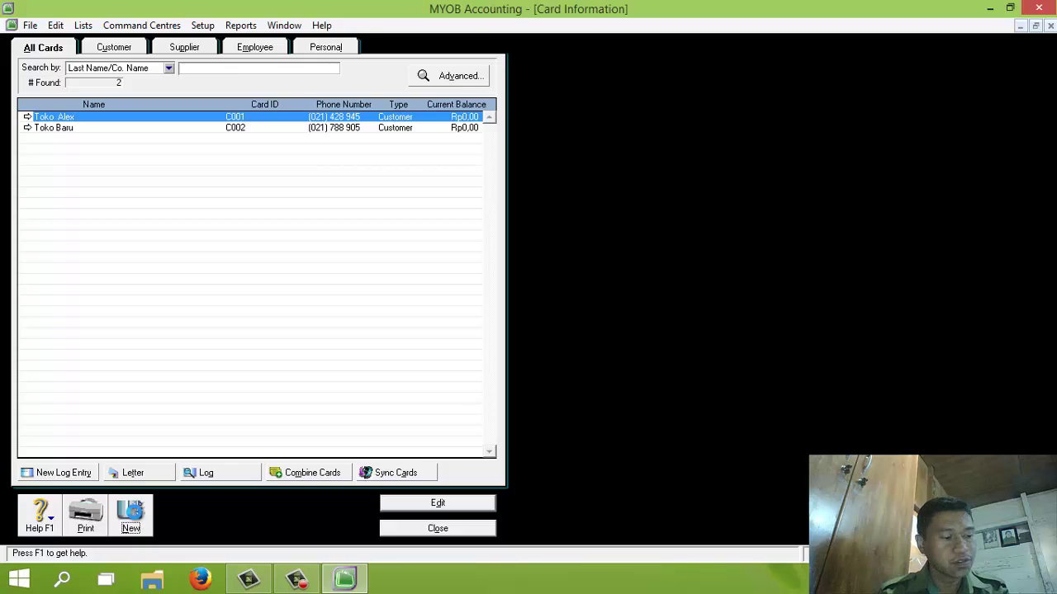
click(132, 516)
text(Toko)
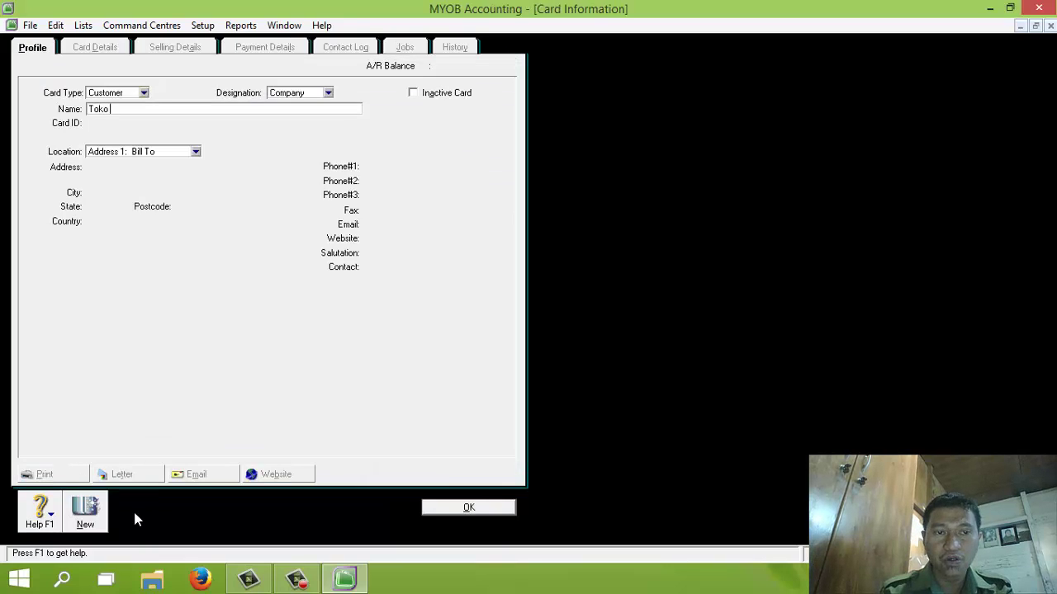
text( Contoh)
key(Tab)
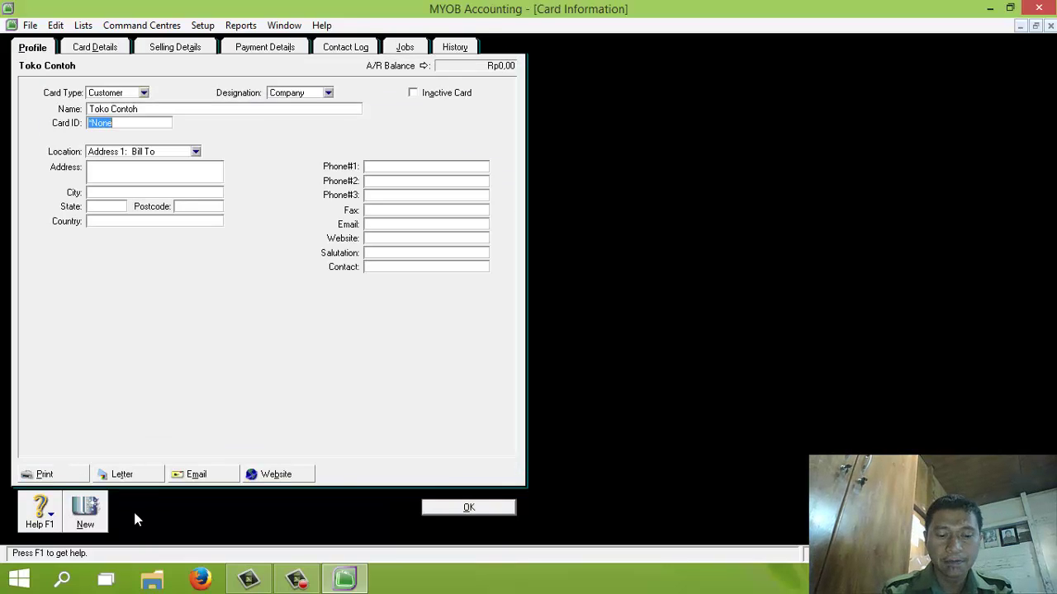
text(C003)
key(Tab)
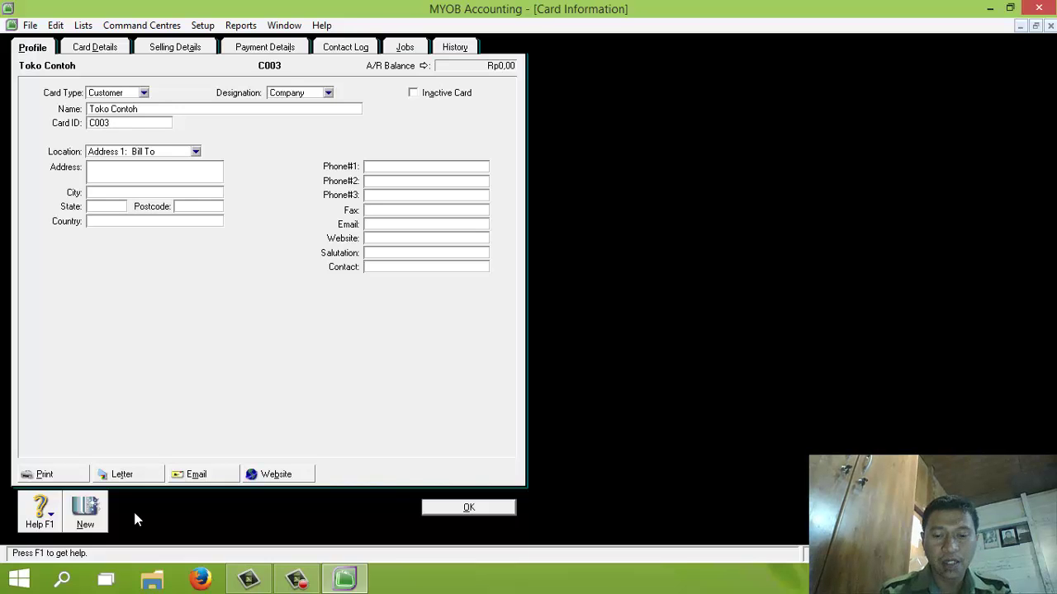
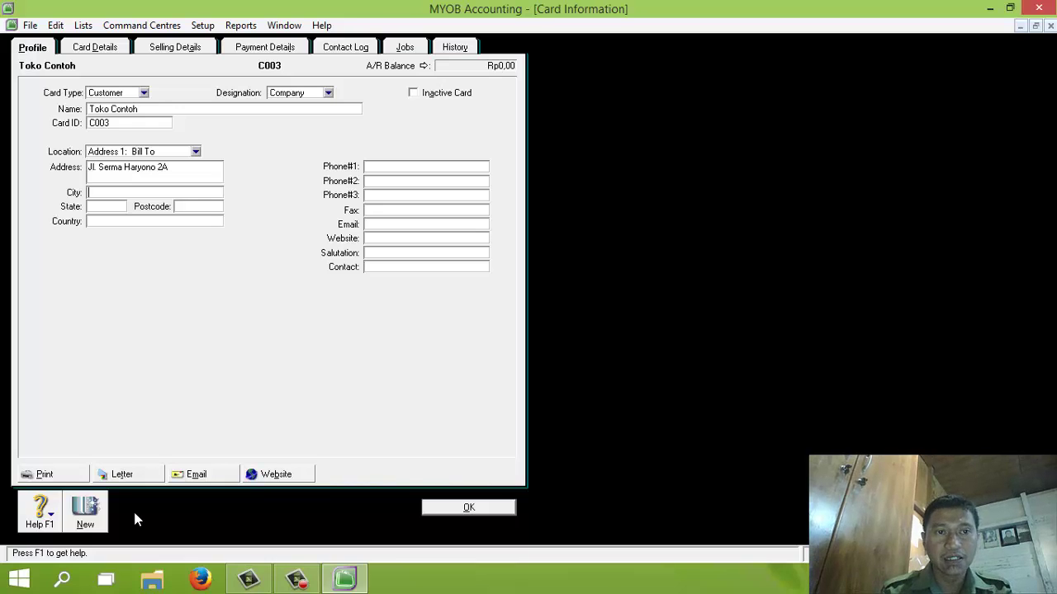
click(134, 191)
text(Jakarta)
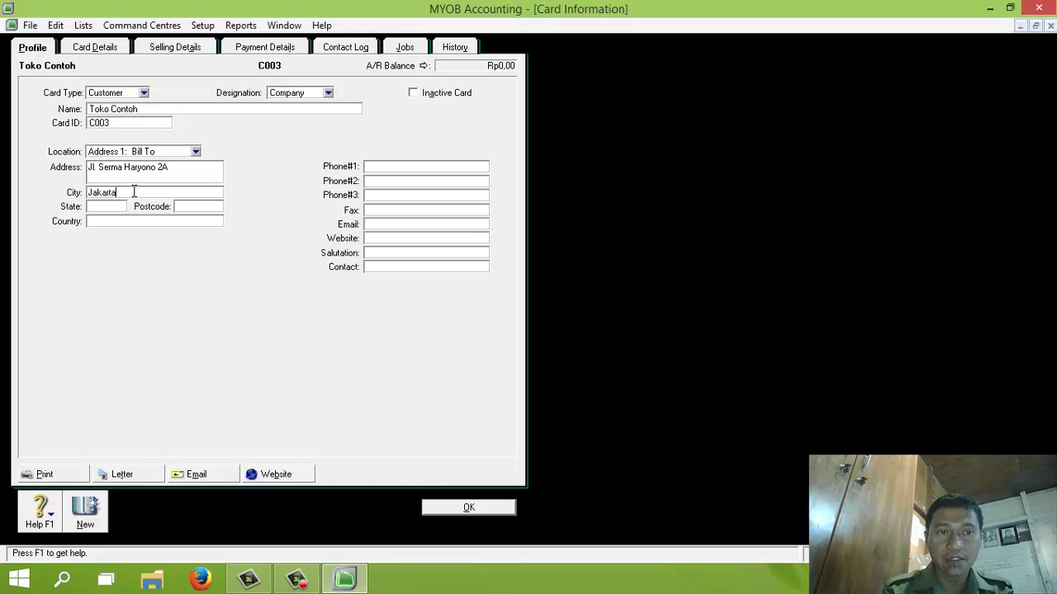
key(Tab)
key(Tab)
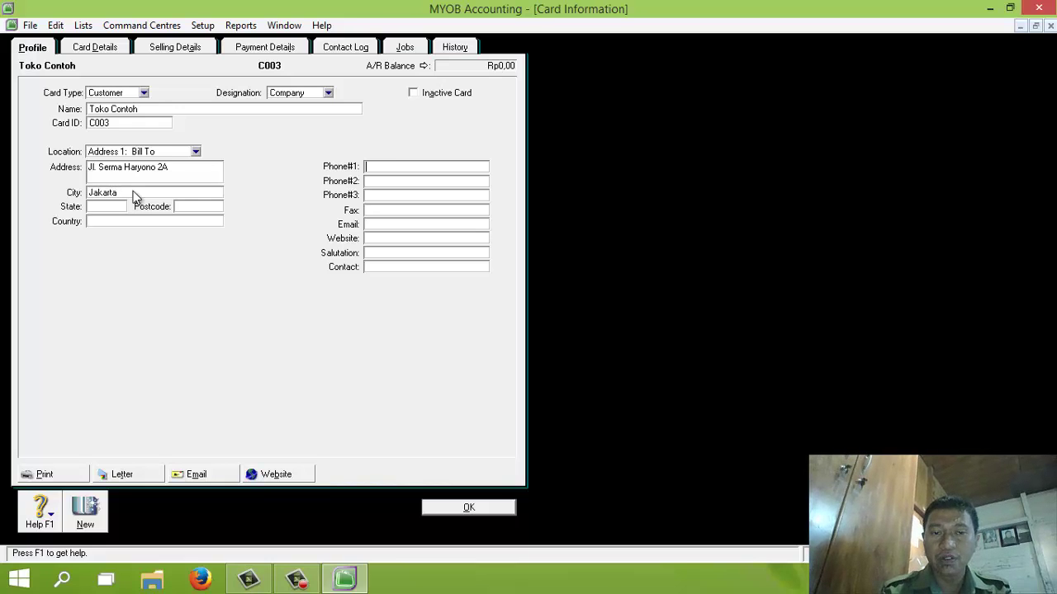
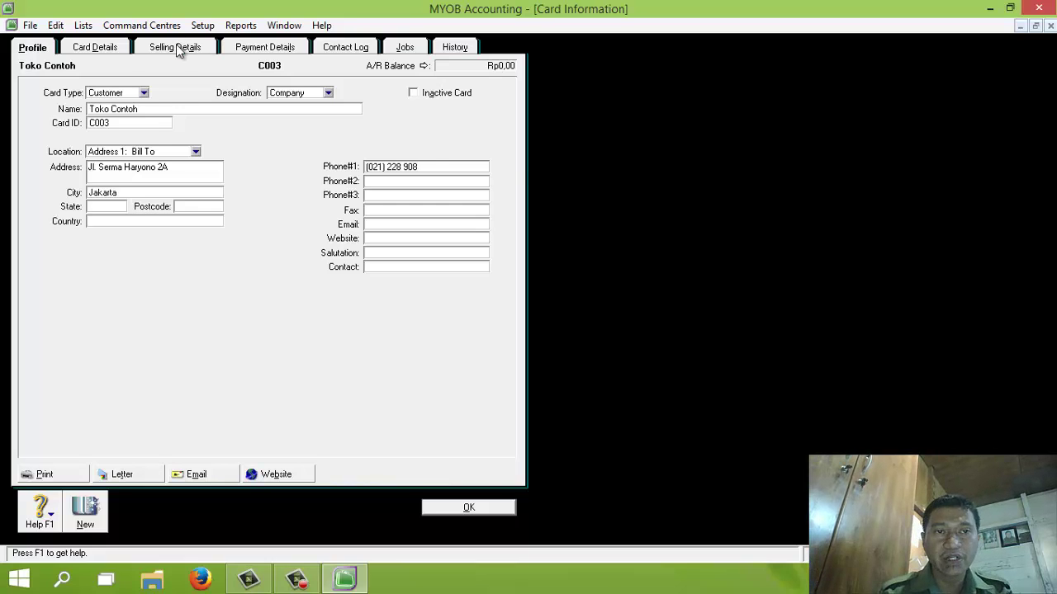
Step: Set Toko Contoh's terms to 10 discount days, 30 days due, 1% discount, 1% late charge, and save
click(175, 50)
click(174, 261)
click(176, 294)
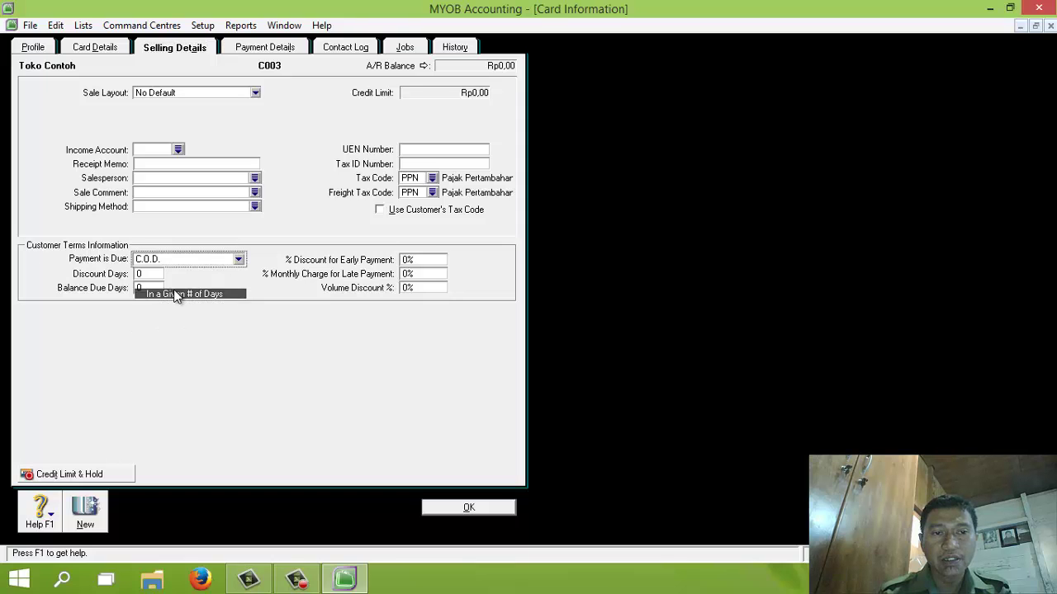
click(147, 274)
text(1)
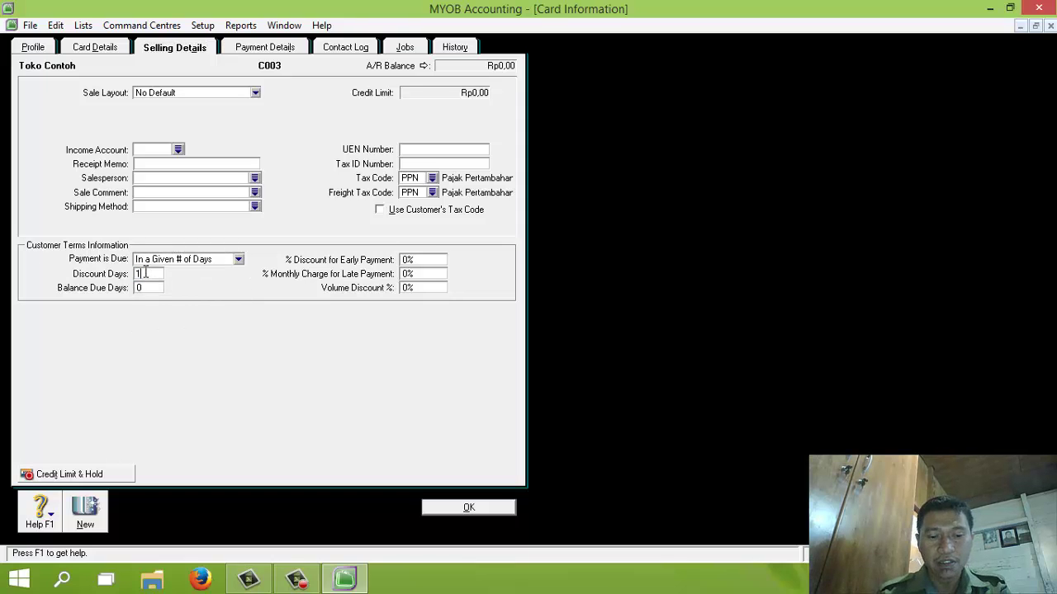
text(0)
key(Tab)
text(30)
key(Tab)
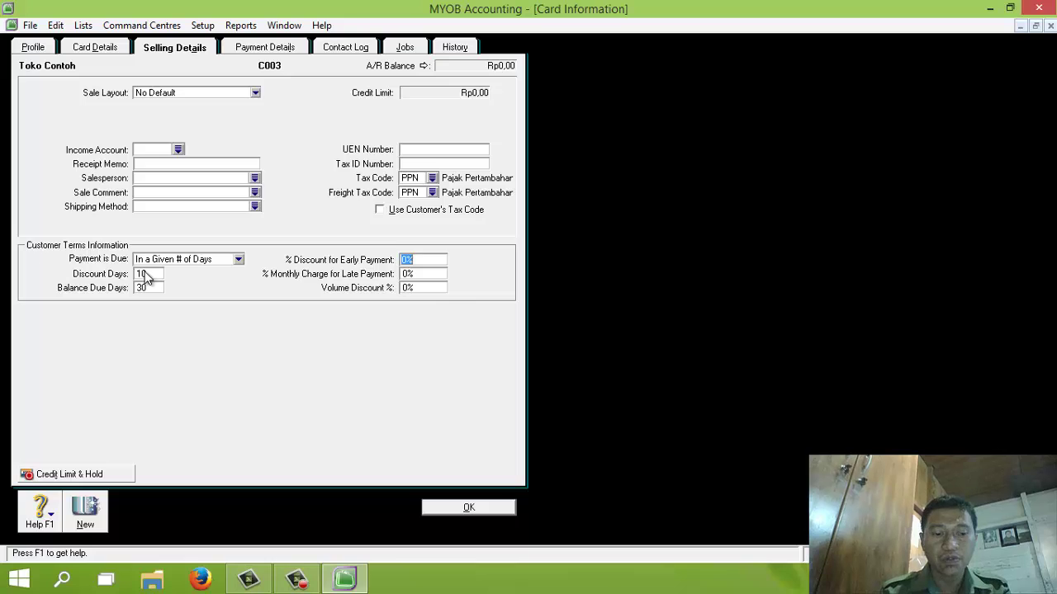
text(1)
key(Tab)
text(1)
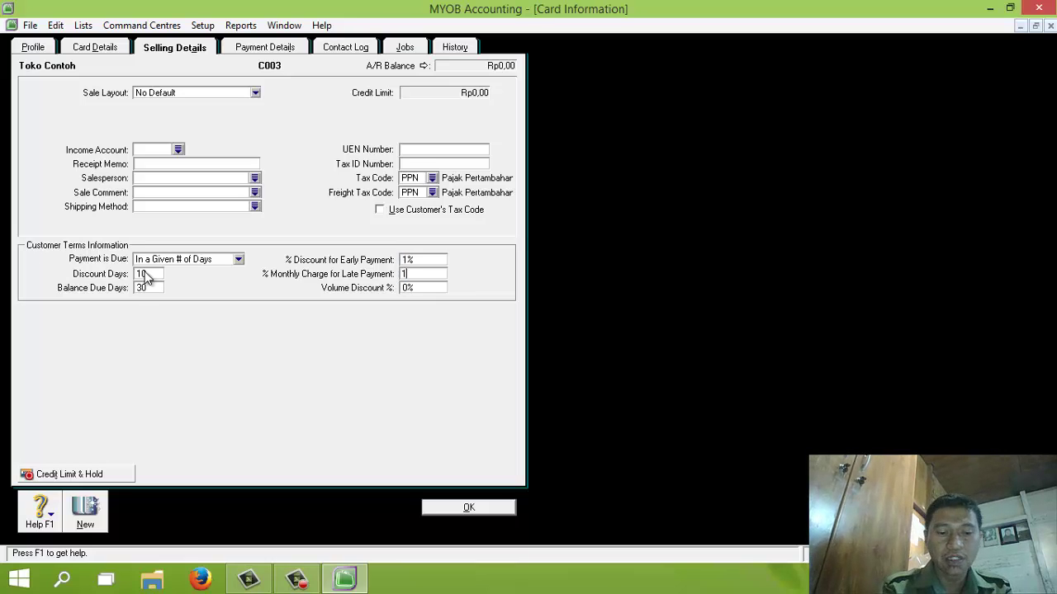
click(447, 506)
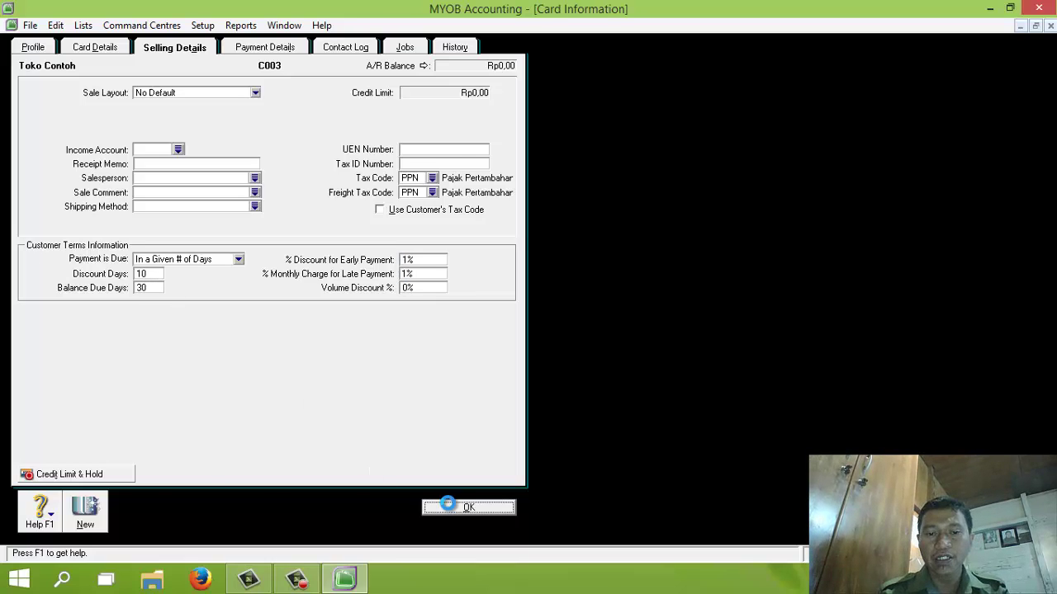
click(130, 520)
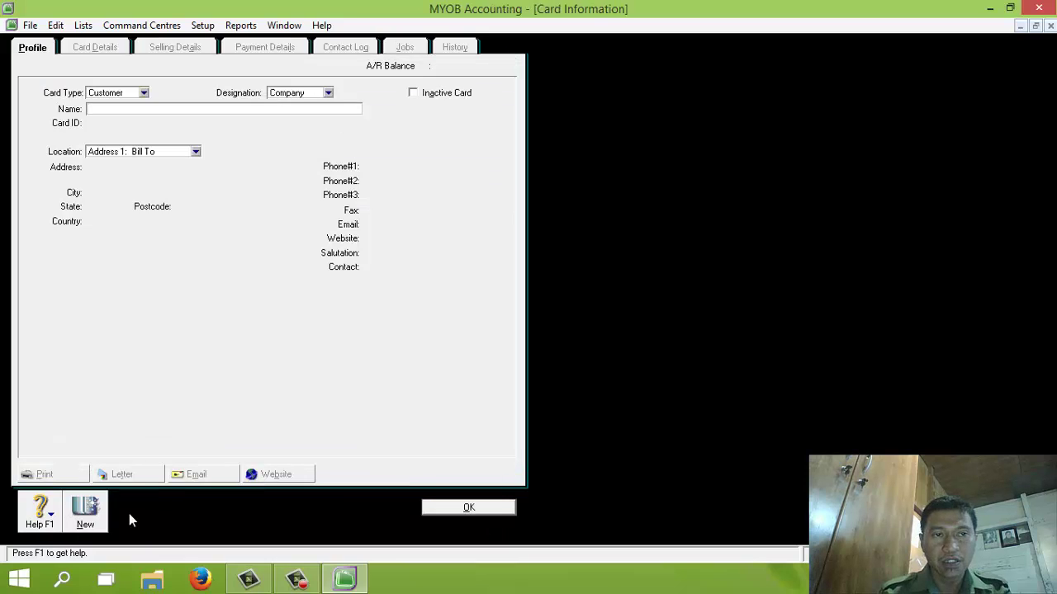
text(Toko)
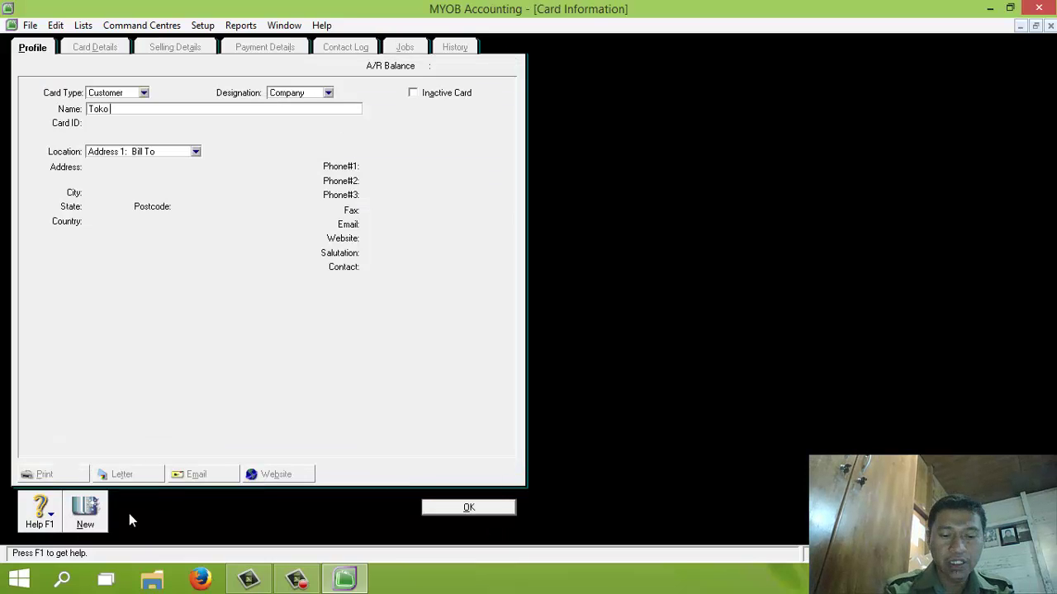
text( Dita)
key(Tab)
text(C00)
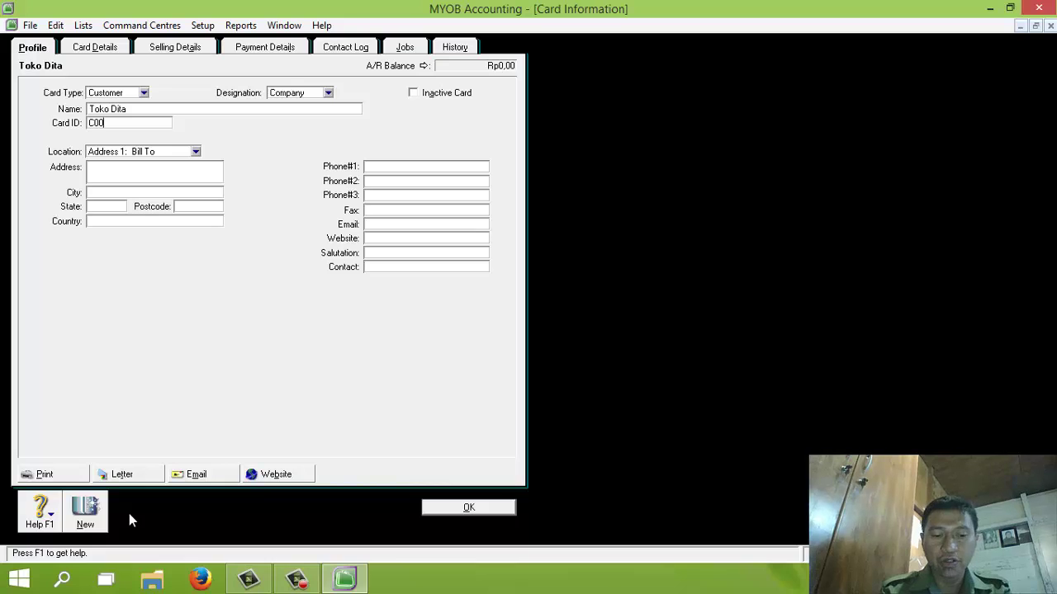
text(4)
key(Tab)
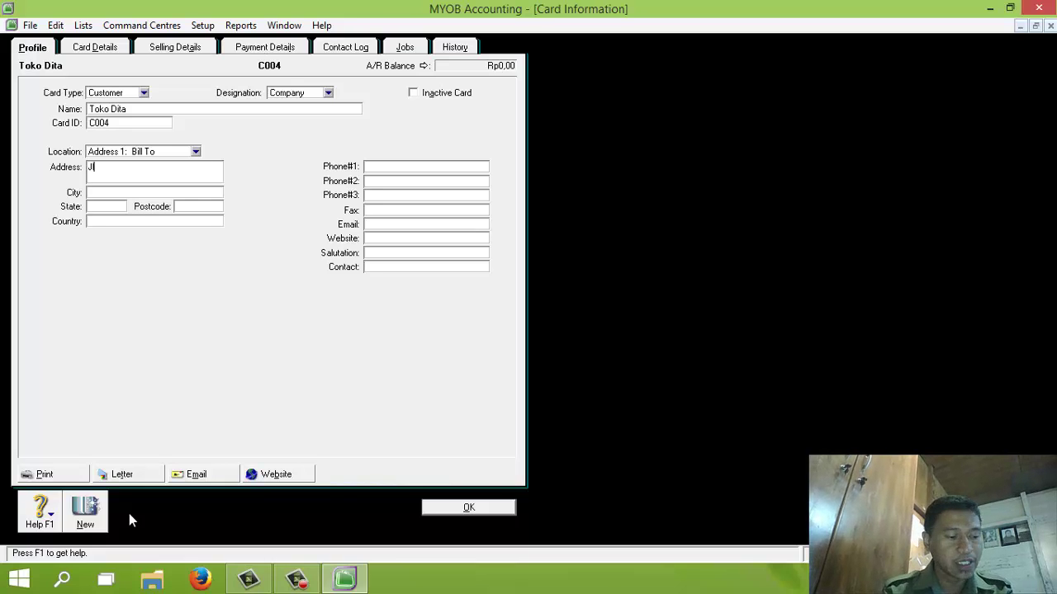
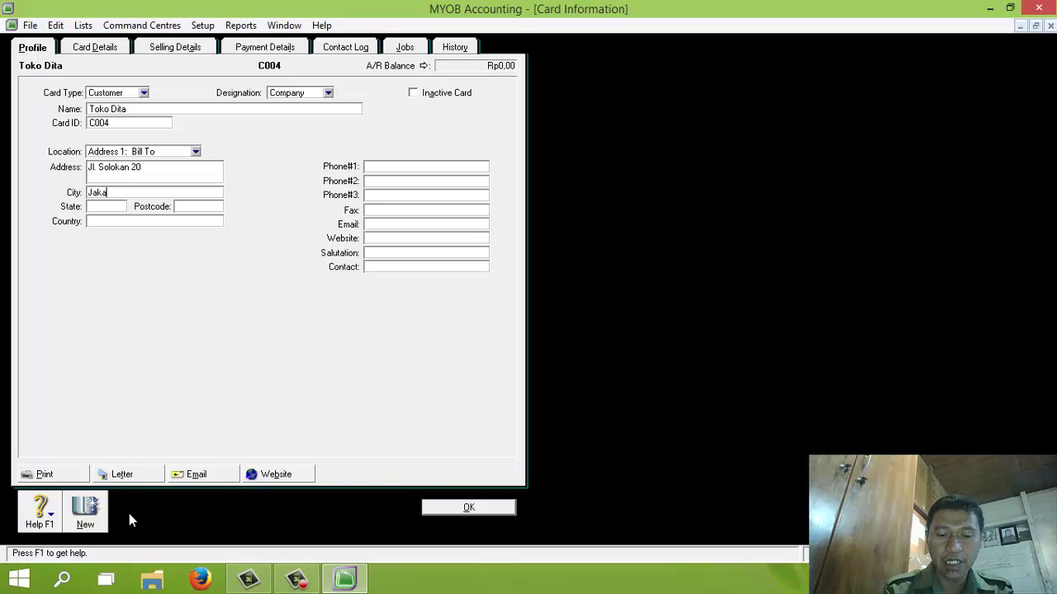
key(Tab)
key(Tab)
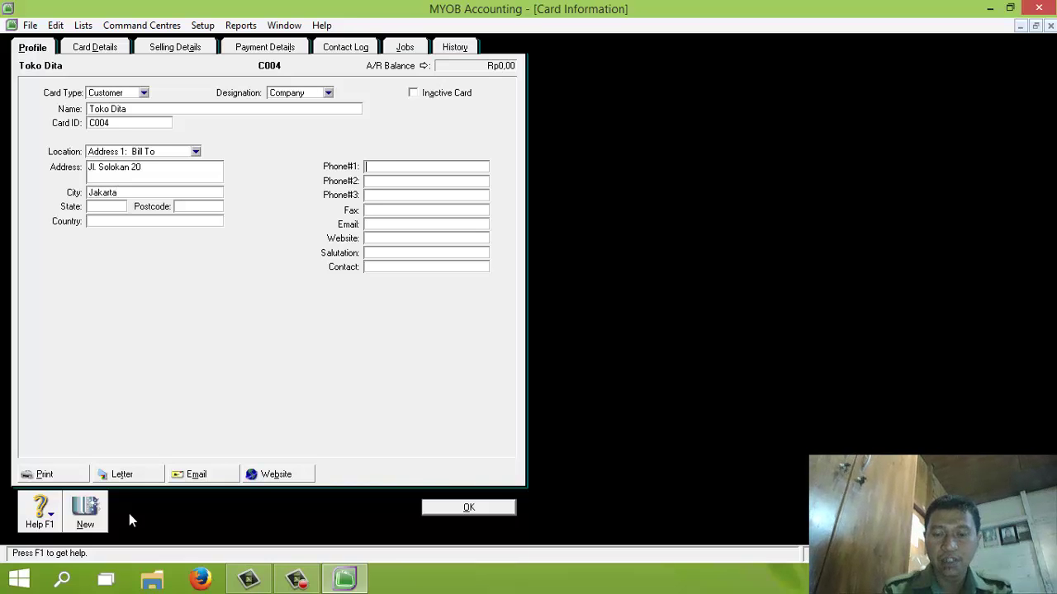
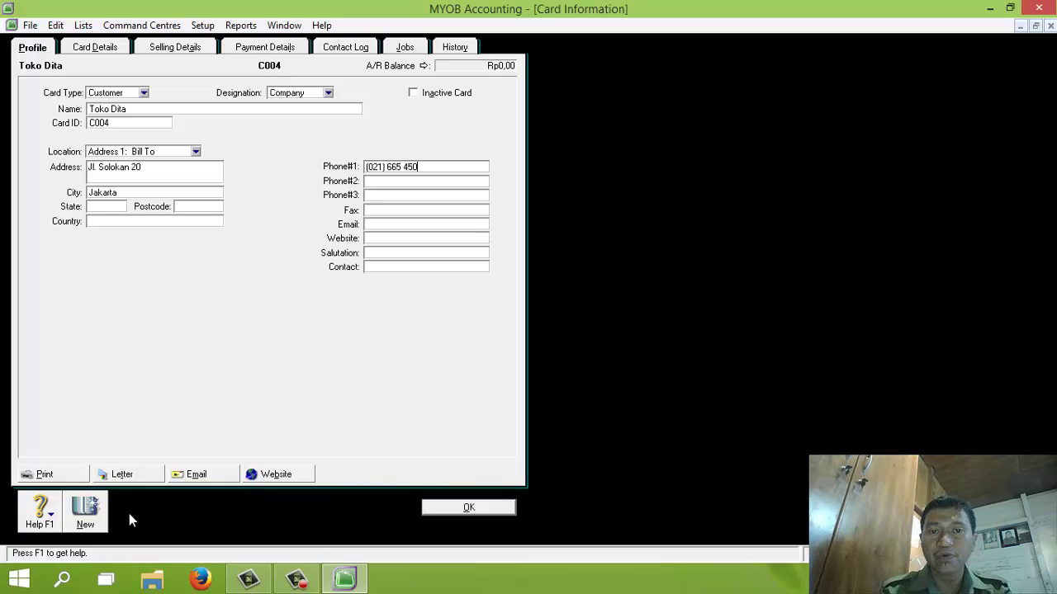
Step: Set Toko Dita's terms to 10 discount days, 30 days due, 1% discount, 1% late charge, and save
click(184, 49)
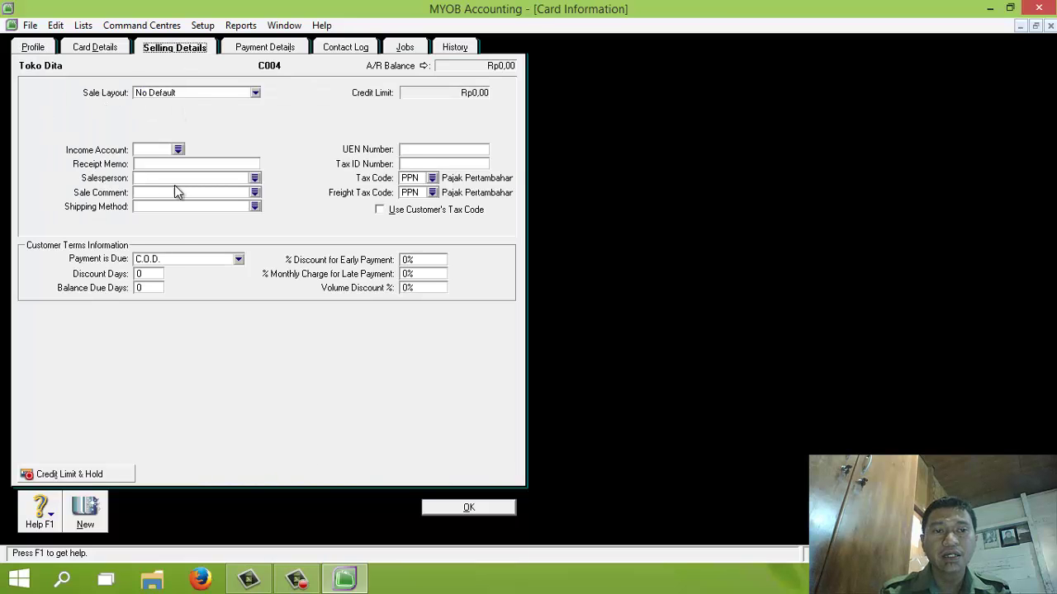
click(177, 260)
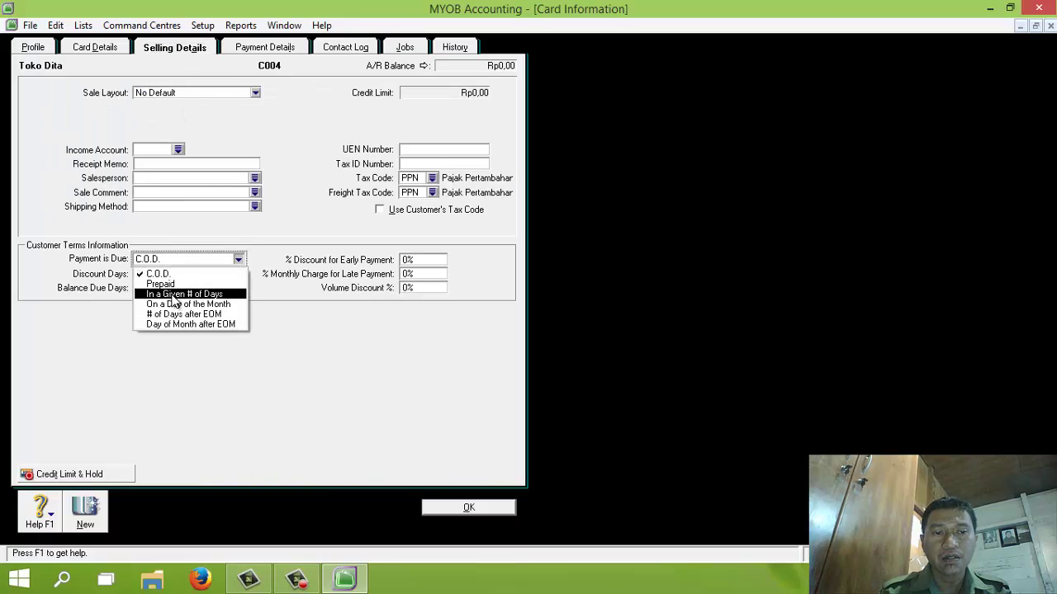
click(178, 294)
click(142, 274)
text(10)
key(Tab)
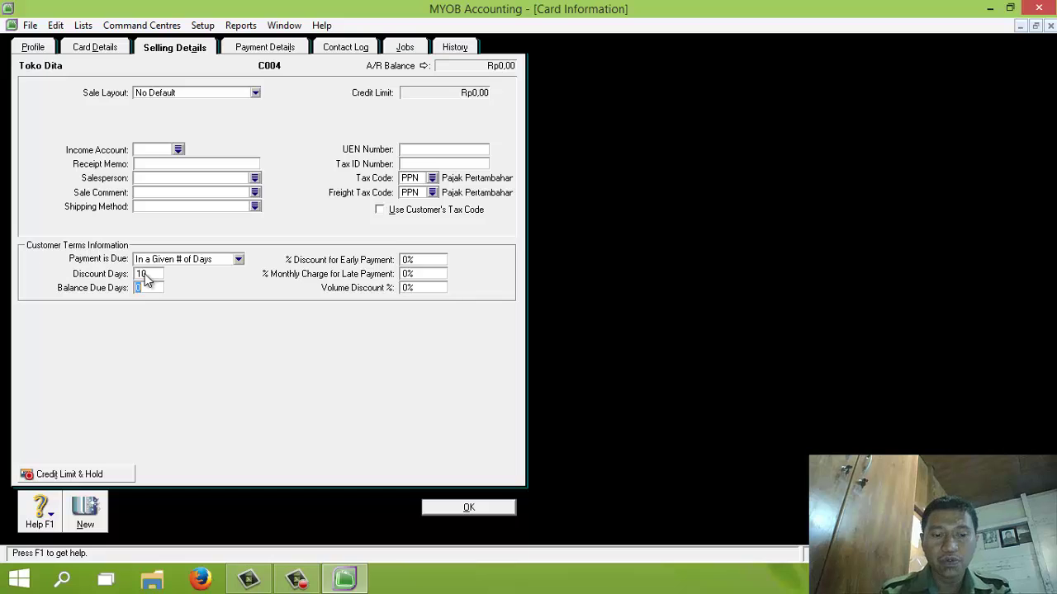
text(30)
key(Tab)
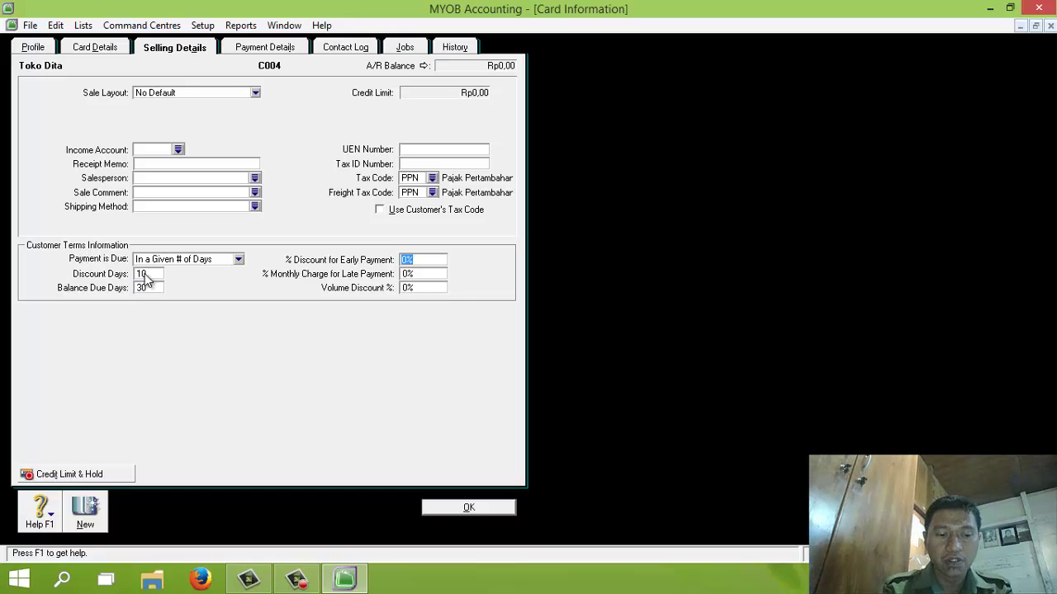
text(1)
key(Tab)
text(1)
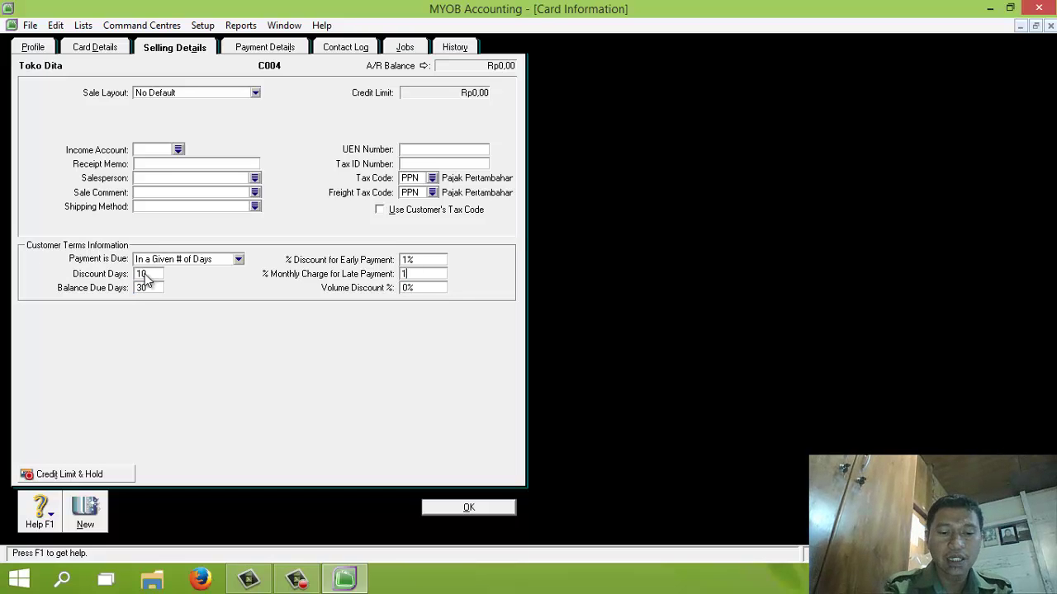
click(468, 507)
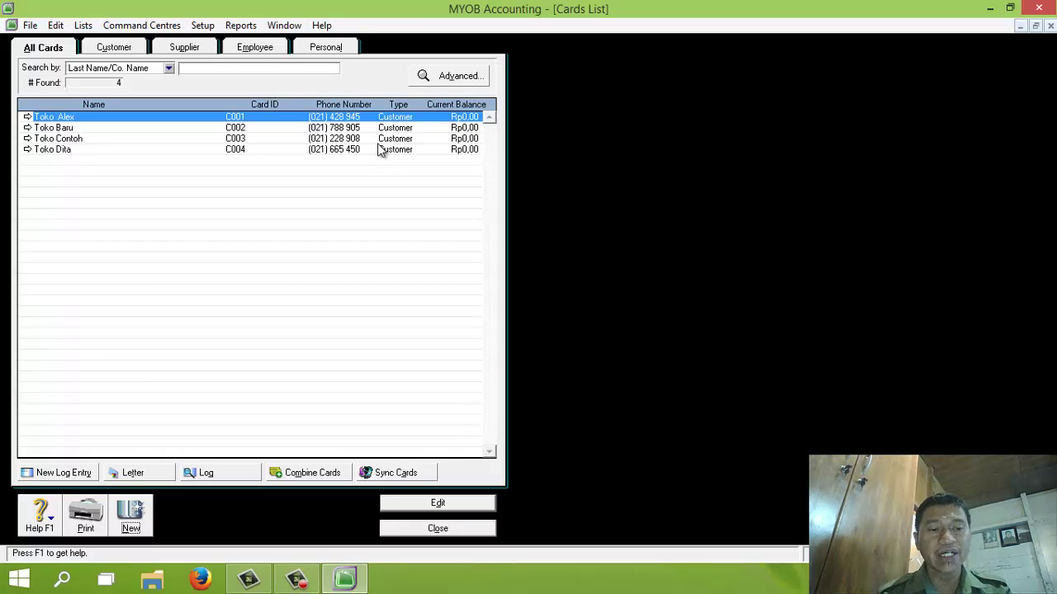
Step: Open a blank Card Information form for a fifth customer
click(147, 507)
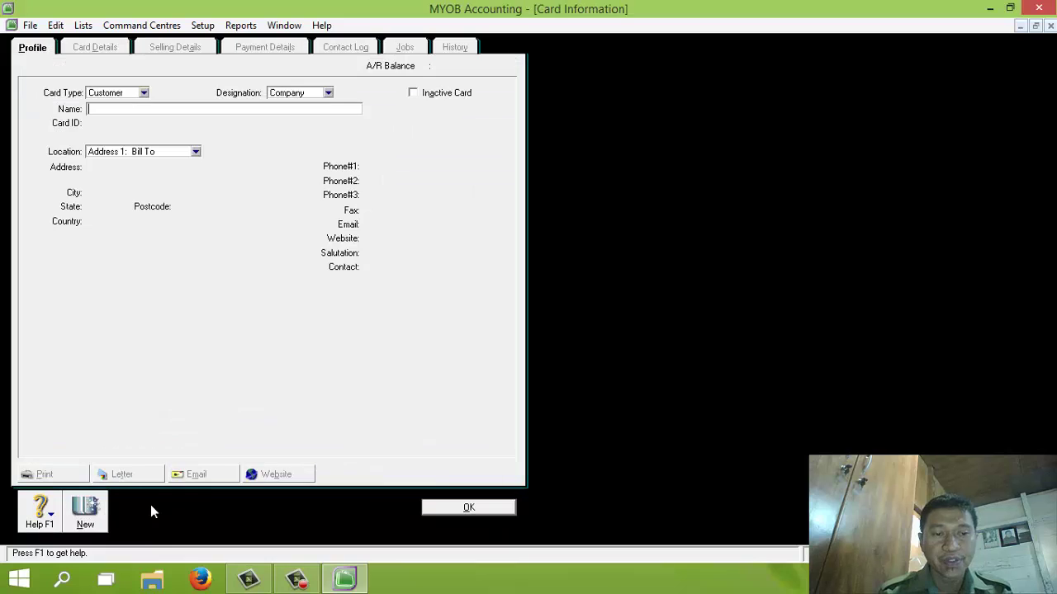
Step: Make the new card a supplier named PT. Nusa Persada with card ID S001
click(143, 93)
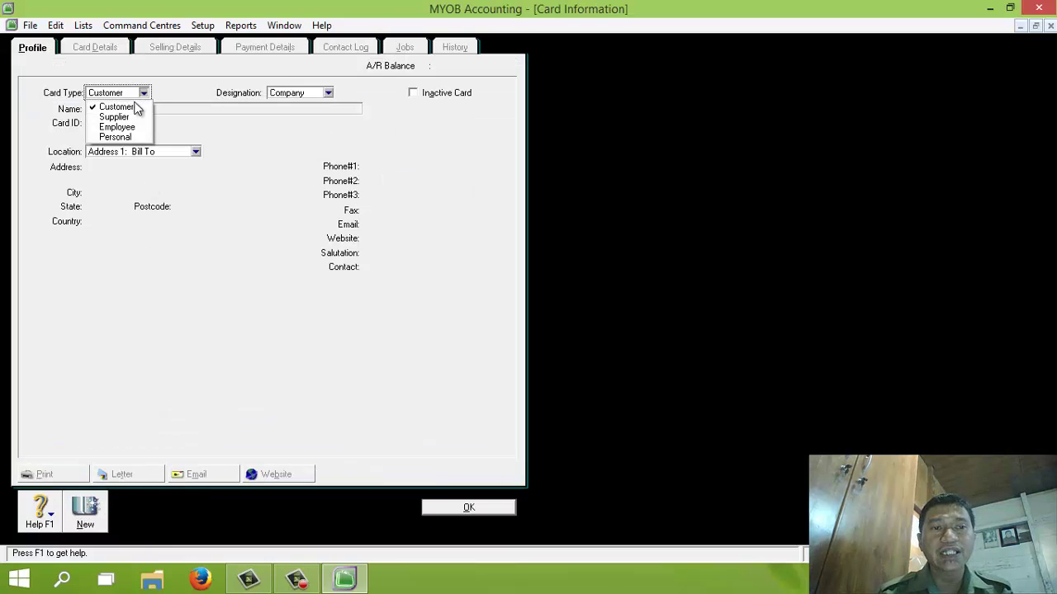
click(115, 117)
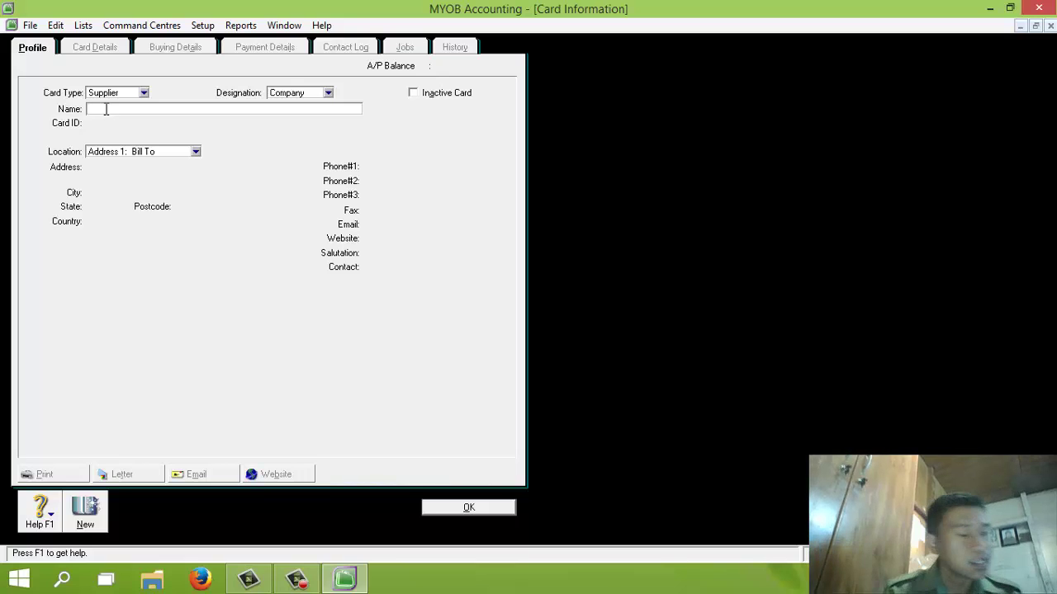
text(PT)
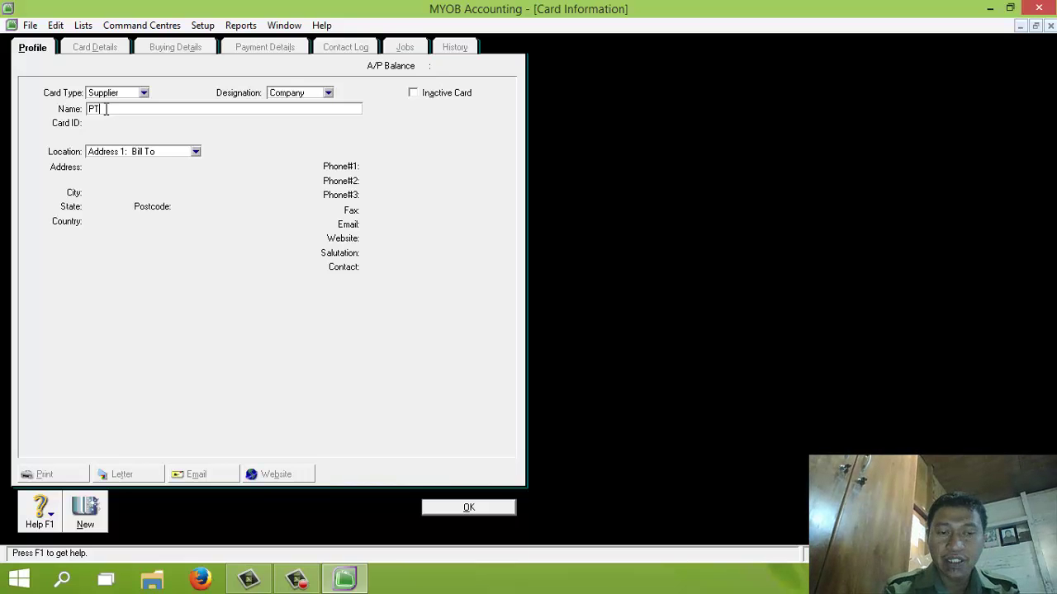
text(. Nusa P)
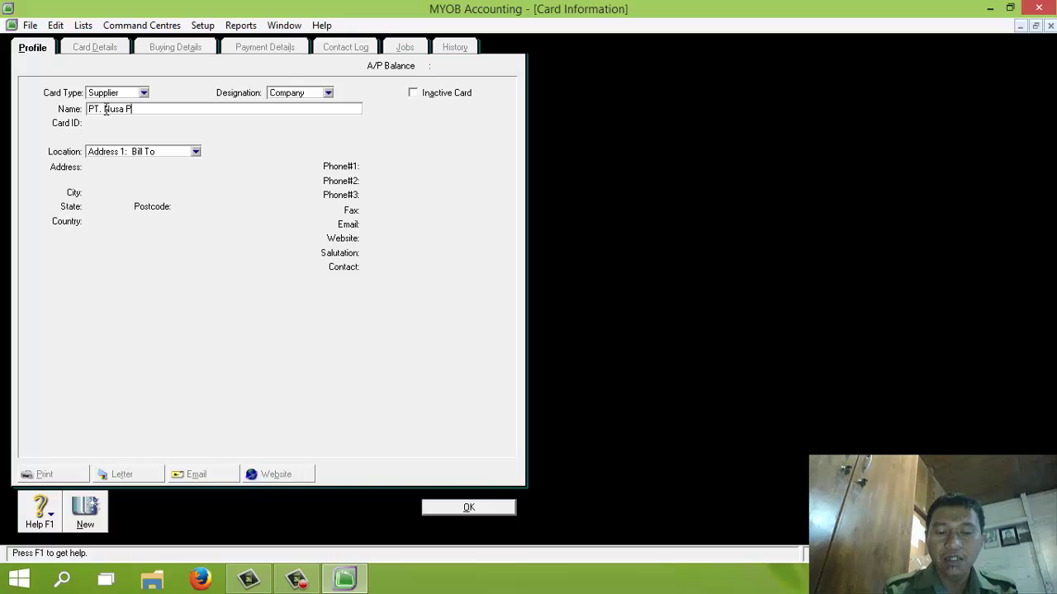
text(era)
text(ada)
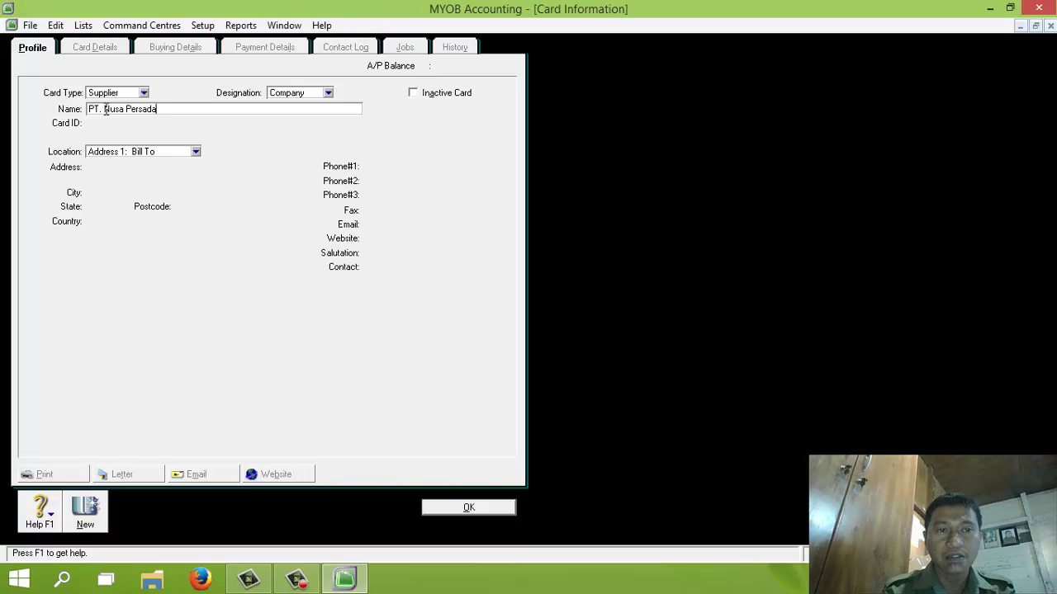
key(Tab)
text(S001)
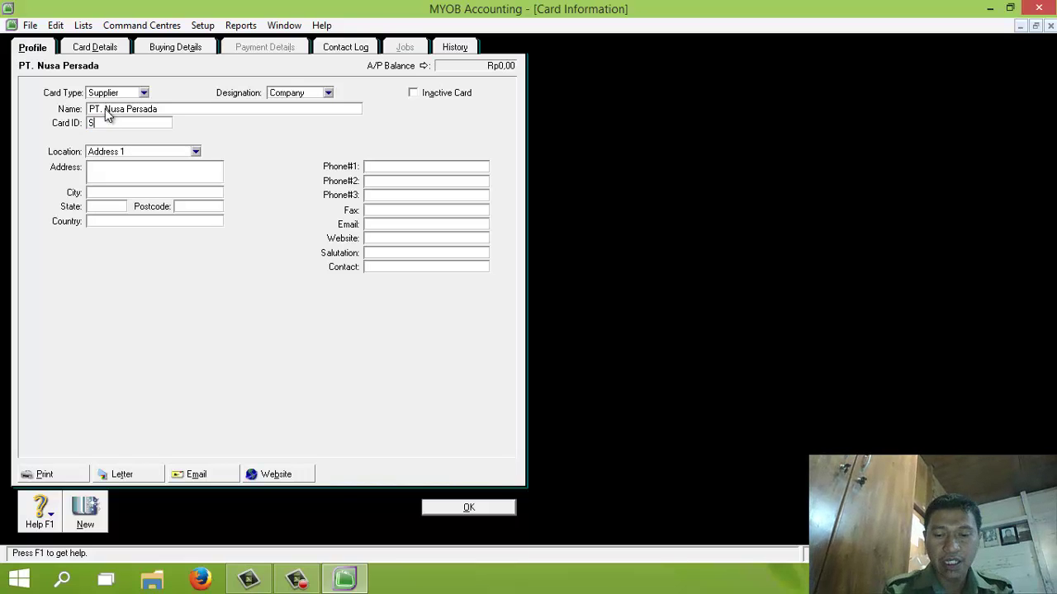
Step: Enter the supplier's street address, city Jakarta and phone number
click(126, 169)
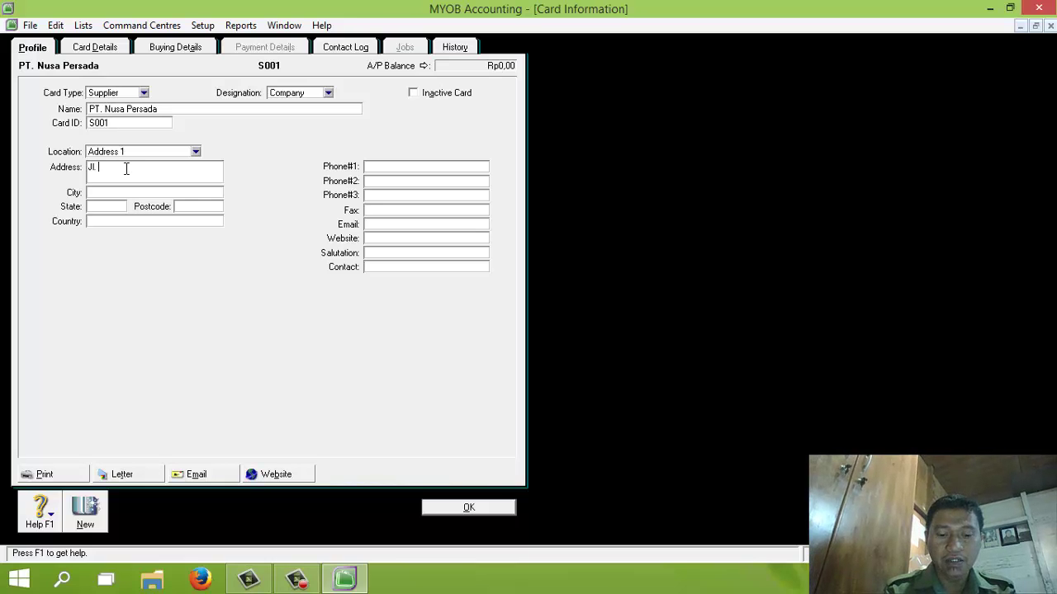
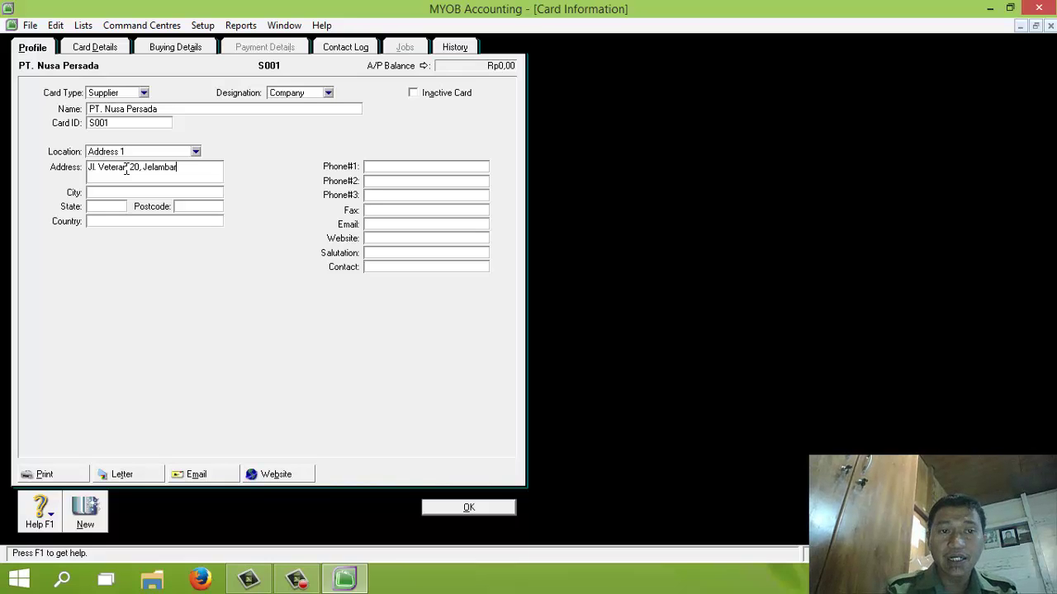
key(Tab)
text(Jakarta)
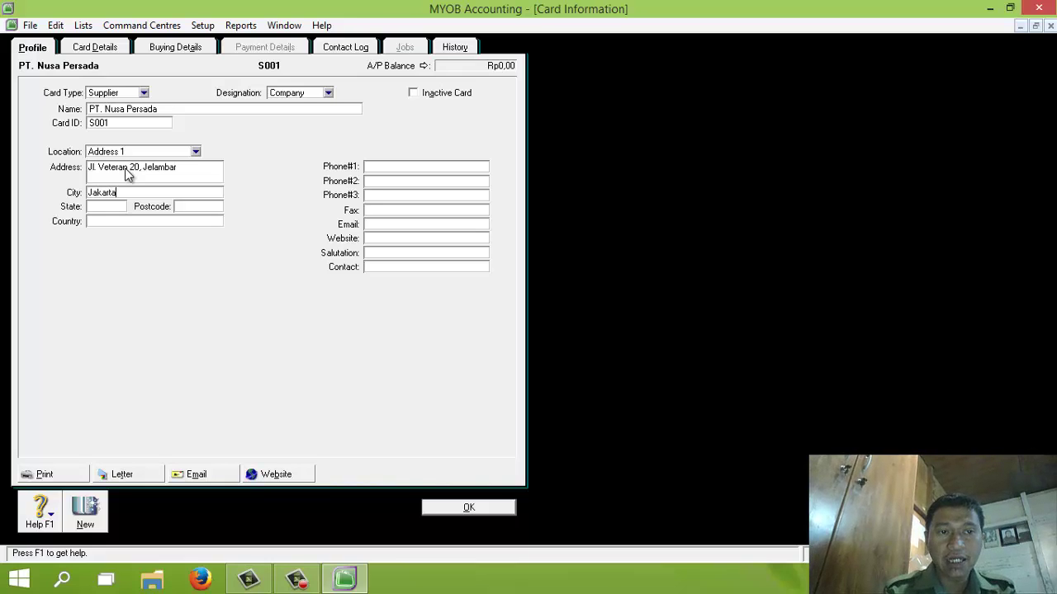
key(Tab)
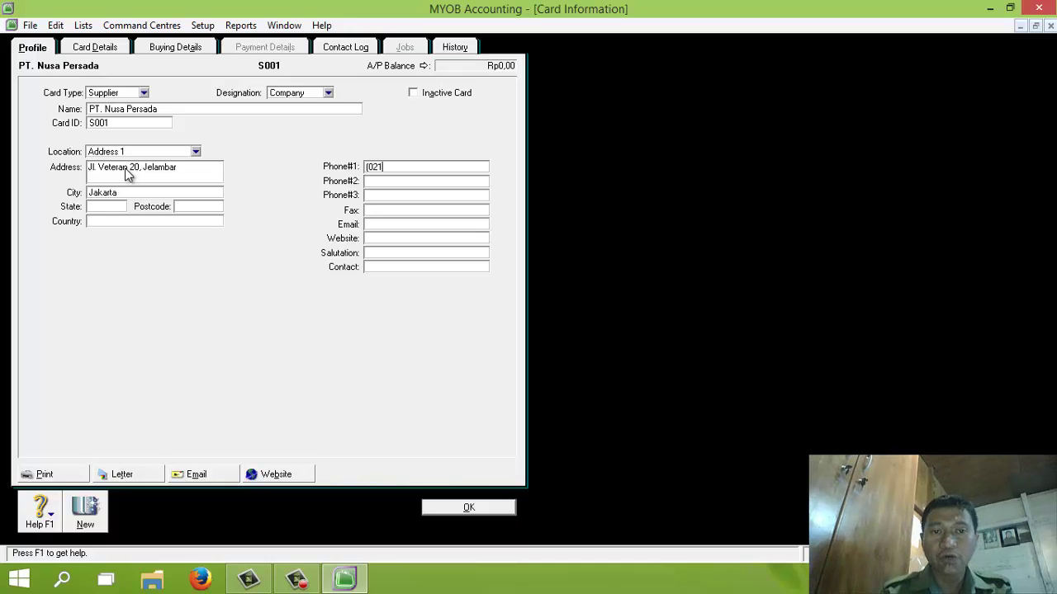
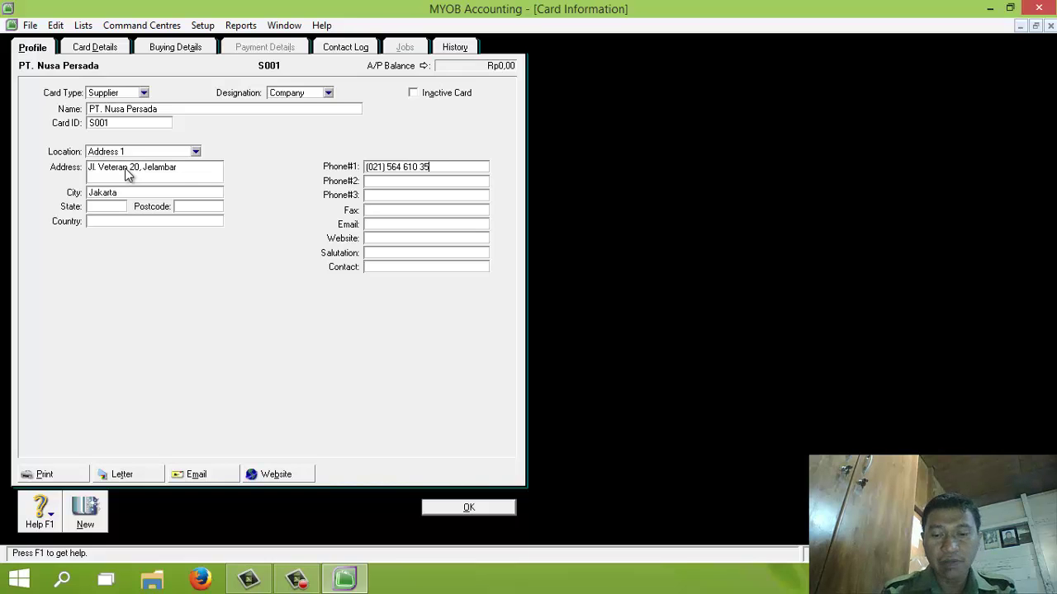
click(163, 47)
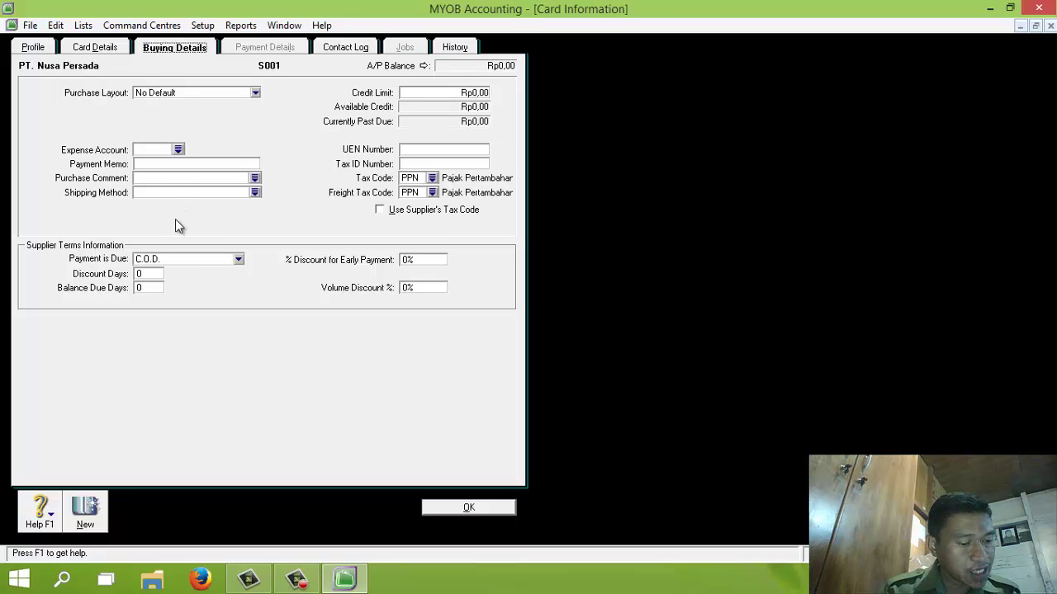
Step: Set payment due in a given number of days with 10 discount days, 50 due days and 2% early discount, and save the card
click(186, 258)
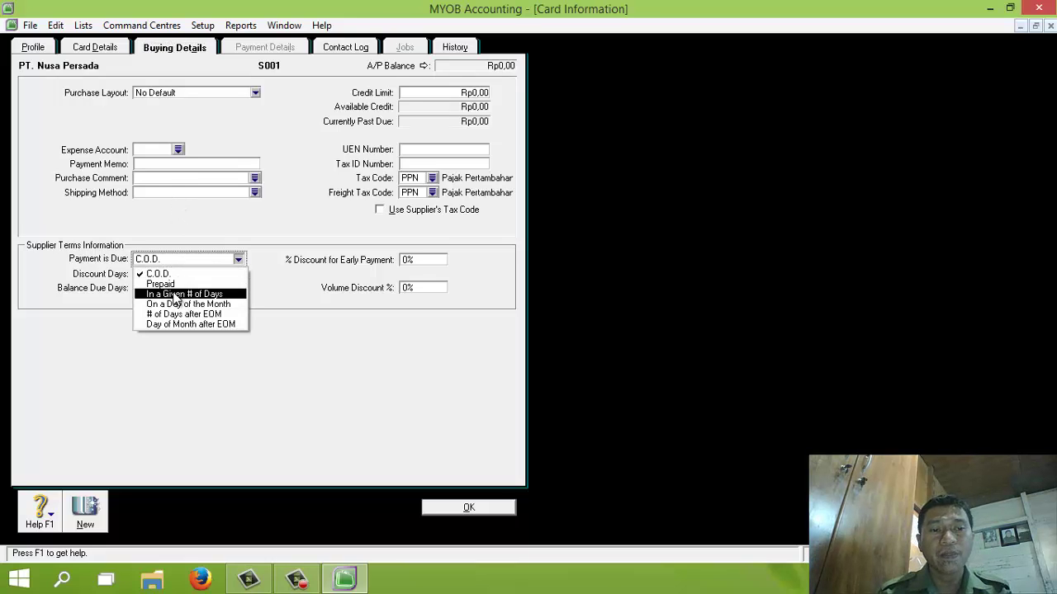
click(183, 294)
click(145, 274)
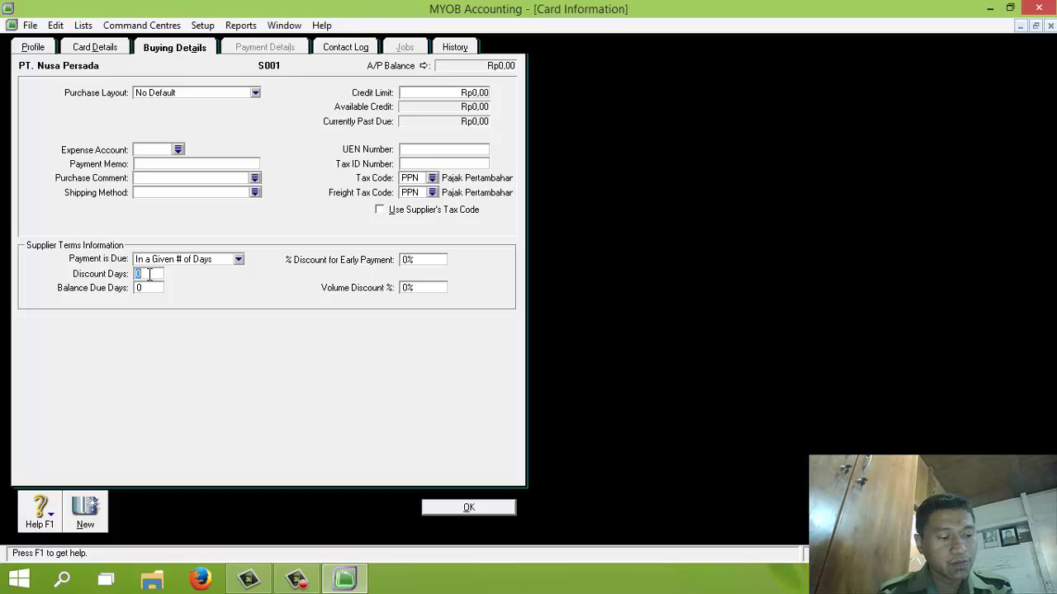
text(10)
key(Tab)
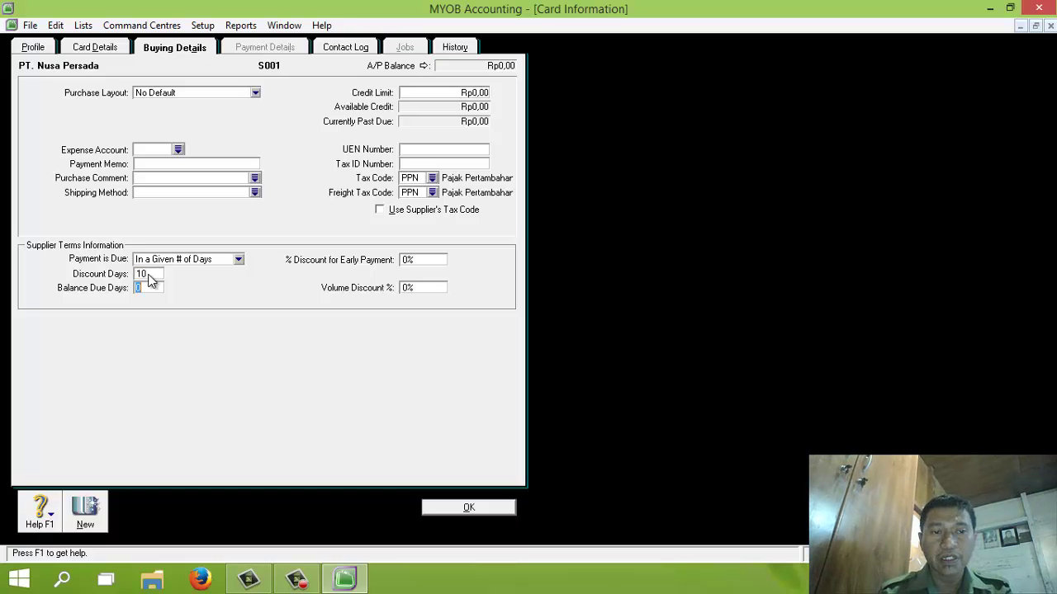
text(50)
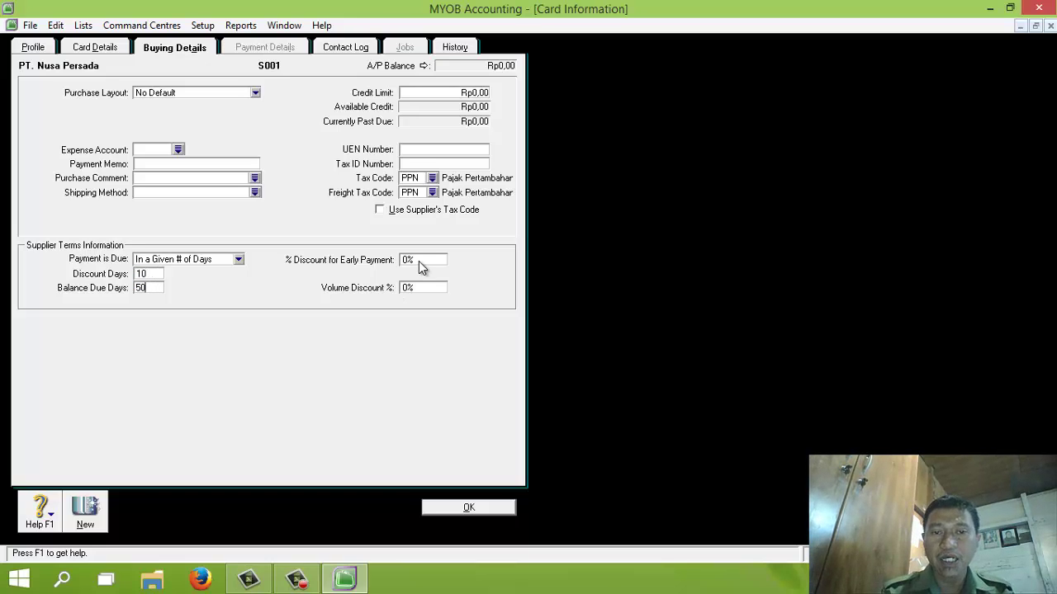
click(419, 261)
text(2%)
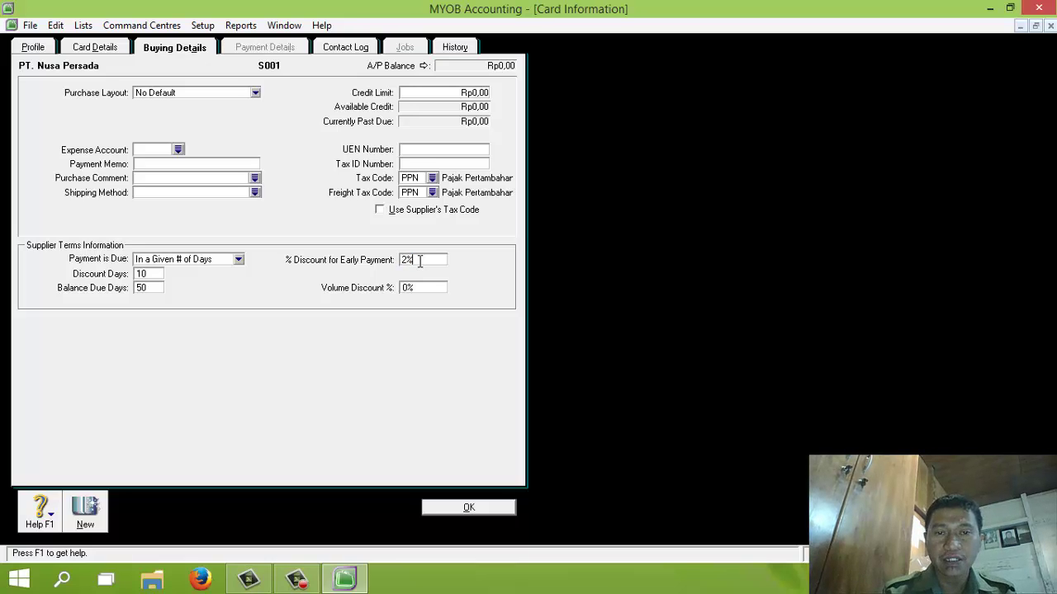
click(469, 507)
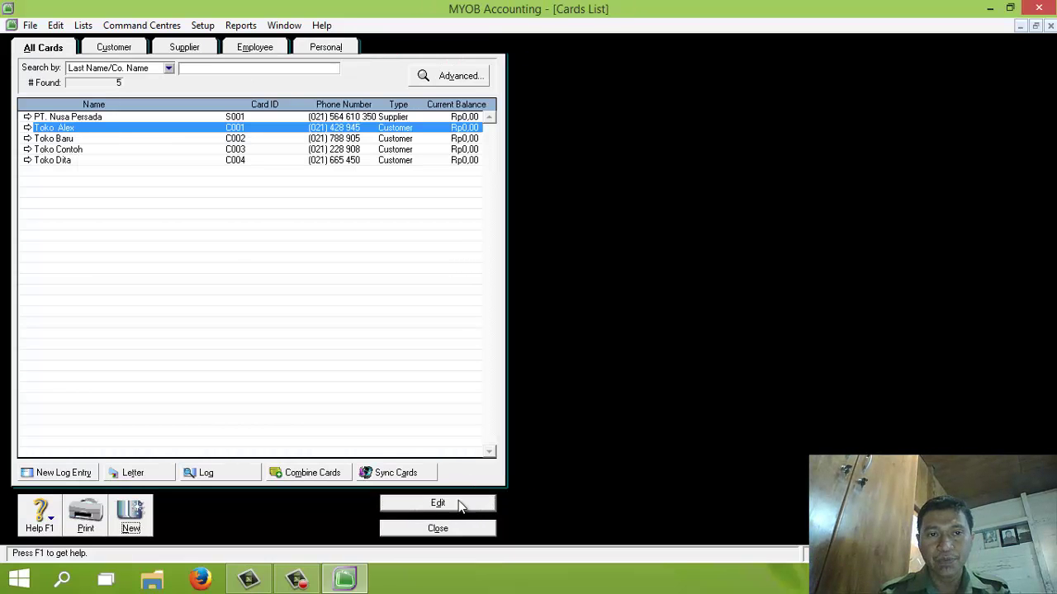
Step: Start a new supplier card named PT. Cipta Pesona with card ID S002
click(132, 516)
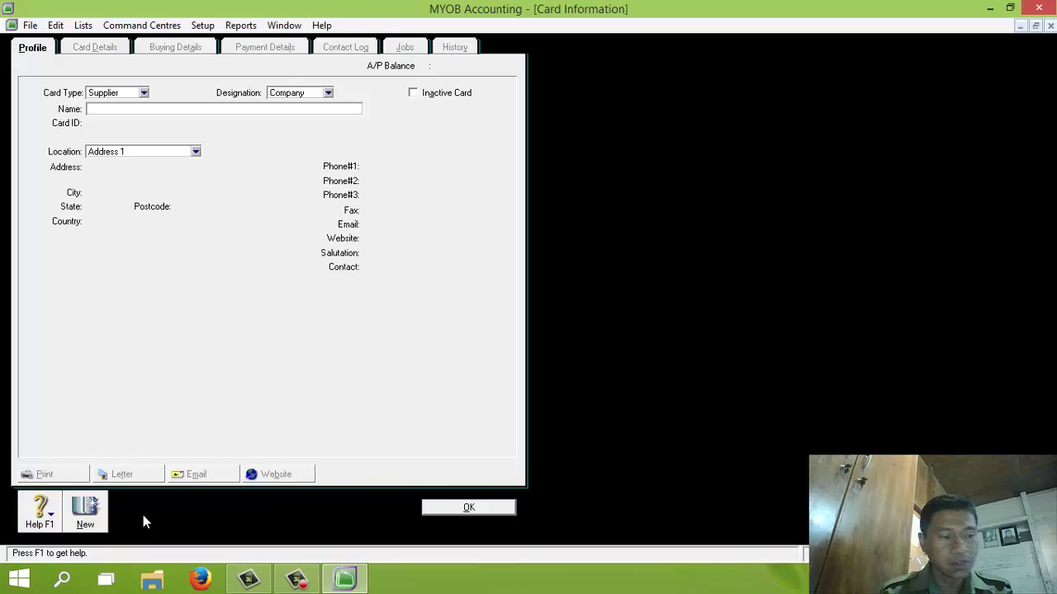
text(PE)
key(BackSpace)
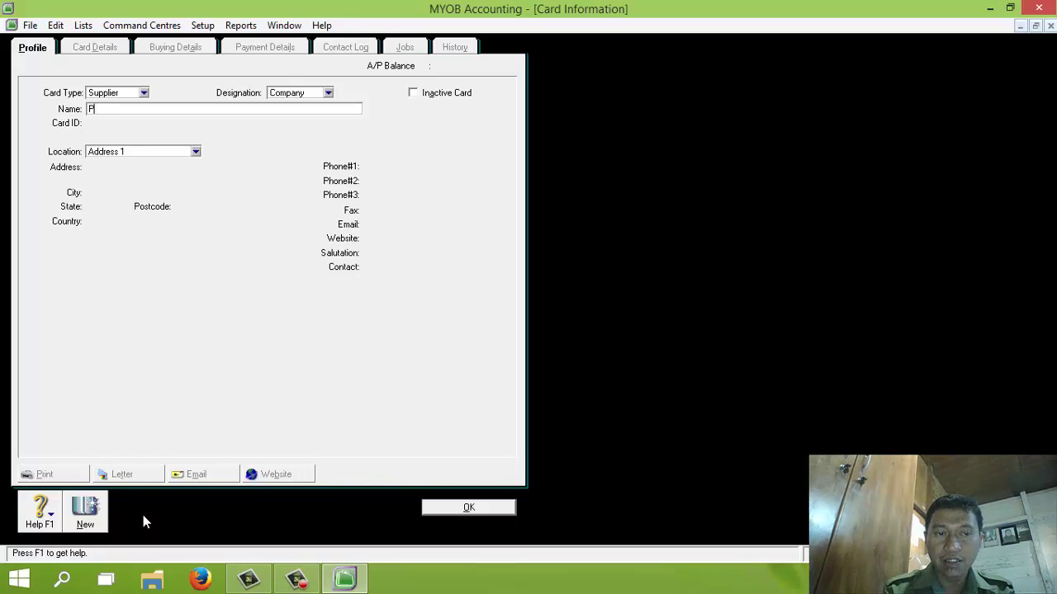
text(T. Cip)
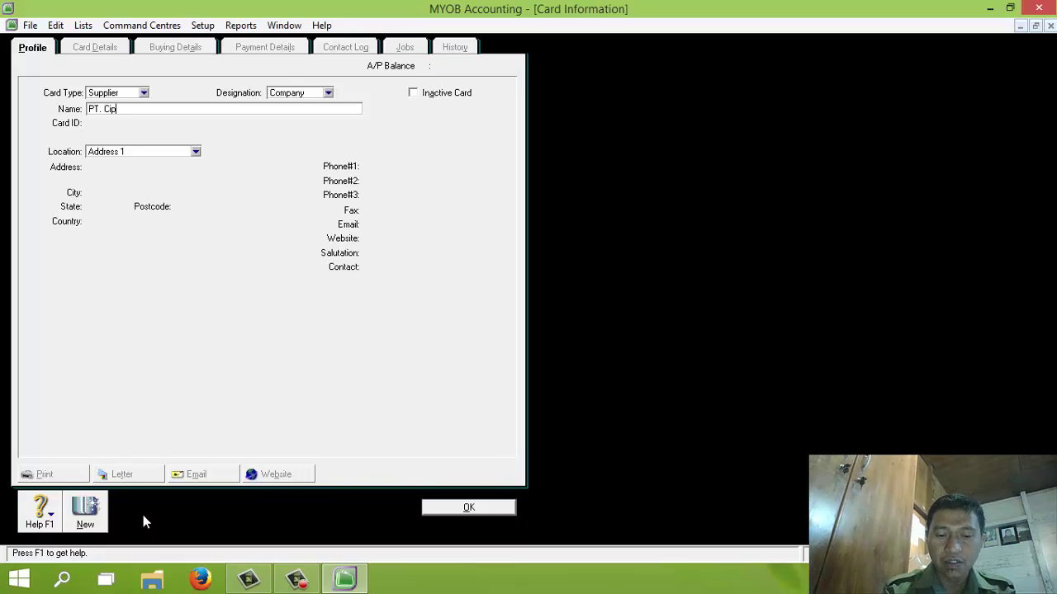
text(ta Pesona)
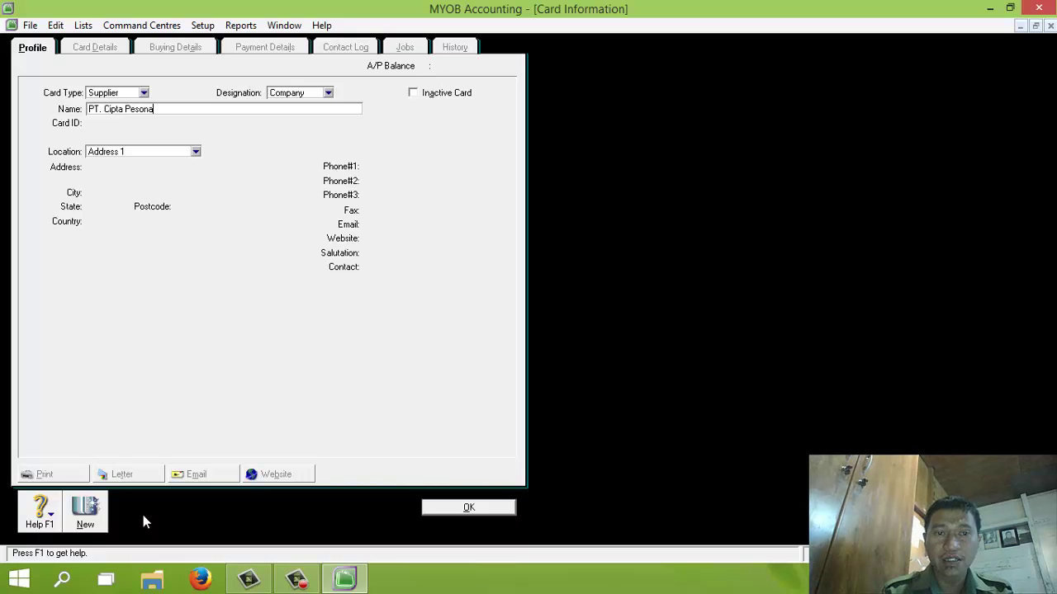
key(Tab)
text(S002)
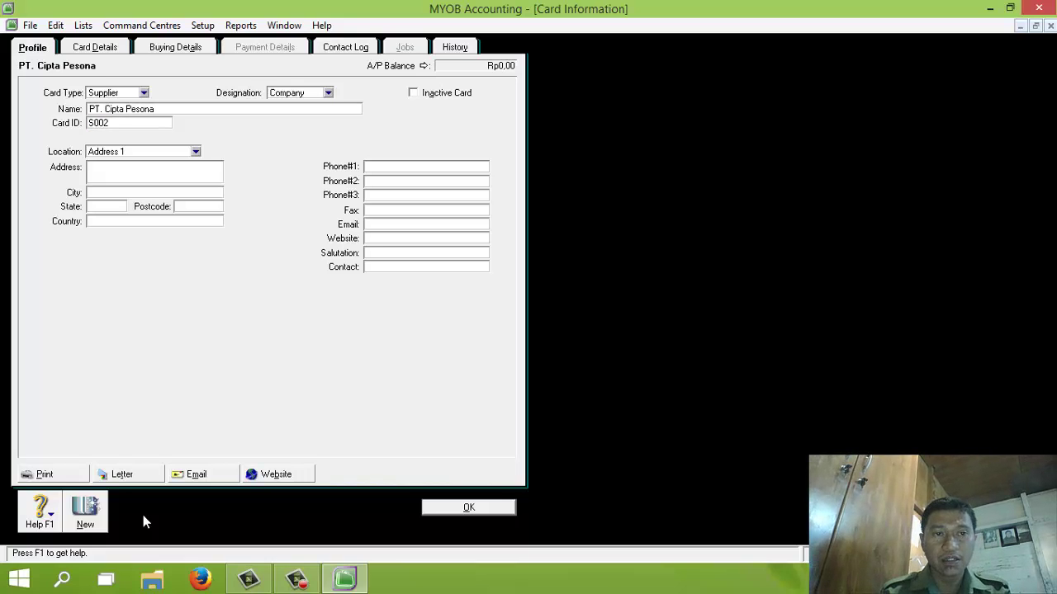
Step: Enter PT. Cipta Pesona's street address, city Jakarta and phone number
key(Tab)
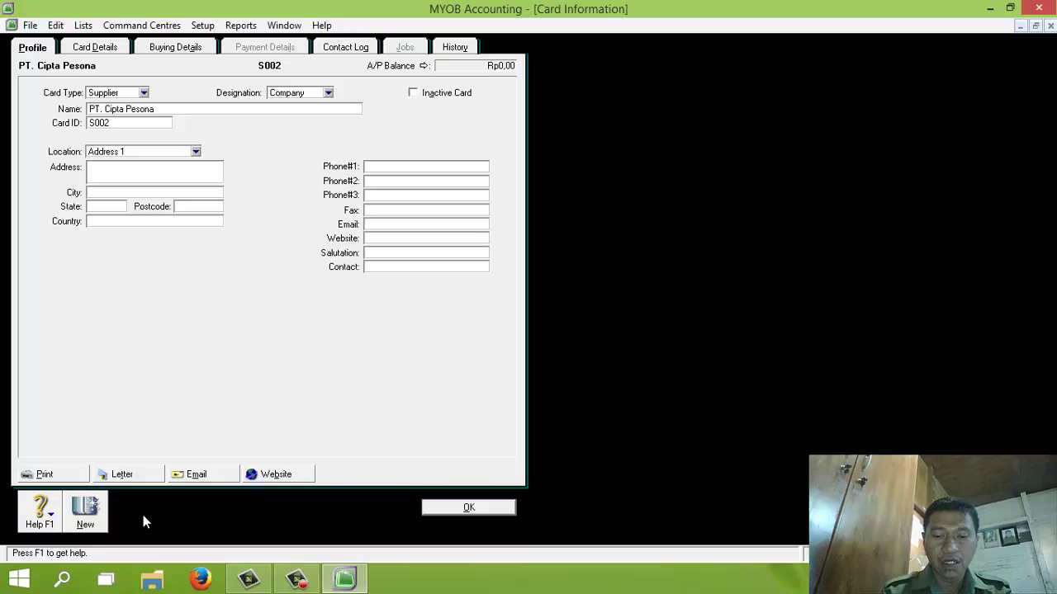
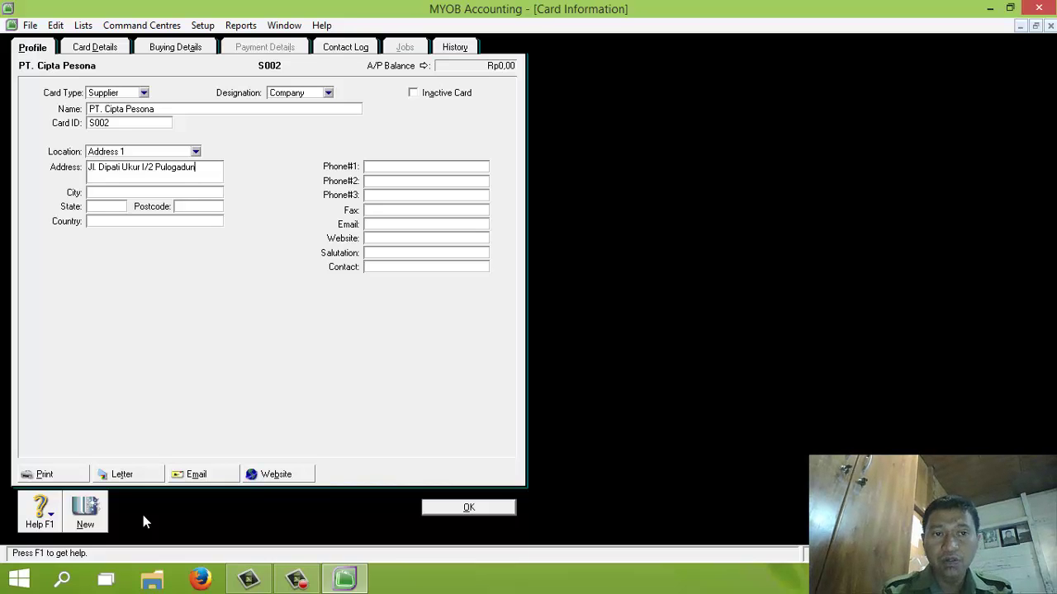
text(Jakarta)
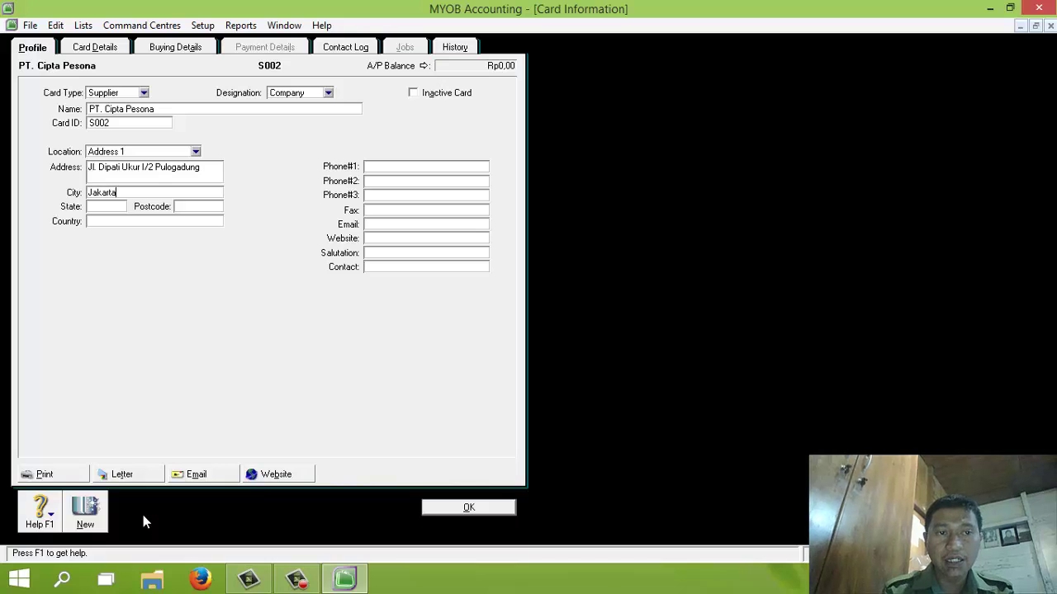
key(Tab)
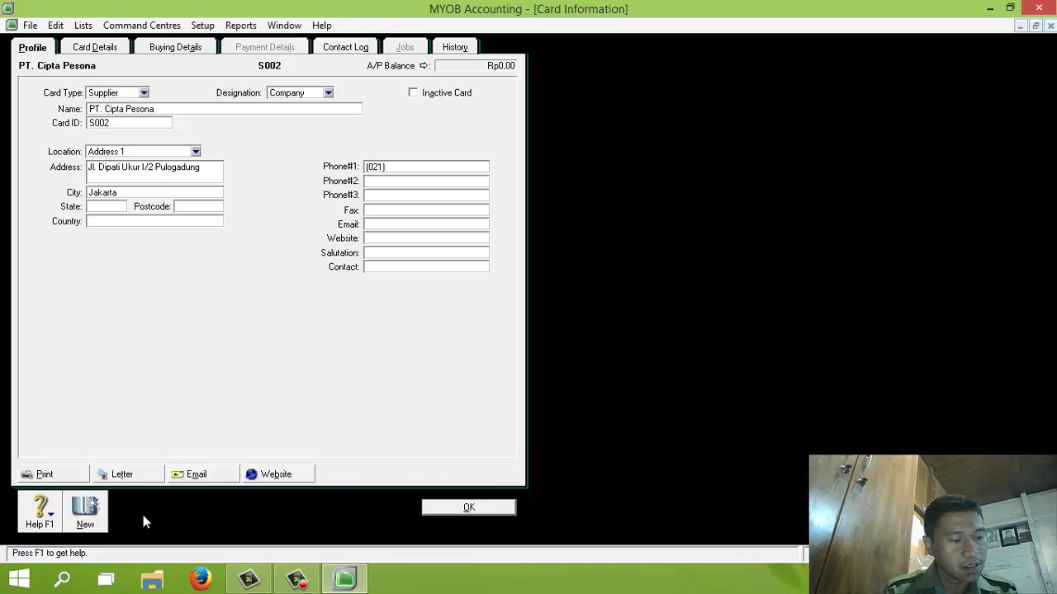
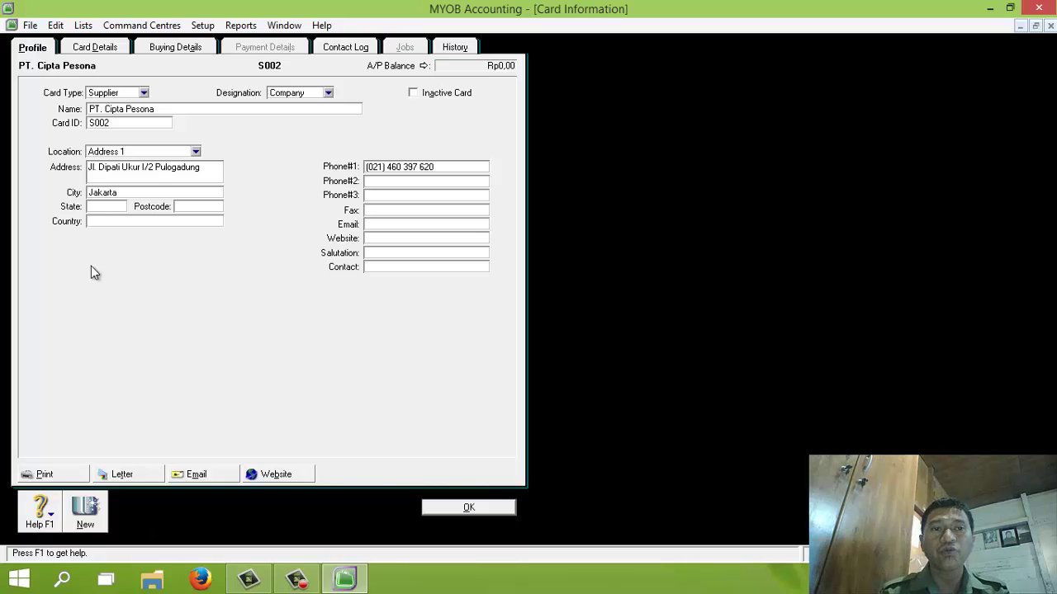
click(166, 49)
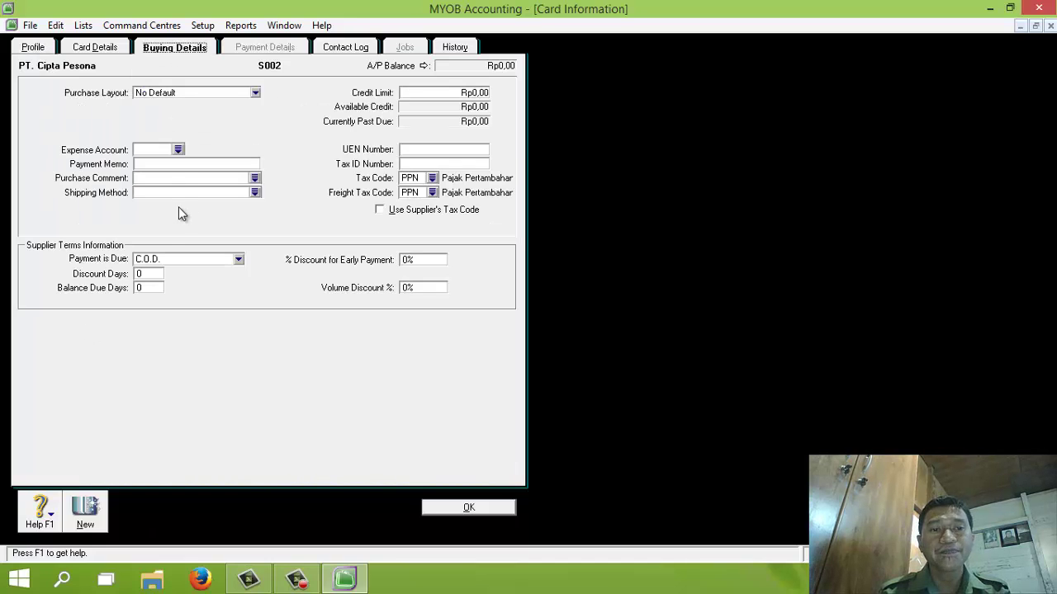
Step: Set PT. Cipta Pesona's terms to 10 discount days, 50 due days and 2% early discount, then save
click(166, 259)
click(174, 294)
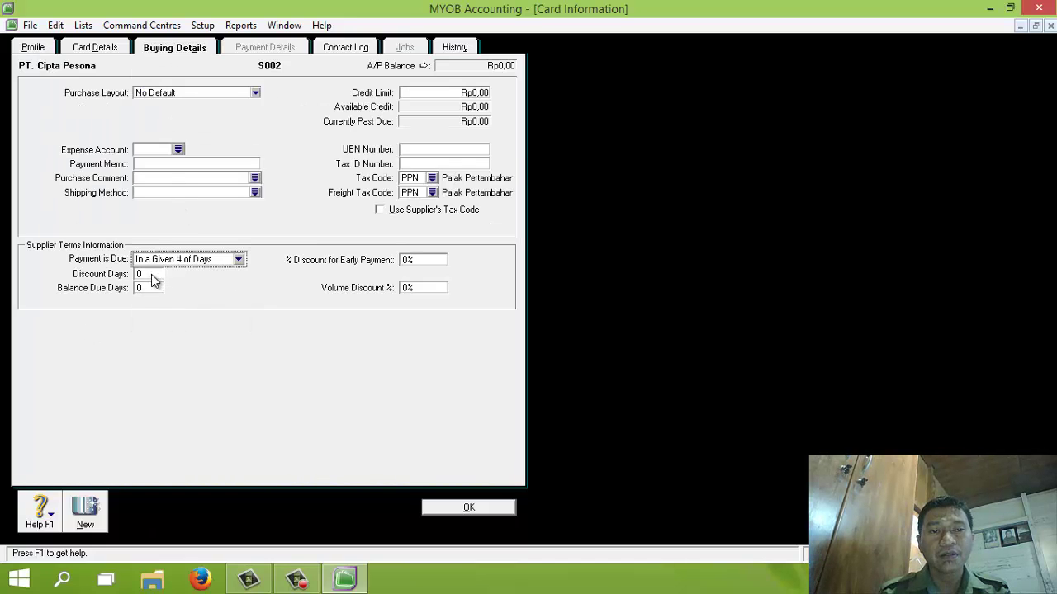
click(151, 275)
text(10)
key(Tab)
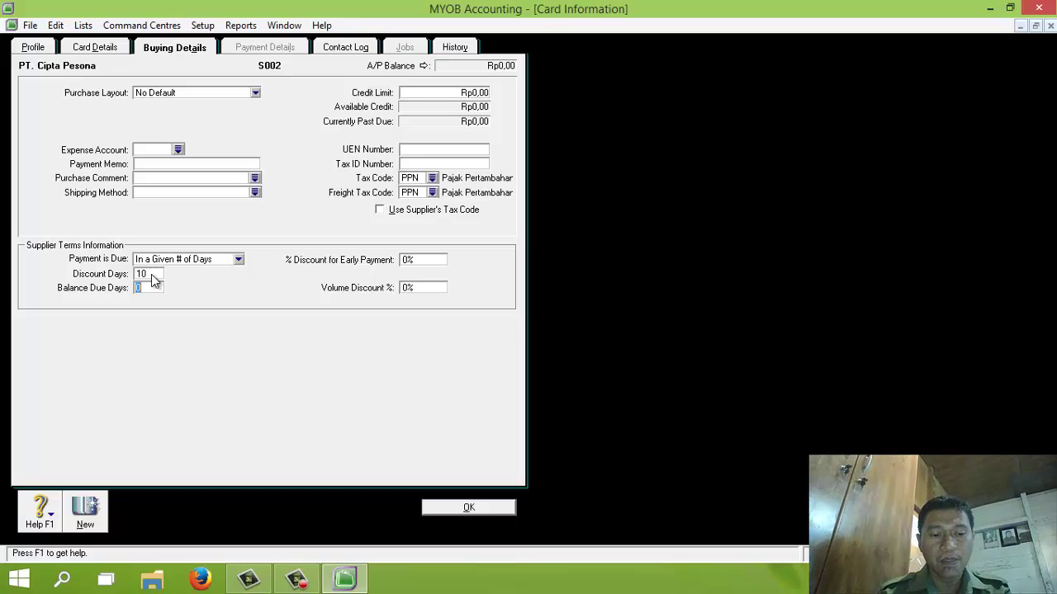
text(50)
key(Tab)
text(2)
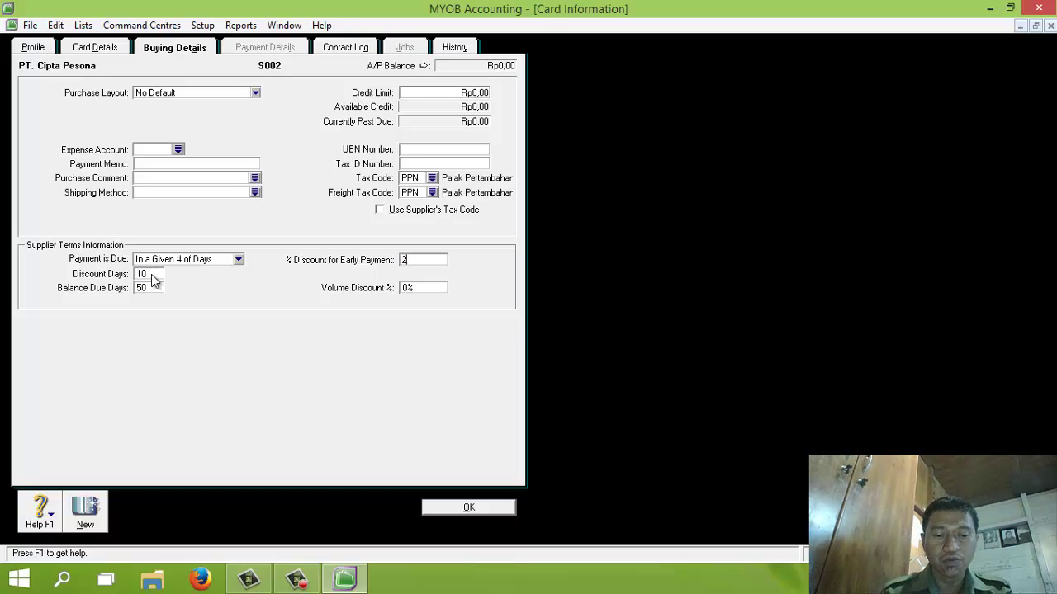
text(%)
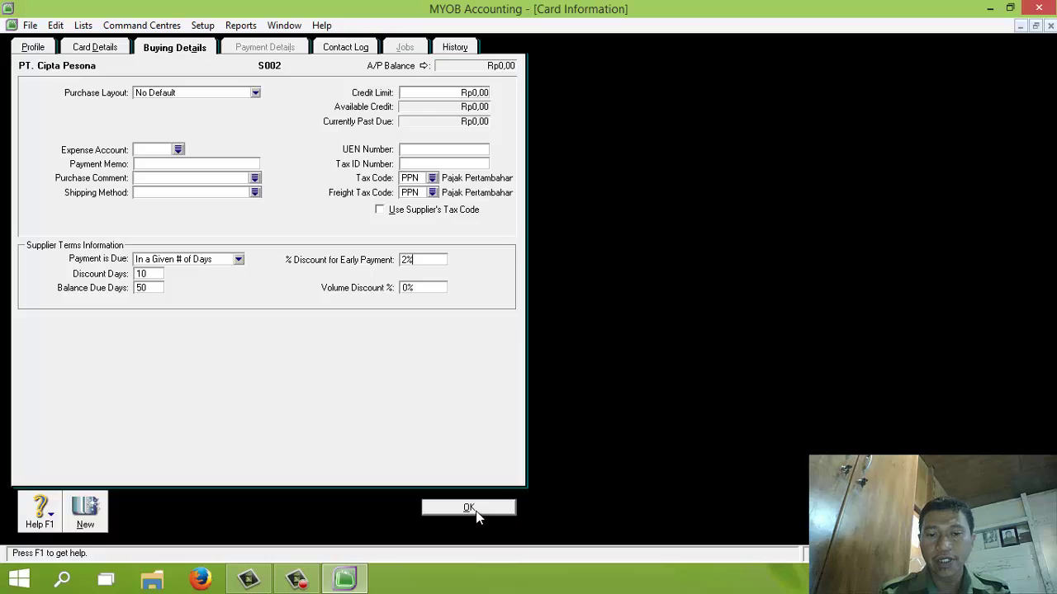
click(468, 508)
Step: Create supplier PT. Mekar Nusa Dua with card ID S003, a Jakarta street address and phone number
click(132, 517)
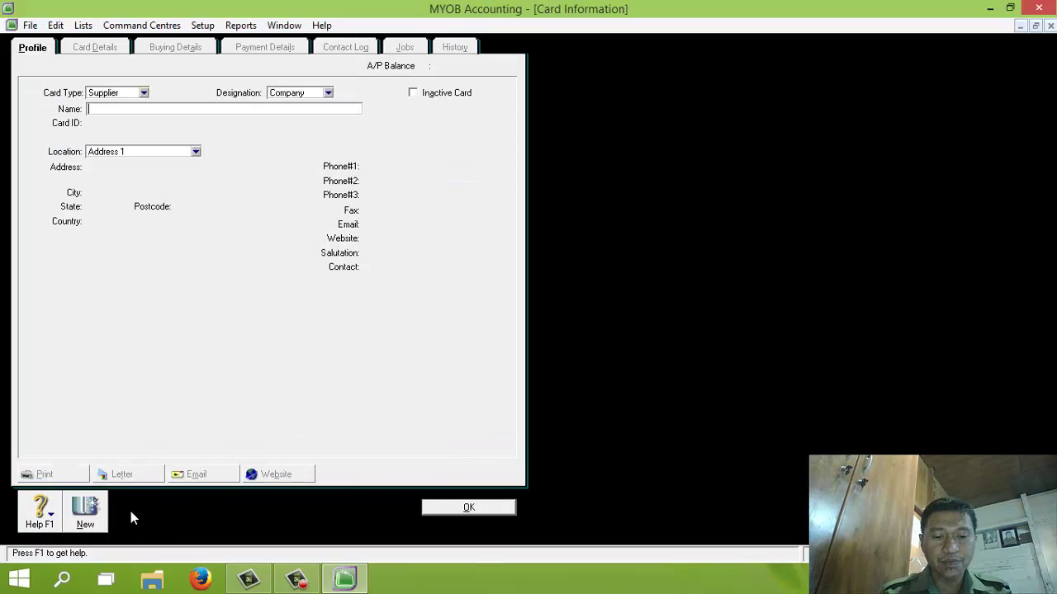
text(PT.)
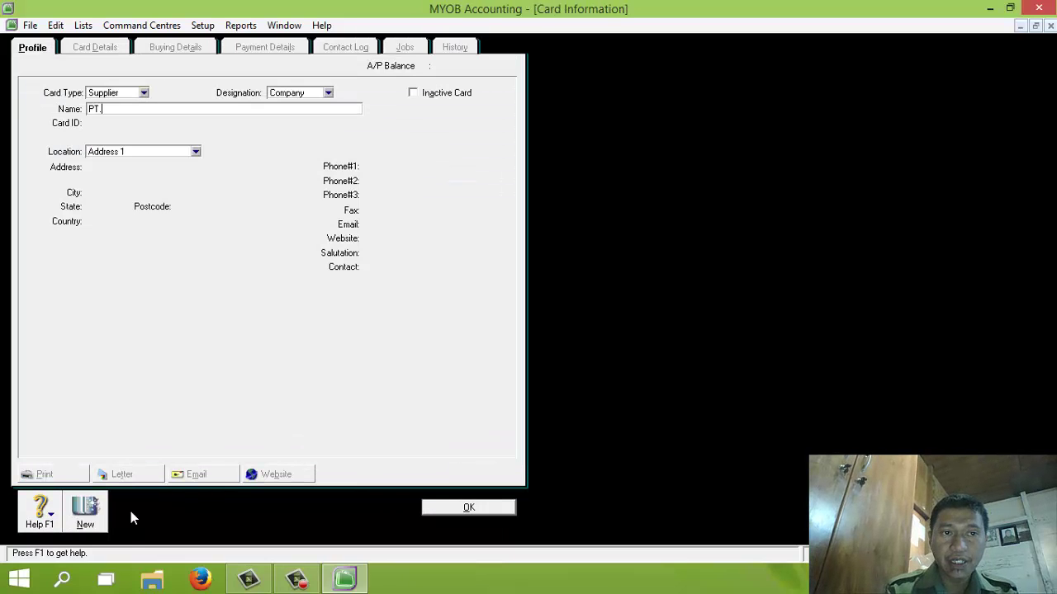
text( Mekar)
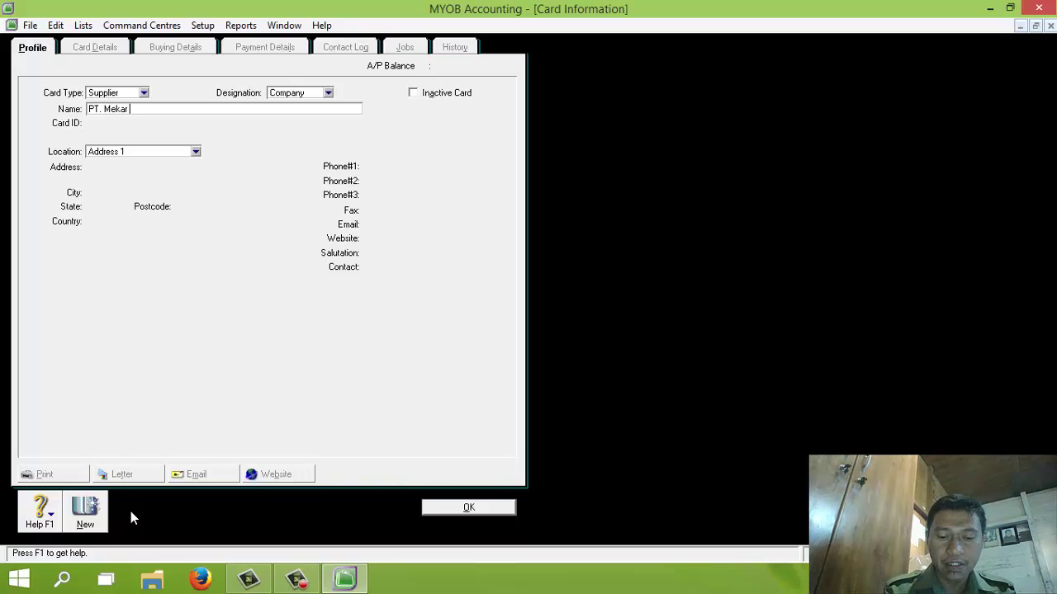
text( Nusa Dua)
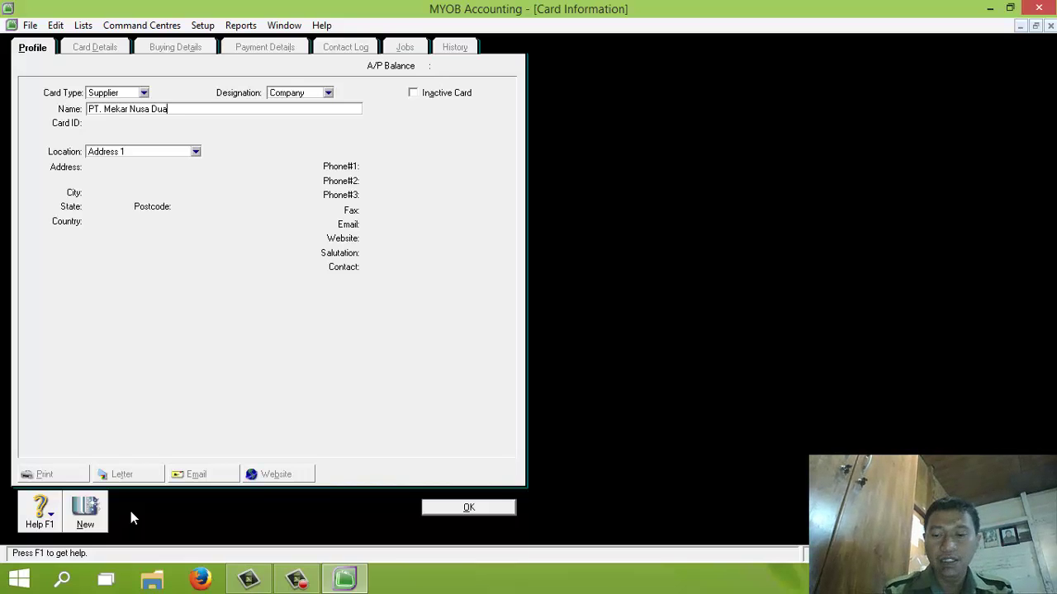
key(Tab)
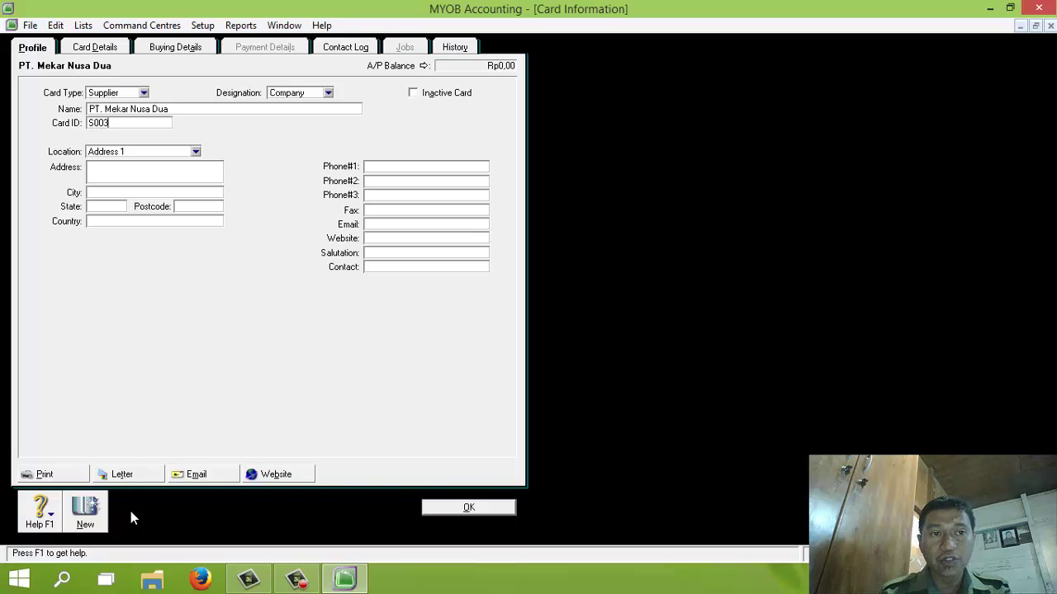
key(Tab)
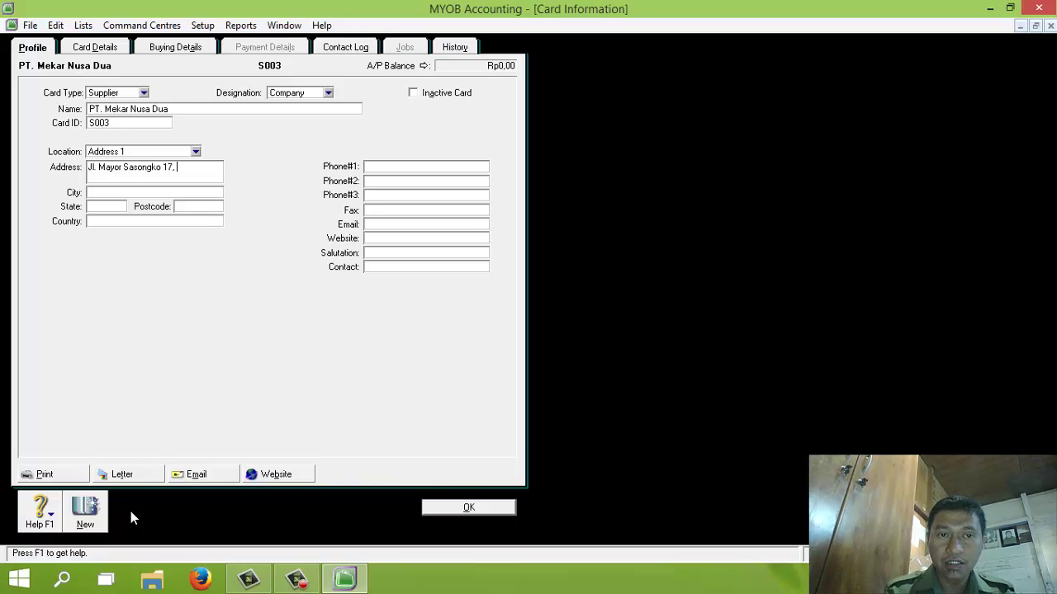
text(li Kapuk)
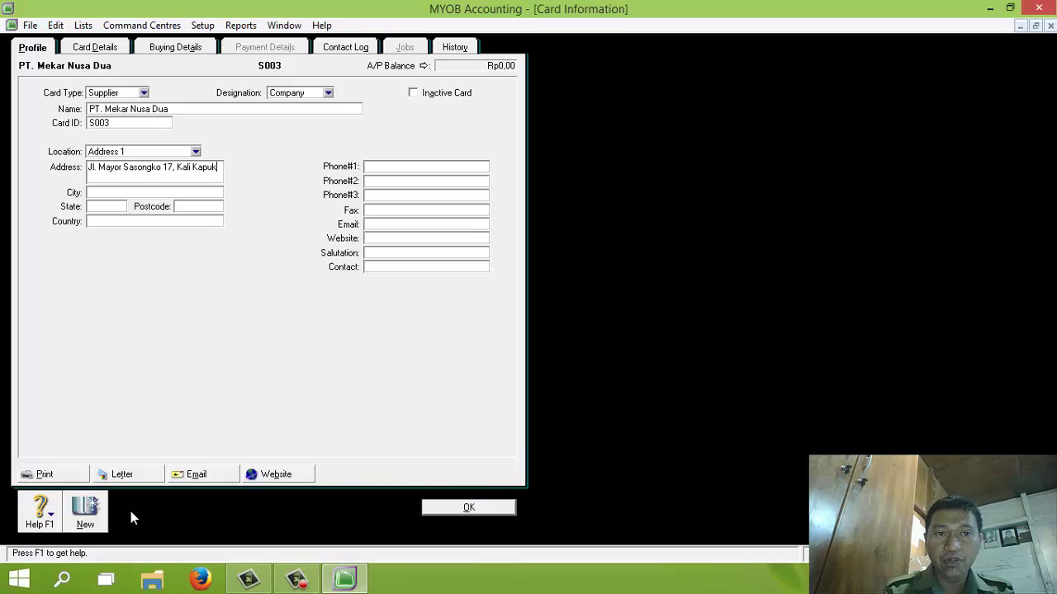
key(Tab)
key(Tab)
key(Tab)
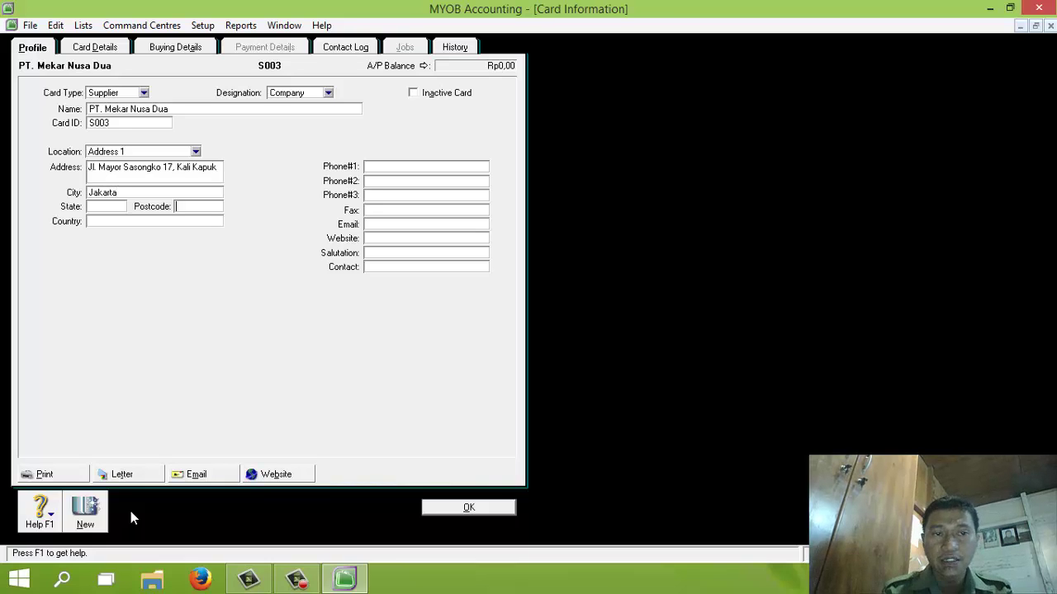
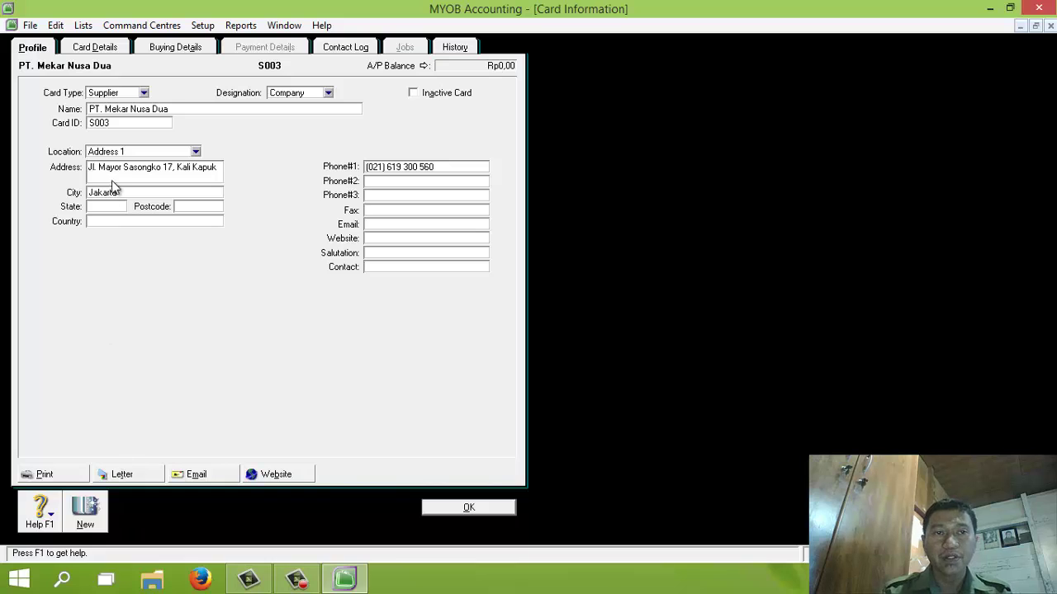
click(165, 49)
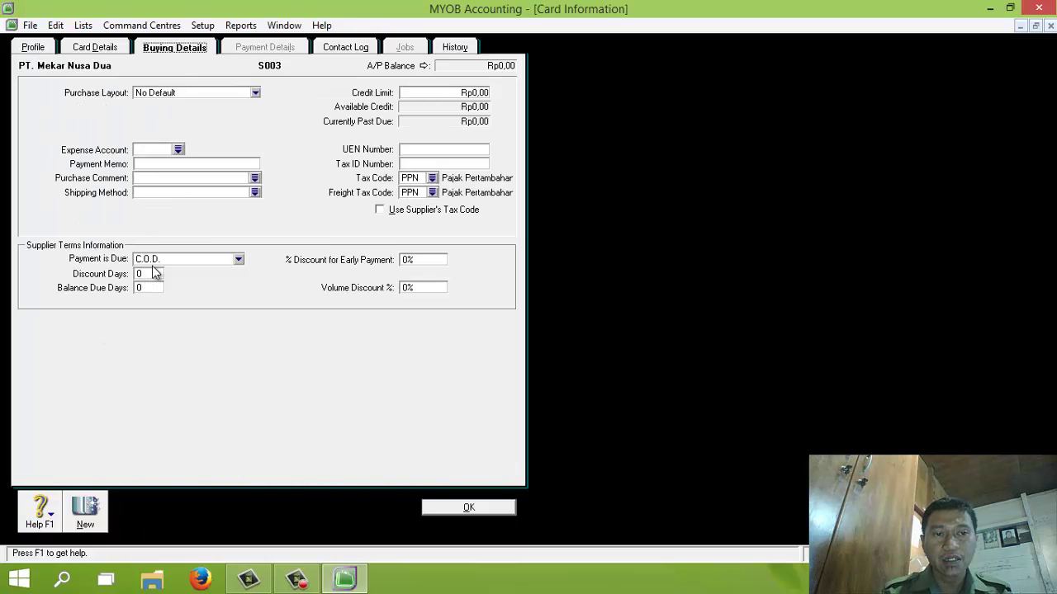
Step: Set PT. Mekar Nusa Dua's terms to 10 discount days, 50 due days and 2% early discount, then save
click(161, 259)
click(169, 294)
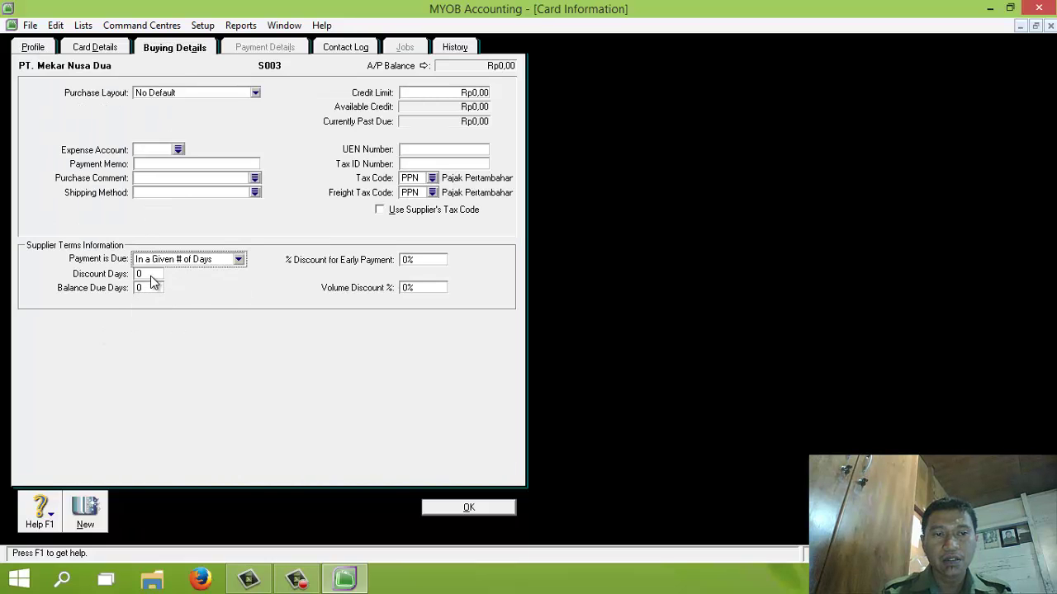
click(152, 275)
text(1)
key(Tab)
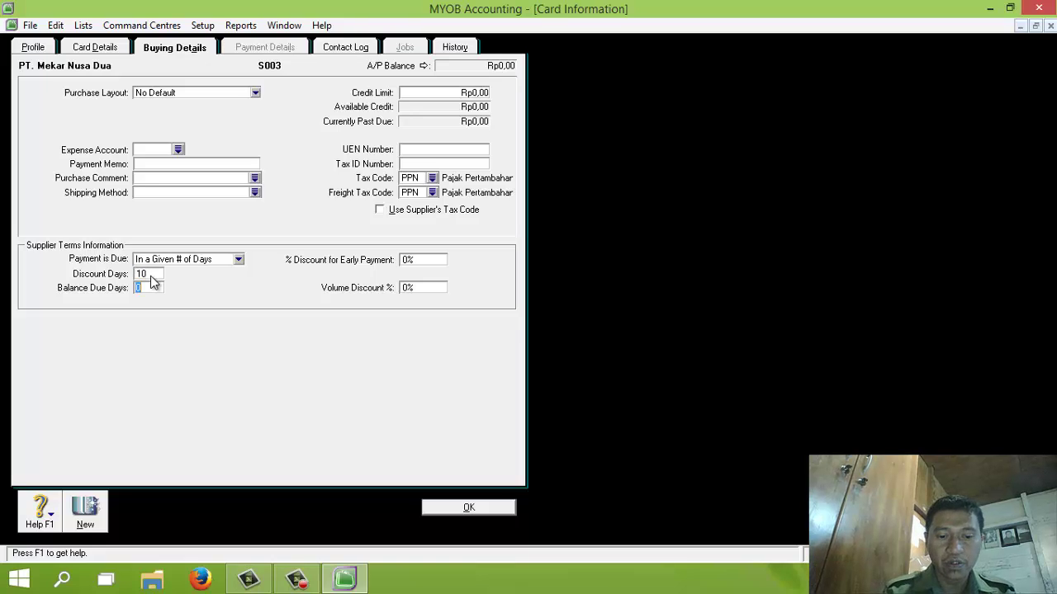
text(50)
key(Tab)
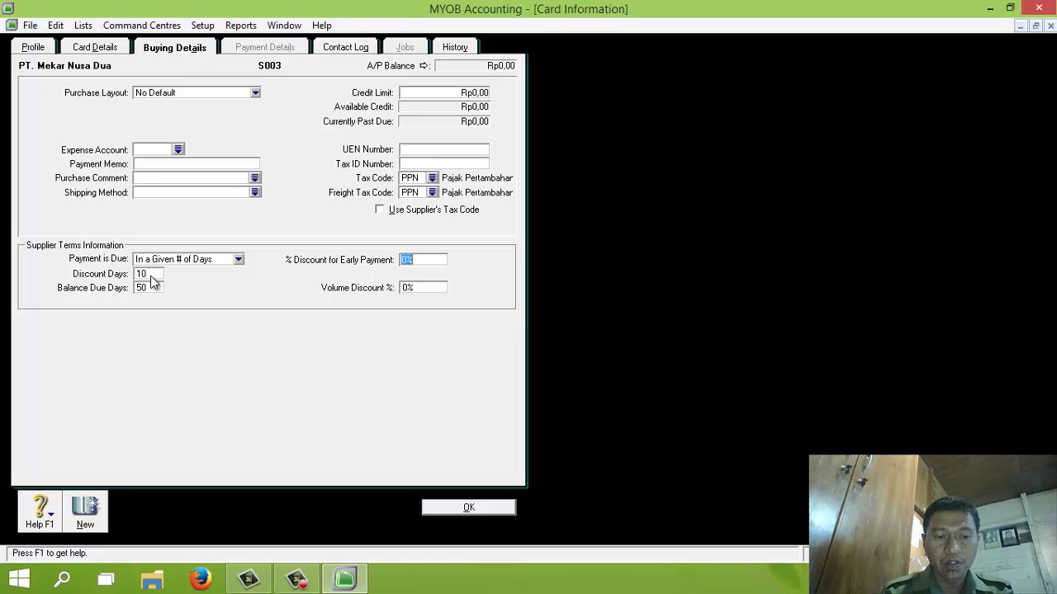
text(28 945)
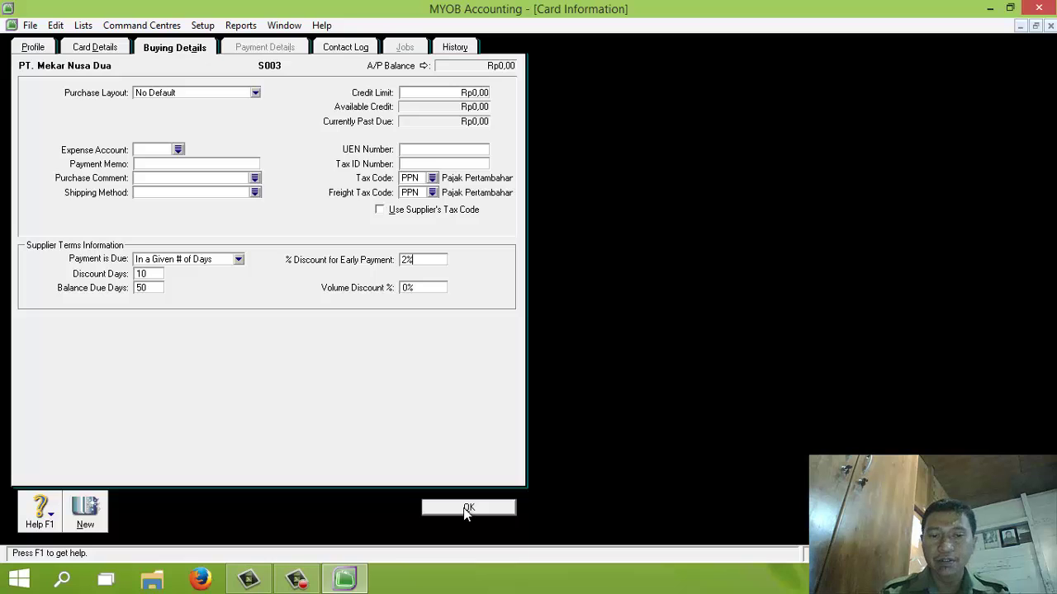
click(463, 508)
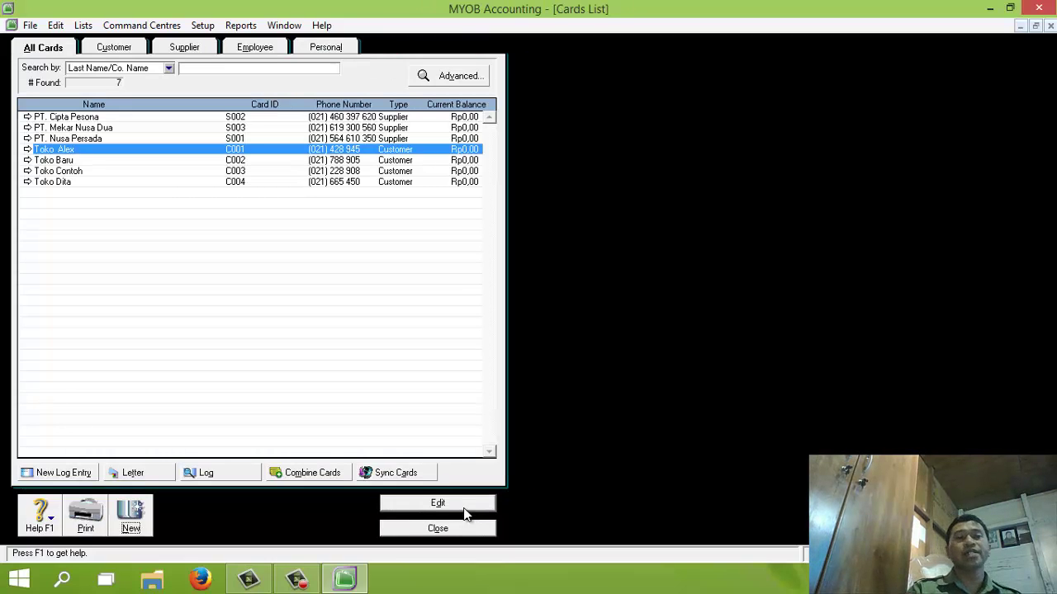
Step: Check the Customer, Supplier and All Cards views of the seven cards, then close the Cards List
click(50, 51)
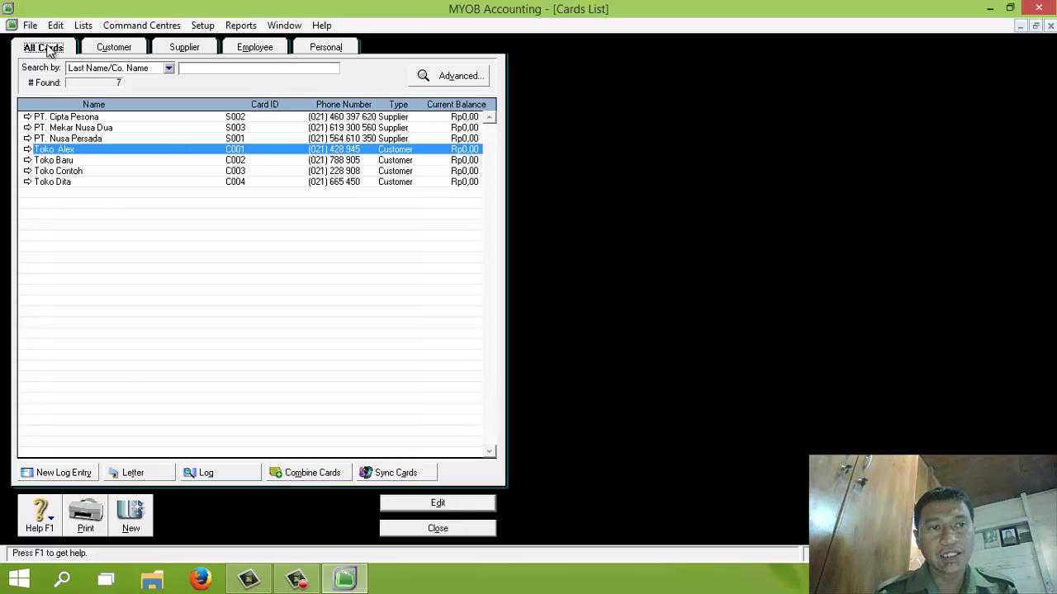
click(112, 50)
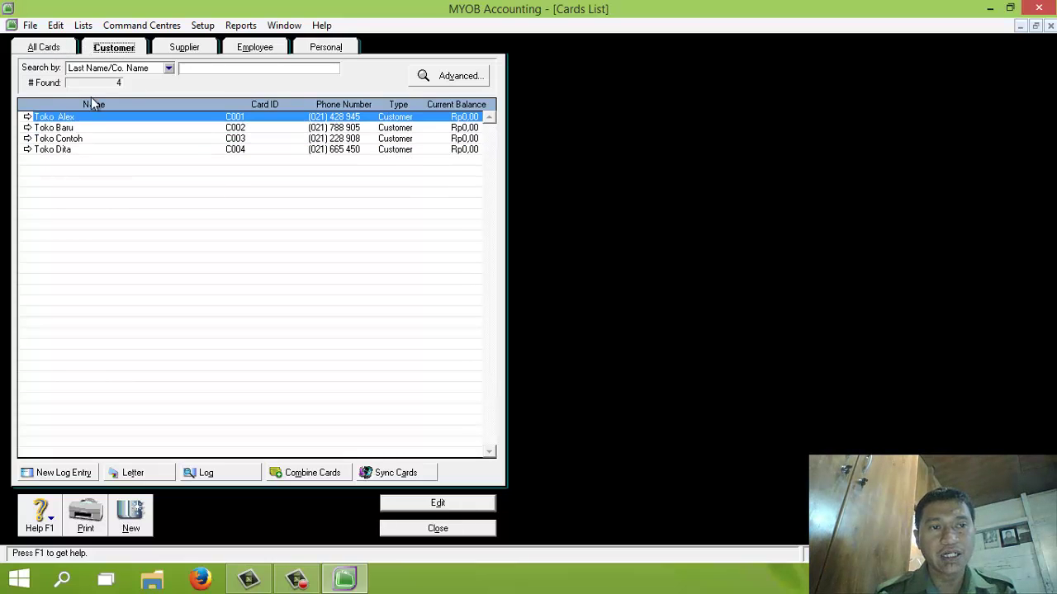
click(183, 46)
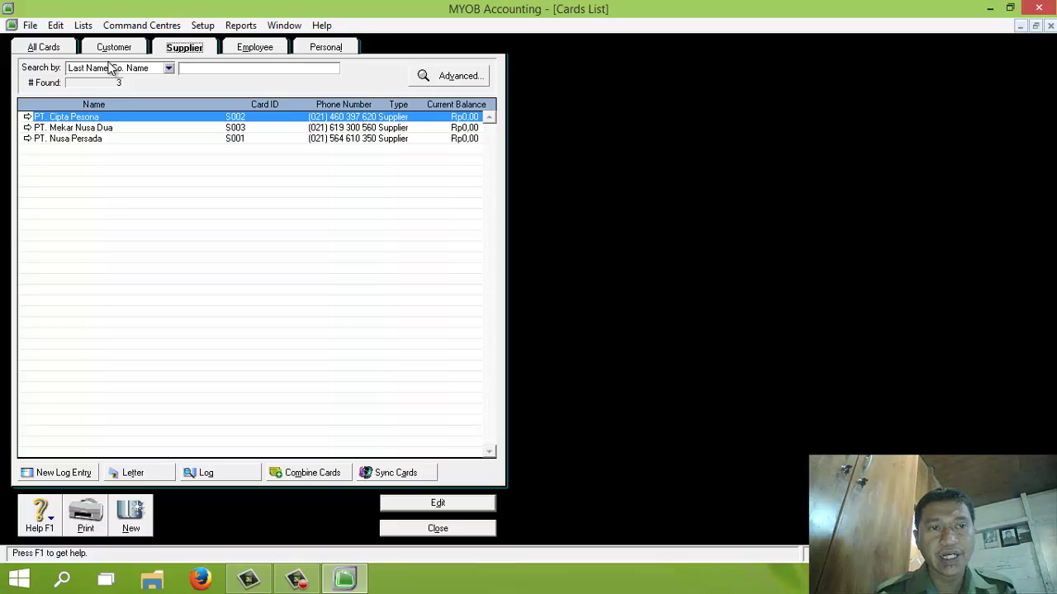
click(47, 52)
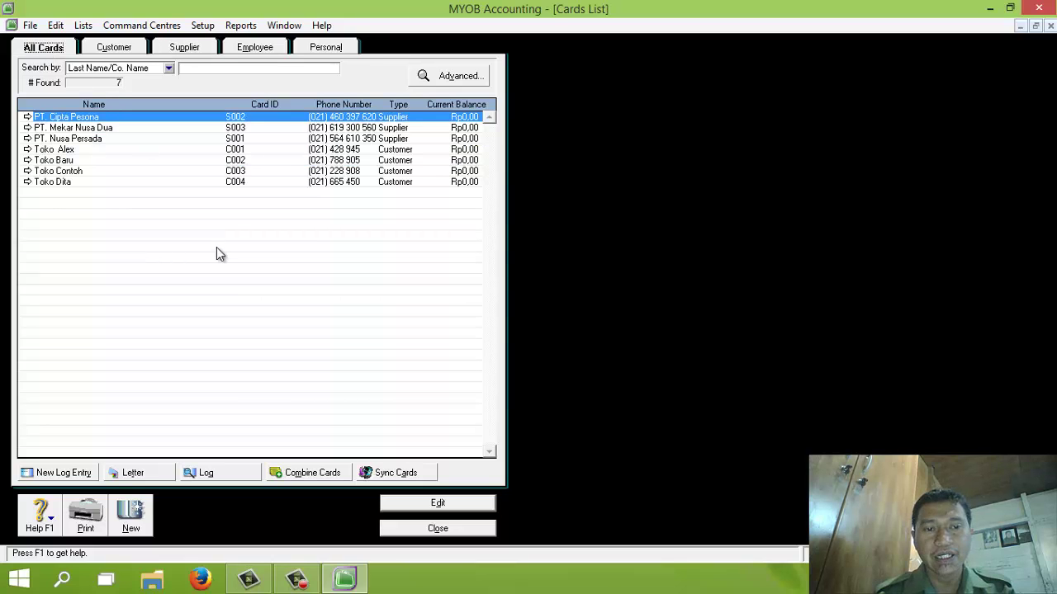
click(442, 530)
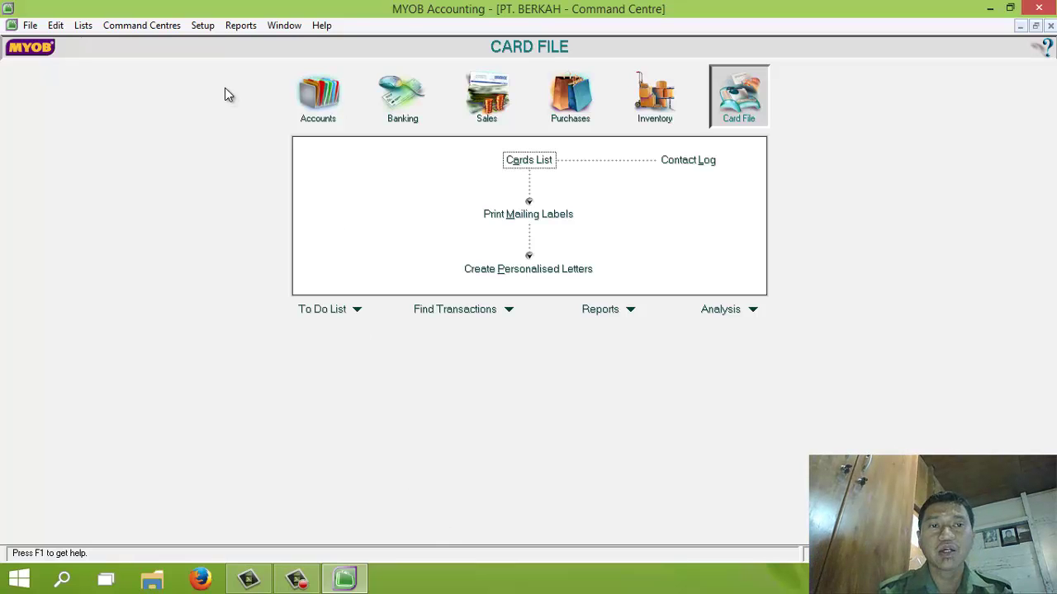
Step: Open Setup > Balances > Customer Balances, showing Rp55.000.000,00 out of balance
click(201, 25)
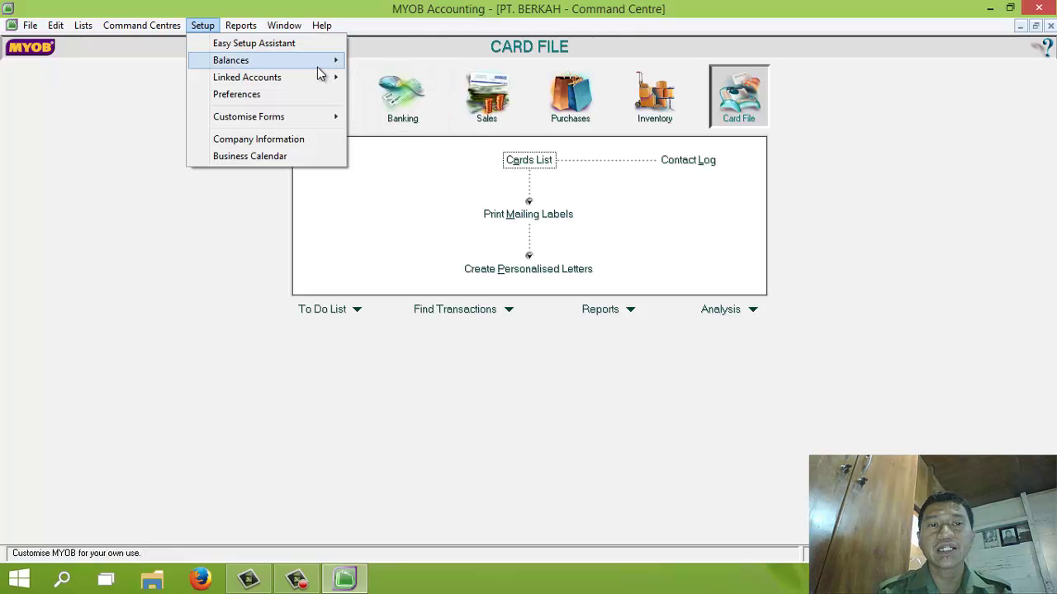
mouse_move(320, 64)
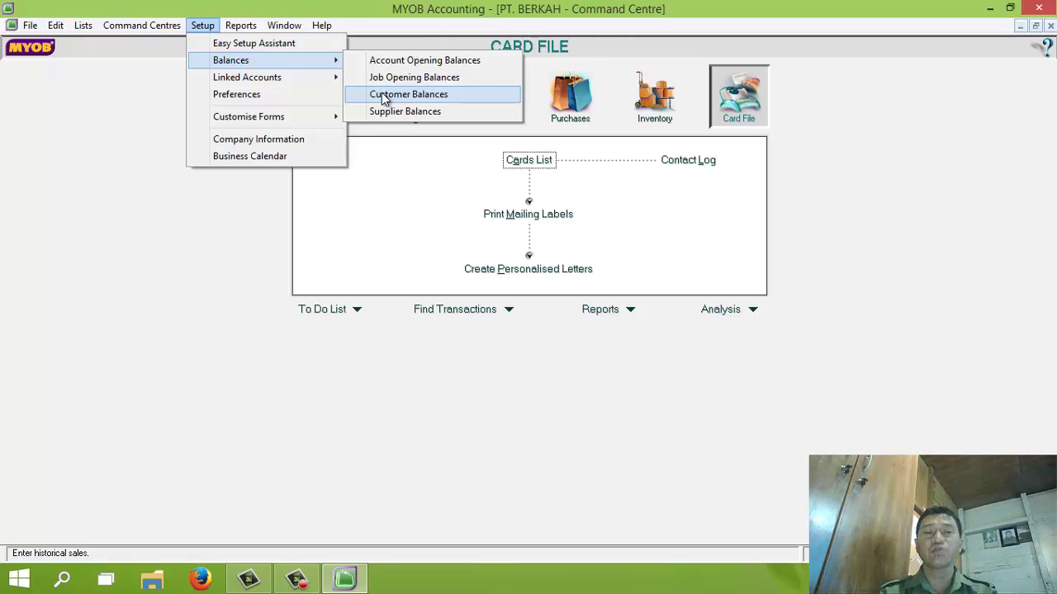
click(205, 27)
click(206, 27)
mouse_move(223, 59)
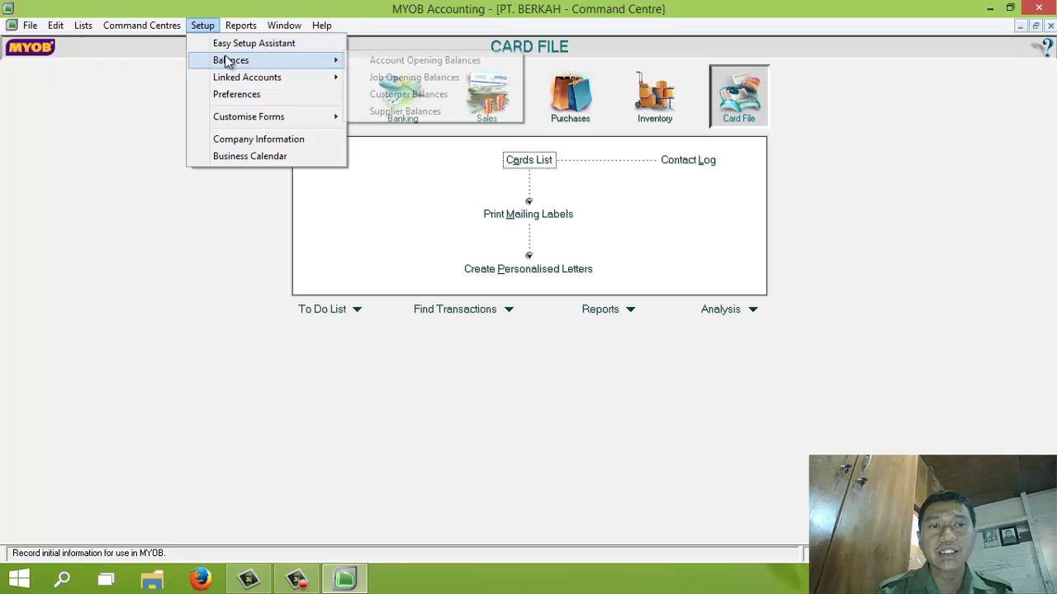
click(382, 94)
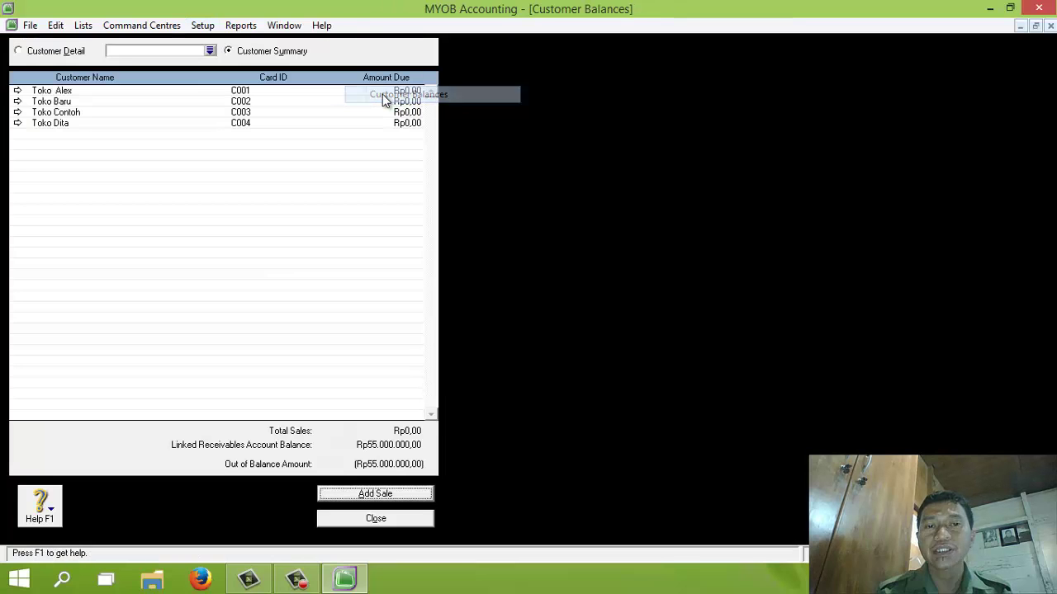
Step: Start a historical sale for customer Toko Alex
click(376, 493)
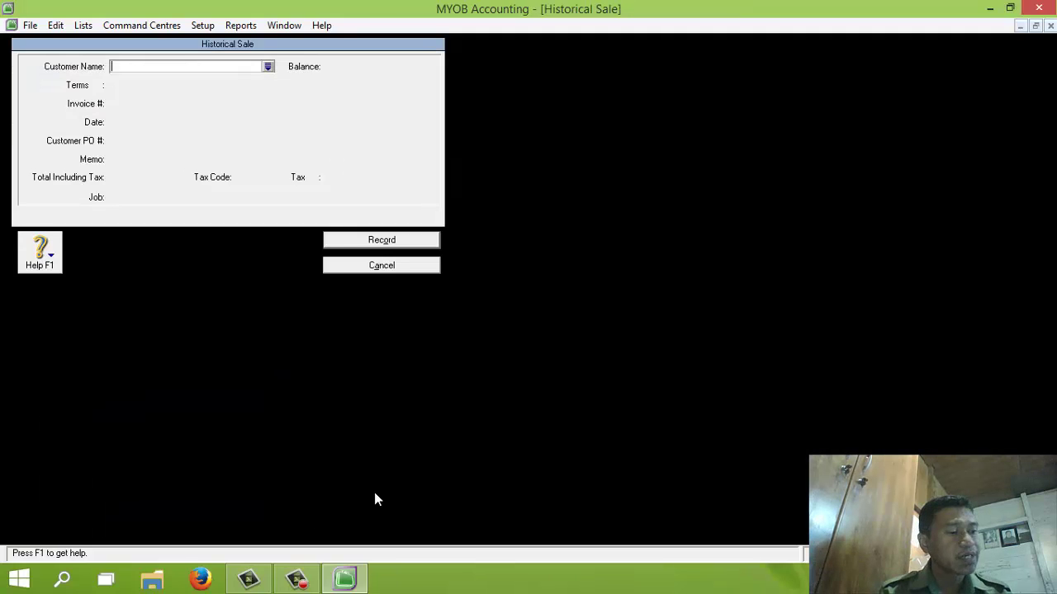
click(269, 66)
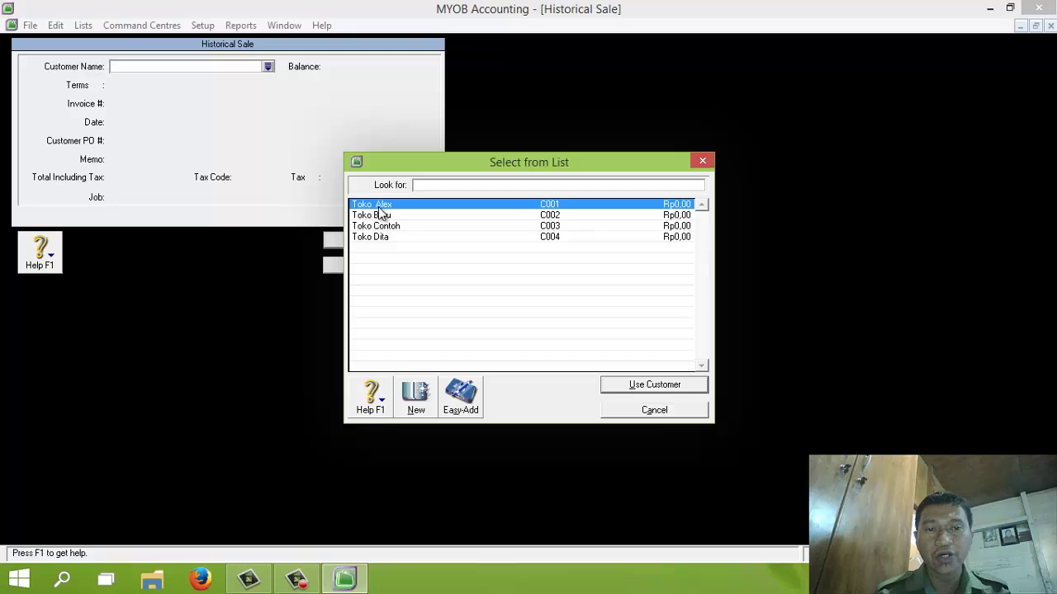
click(380, 206)
double_click(380, 207)
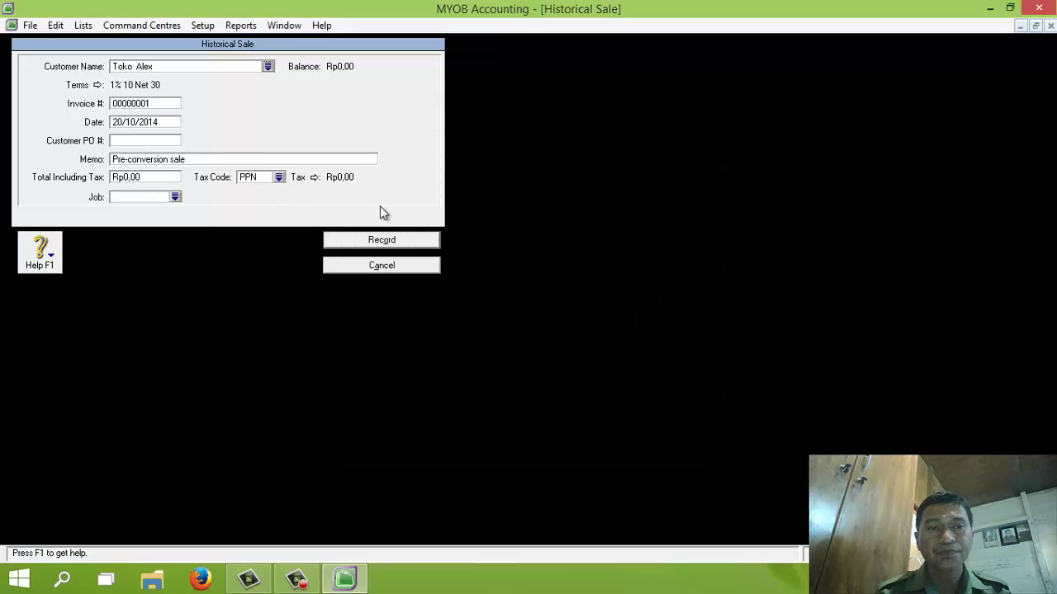
Step: Record invoice FPJ11-8 dated 20/11/2013, memo Saldo Utang, total 22.000.000, tax code N-T
click(141, 103)
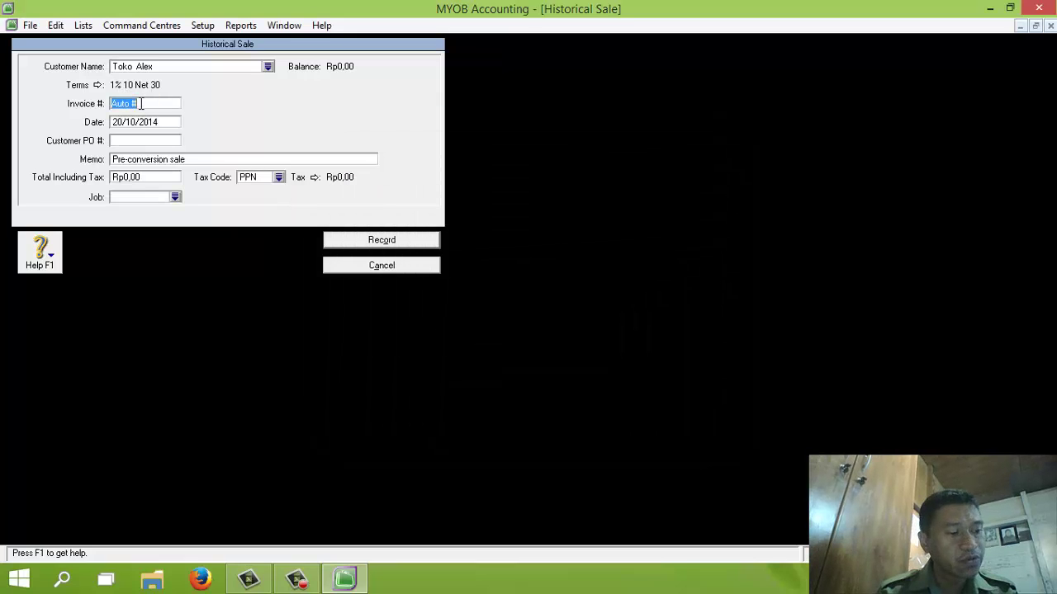
text(FPJ)
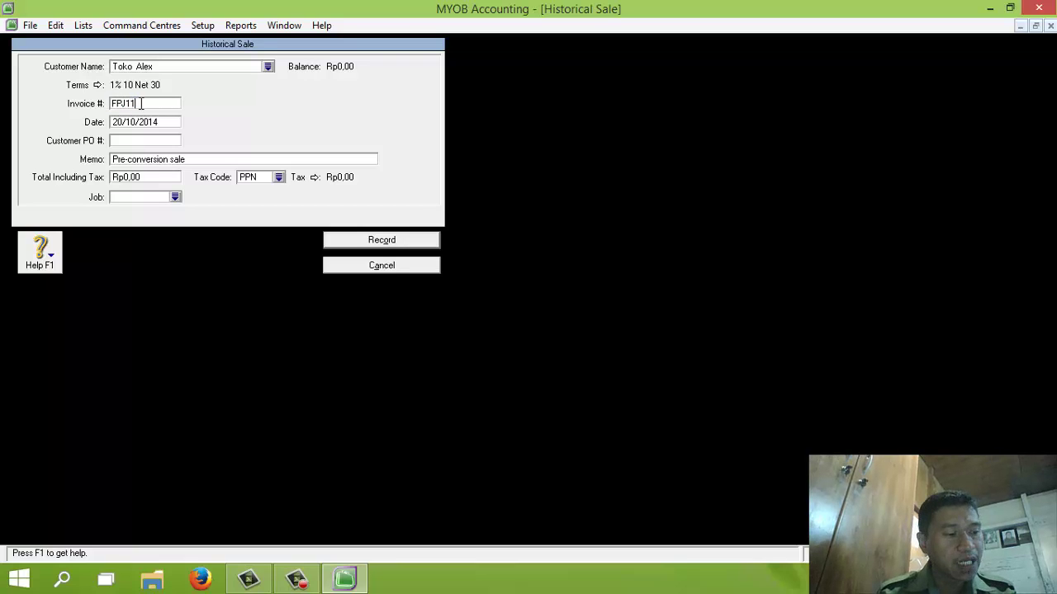
text(11-8)
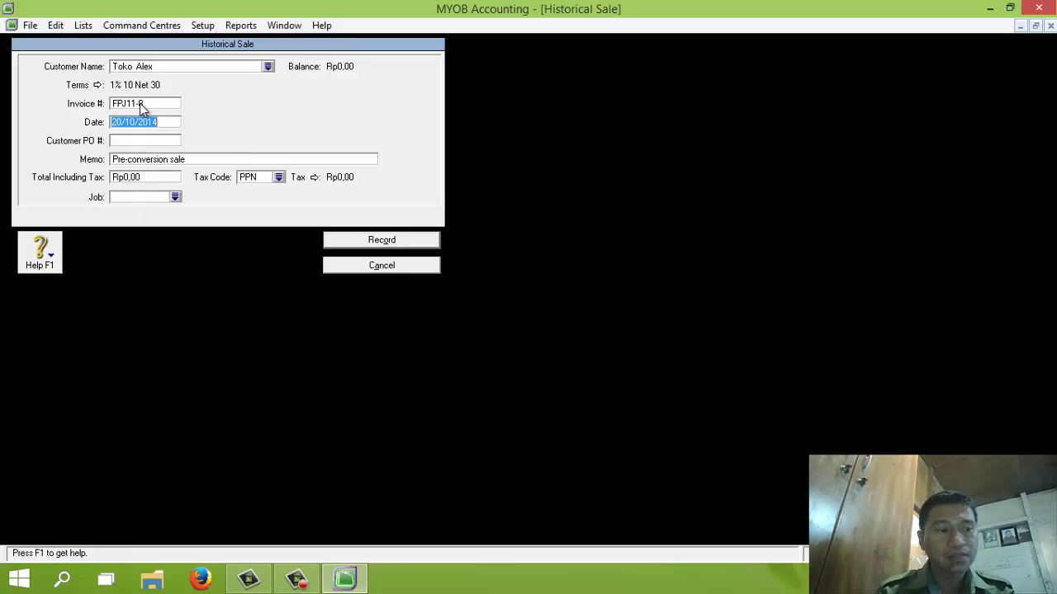
text(20/1)
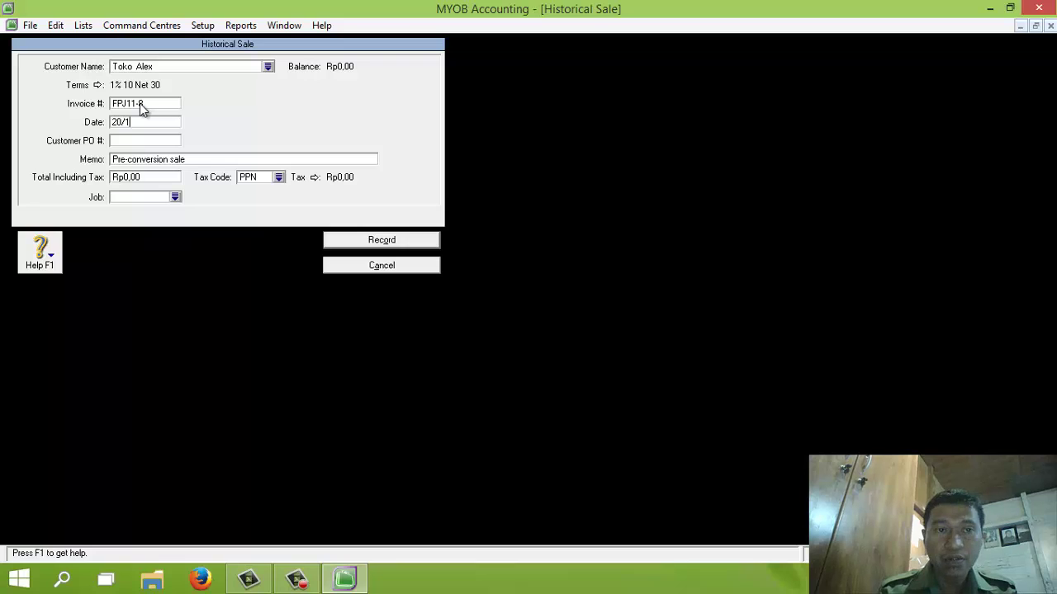
text(1/201)
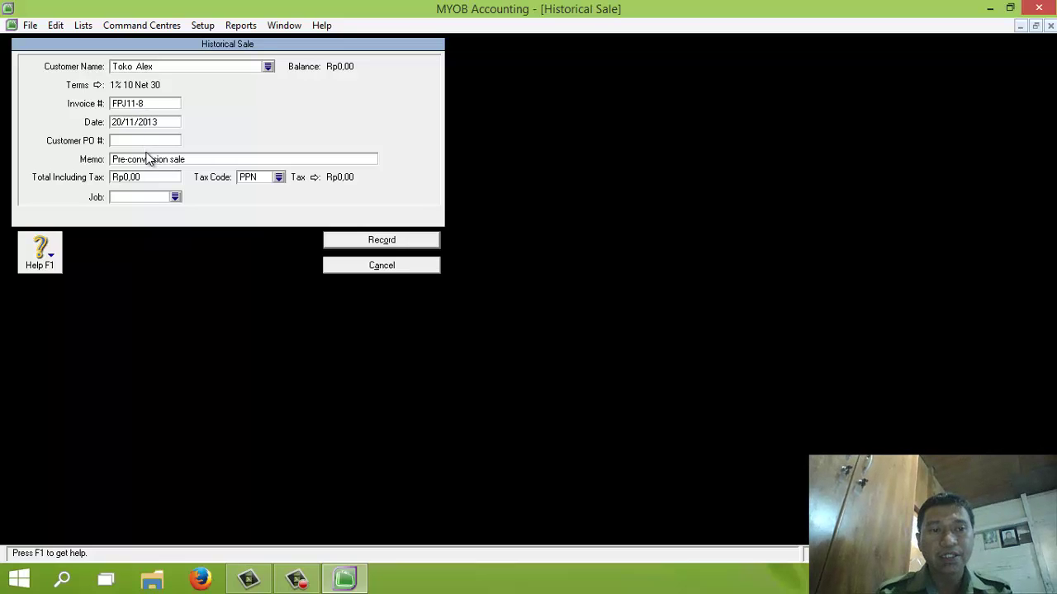
text(3)
click(147, 161)
text(Saldo)
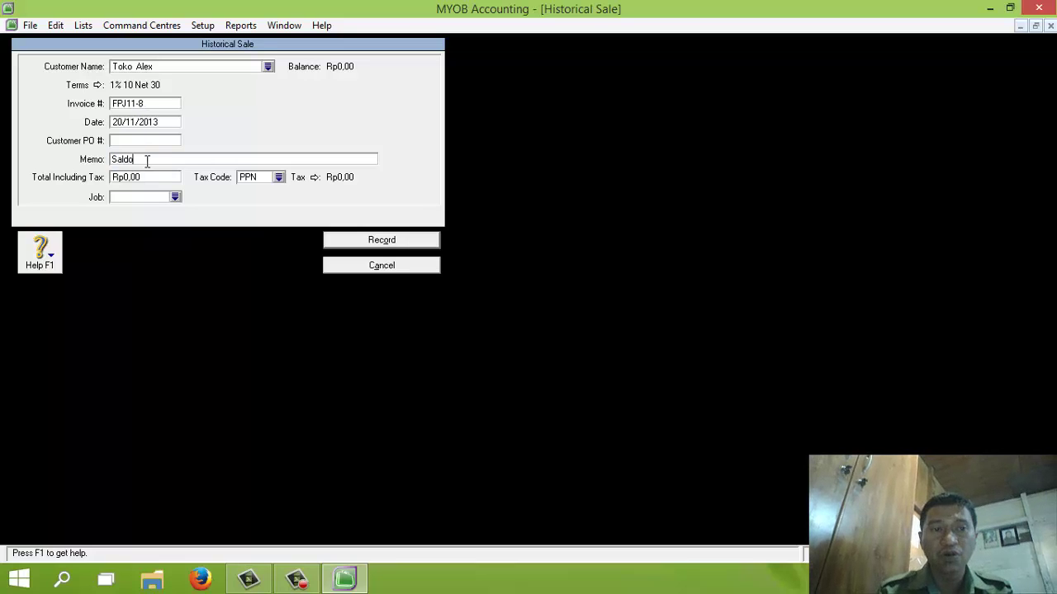
text( Utang)
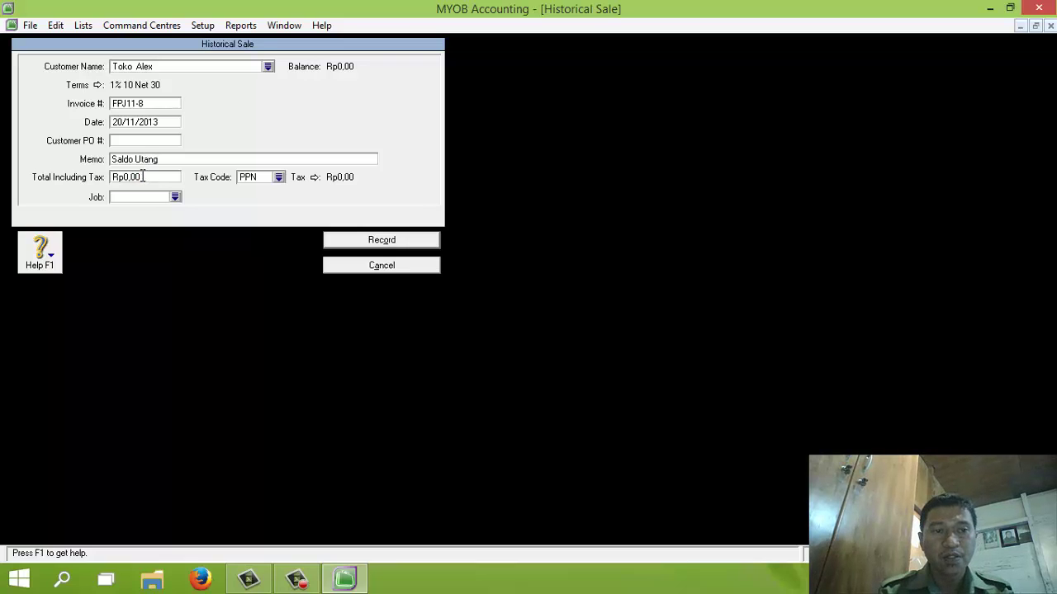
click(142, 177)
text(22.)
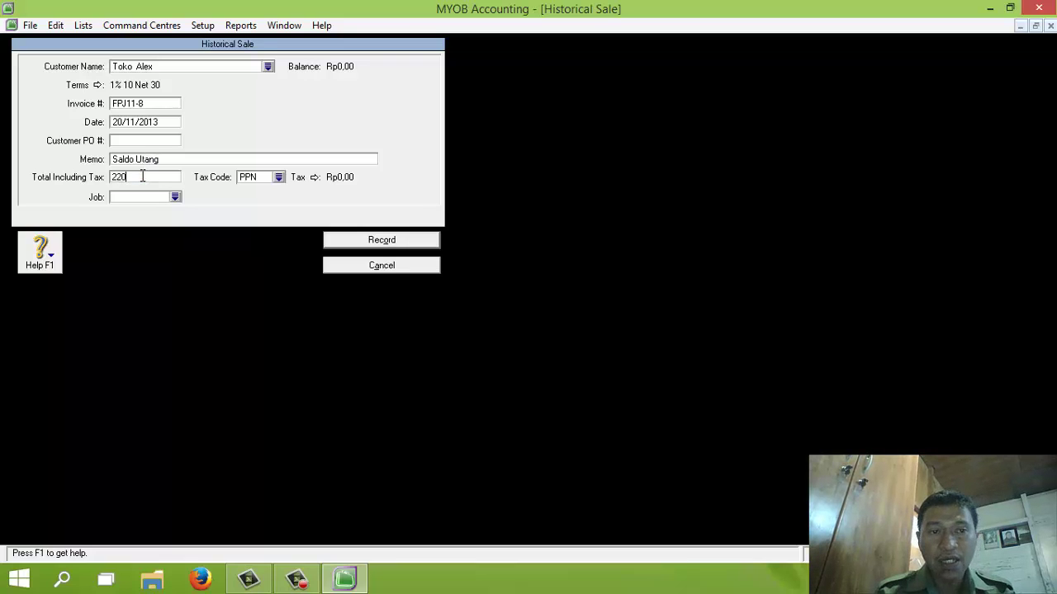
text(000.000)
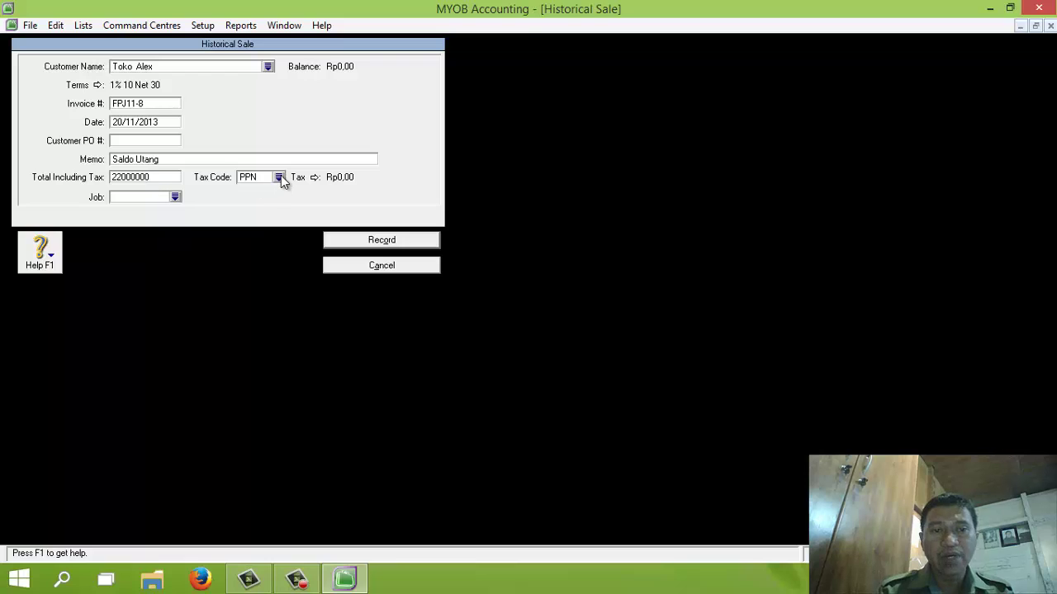
click(279, 177)
double_click(420, 207)
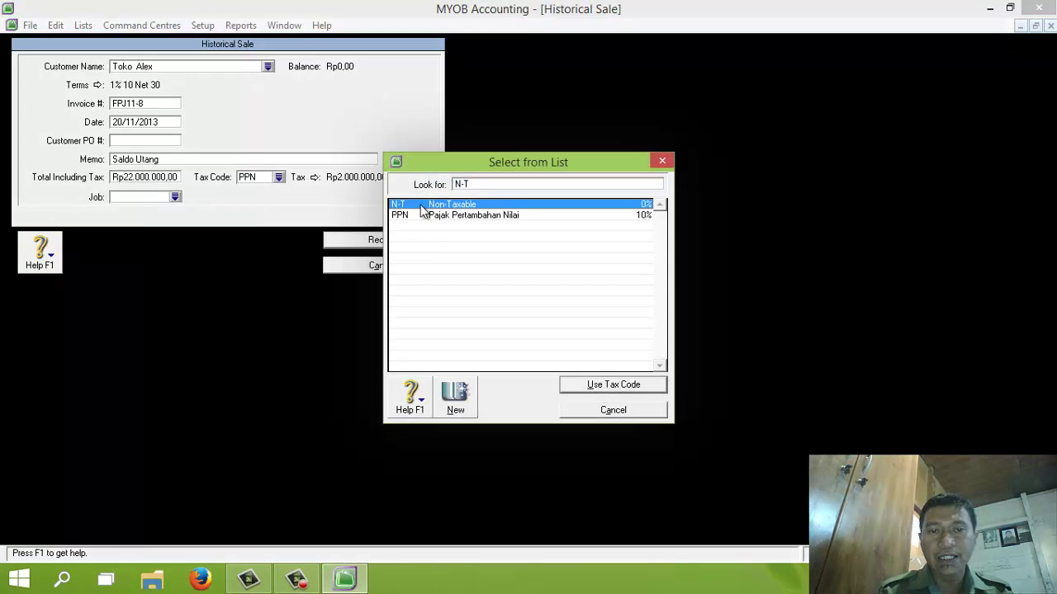
click(379, 241)
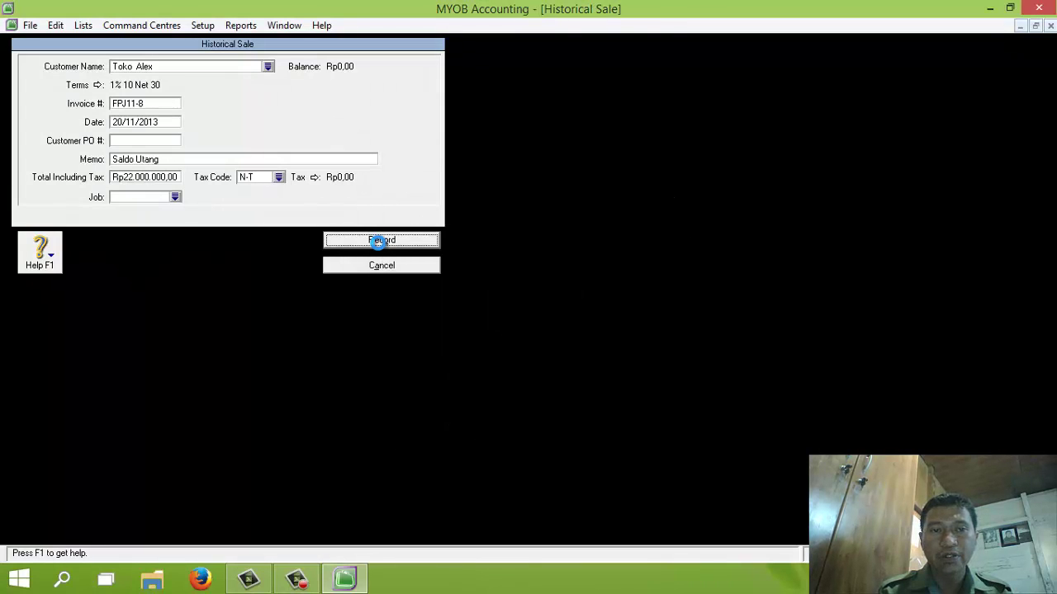
Step: Start a historical sale for Toko Baru with invoice FPJ11-11 dated 25/11/2013
click(372, 497)
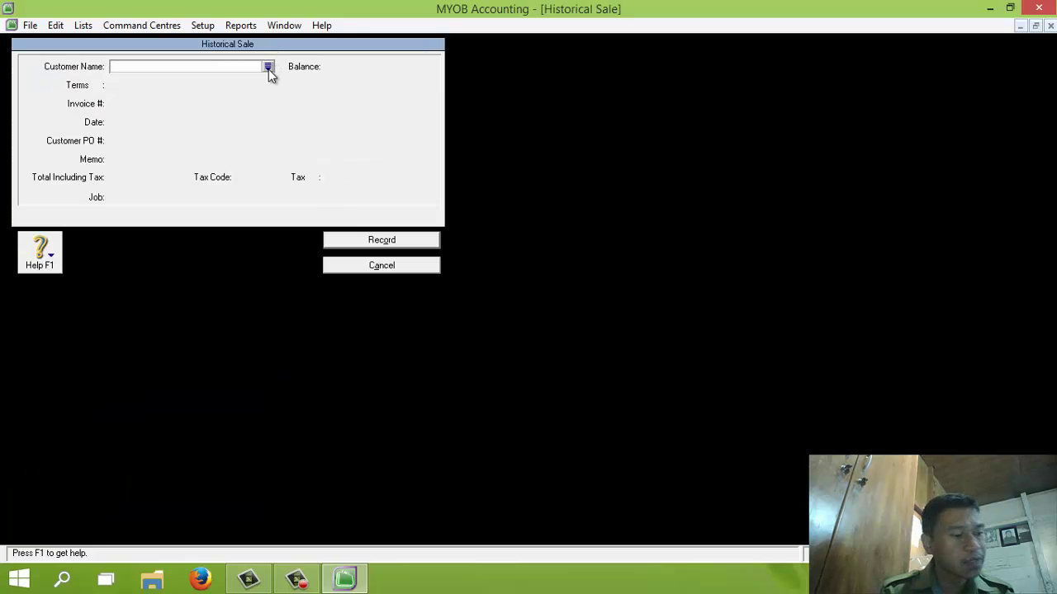
click(268, 69)
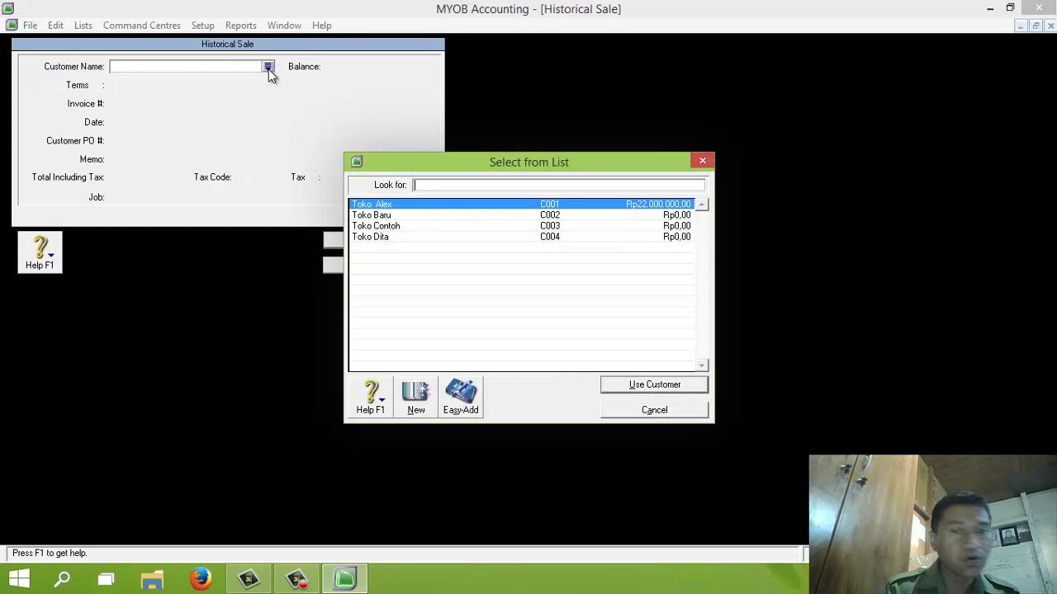
double_click(373, 215)
click(145, 102)
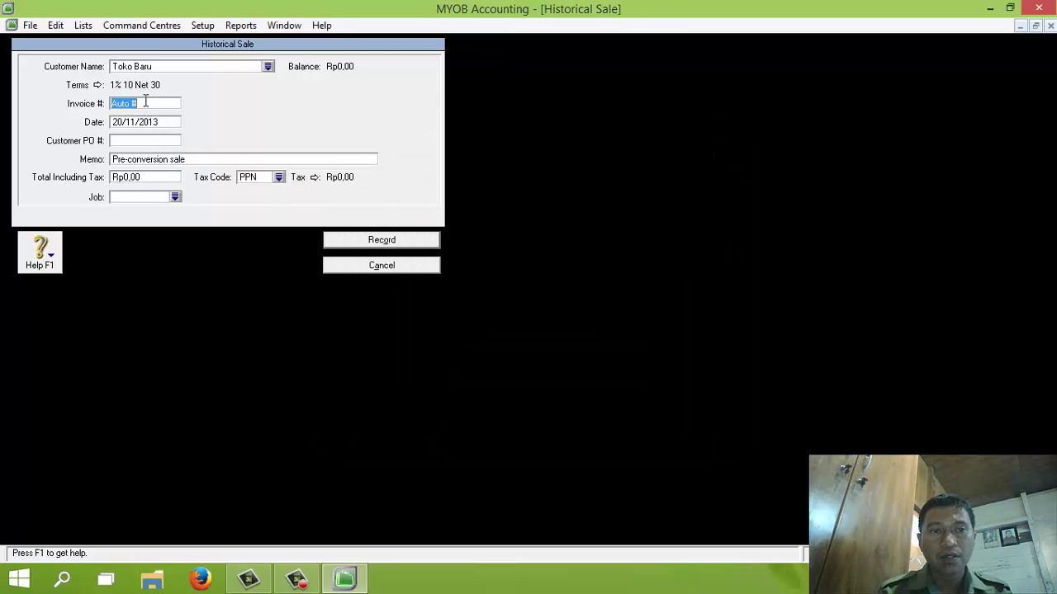
text(FPJ)
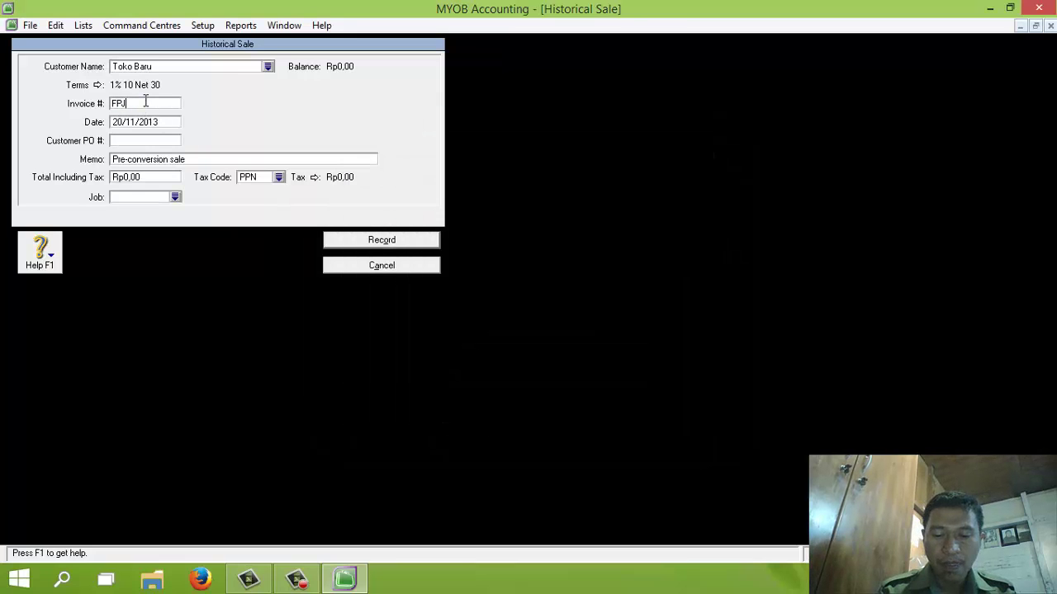
text(11)
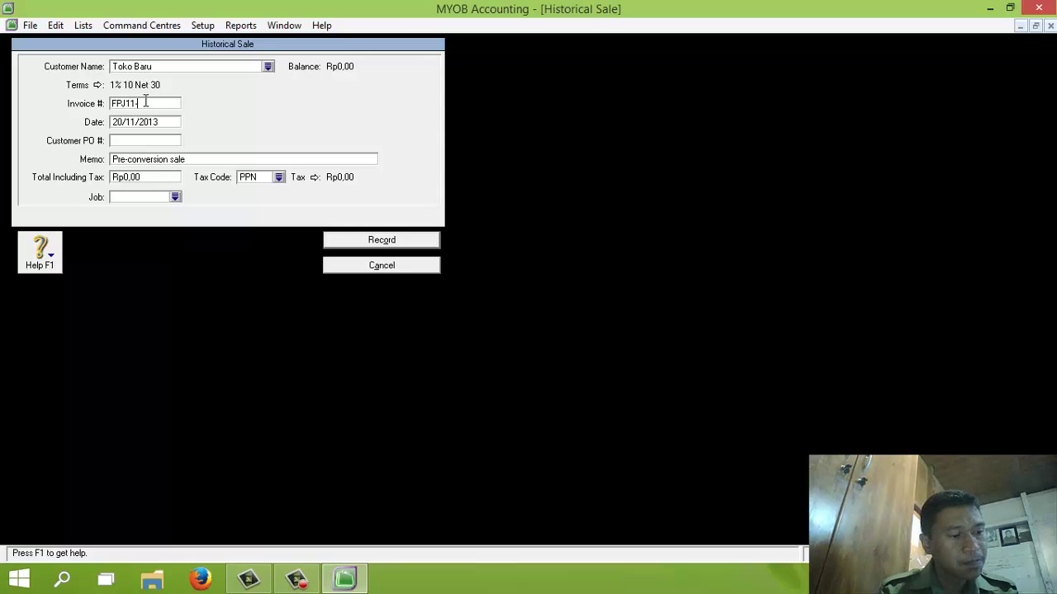
text(-11)
key(Tab)
text(2)
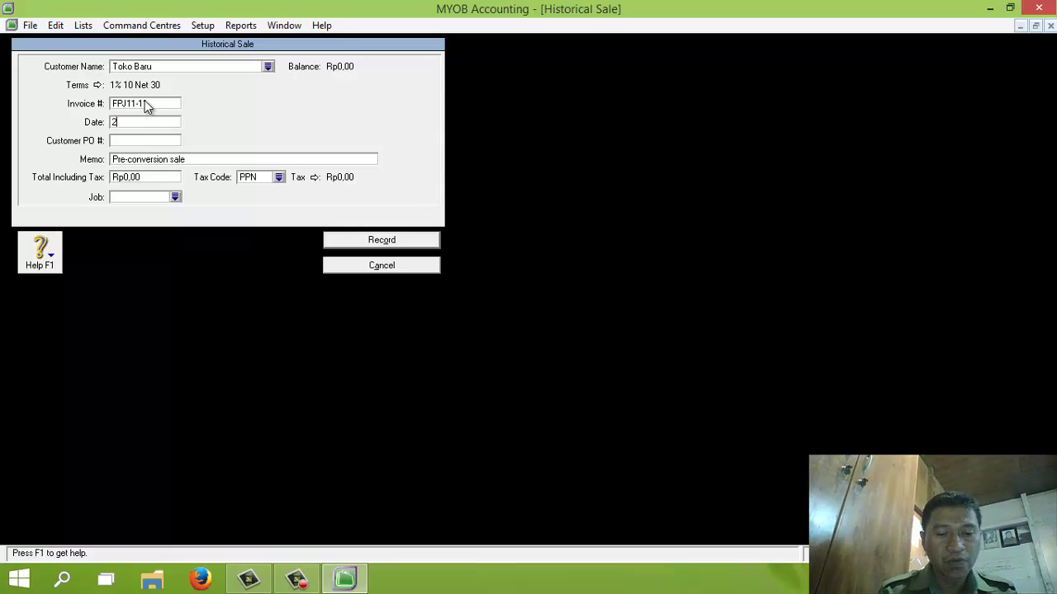
text(5/11/2013)
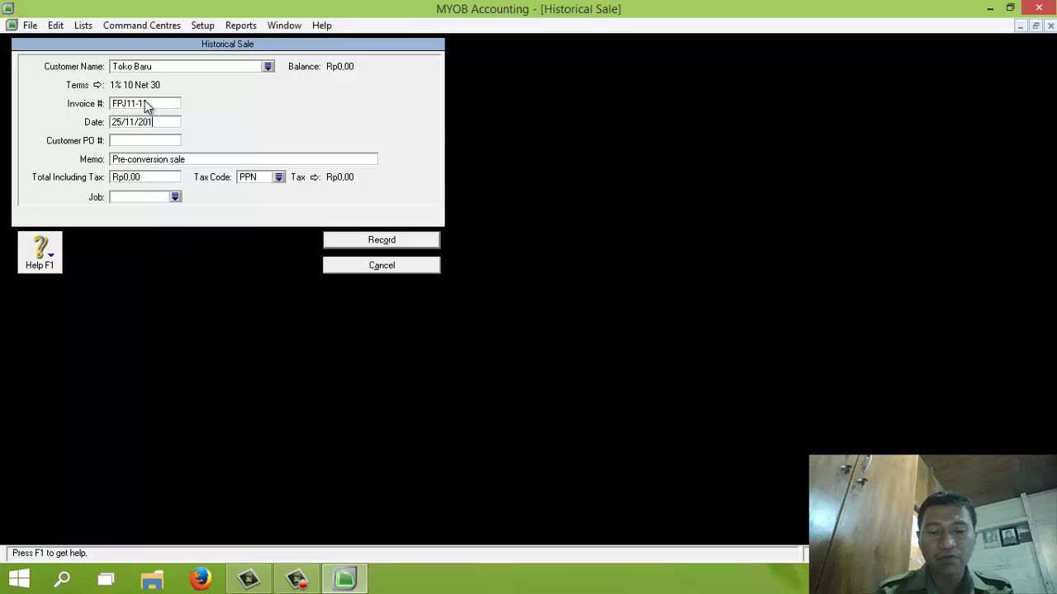
Step: Give the sale memo Saldo Piutang, total 16.500.000 and tax code N-T, then record it
click(157, 159)
text(S)
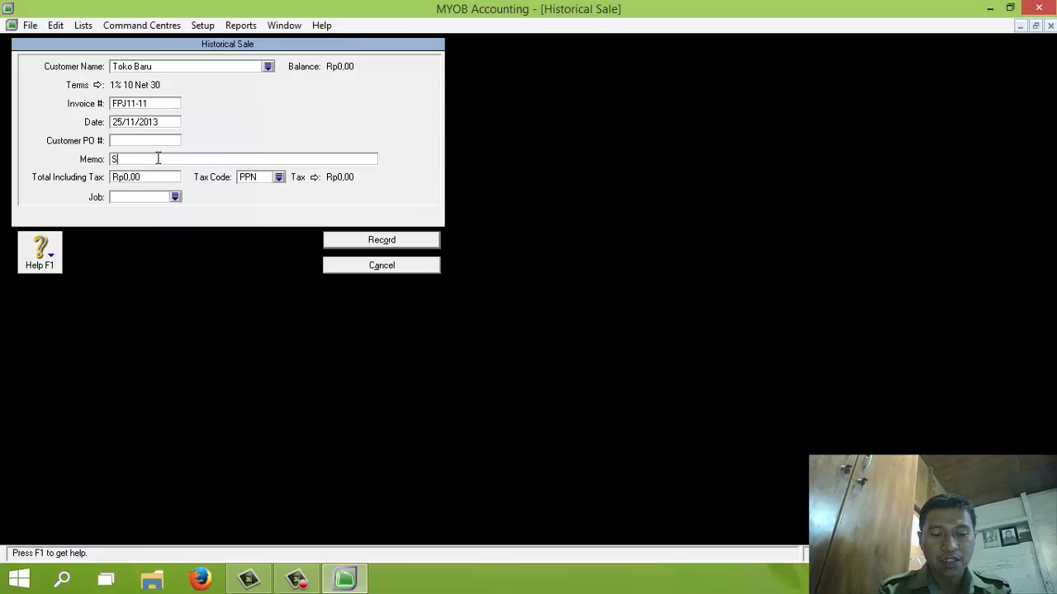
text(aldo Piutang)
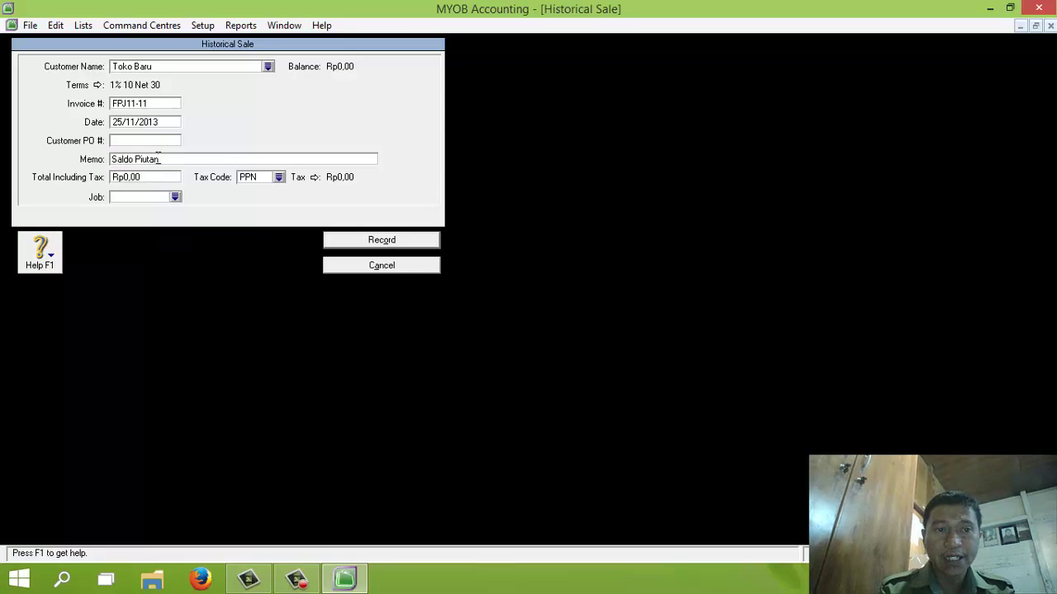
click(149, 179)
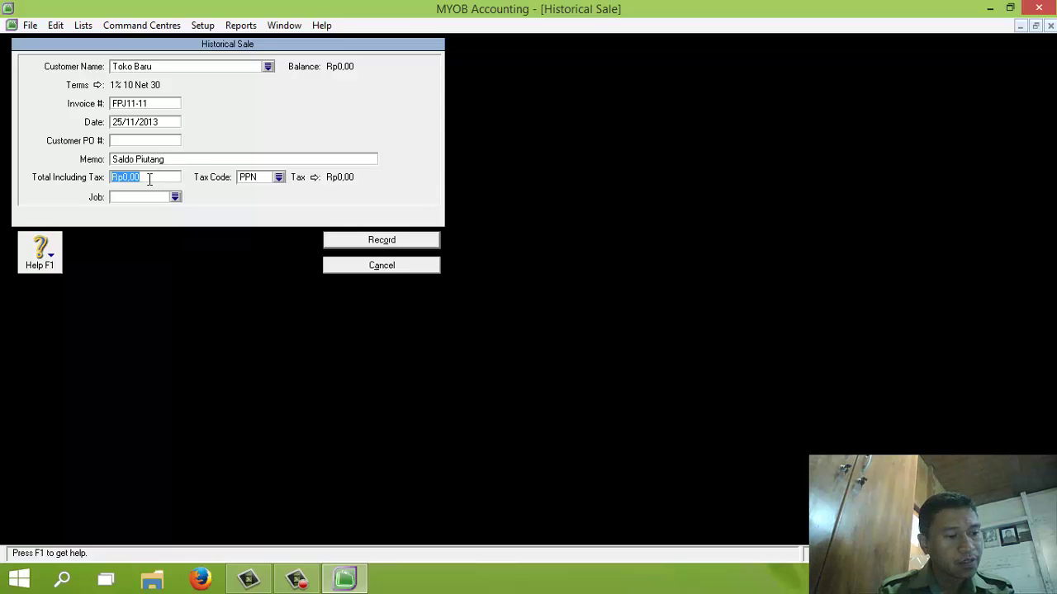
text(16500000)
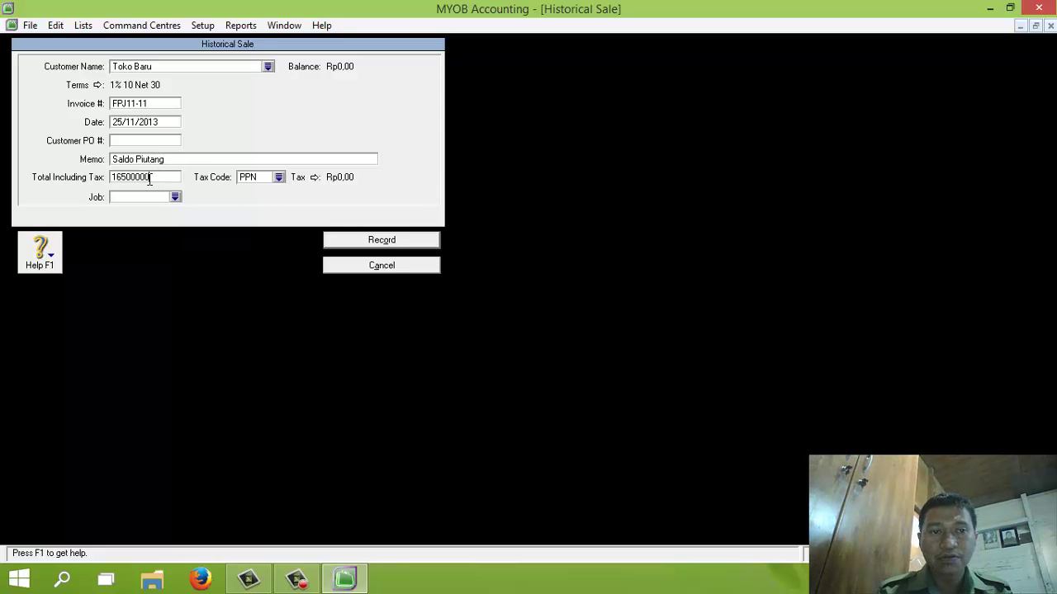
click(278, 177)
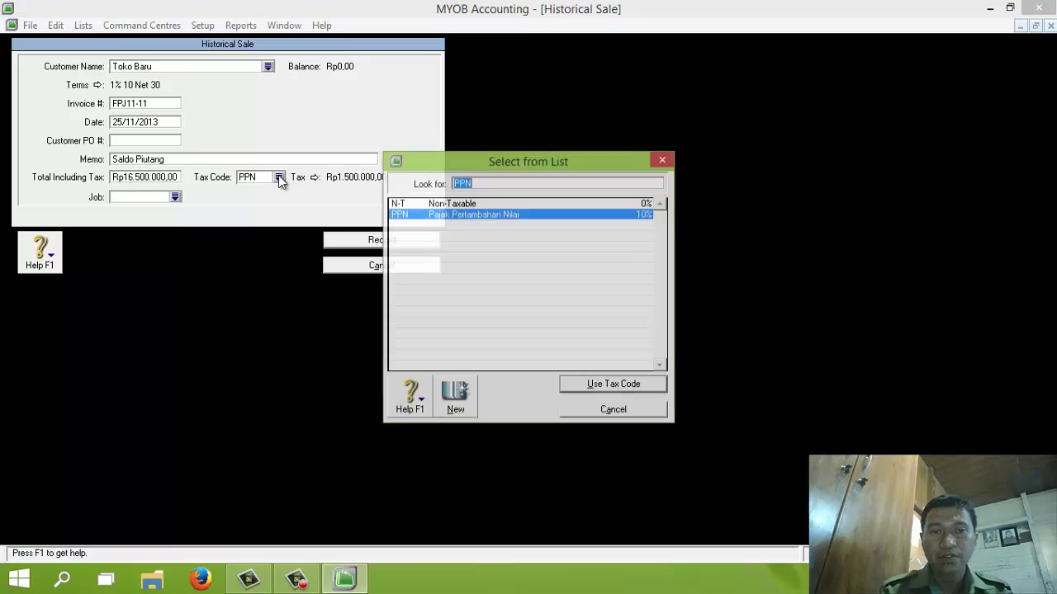
double_click(438, 205)
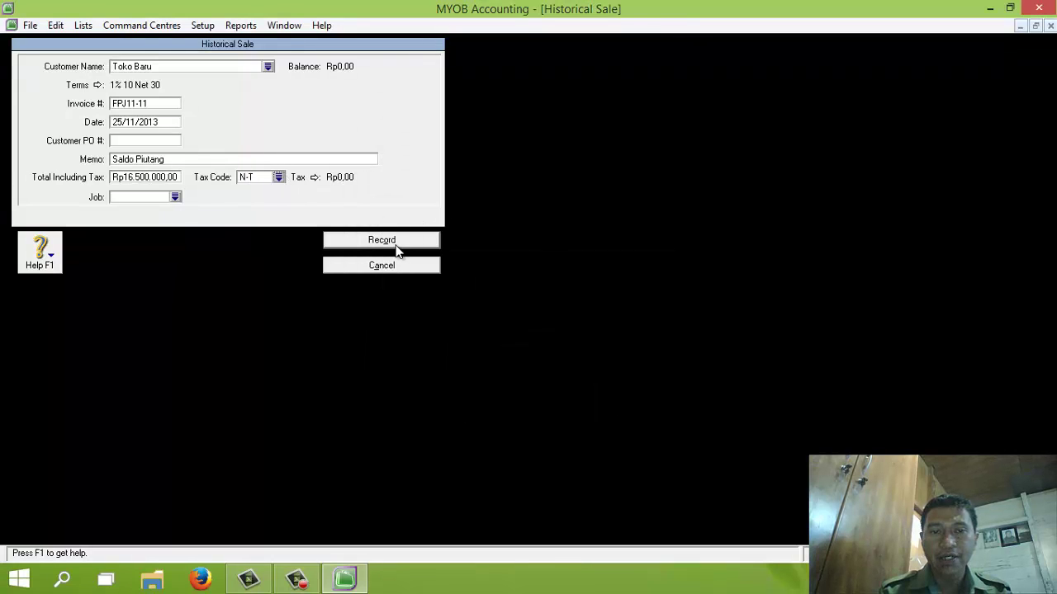
click(395, 245)
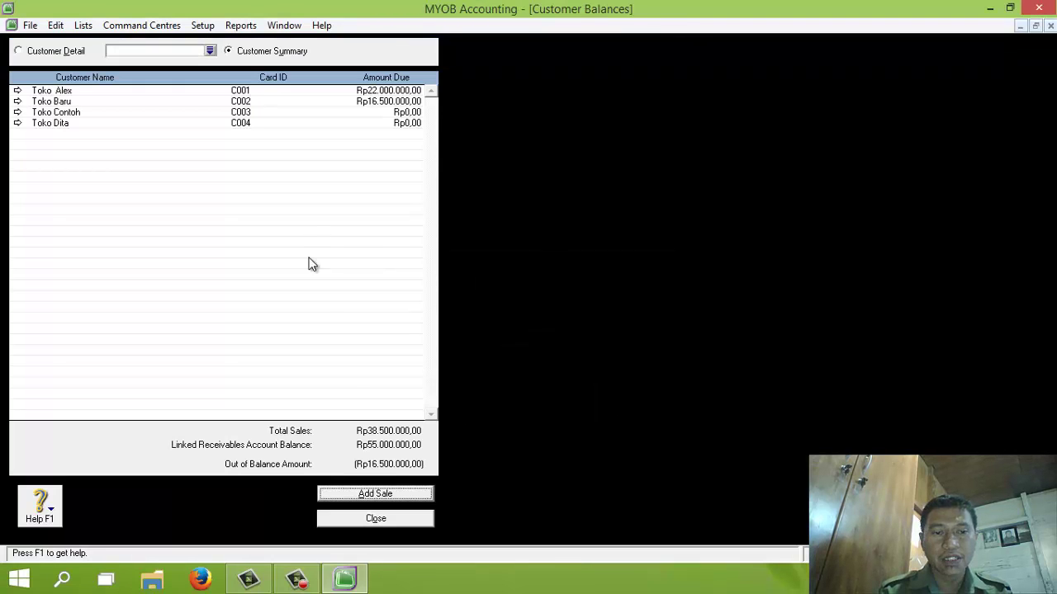
Step: Start a historical sale for Toko Dita: invoice SPJ11-12, date 30/11/2013, memo 'Saldo Piutang'
click(387, 494)
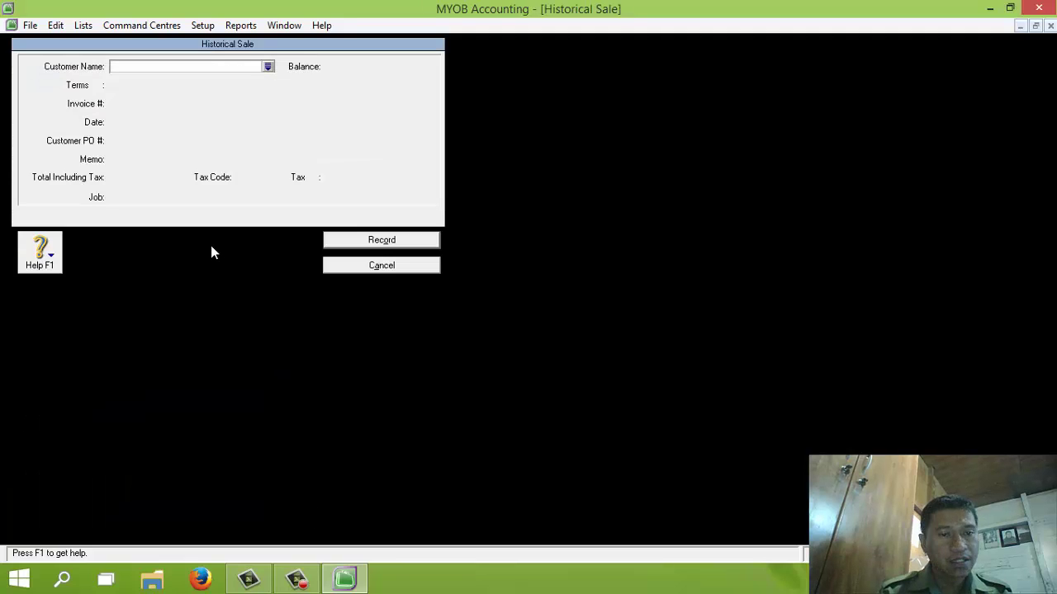
click(269, 67)
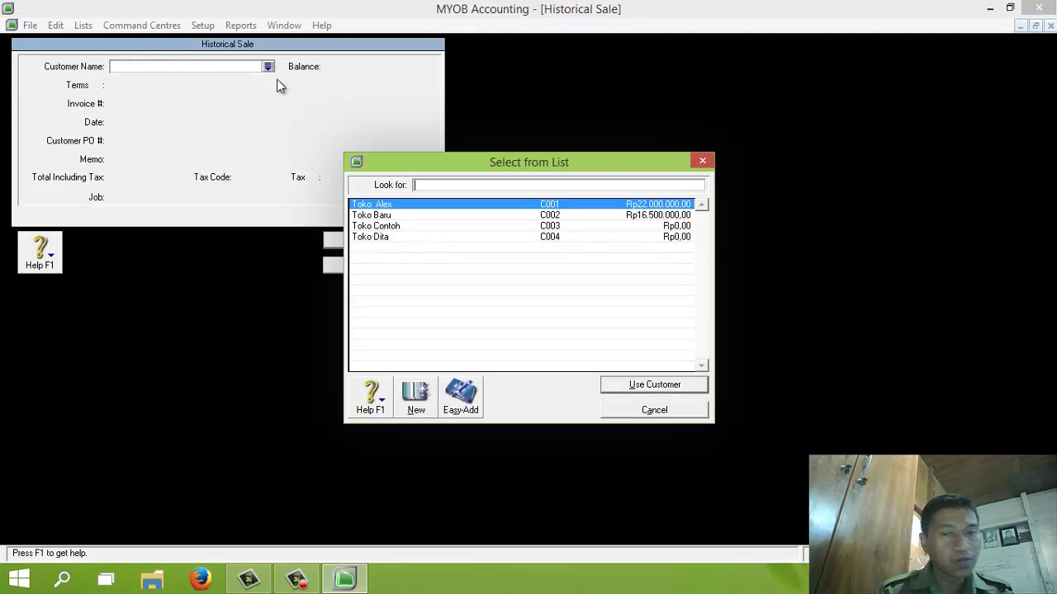
double_click(384, 238)
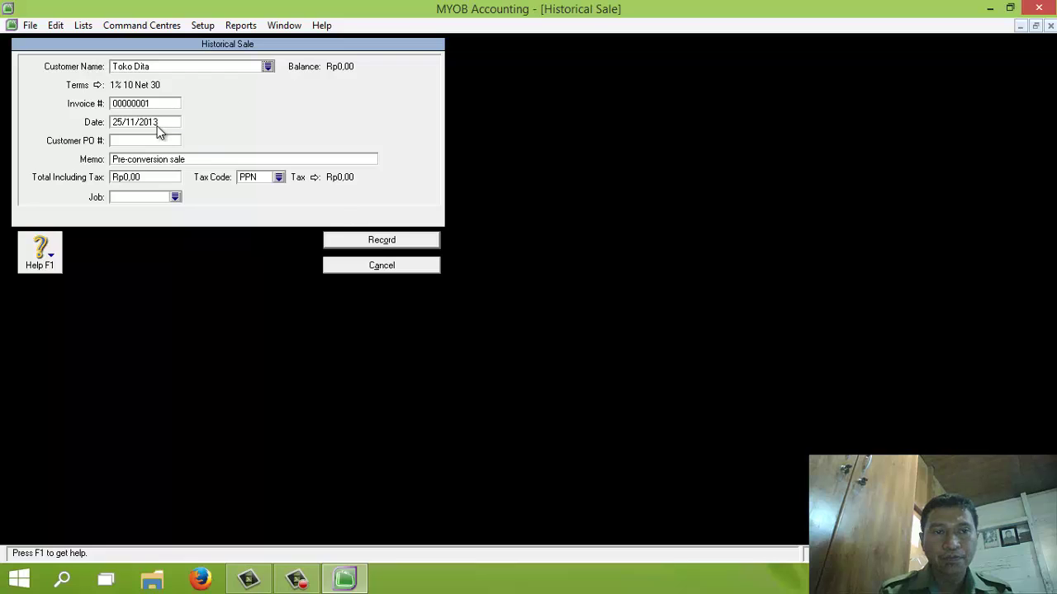
click(143, 104)
text(S)
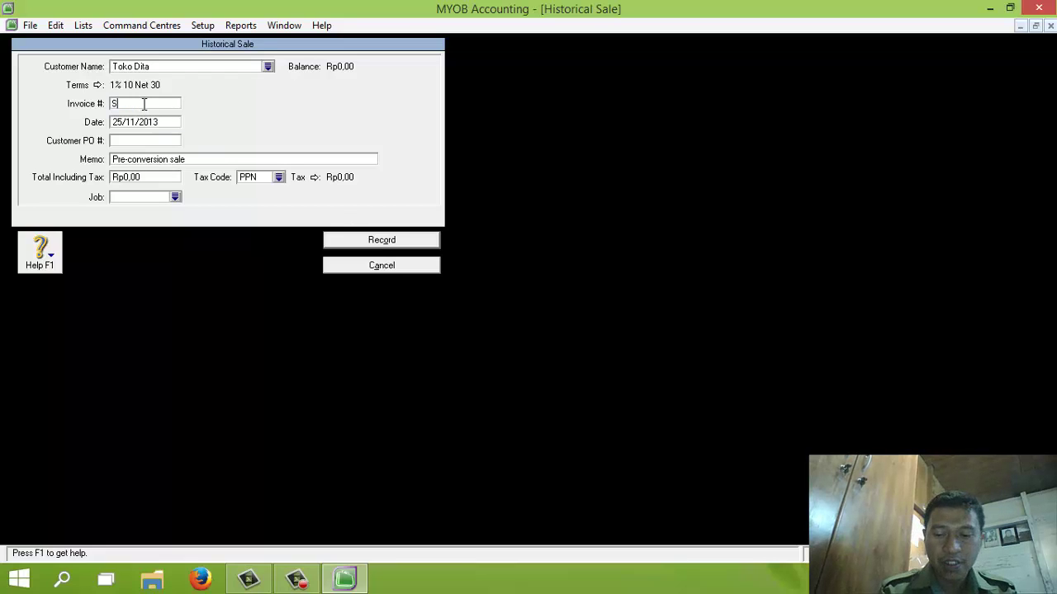
text(PJ11-1)
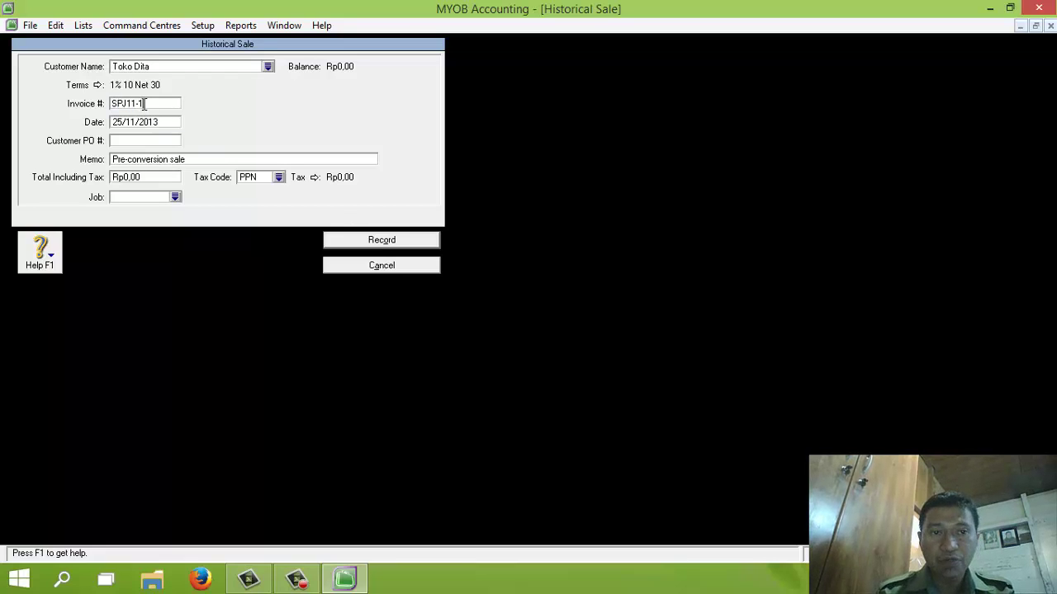
text(2)
key(Tab)
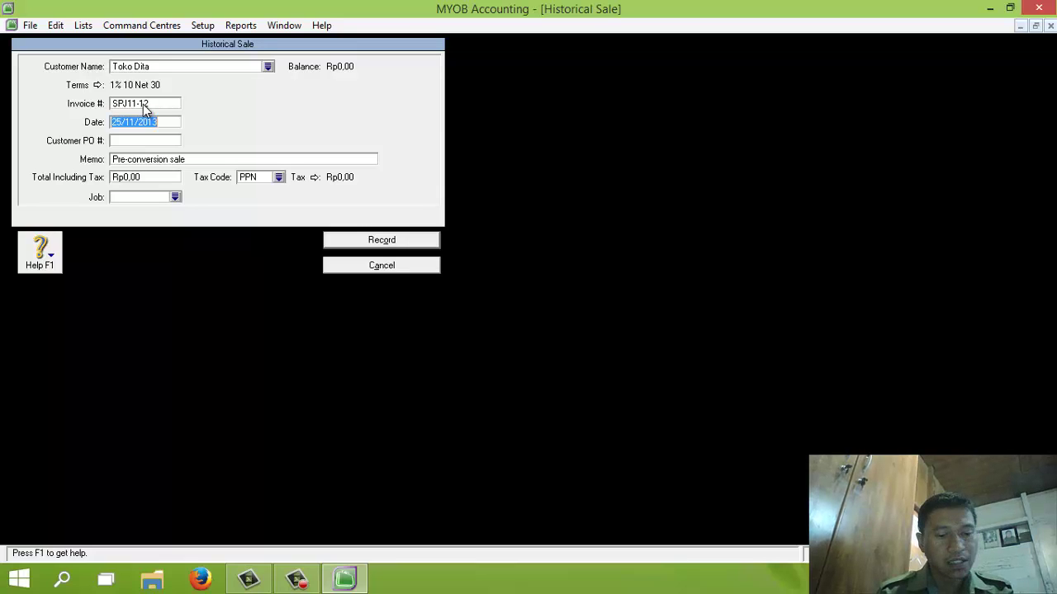
text(30/11/2013)
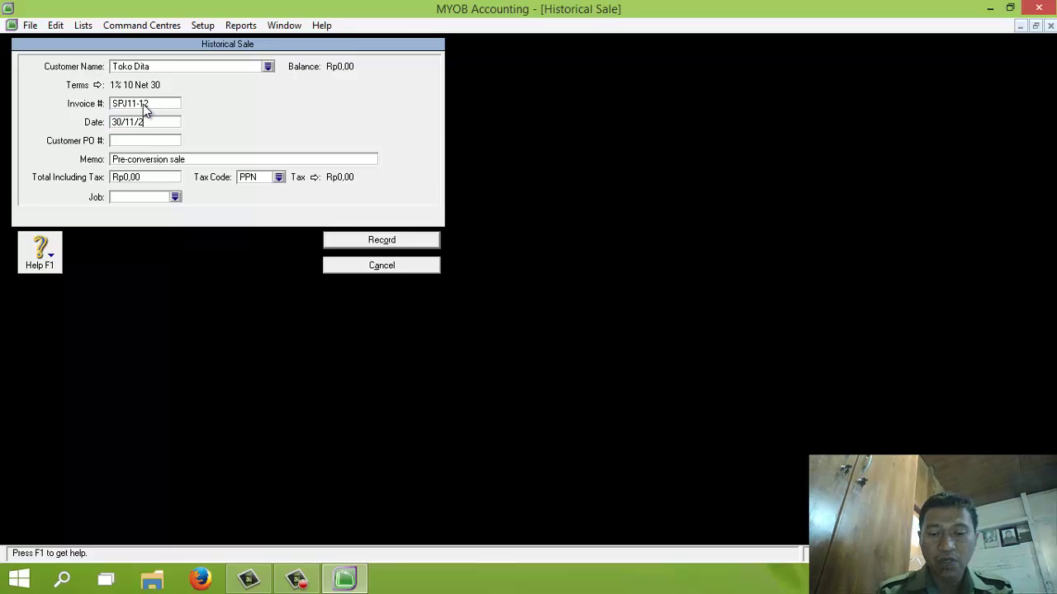
click(157, 163)
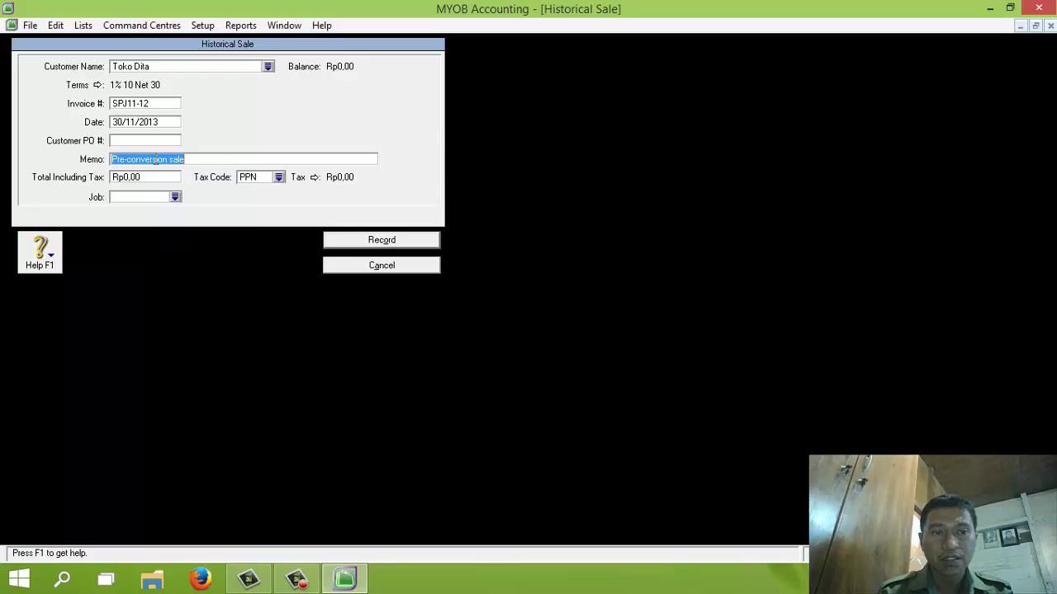
text(Saldo Pi)
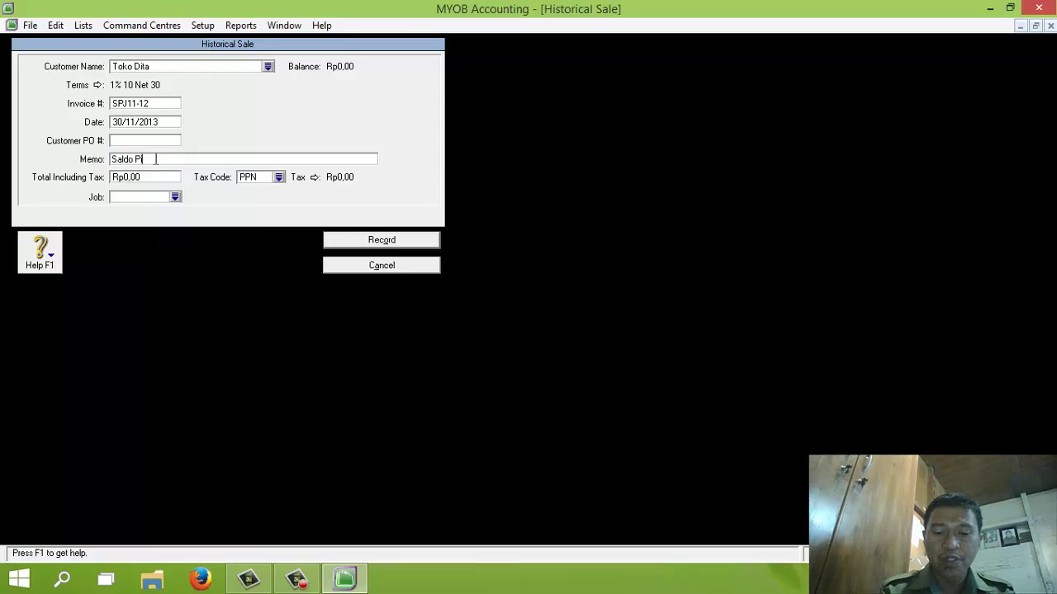
text(utang)
Step: Enter the Rp16.500.000,00 total with tax code N-T, record the sale, and acknowledge the balanced message
click(146, 178)
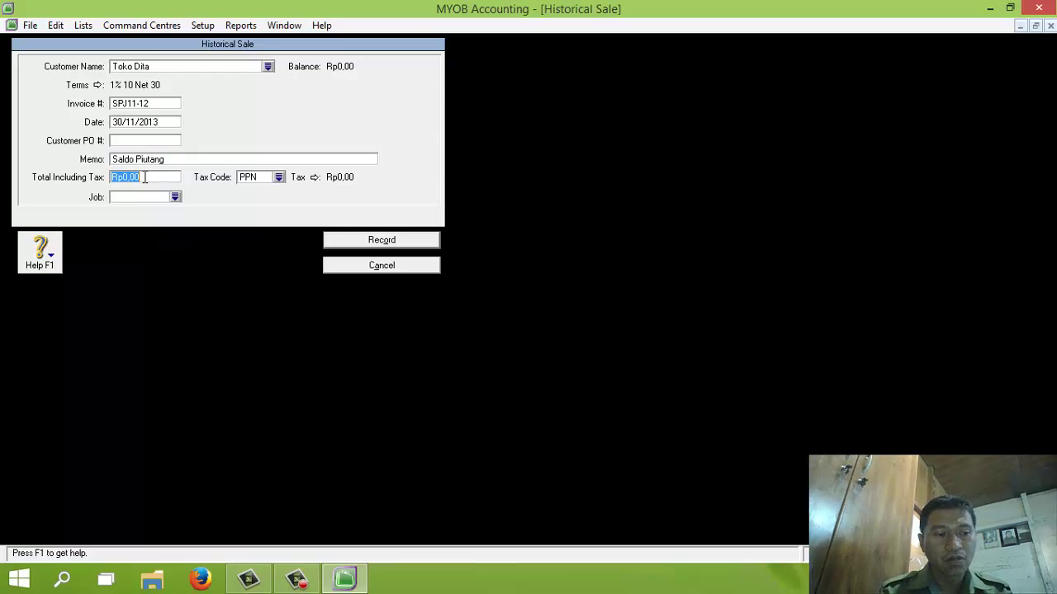
text(16500000)
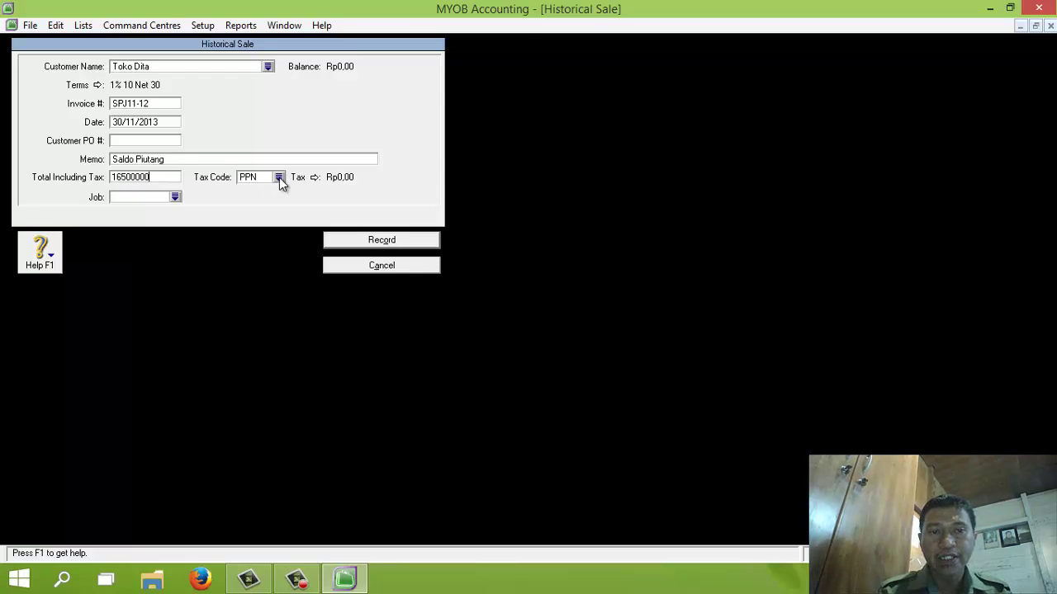
click(279, 177)
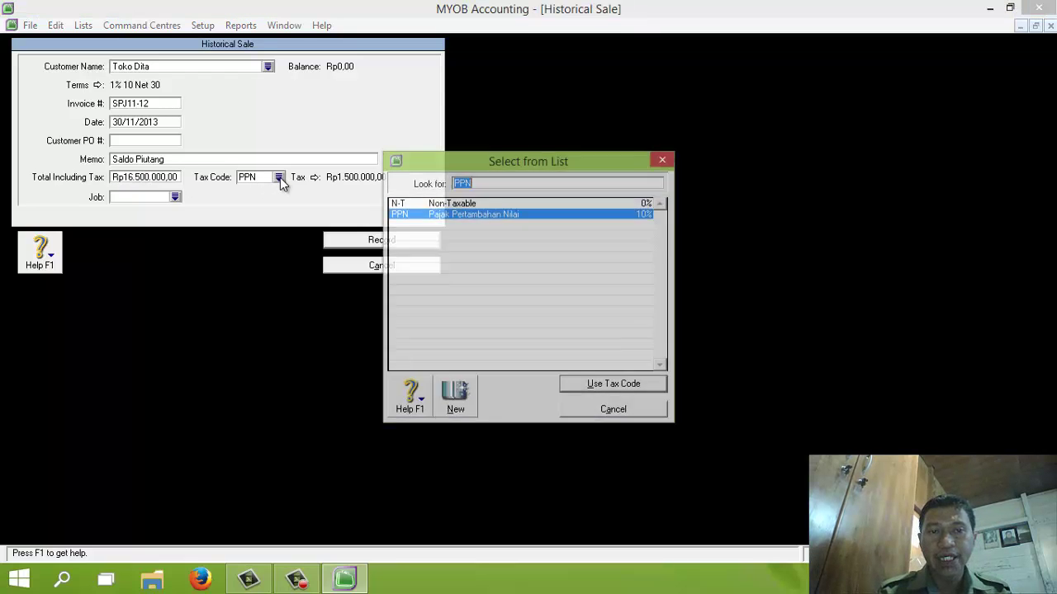
double_click(454, 205)
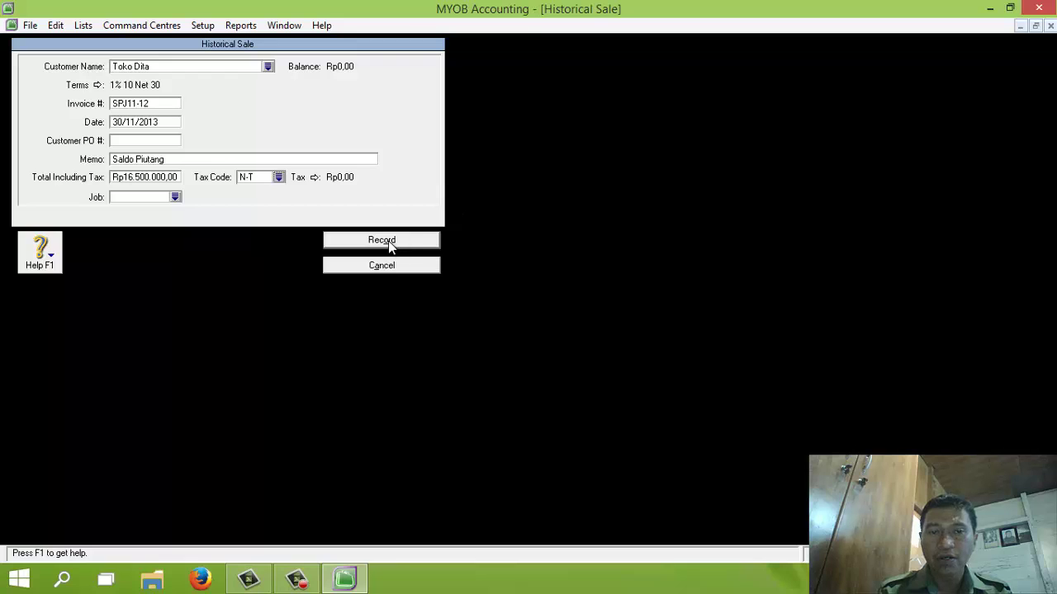
click(388, 241)
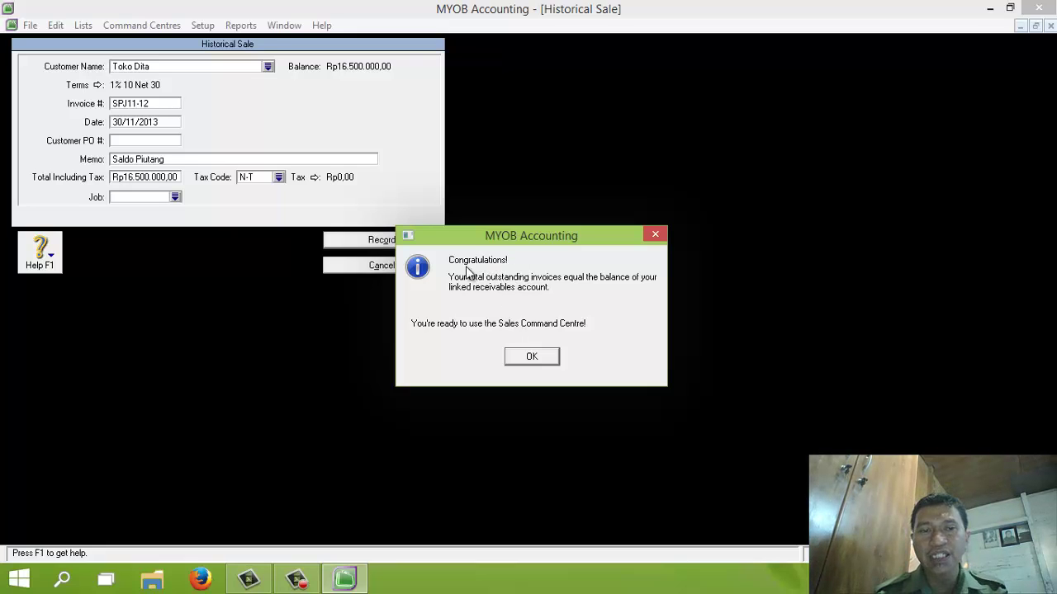
click(532, 359)
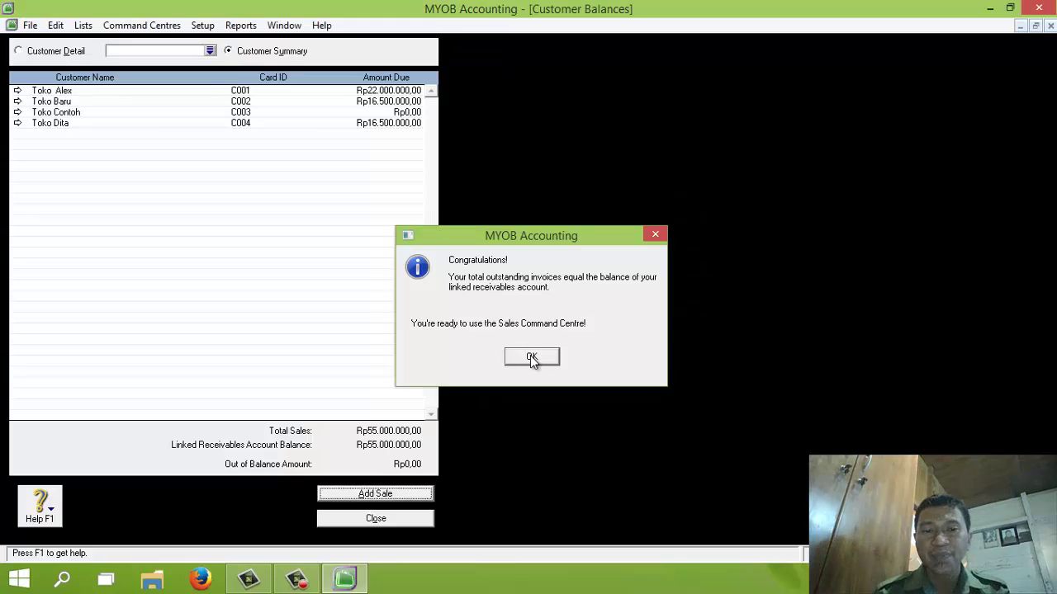
Step: Close the customer balances summary and open the Supplier Balances summary from opening-balance setup
click(374, 520)
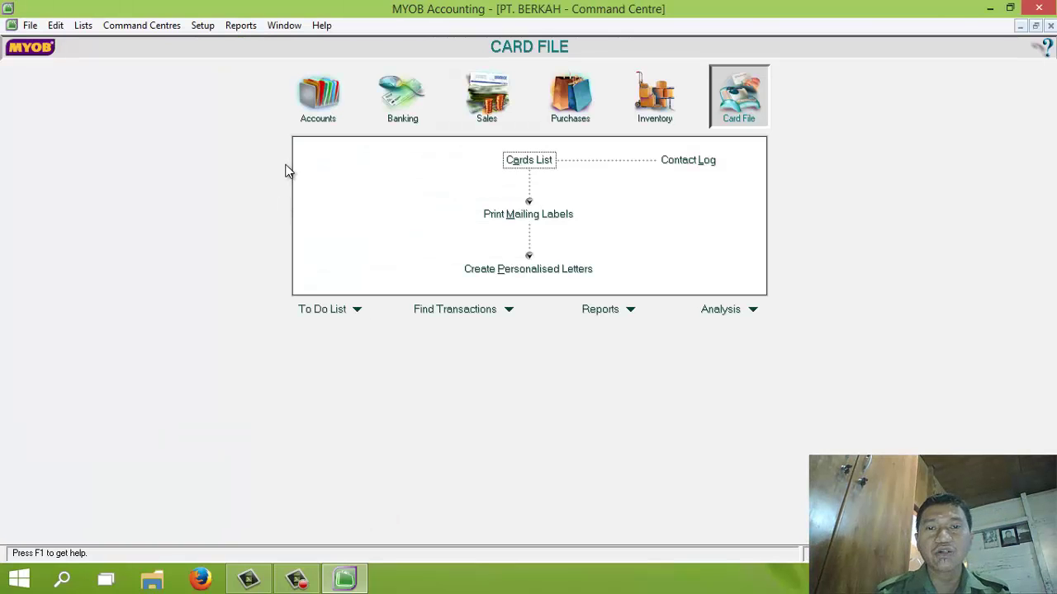
click(209, 28)
mouse_move(231, 60)
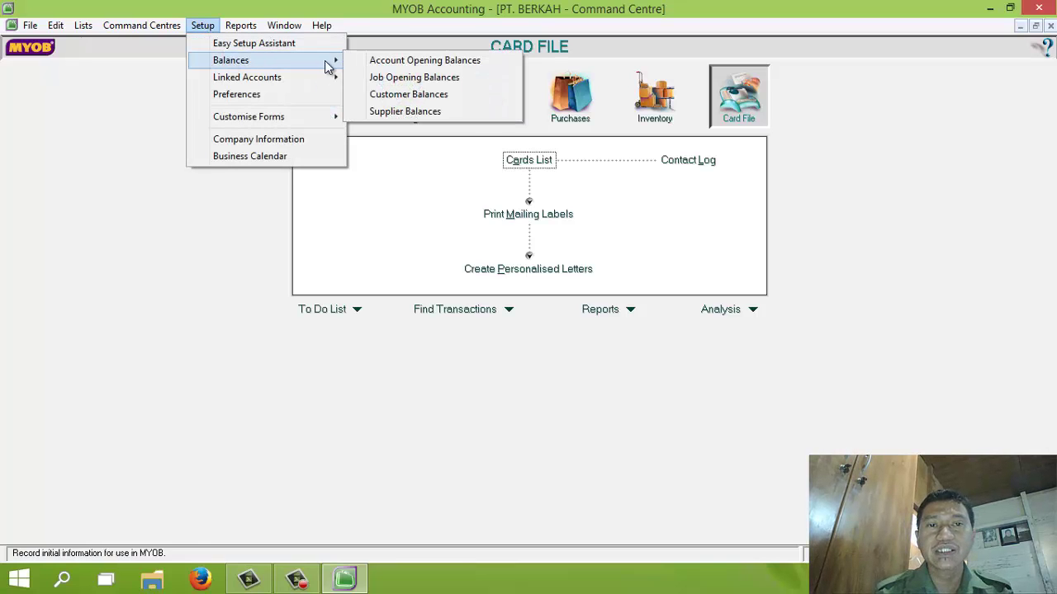
click(380, 112)
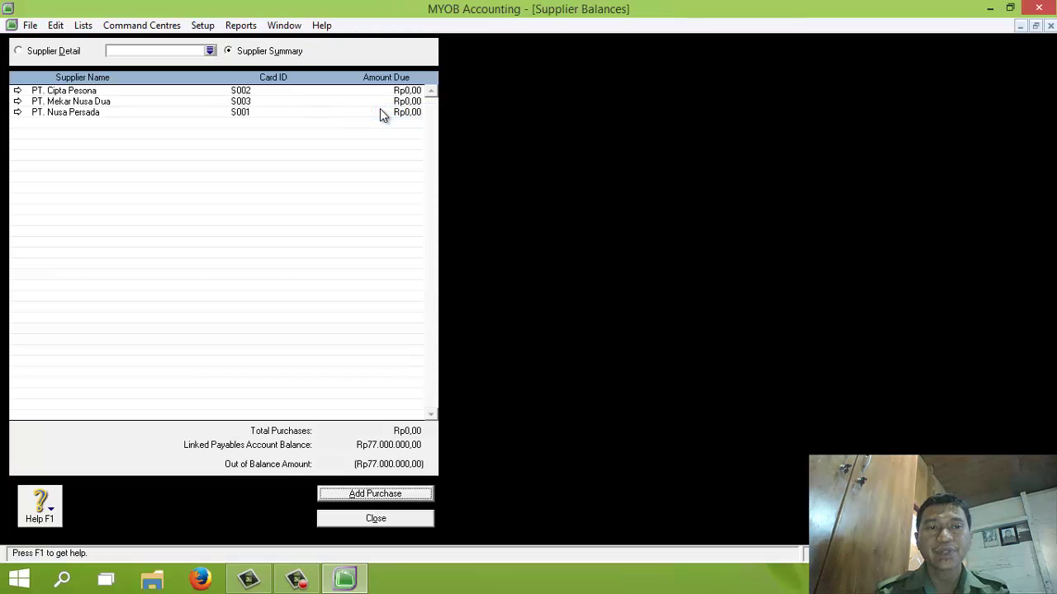
Step: Begin a historical purchase for PT. Nusa Persada, entering PO 'NP8-18/11/2013' and memo 'Saldo Utang'
click(385, 494)
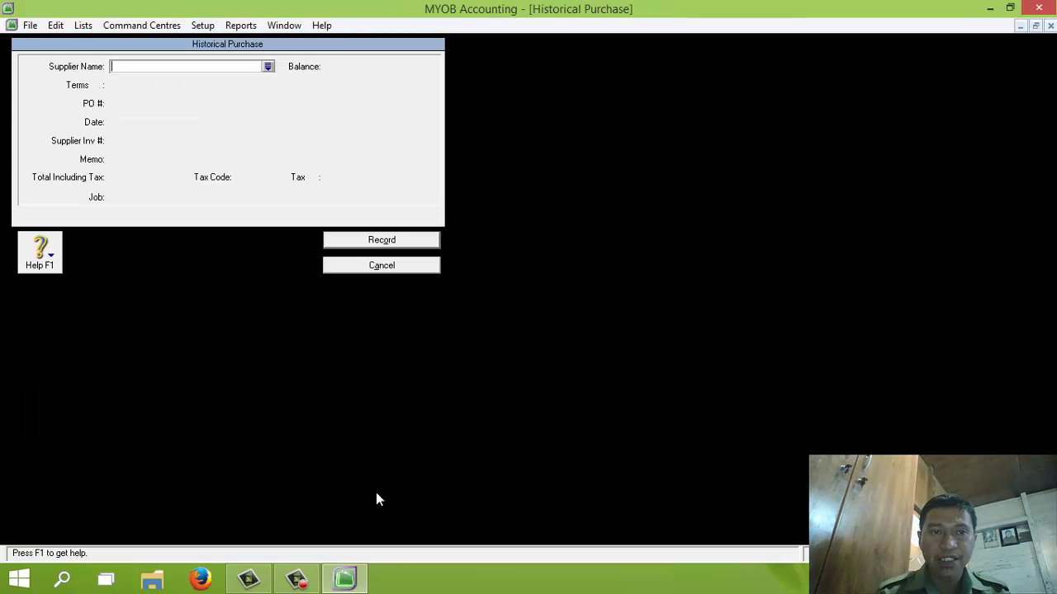
click(269, 66)
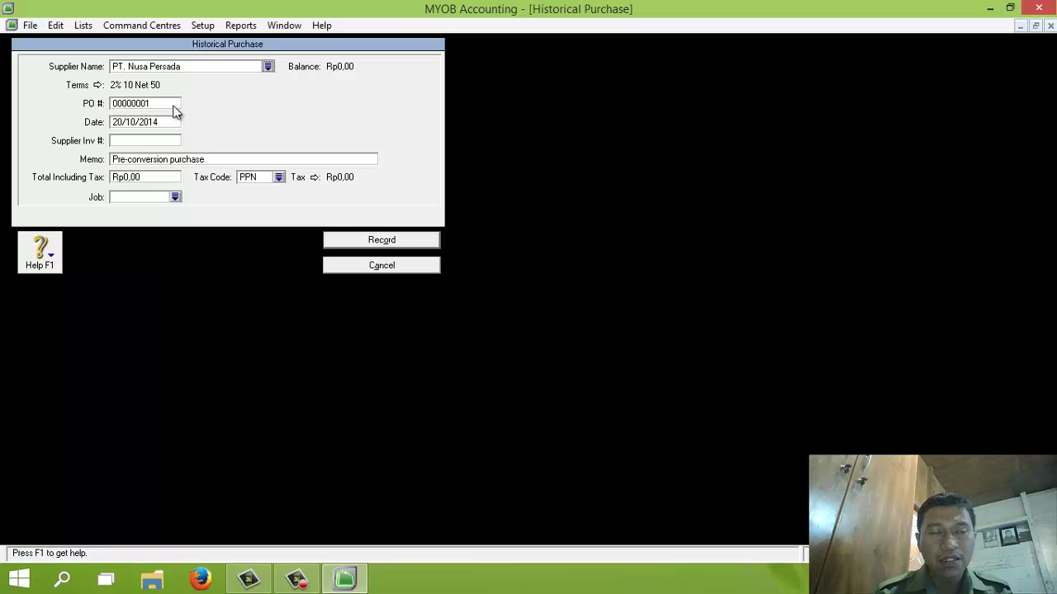
click(146, 103)
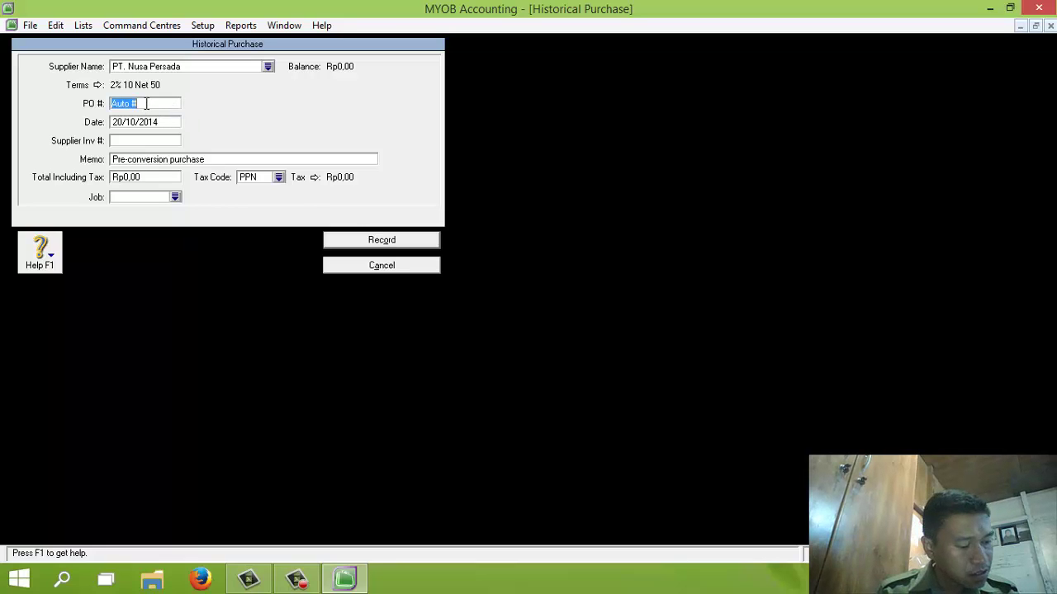
text(NP)
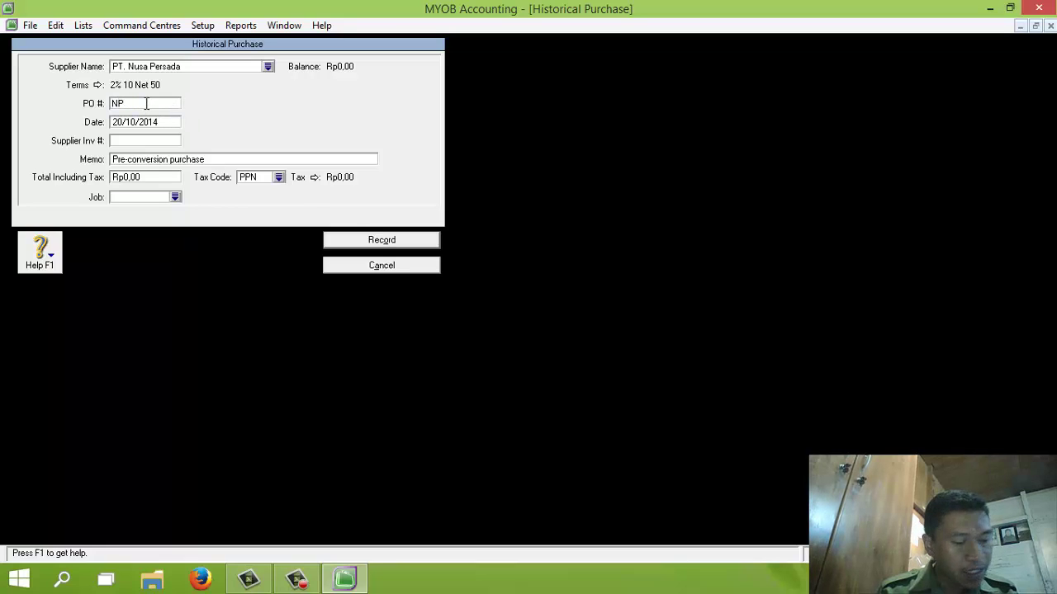
text(8-)
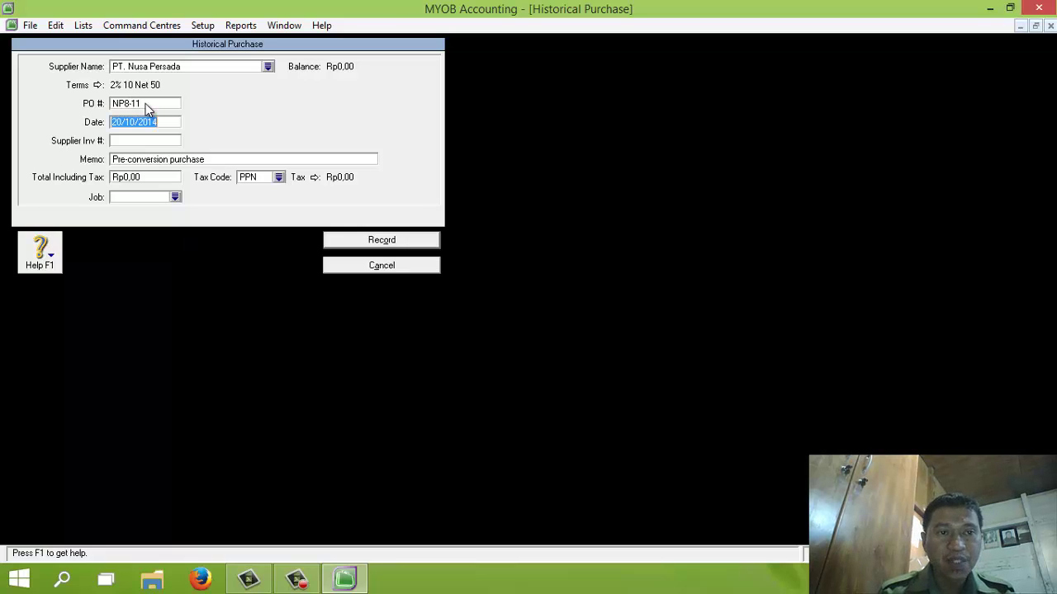
text(18/)
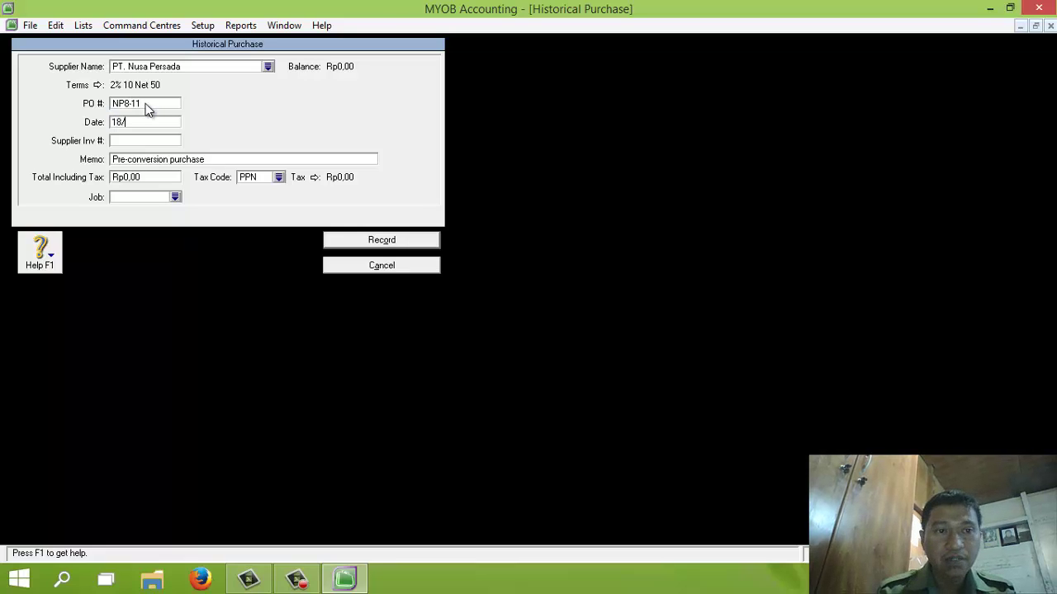
text(11/2013)
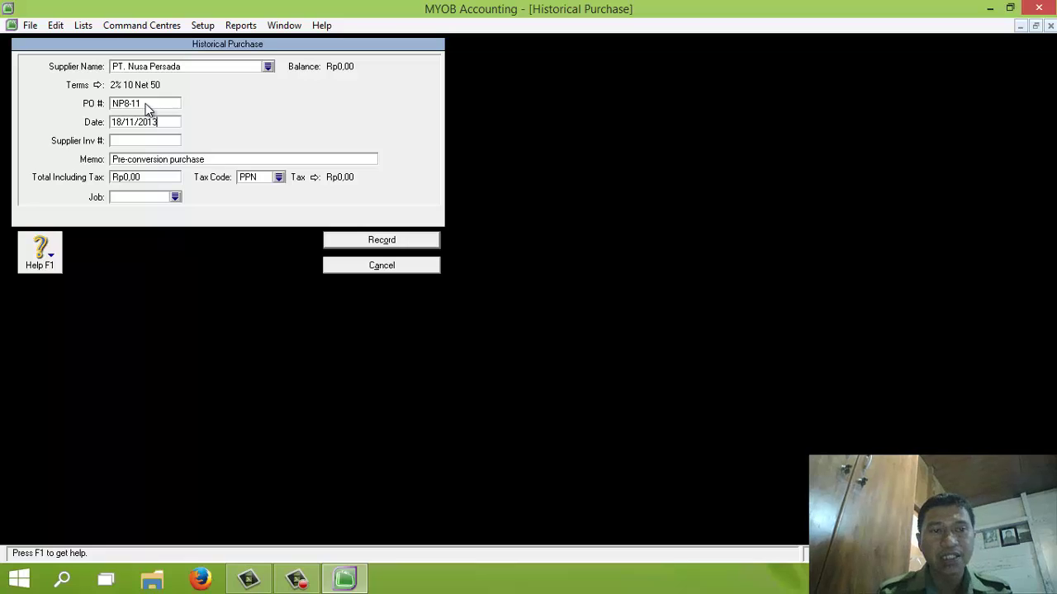
click(146, 163)
text(Saldo)
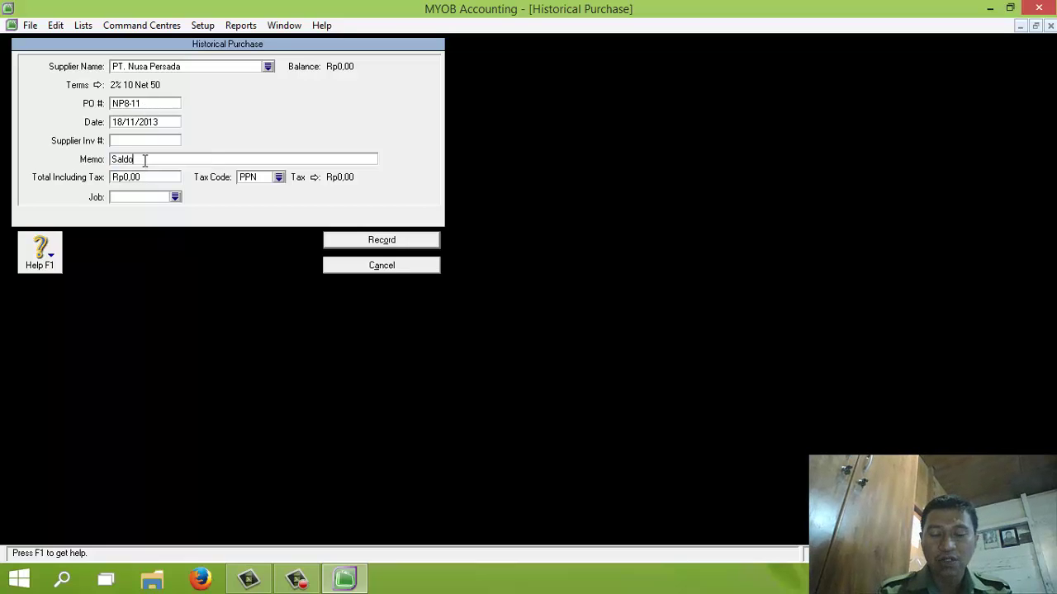
text( Utang)
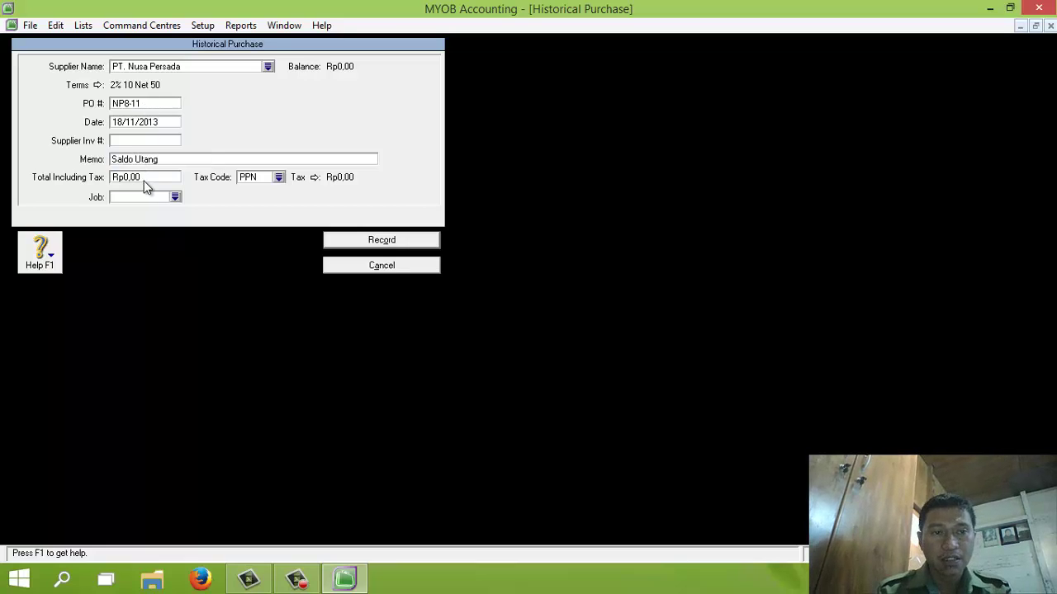
Step: Enter the Rp22.000.000,00 total with tax code N-T, record the purchase, and start a new one
click(145, 179)
text(22)
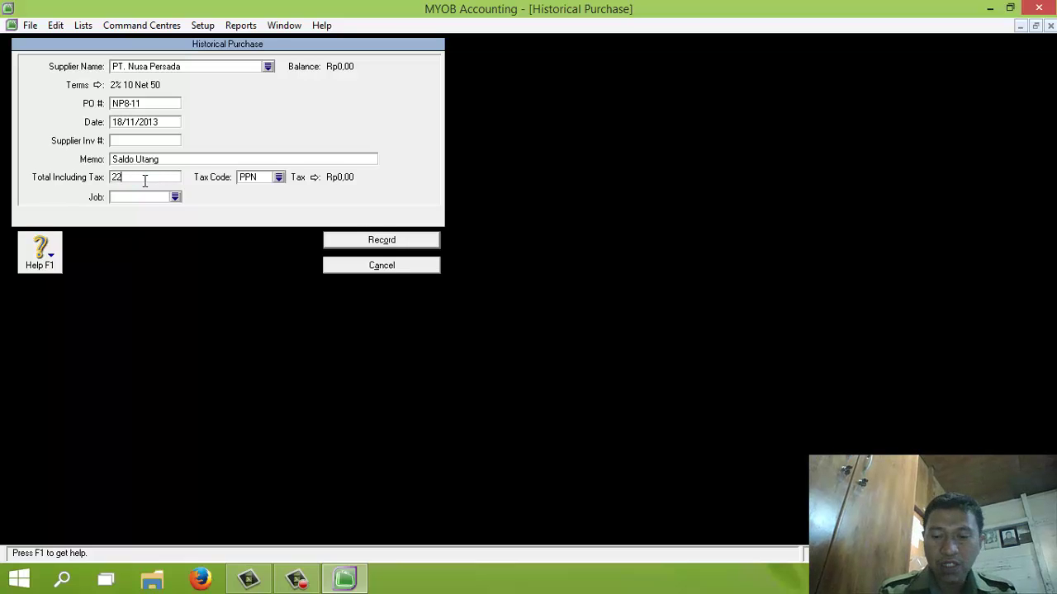
text(00000)
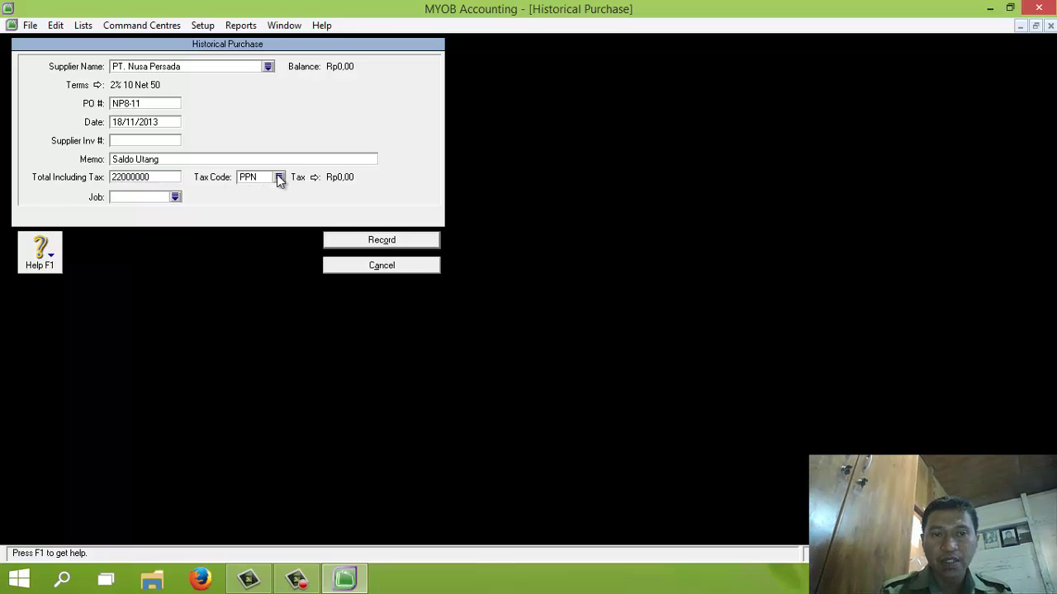
click(278, 176)
double_click(445, 205)
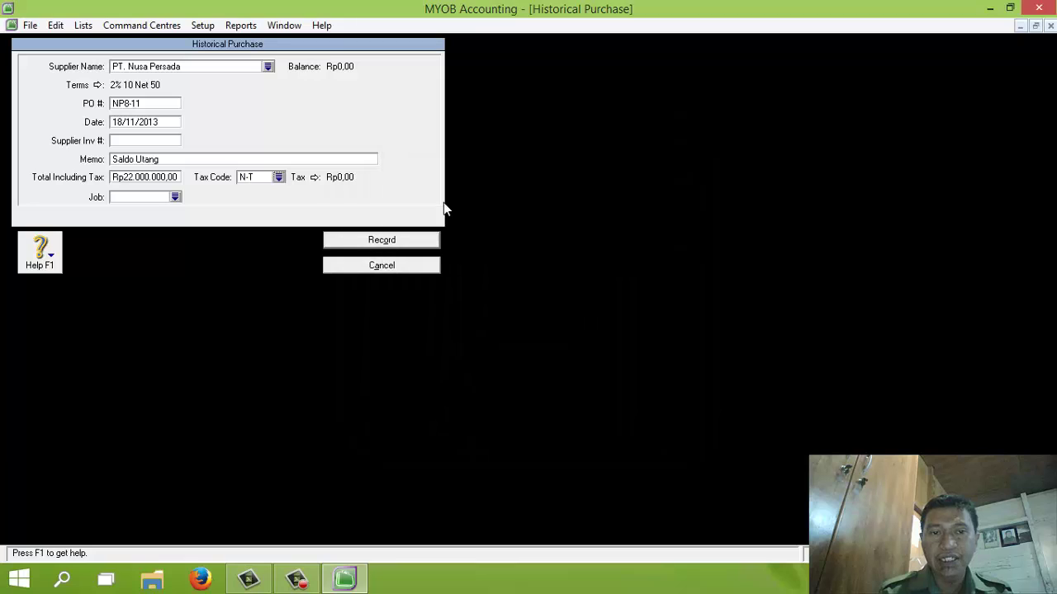
click(386, 240)
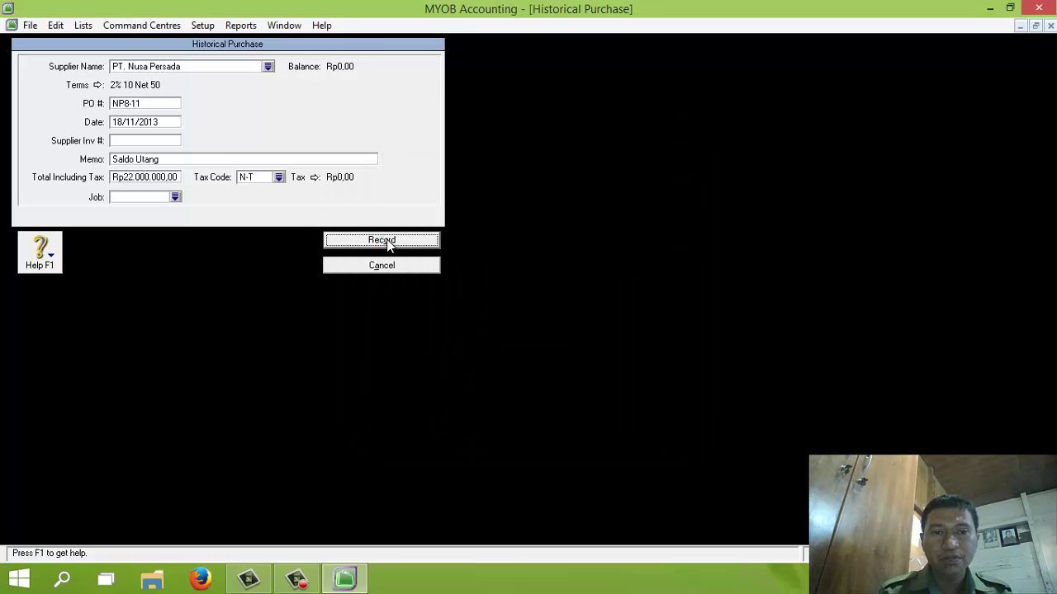
click(365, 495)
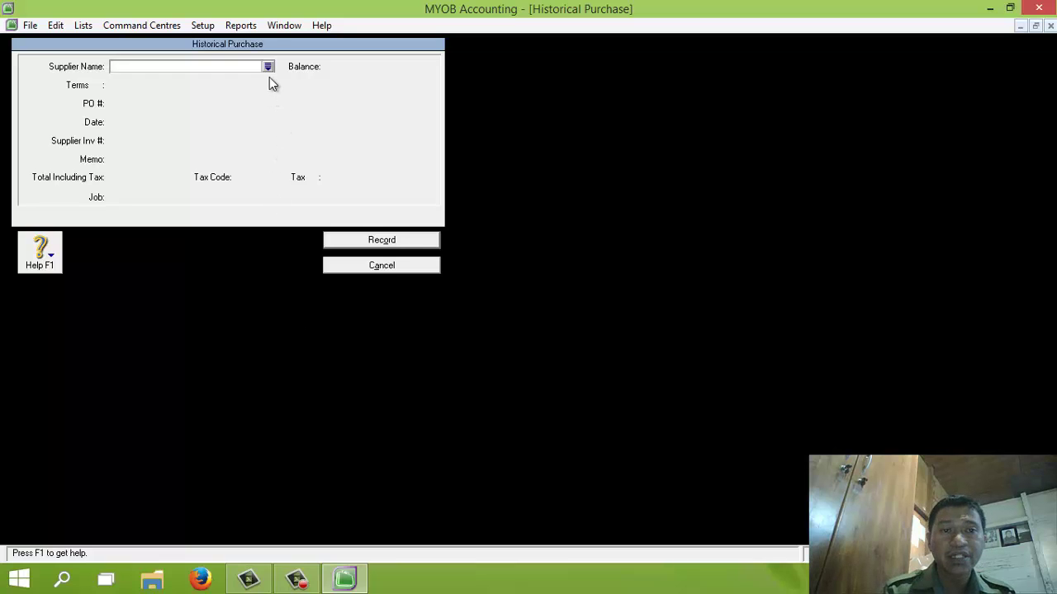
Step: Fill in PT. Cipta Pesona's purchase: PO LI14-11, date 26/11/2013, memo 'Saldo Utang'
click(269, 70)
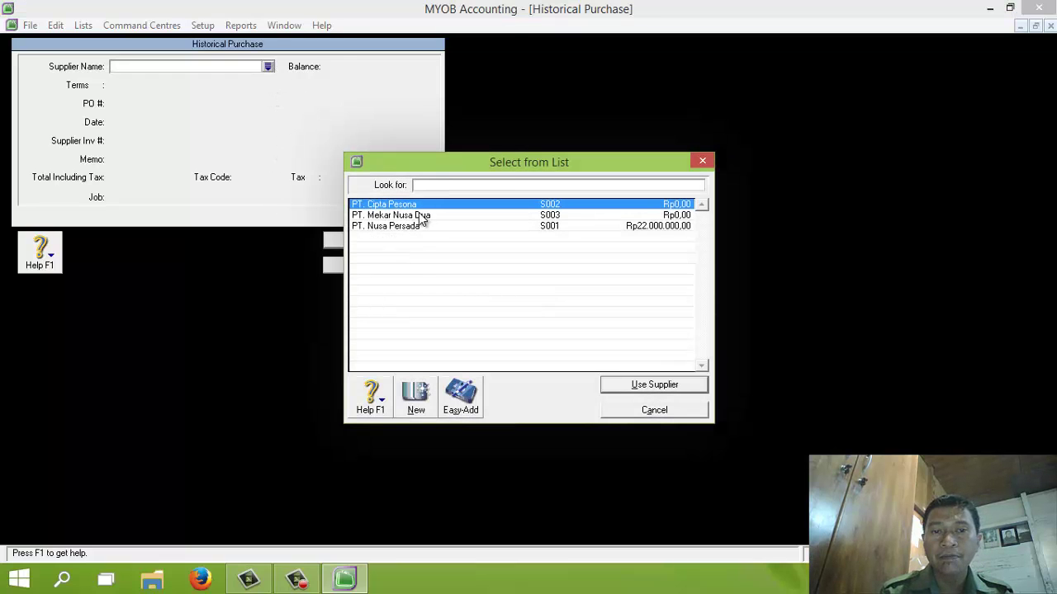
double_click(415, 206)
click(146, 102)
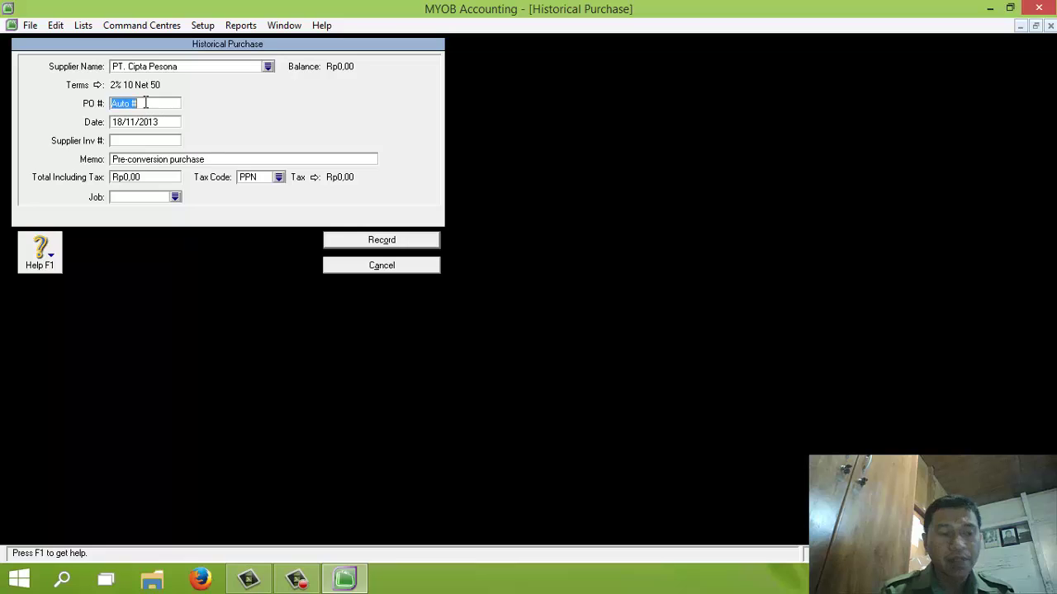
text(LI)
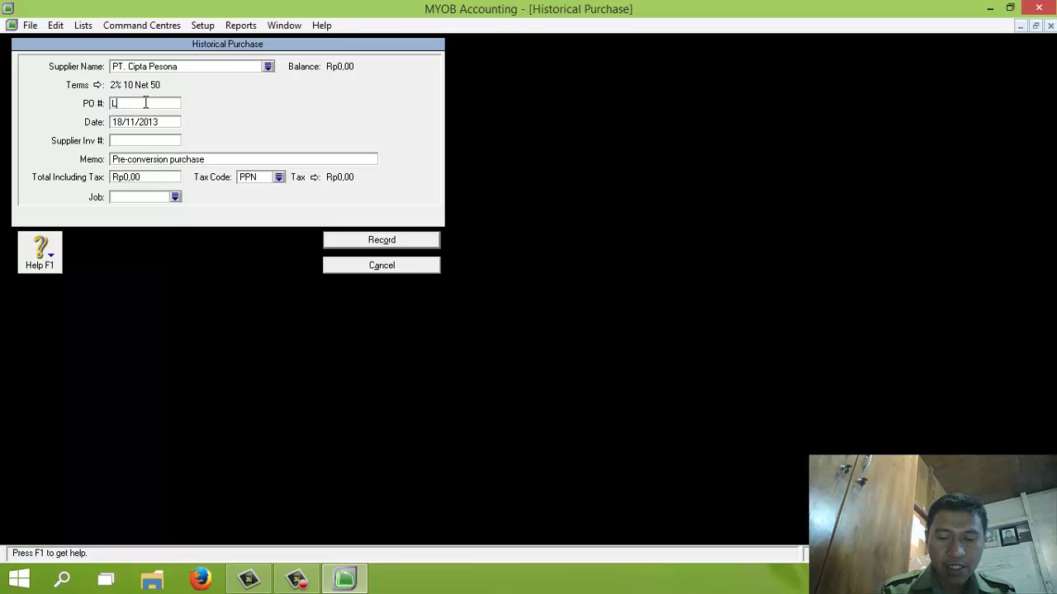
text(14-11)
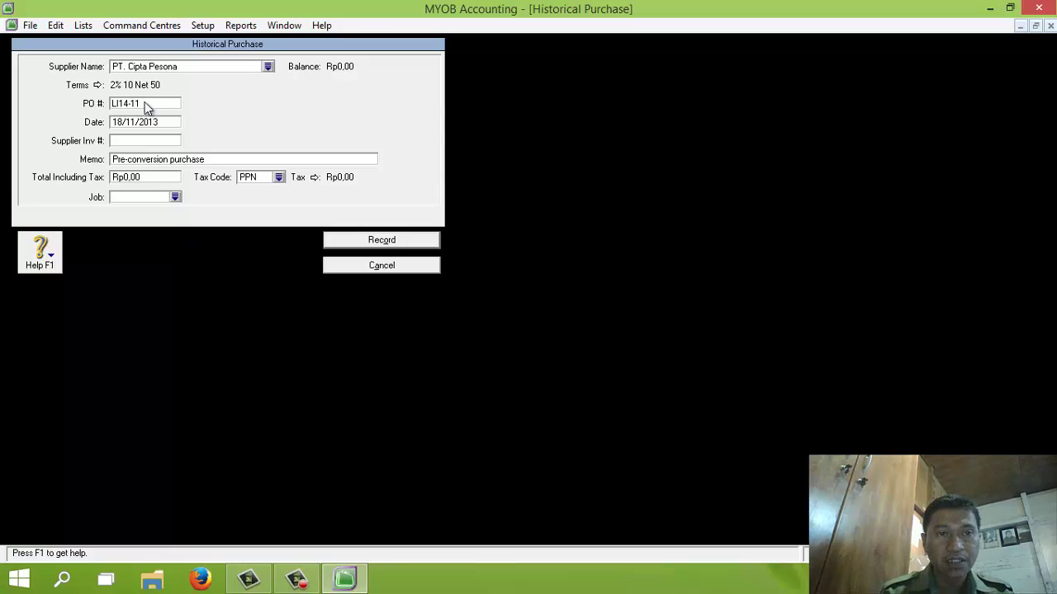
key(Tab)
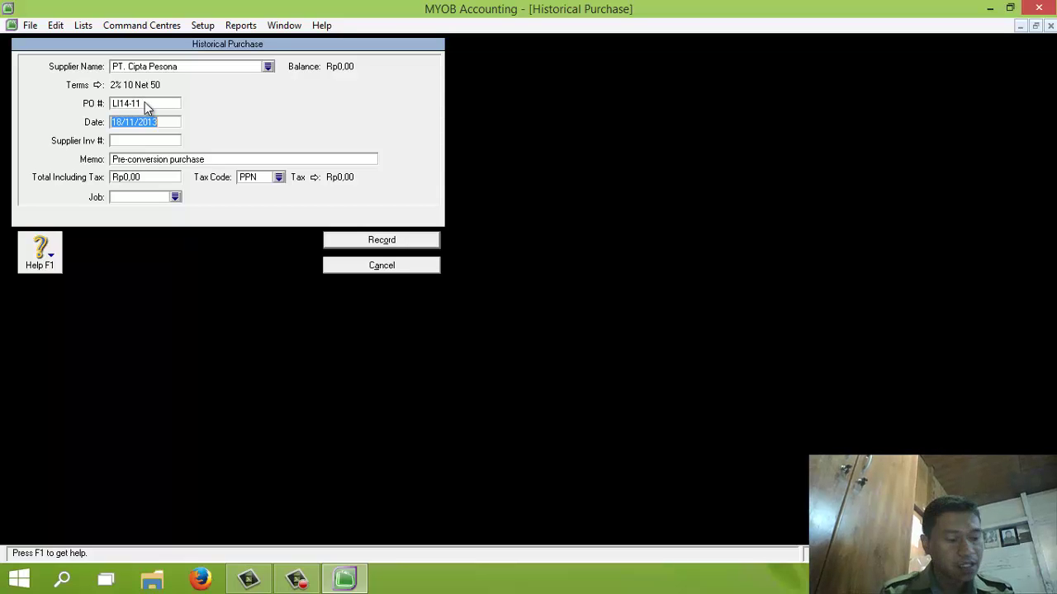
text(26/11/2013)
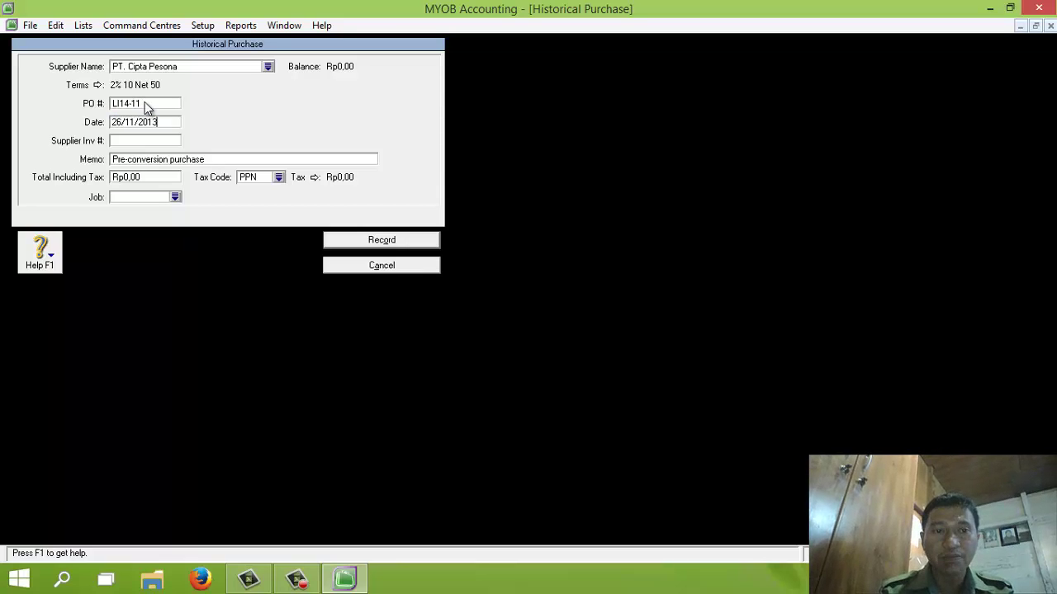
click(151, 158)
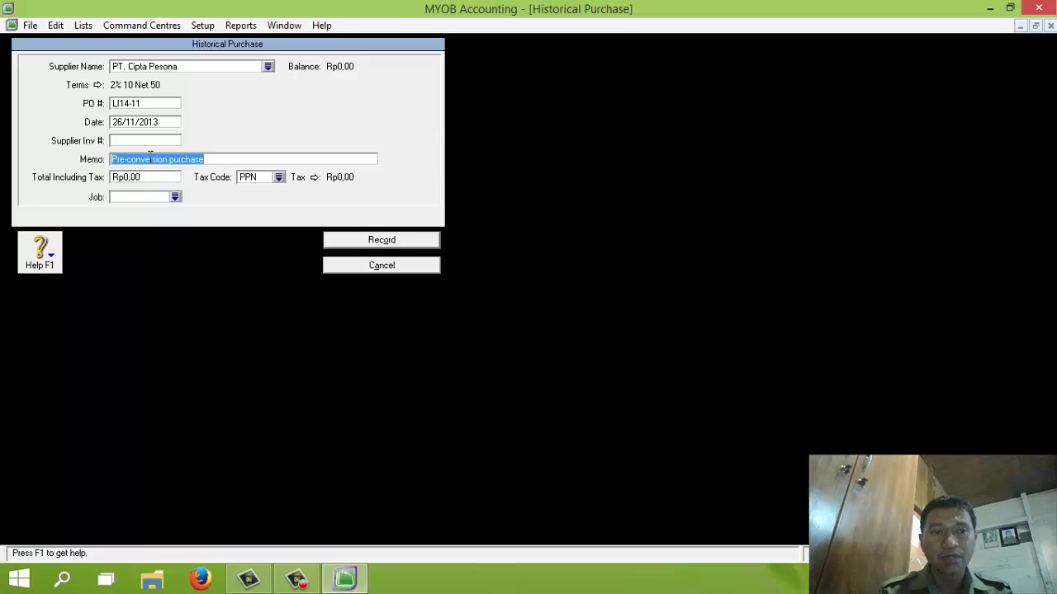
text(Saldo Utang)
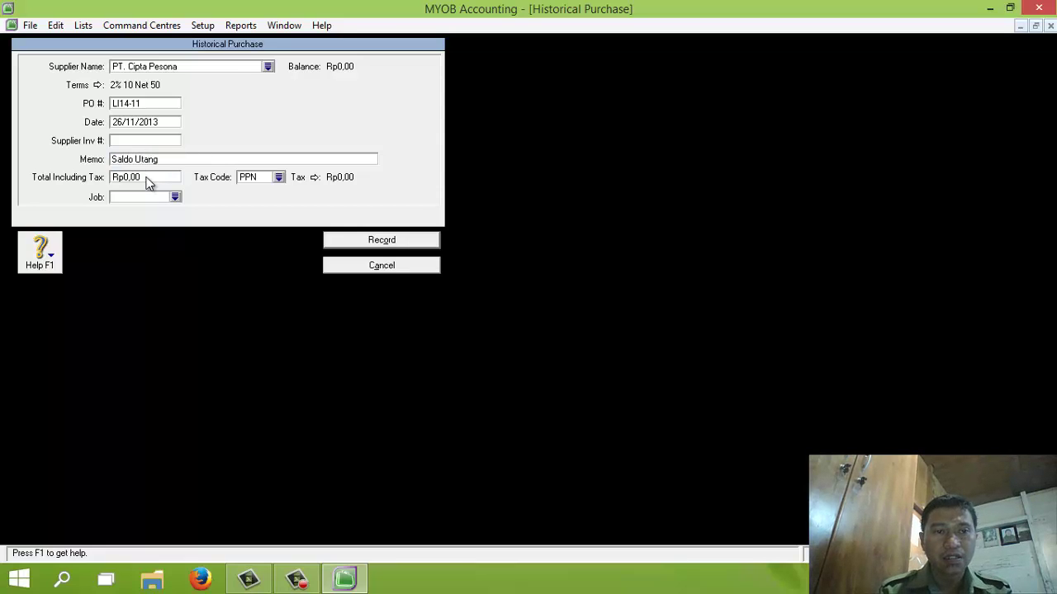
Step: Enter the Rp11.000.000,00 total with tax code N-T, record it, and start another purchase
click(147, 179)
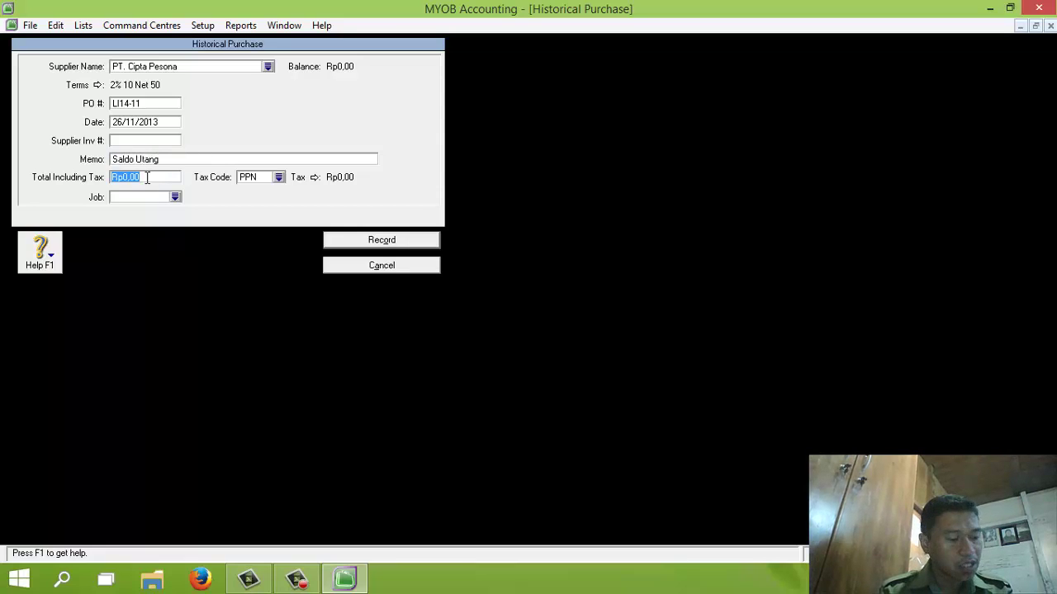
text(11000000)
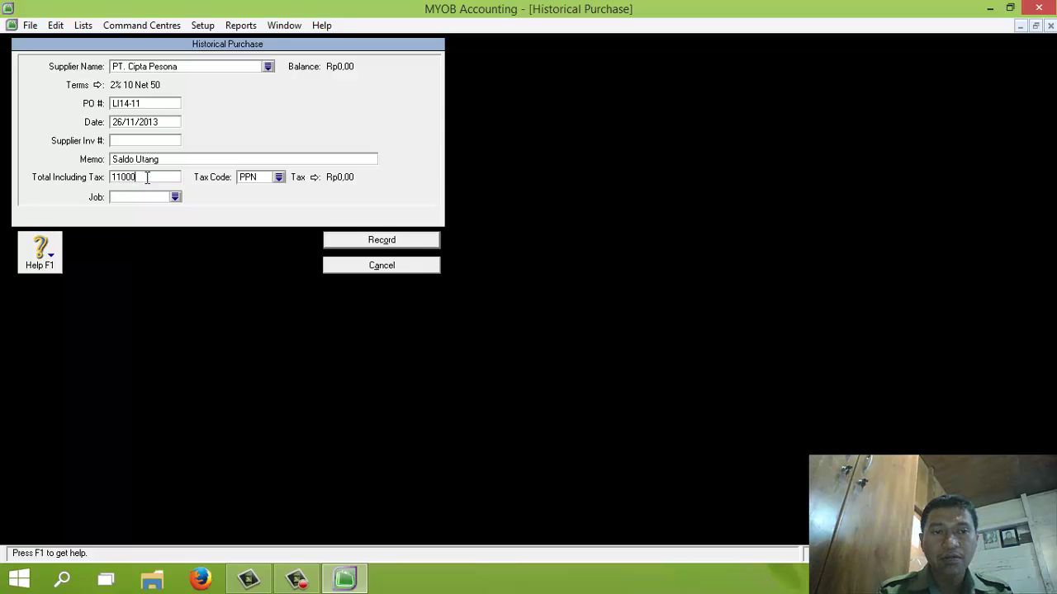
click(279, 178)
double_click(416, 205)
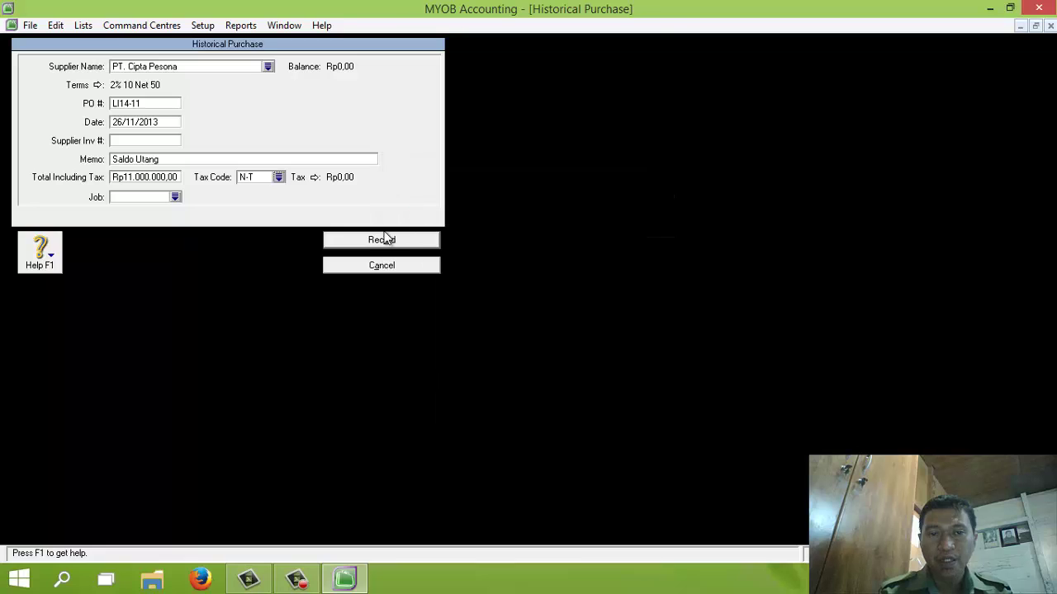
click(378, 240)
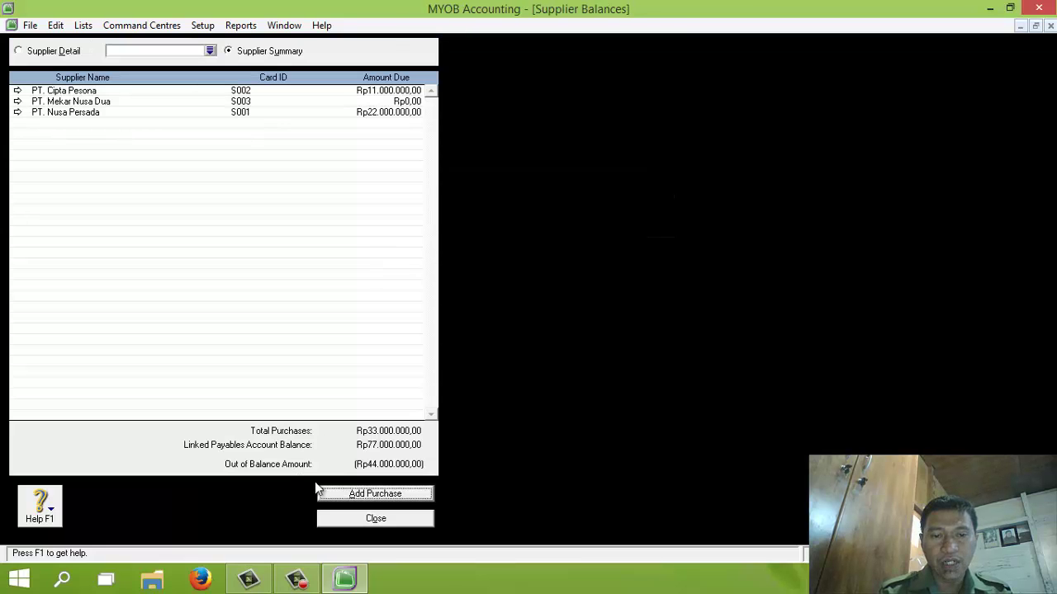
click(350, 494)
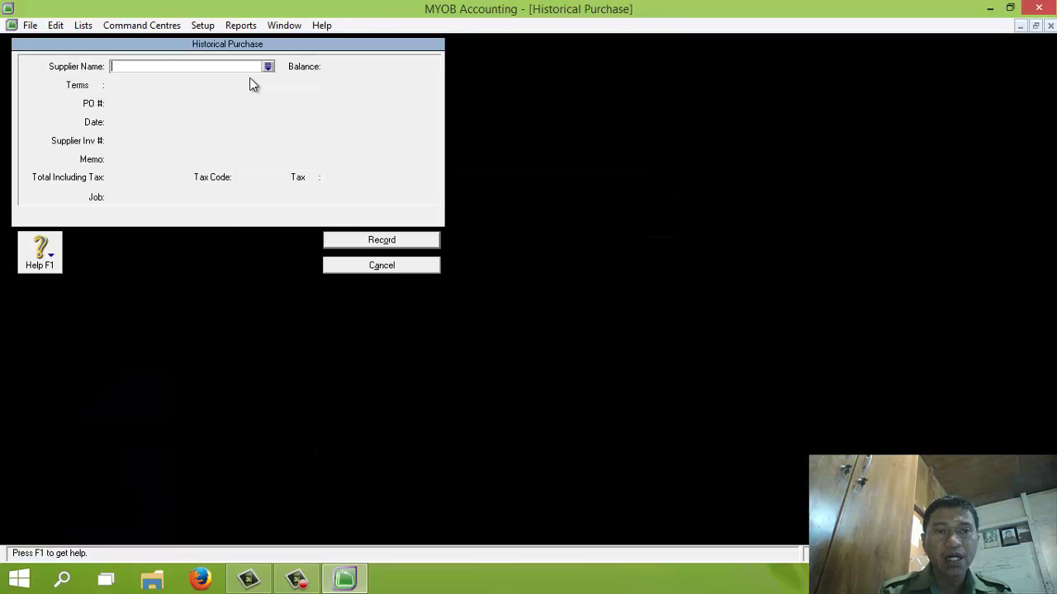
Step: Fill in PT. Mekar Nusa Dua's purchase: PO MN22-11, date 30/11/2013, memo 'Saldo Piutang'
click(268, 66)
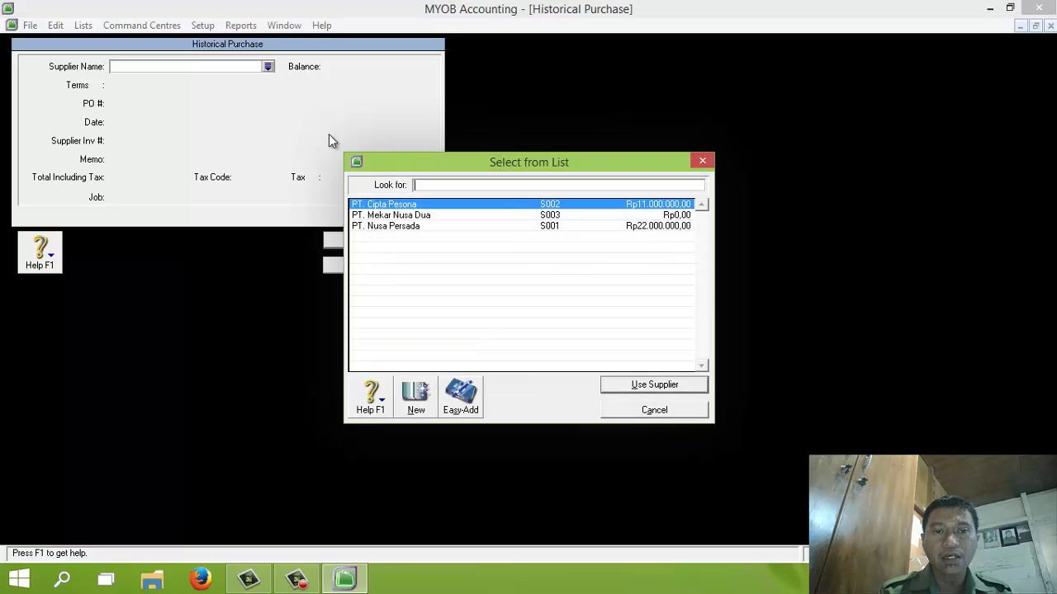
double_click(389, 217)
click(142, 103)
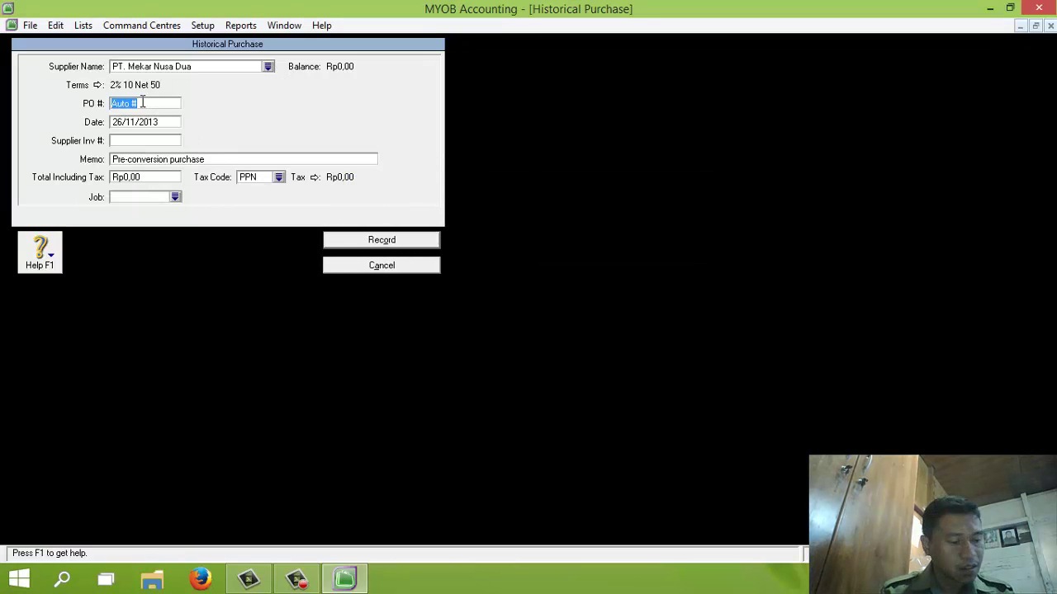
text(MN22)
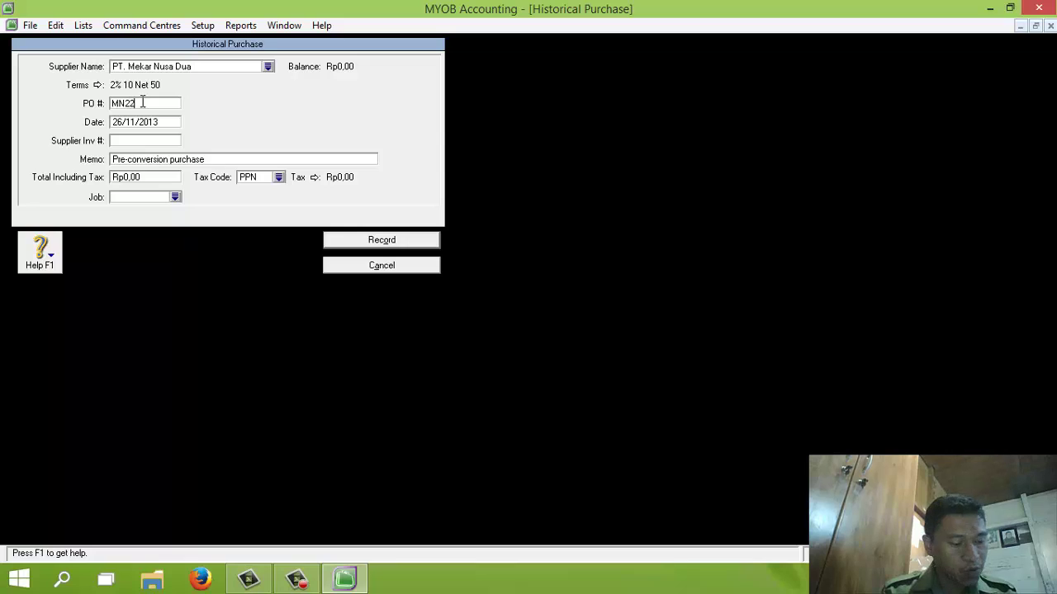
text(-1)
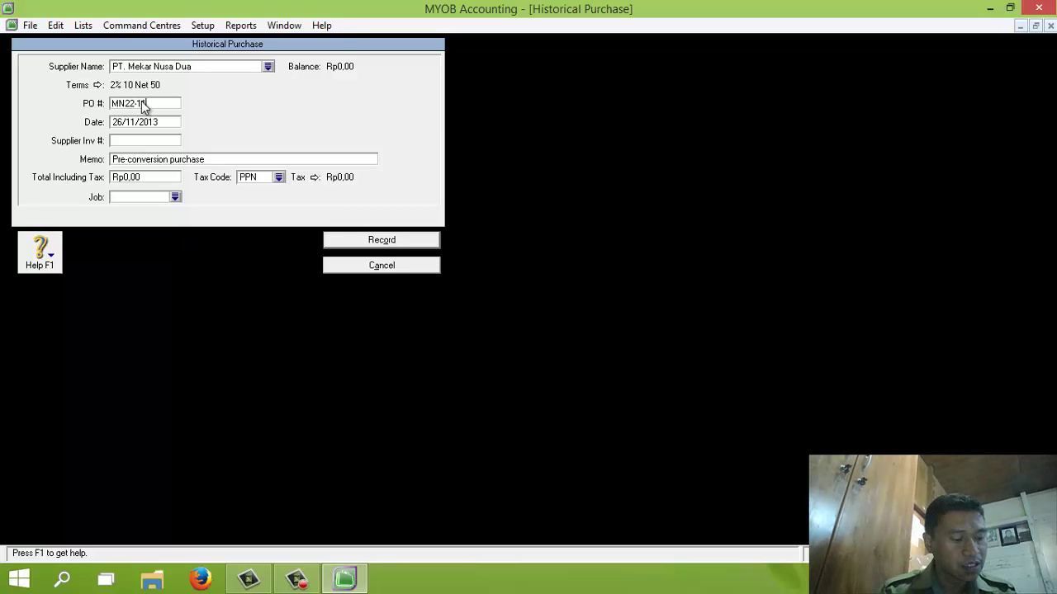
key(Tab)
text(30/11)
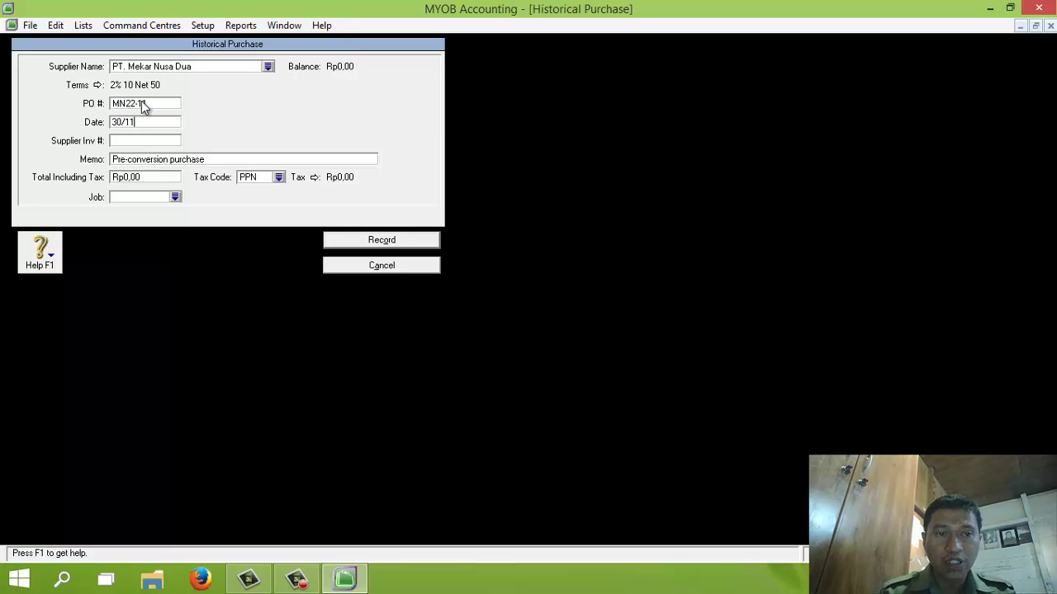
text(/2013)
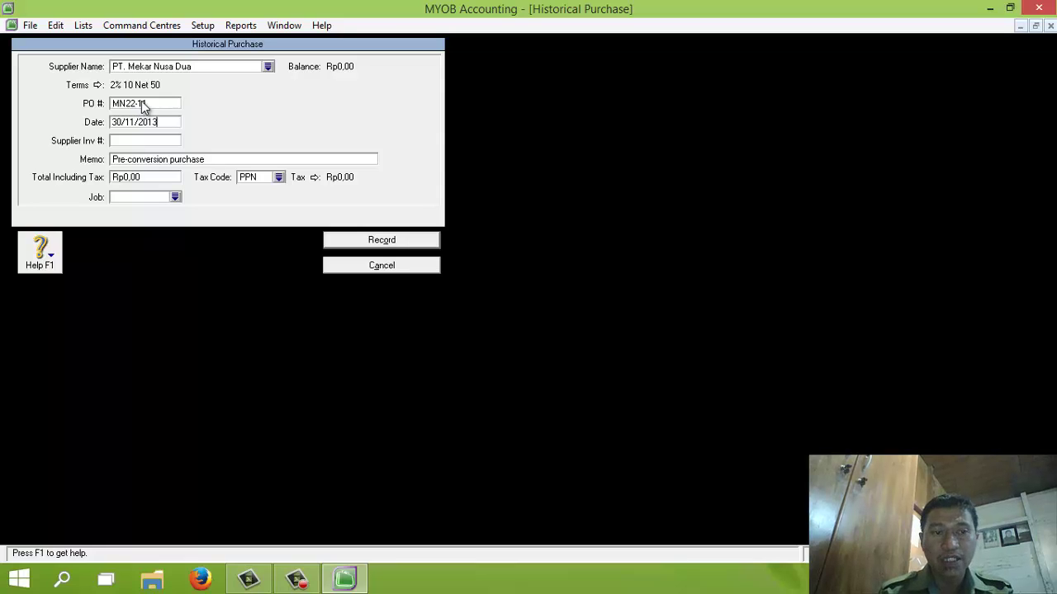
click(145, 159)
text(Sa)
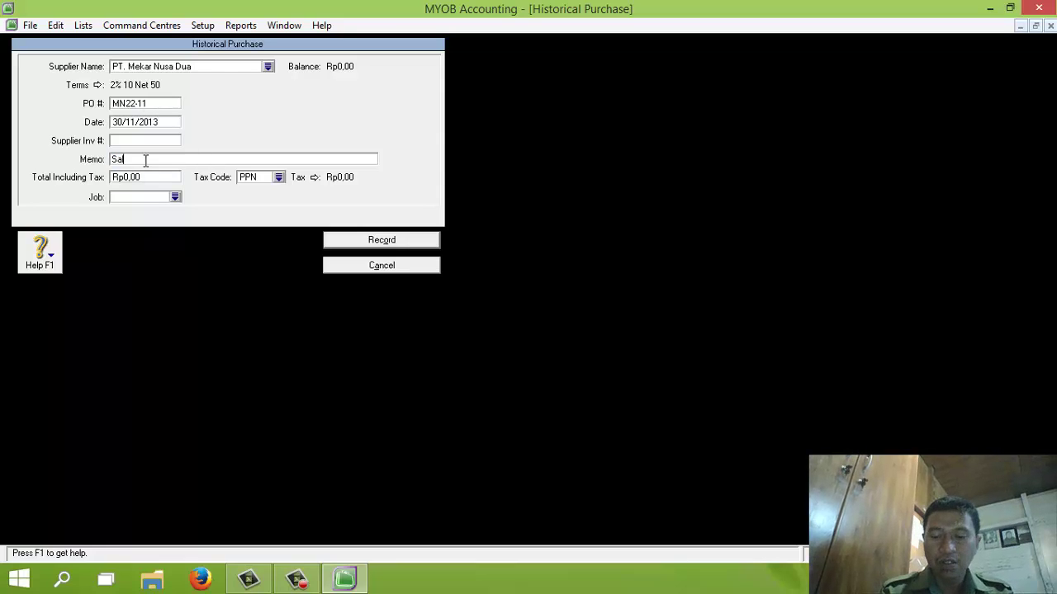
text(ldo Piutang)
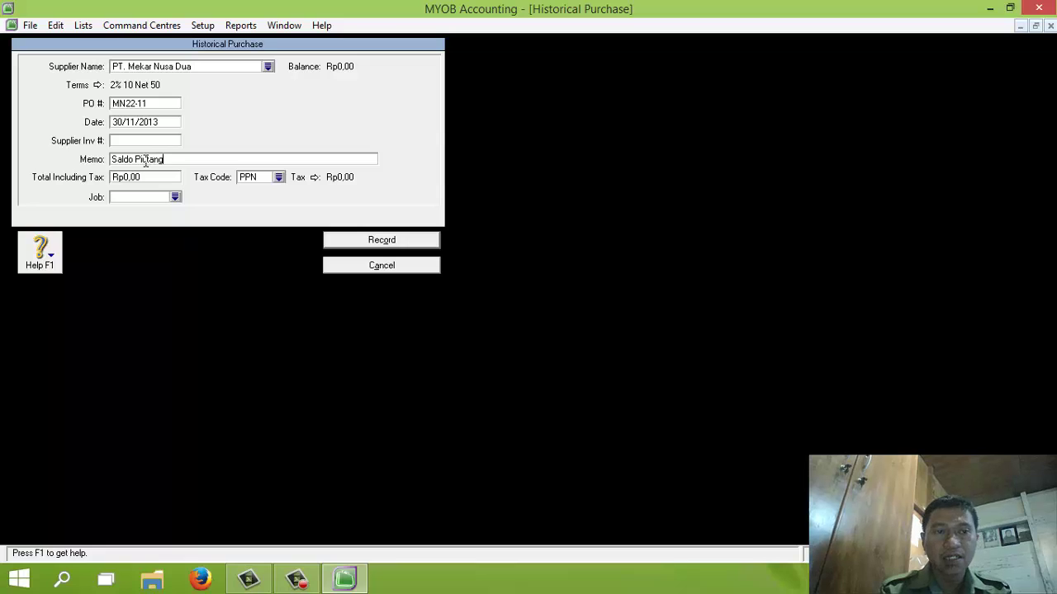
Step: Enter the Rp44.000.000,00 total with tax code N-T and record the purchase
key(Tab)
text(440)
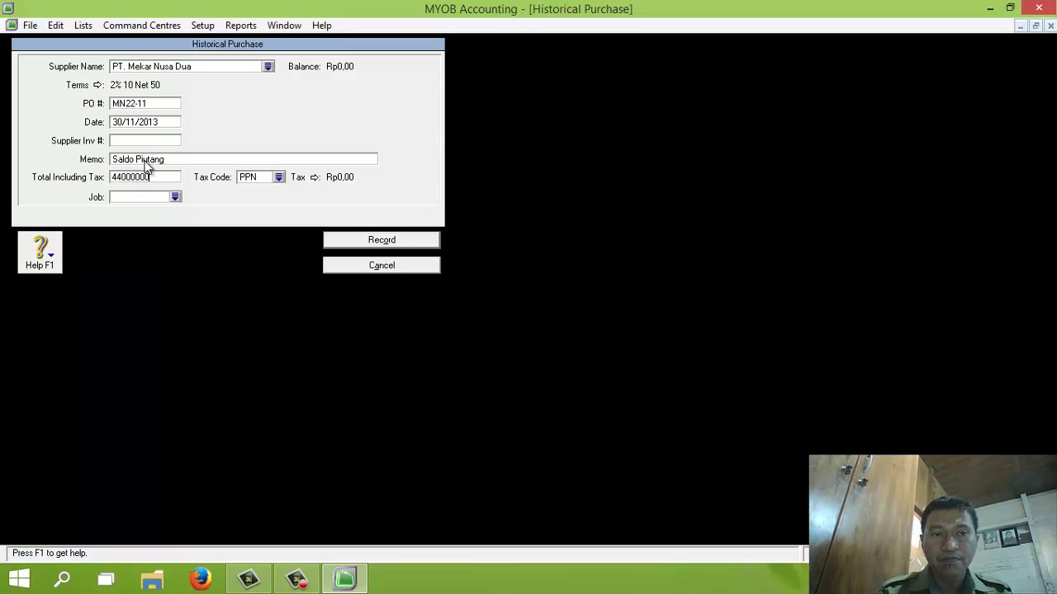
key(Tab)
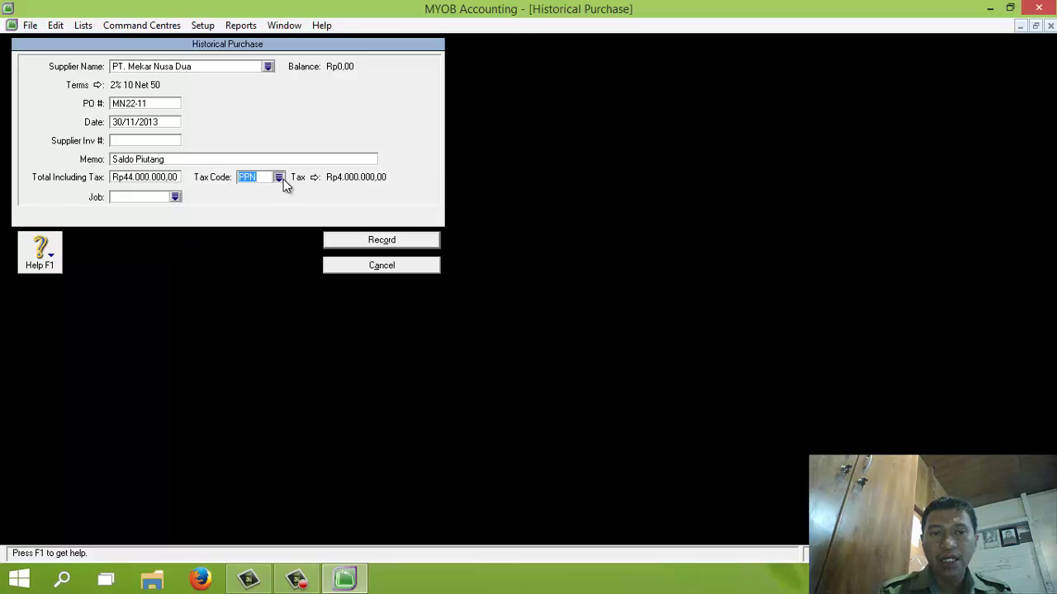
click(282, 178)
double_click(433, 208)
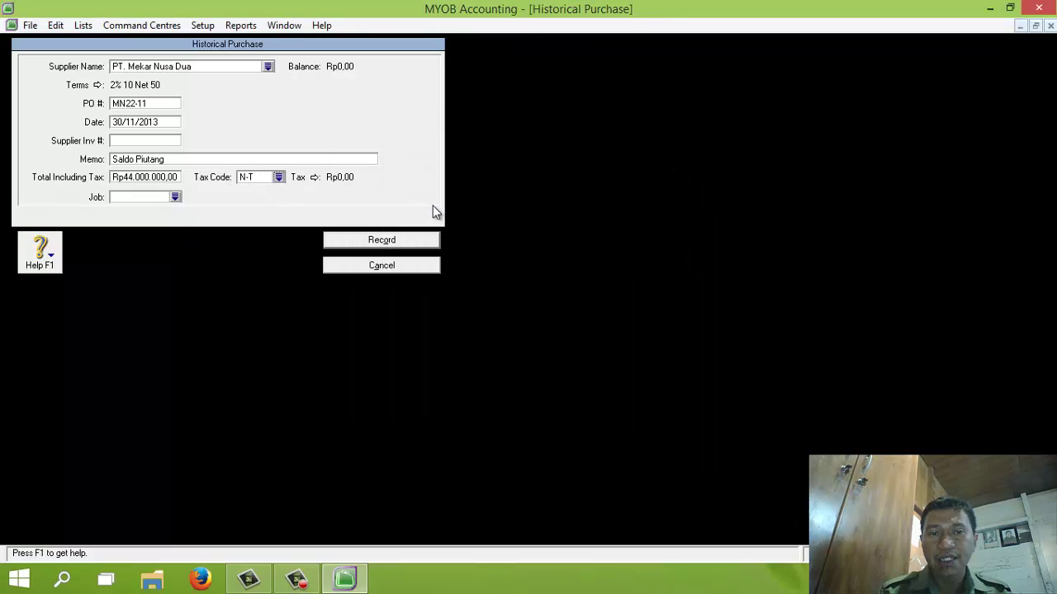
click(380, 239)
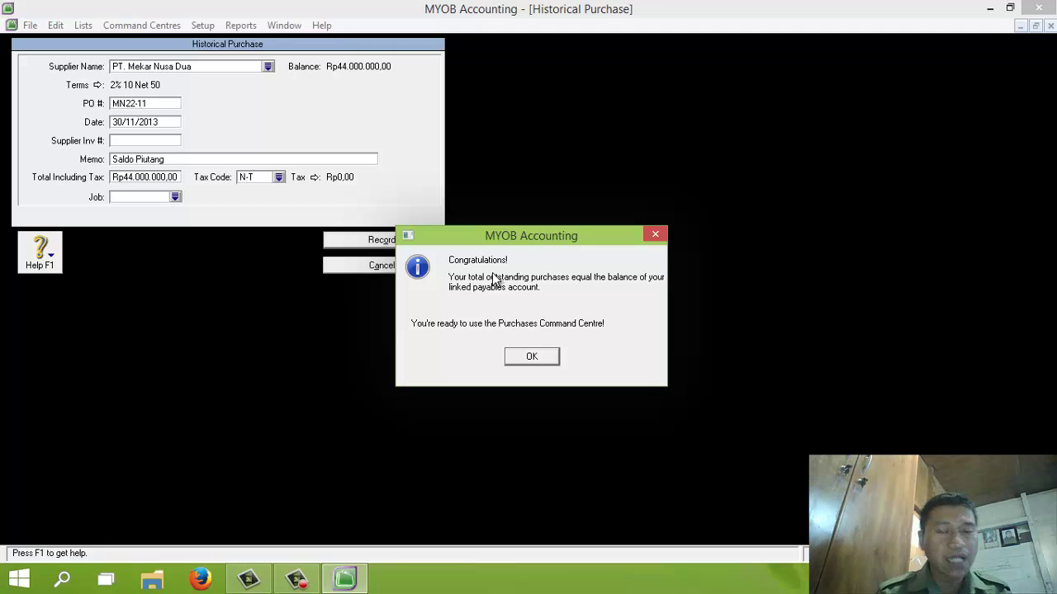
Step: Acknowledge the payables-balanced message and close the Supplier Balances summary showing Rp0,00 out of balance
click(532, 356)
click(377, 518)
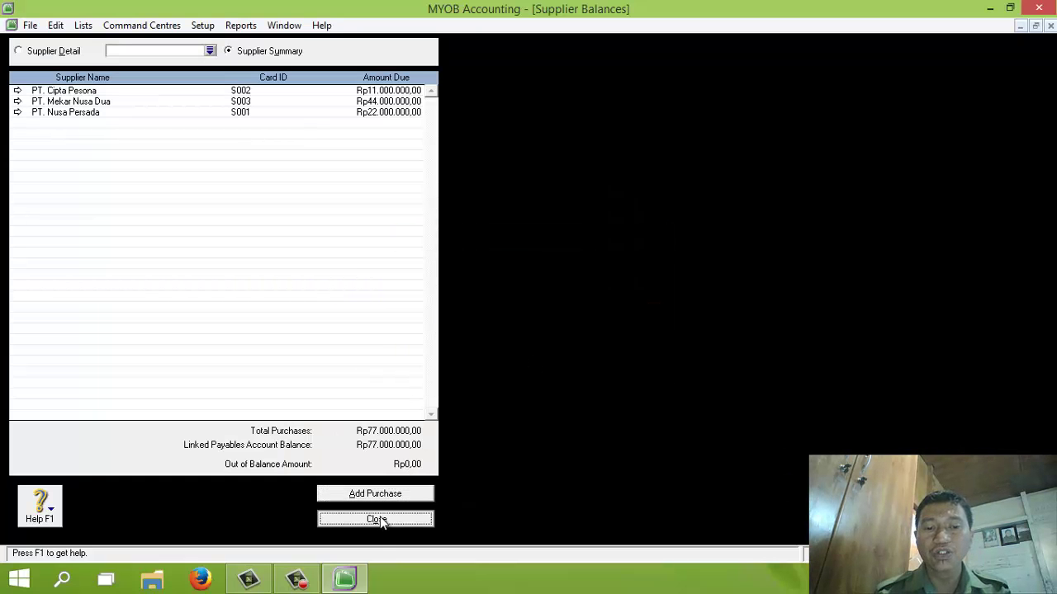
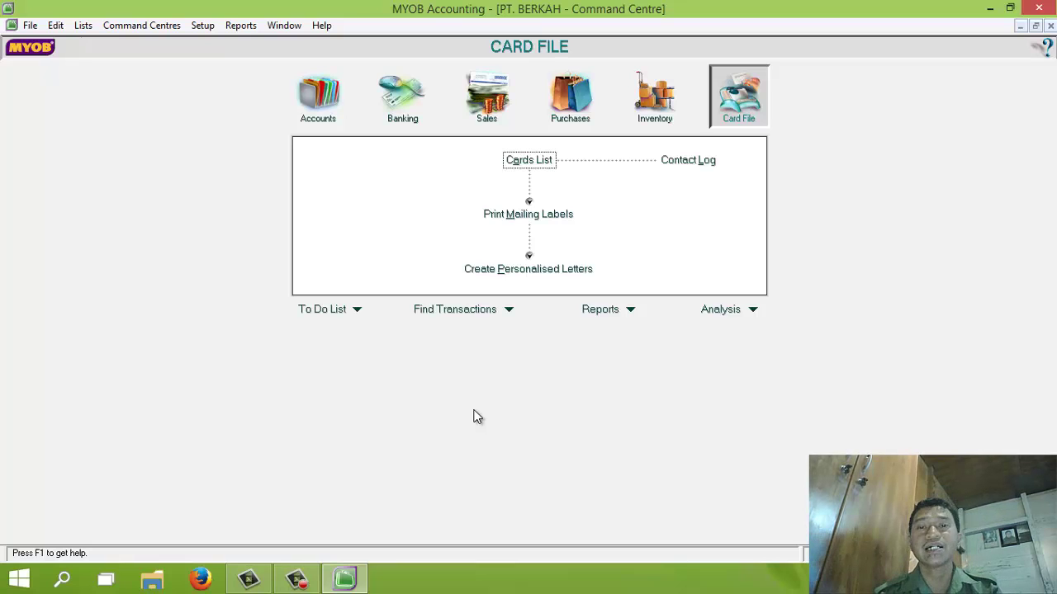
Step: Open PT. BERKAH's Items List from the Inventory command centre, currently showing 0 items
click(662, 107)
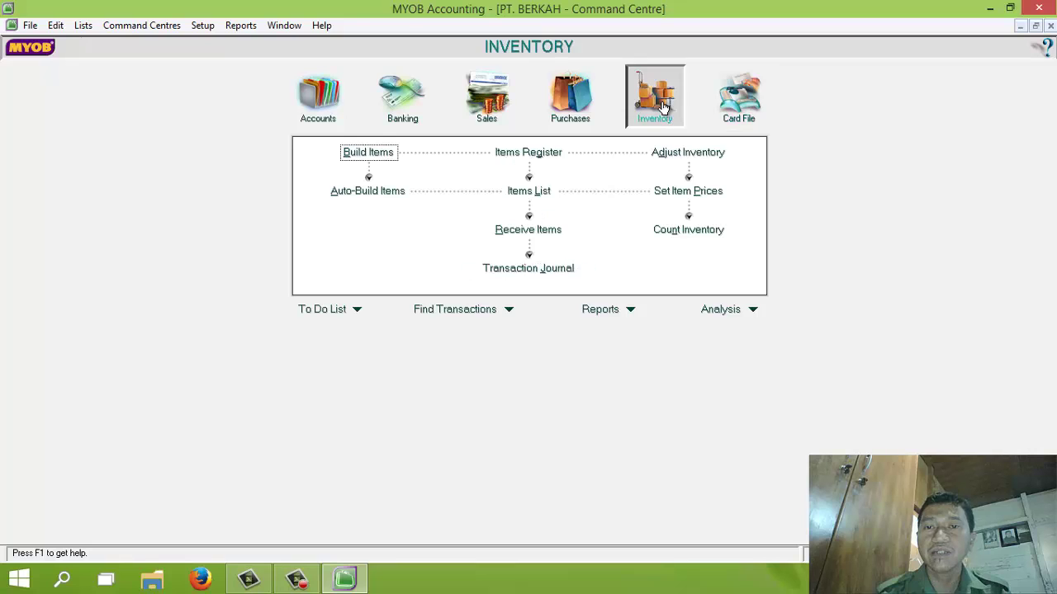
click(544, 193)
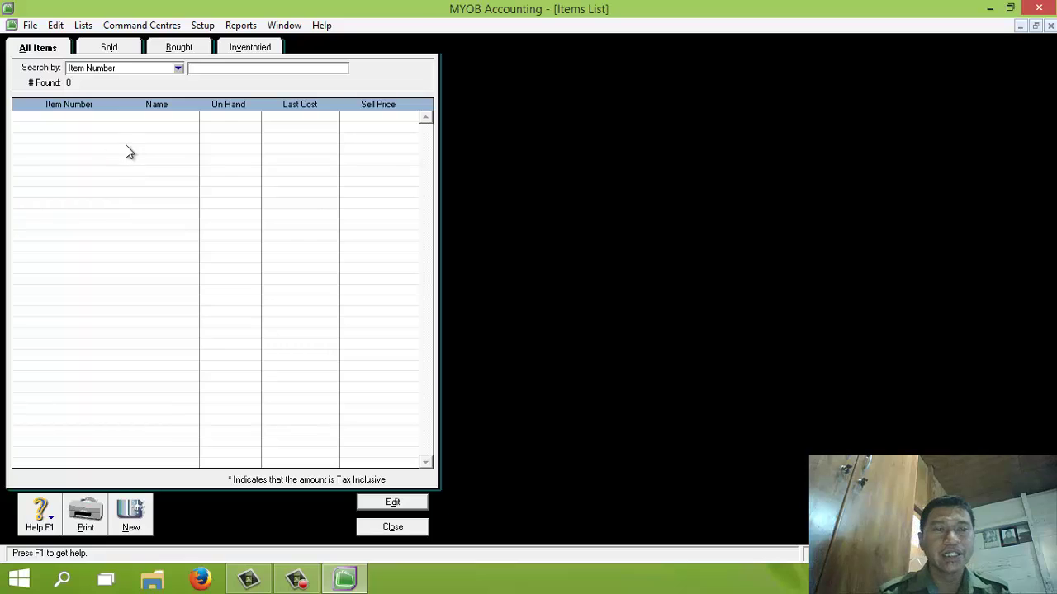
Step: Create new item AU-N06 named Accu-Chek, marked as bought, sold and inventoried
click(132, 515)
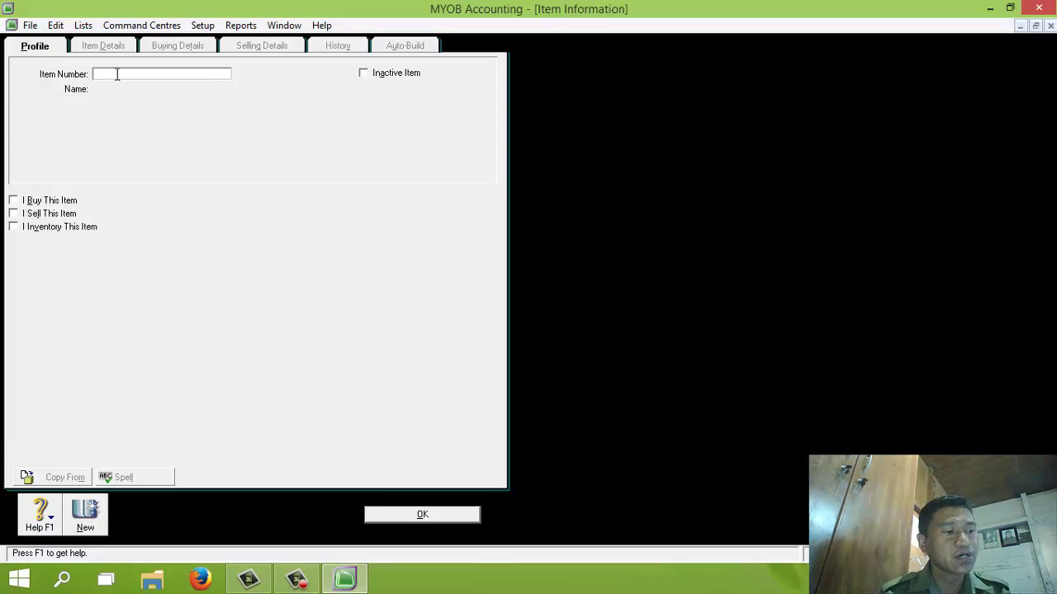
text(AU-N06)
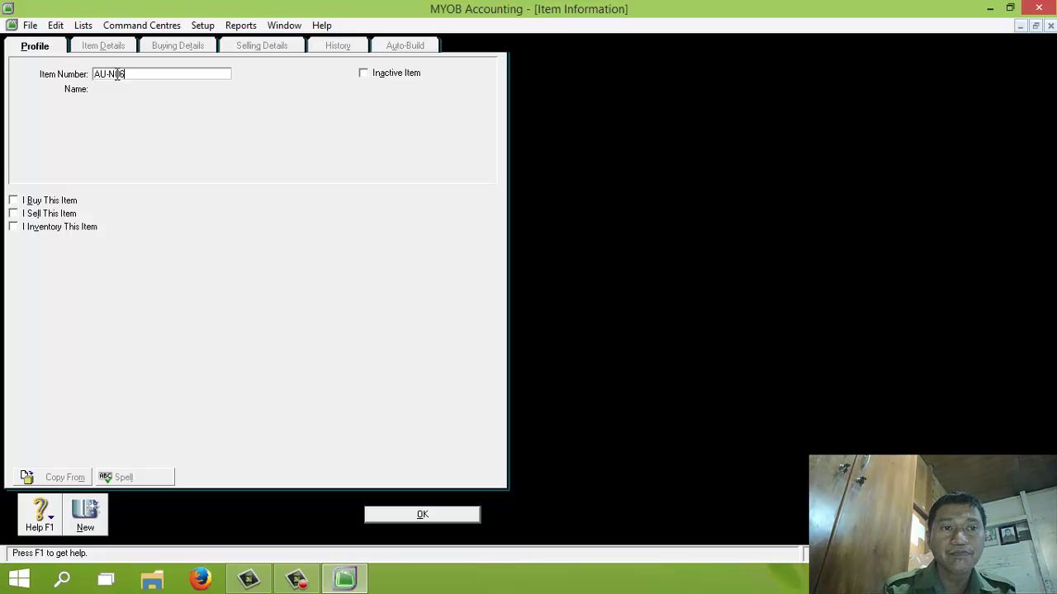
key(Tab)
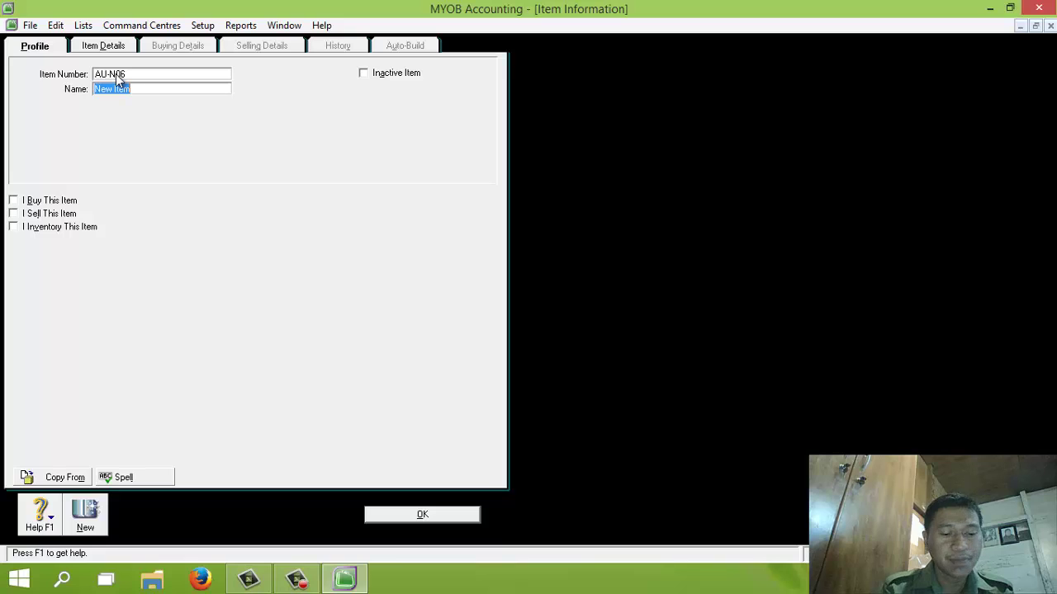
text(Accu-C)
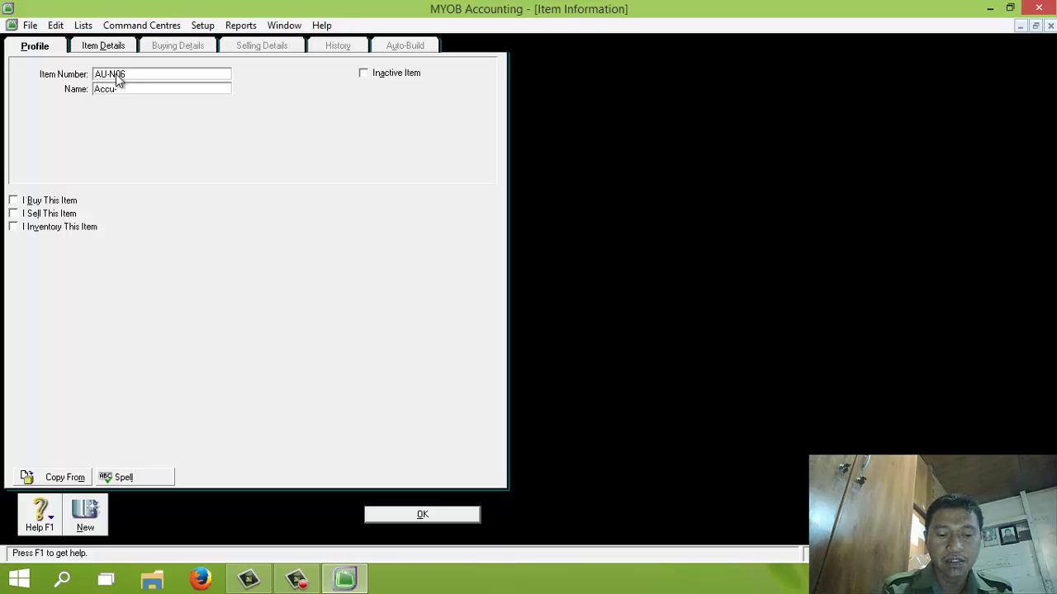
text(hek)
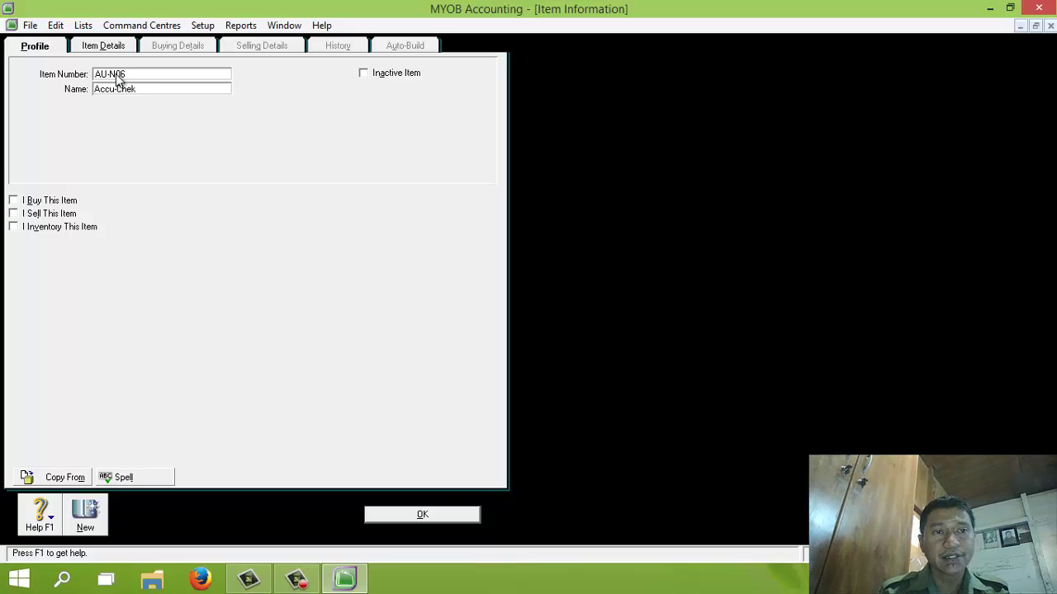
click(14, 200)
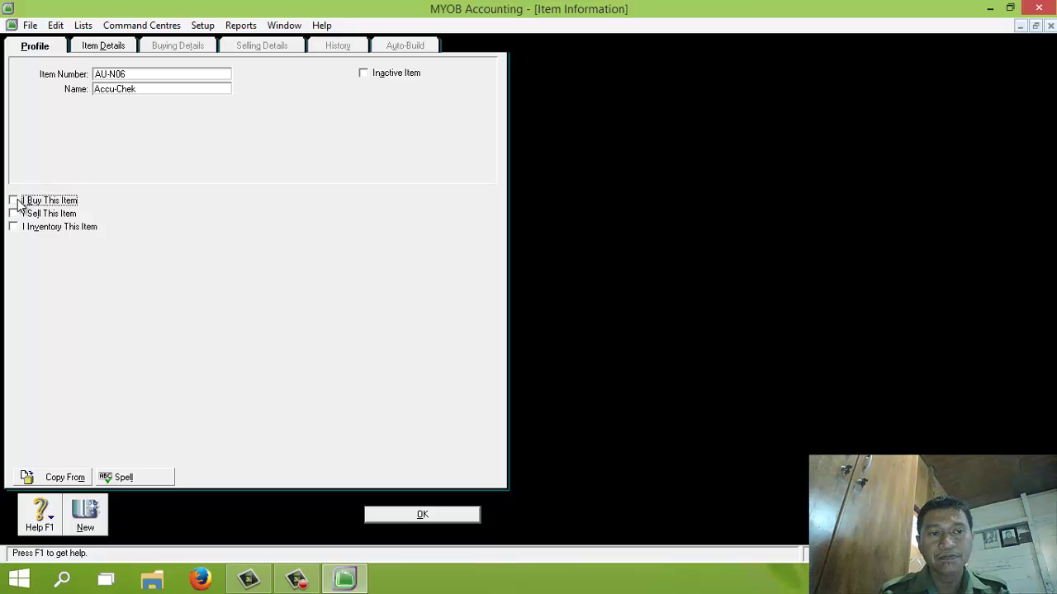
click(13, 214)
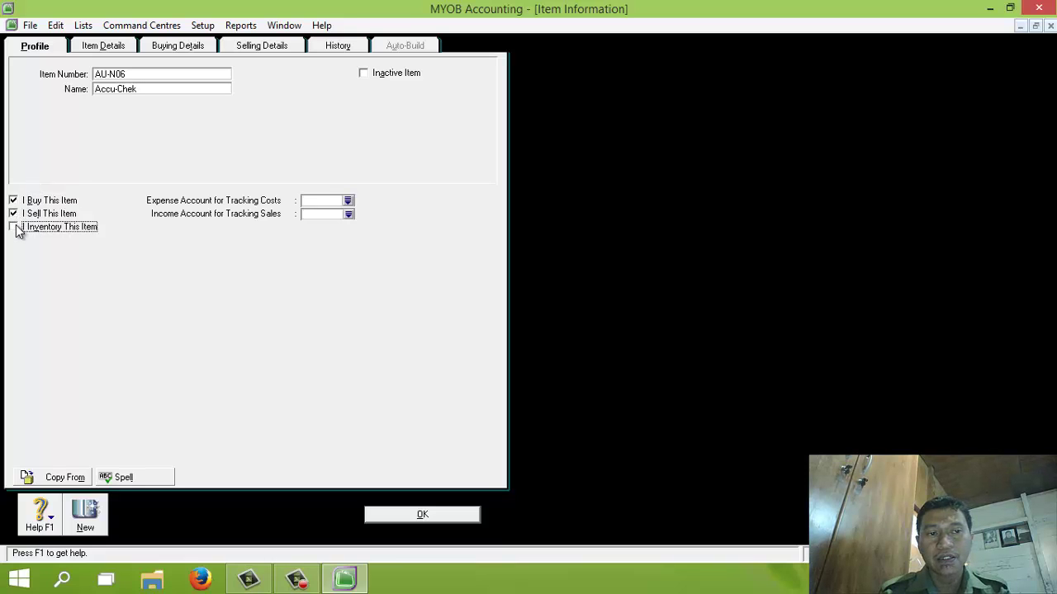
click(13, 227)
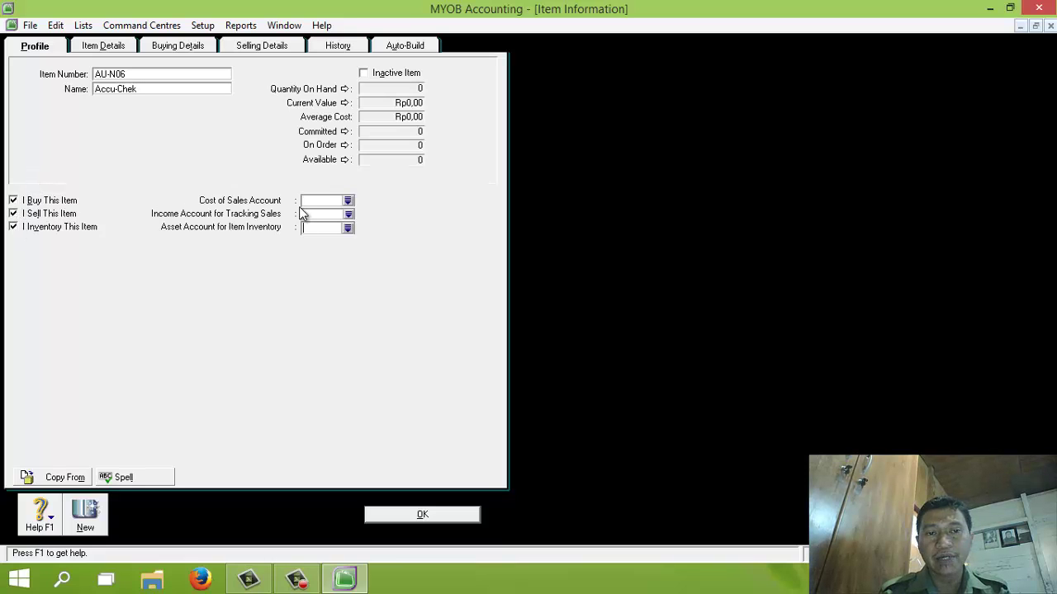
Step: Link AU-N06 to cost of sales 5-1100, income 4-1100 and inventory asset 1-1310
click(349, 201)
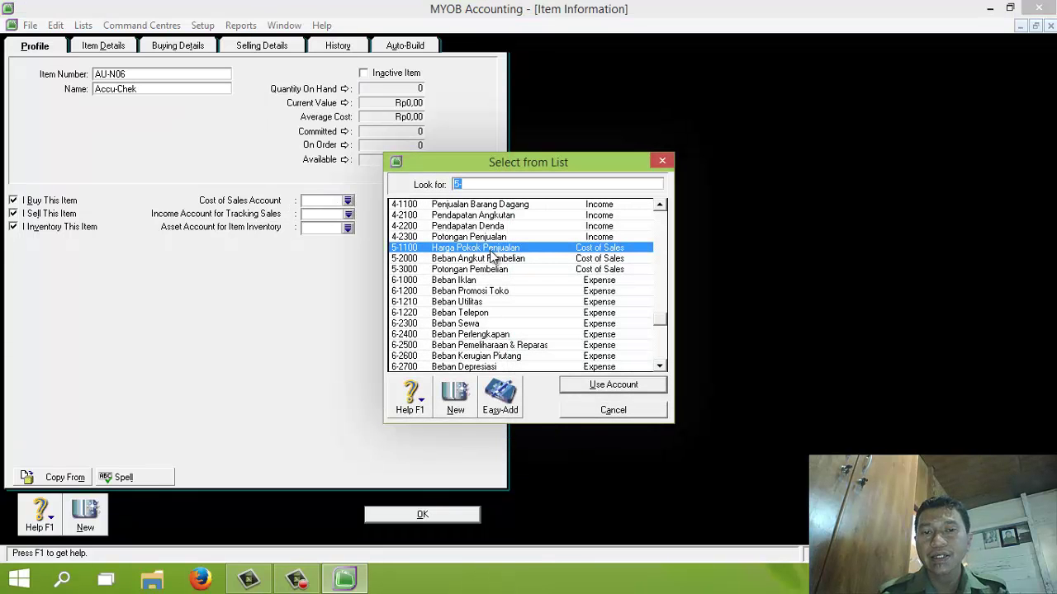
click(594, 386)
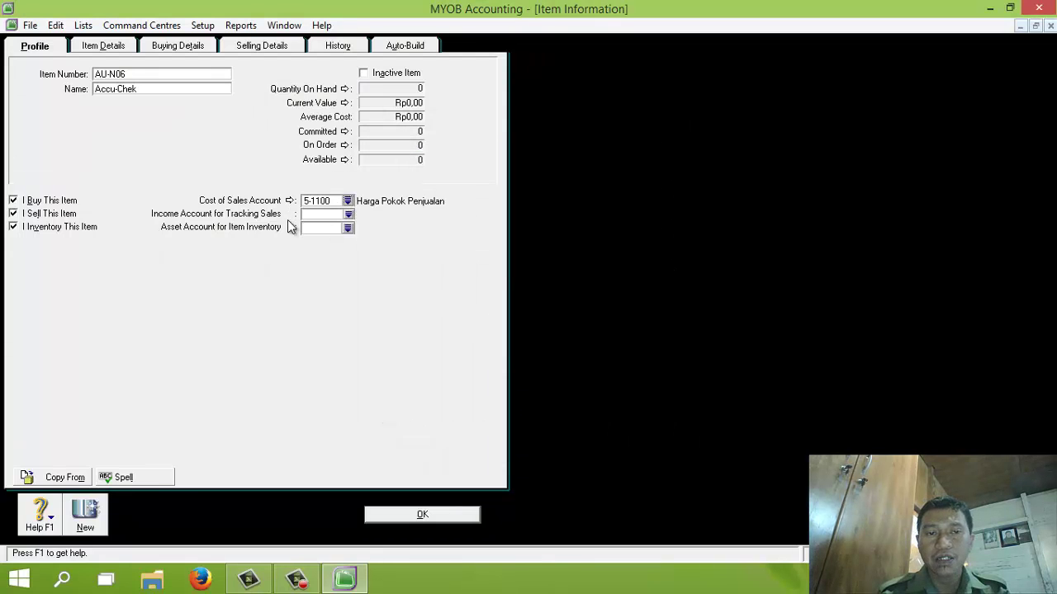
click(348, 215)
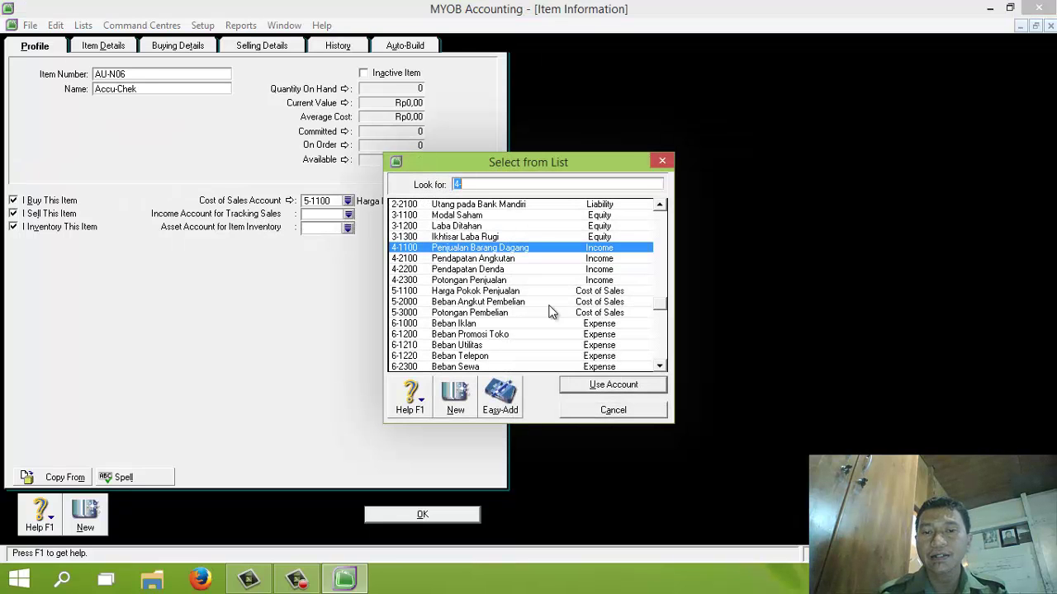
click(595, 386)
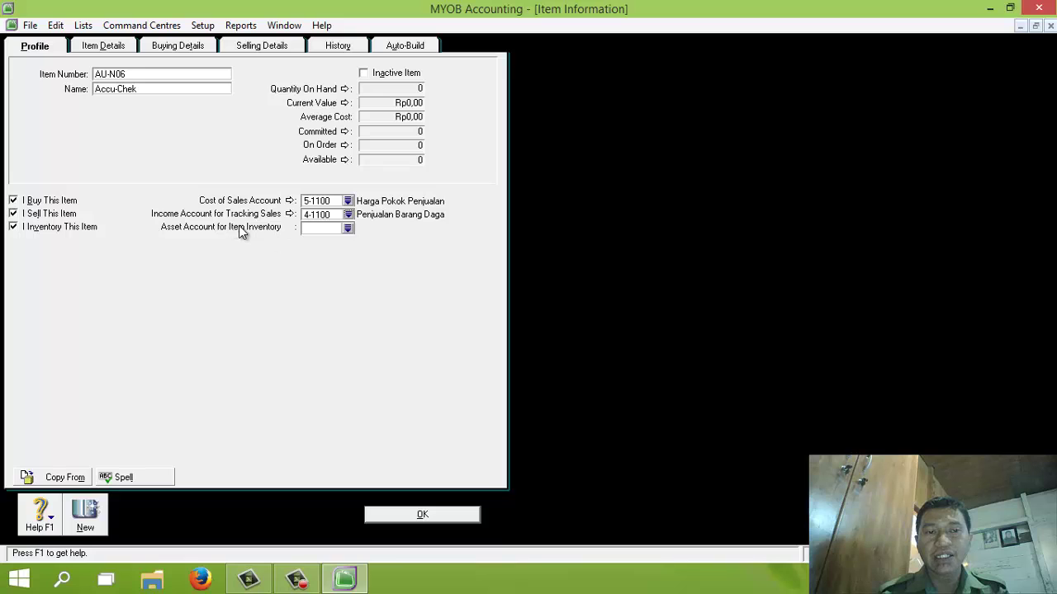
click(348, 228)
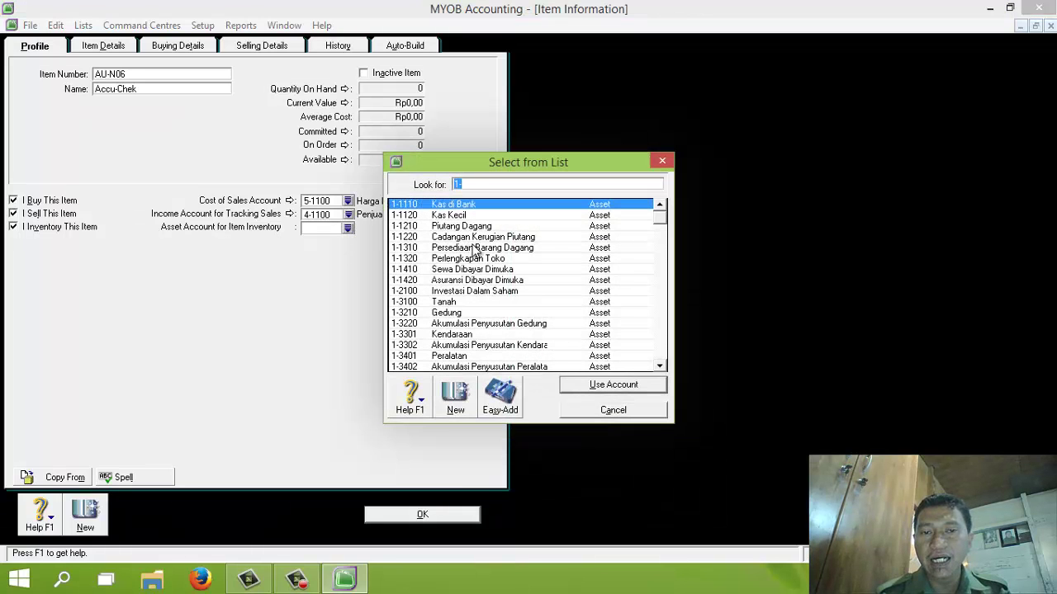
click(475, 250)
click(589, 386)
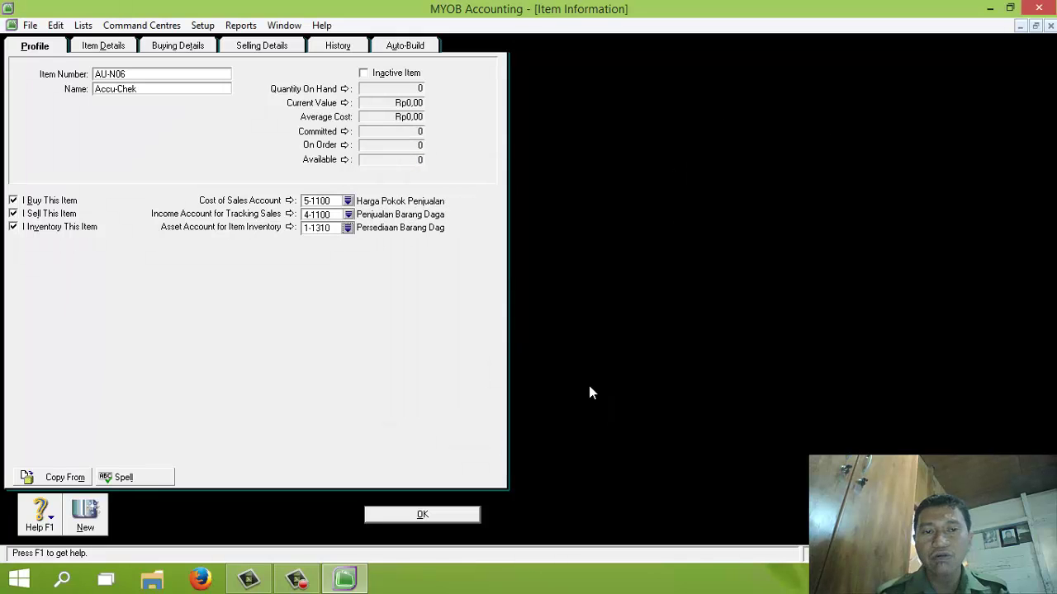
Step: Set PPN as AU-N06's buying and selling tax code and save the item
click(187, 47)
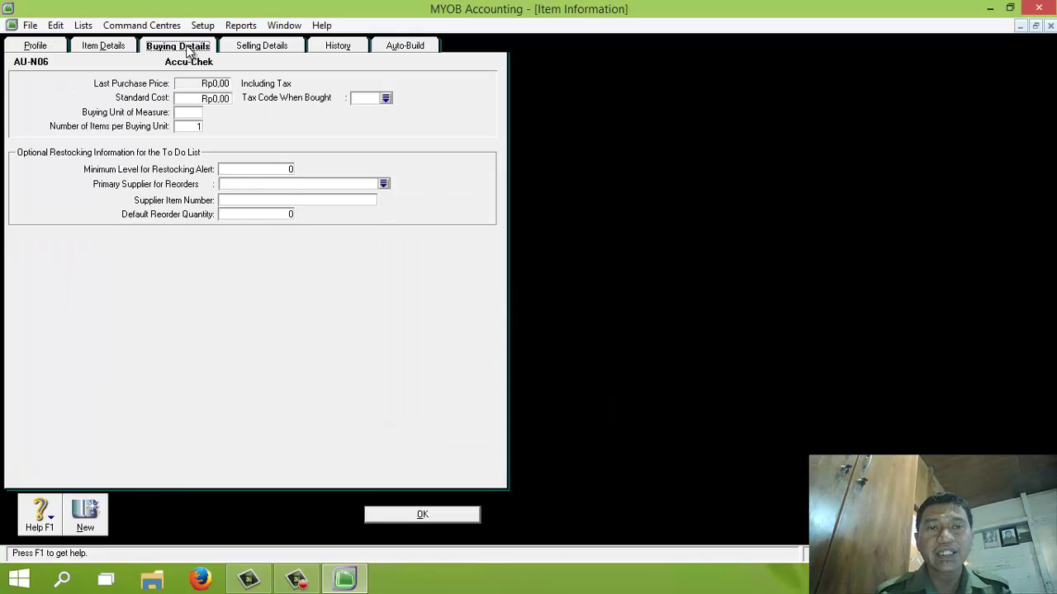
click(385, 98)
double_click(476, 216)
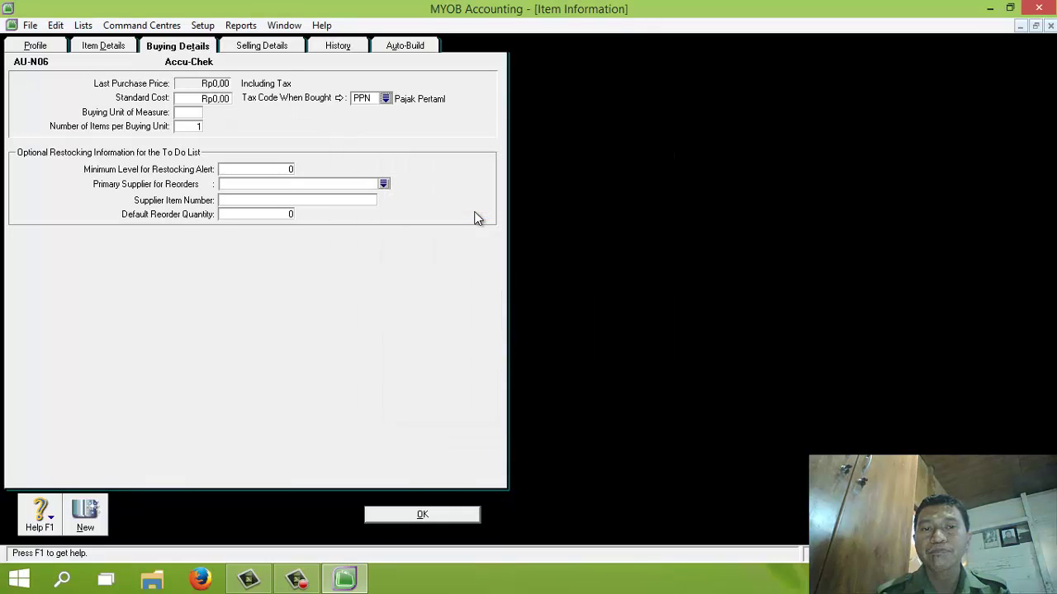
click(262, 47)
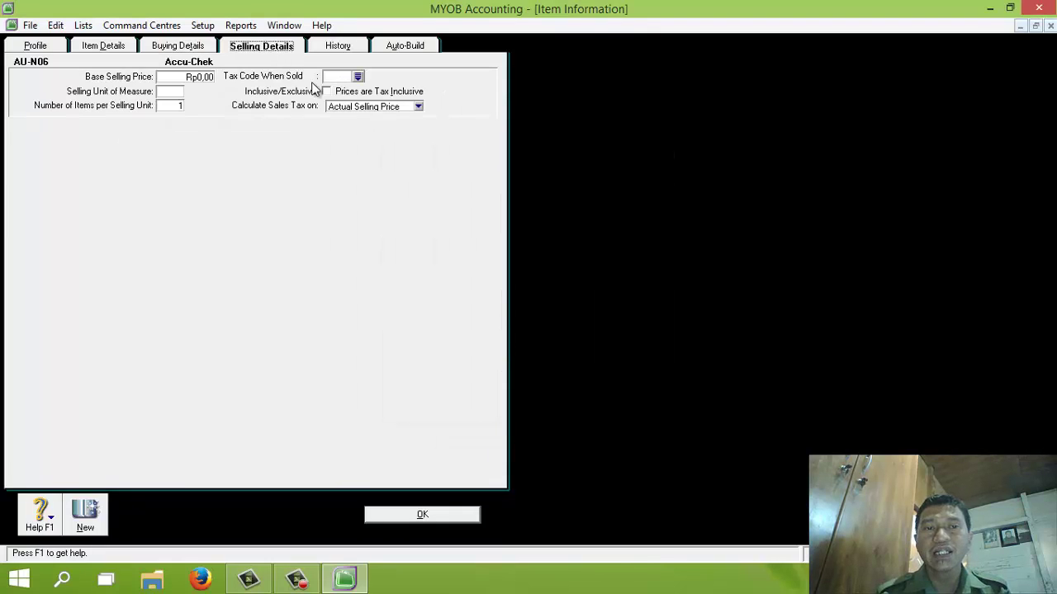
click(360, 76)
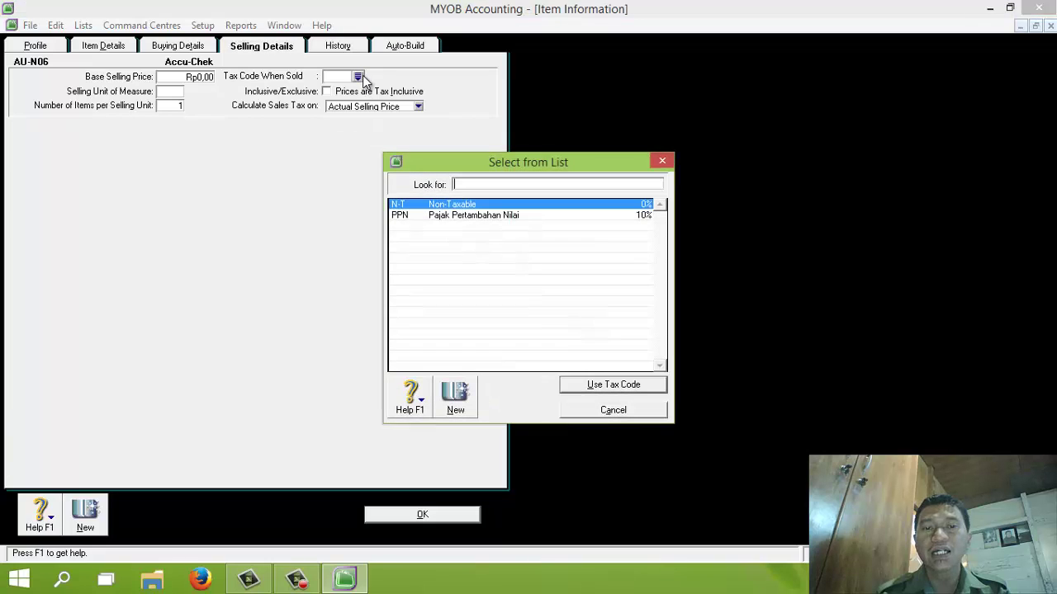
double_click(465, 216)
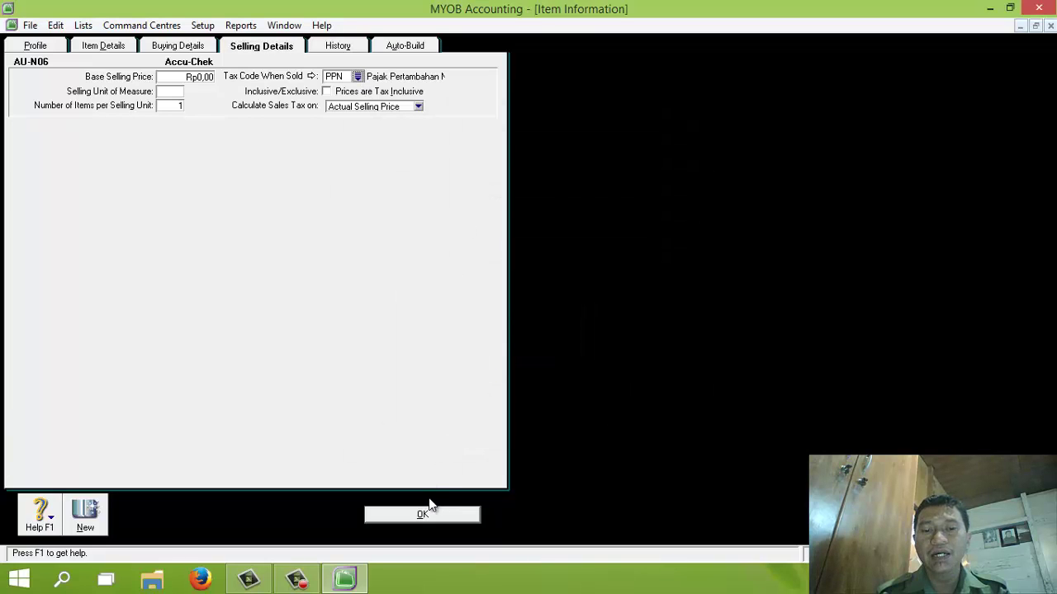
click(421, 514)
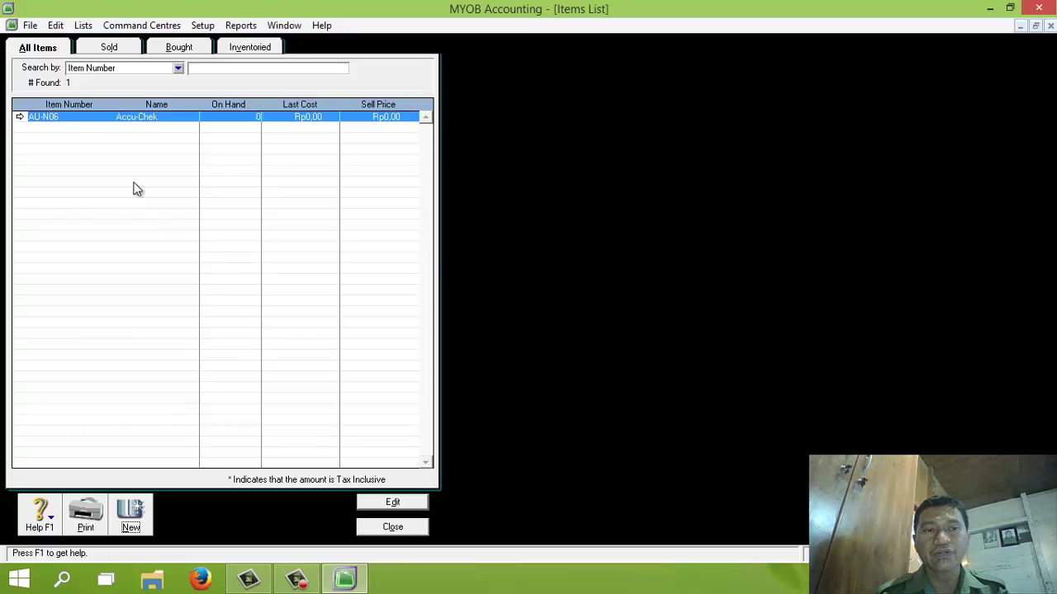
Step: Create new item AU-N08 named Oxone, marked as bought, sold and inventoried
click(132, 510)
text(AU-N08)
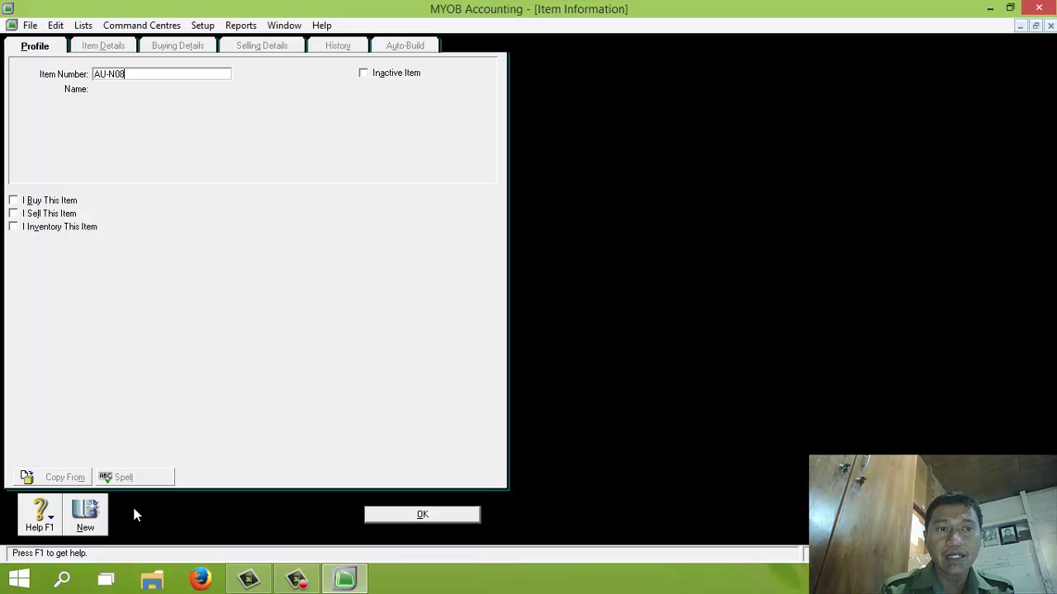
key(Tab)
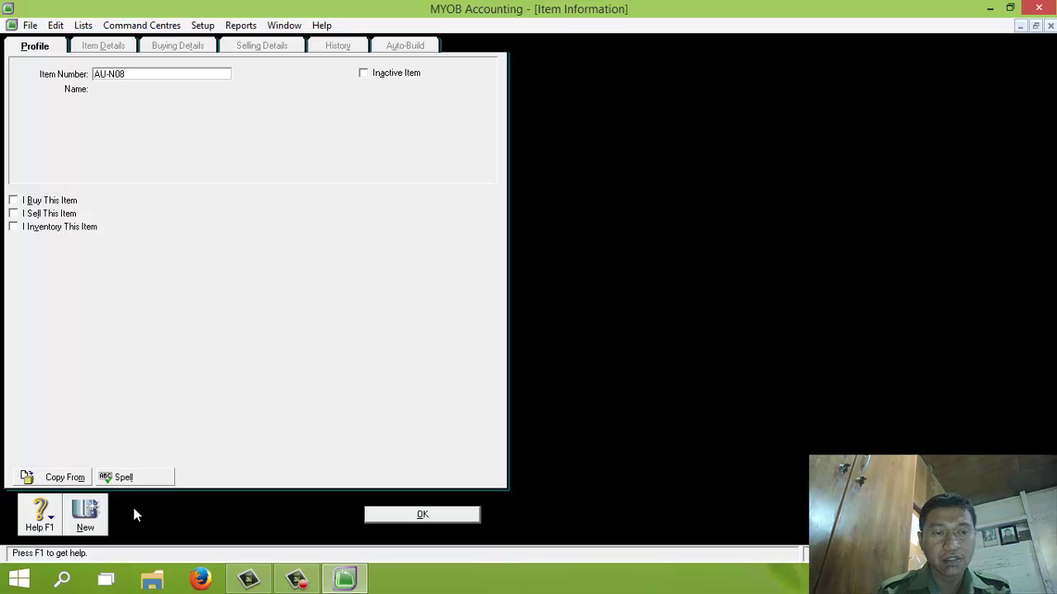
text(Oxone)
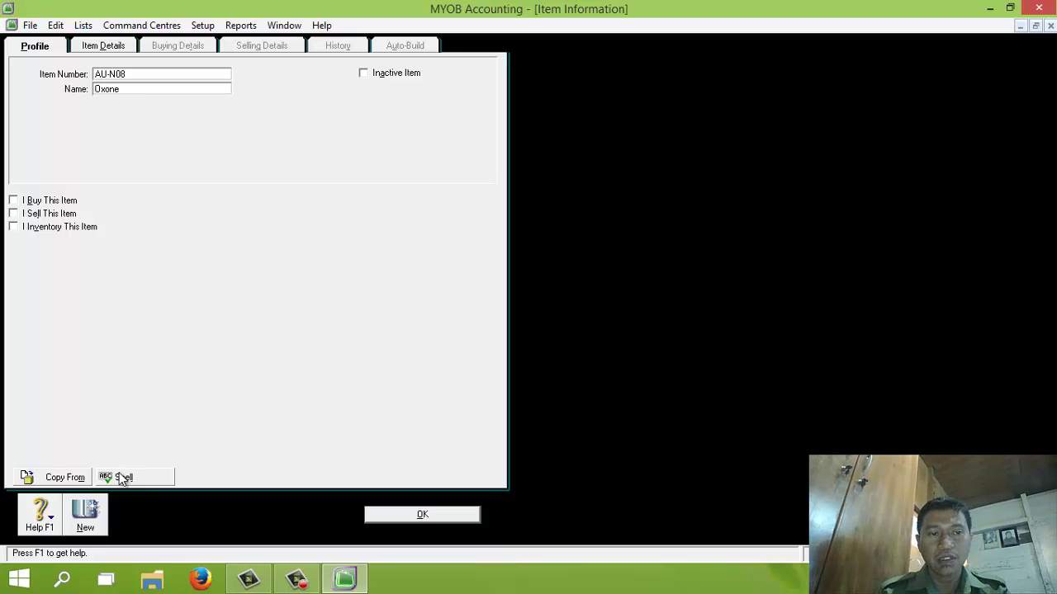
click(14, 200)
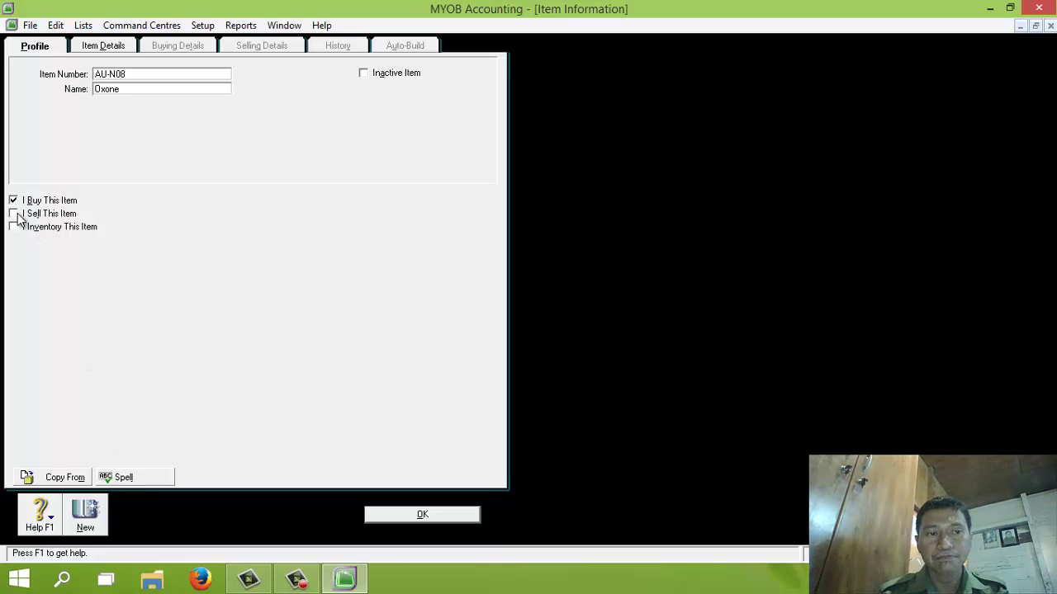
click(14, 214)
click(15, 227)
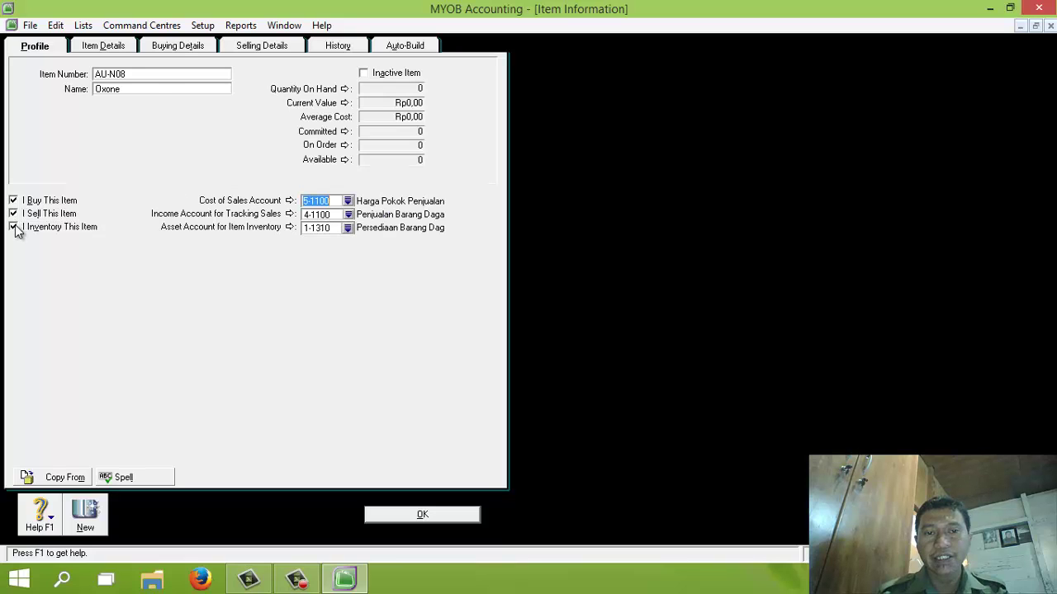
Step: Review Oxone's buying and selling details, save it ignoring the spelling warning, and close the Items List
click(176, 47)
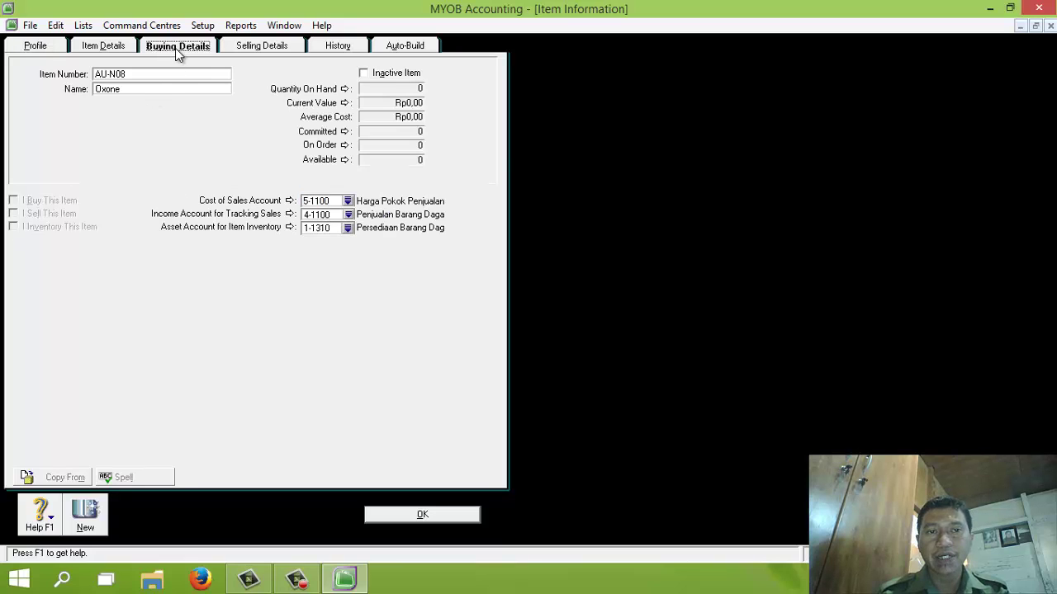
click(247, 47)
click(60, 48)
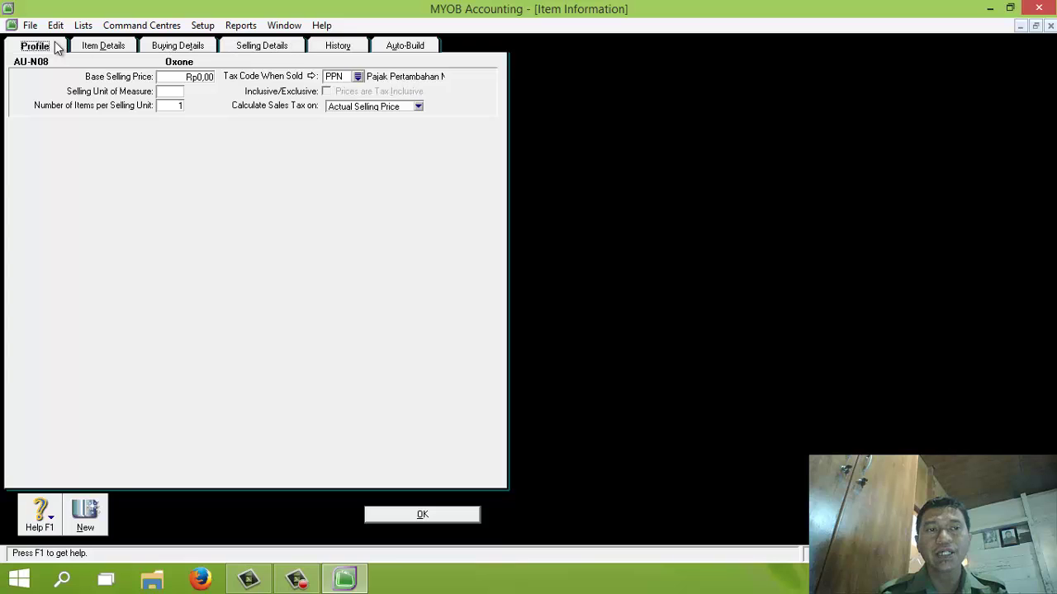
click(423, 515)
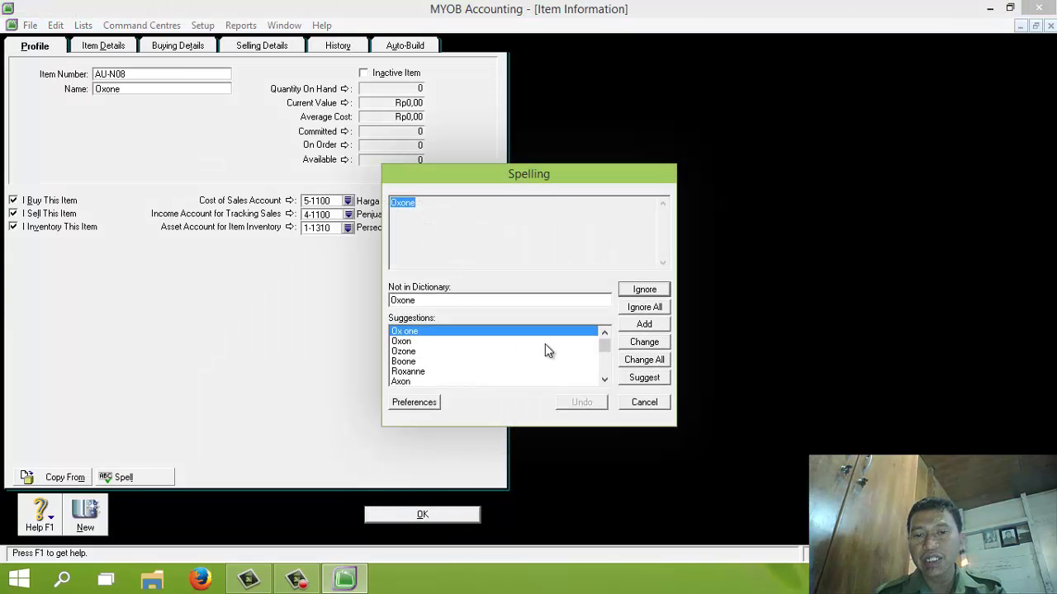
click(647, 308)
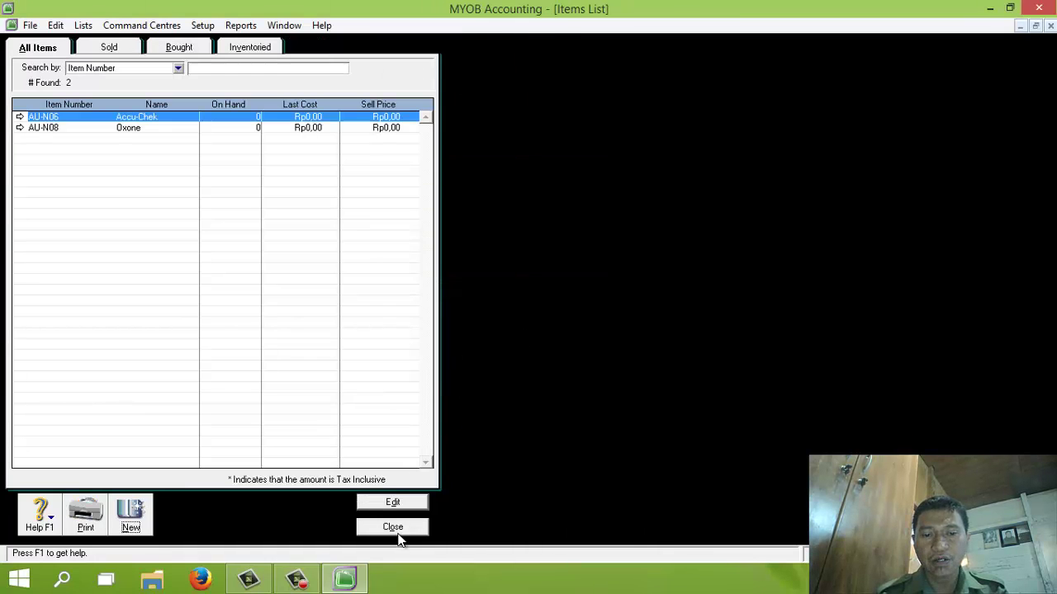
click(398, 529)
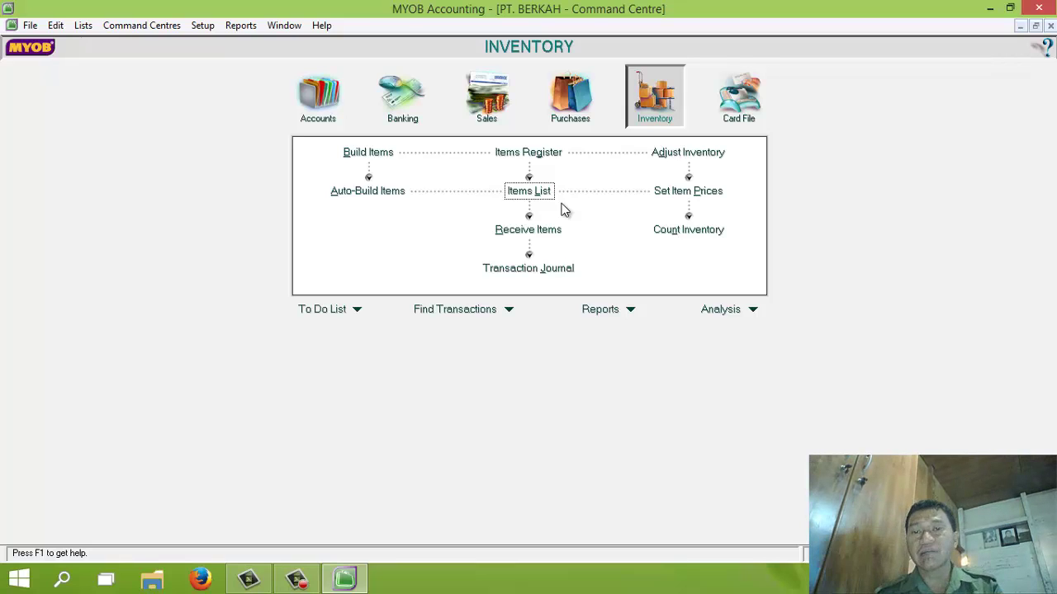
Step: Start an inventory adjustment dated 01/12/2013 with memo 'Saldo Persediaan'
click(703, 157)
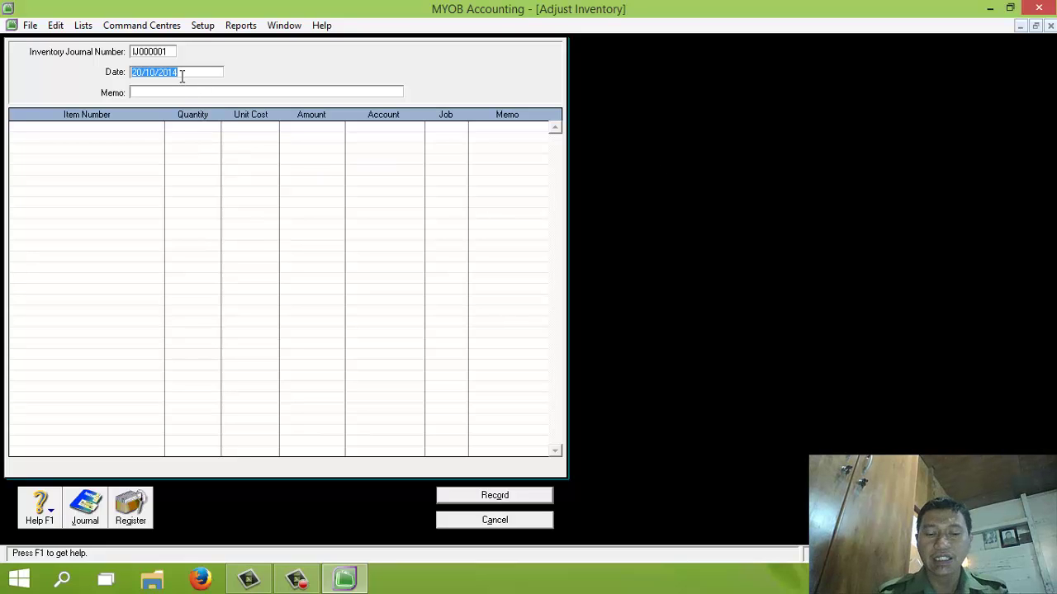
text(01/12)
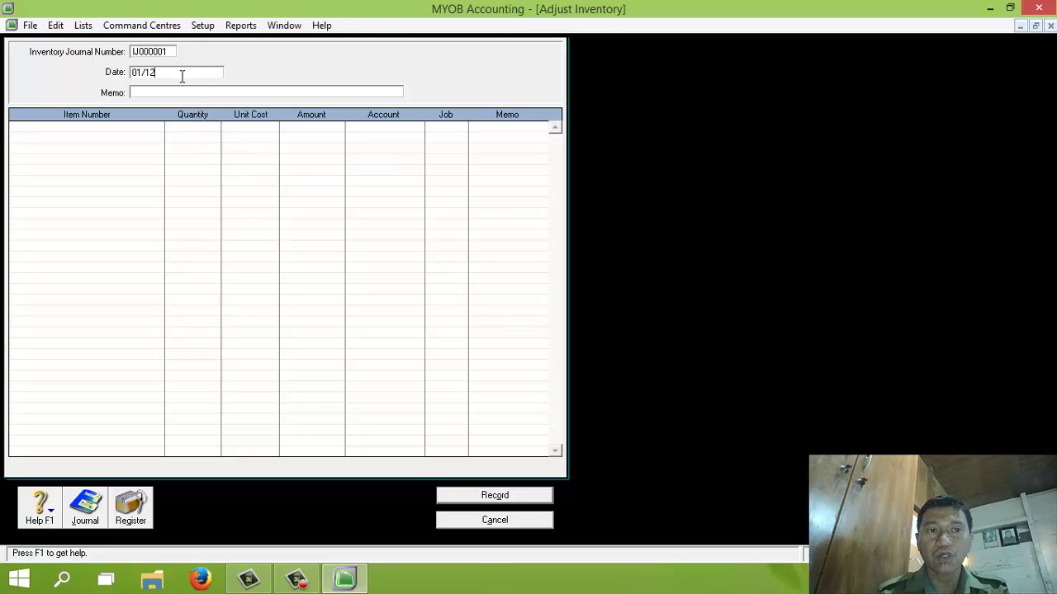
key(Tab)
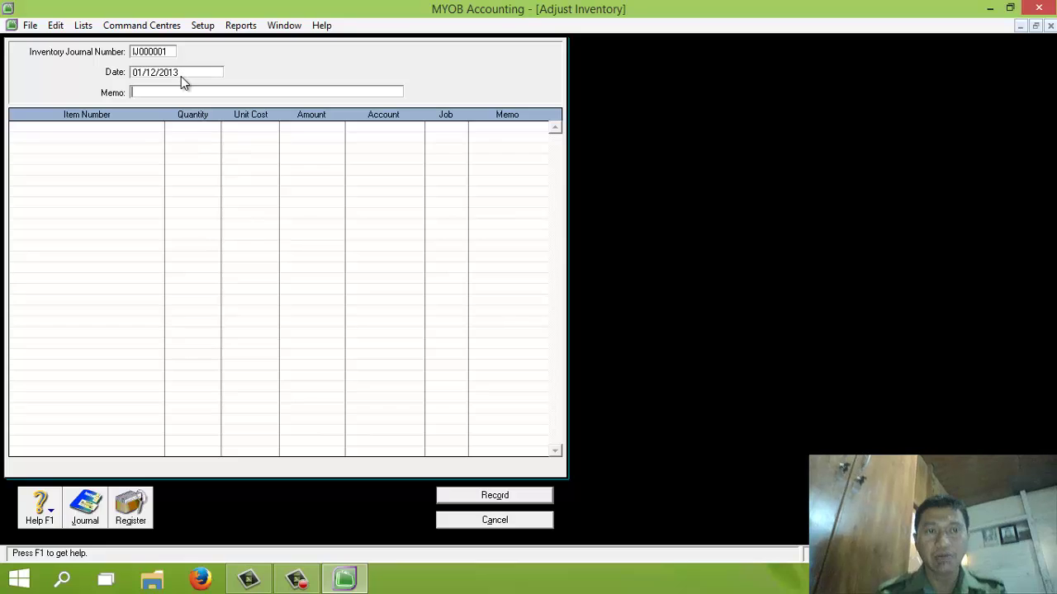
text(Saldo Persediaan)
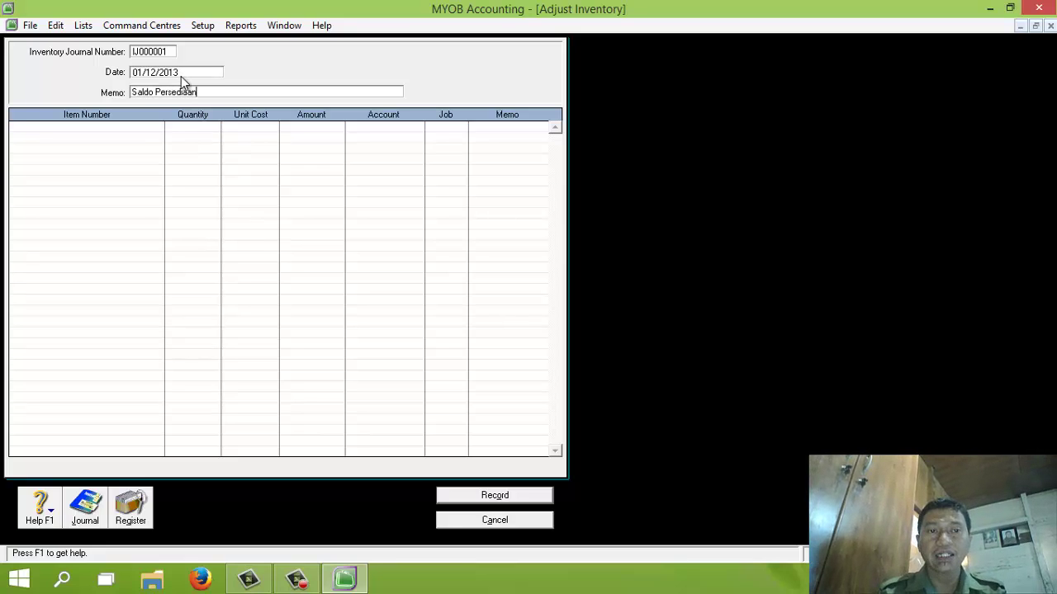
Step: Add AU-N06 on the first line: 80 units at Rp500.000,00 unit cost
click(25, 127)
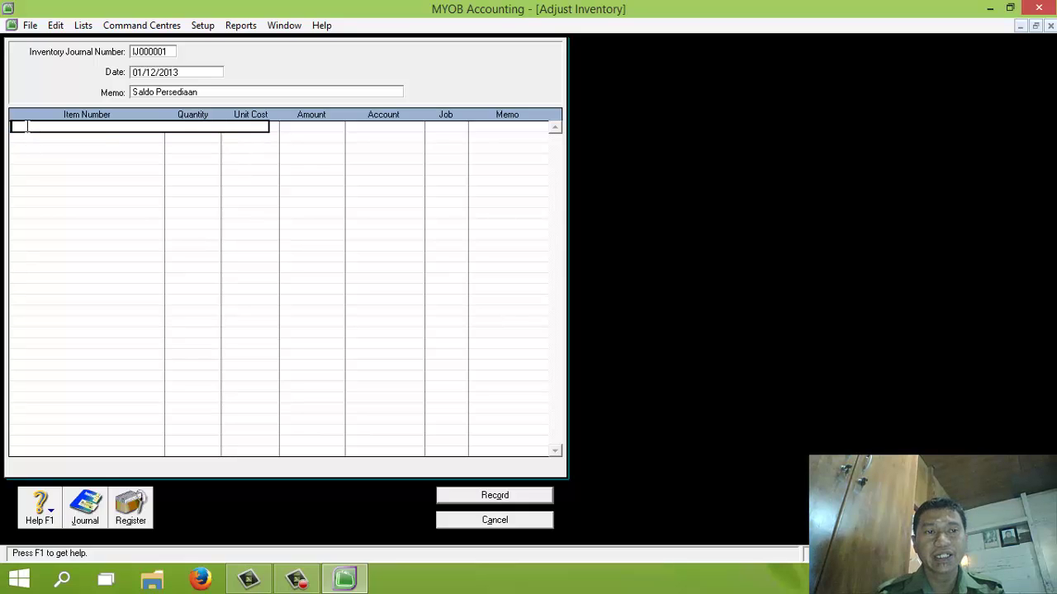
key(Tab)
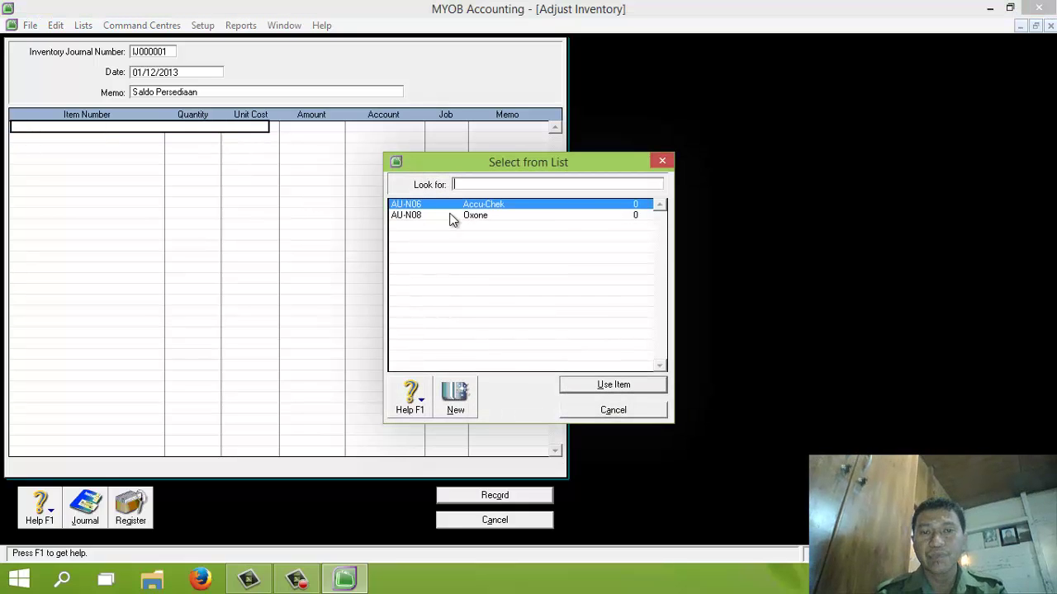
double_click(470, 206)
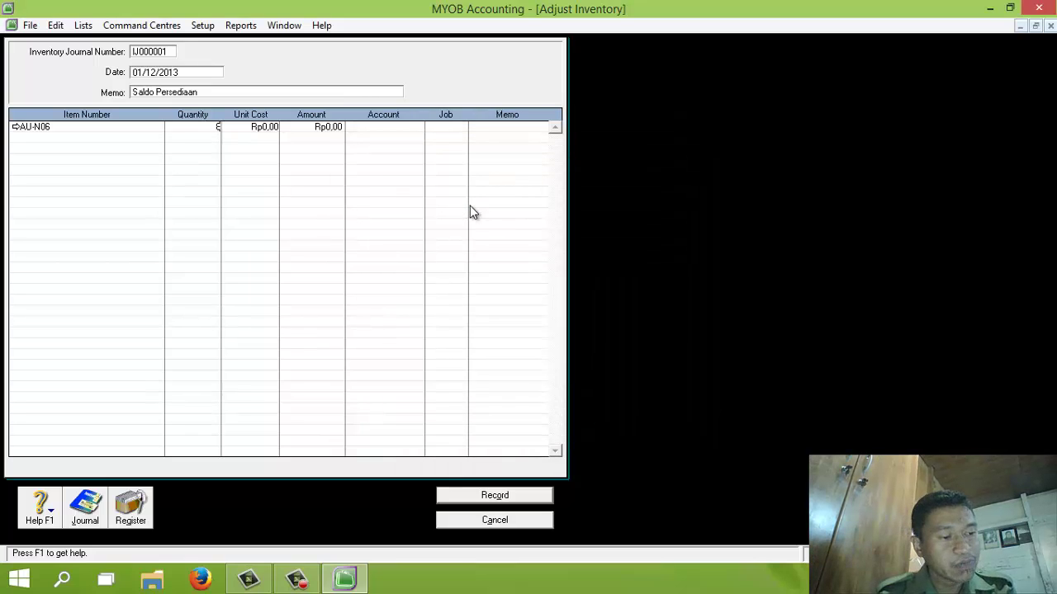
text(80)
key(Tab)
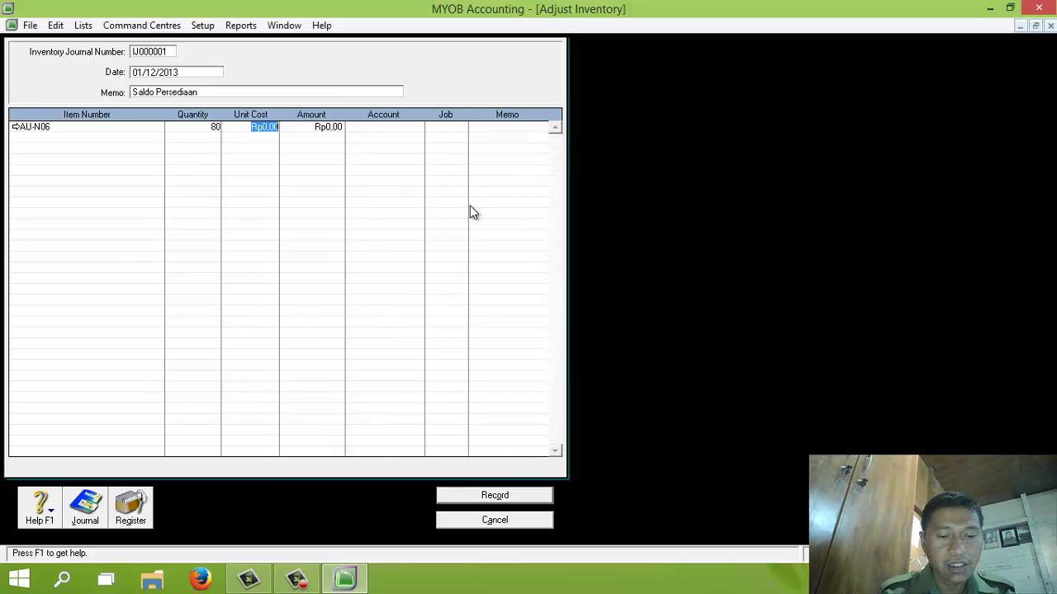
text(500.000)
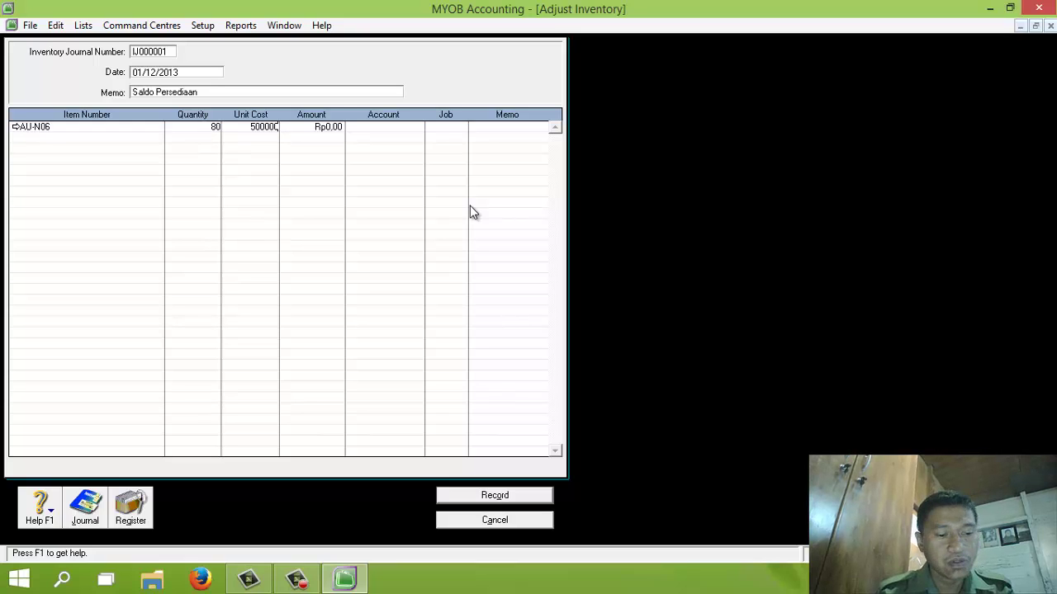
key(Tab)
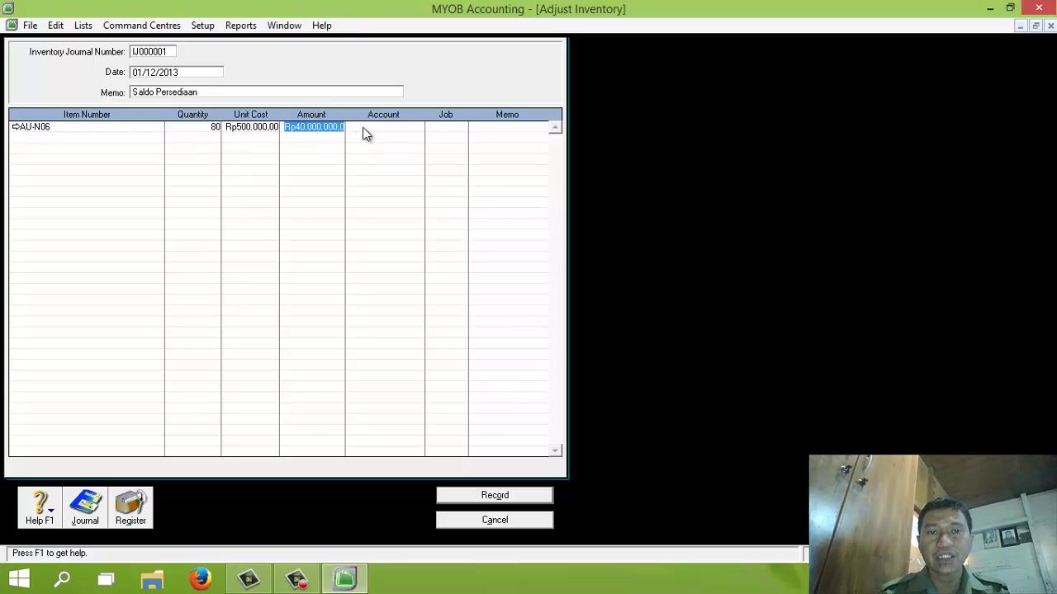
Step: Assign account 1-1310 to the AU-N06 line and begin the second item line
click(371, 126)
text(6)
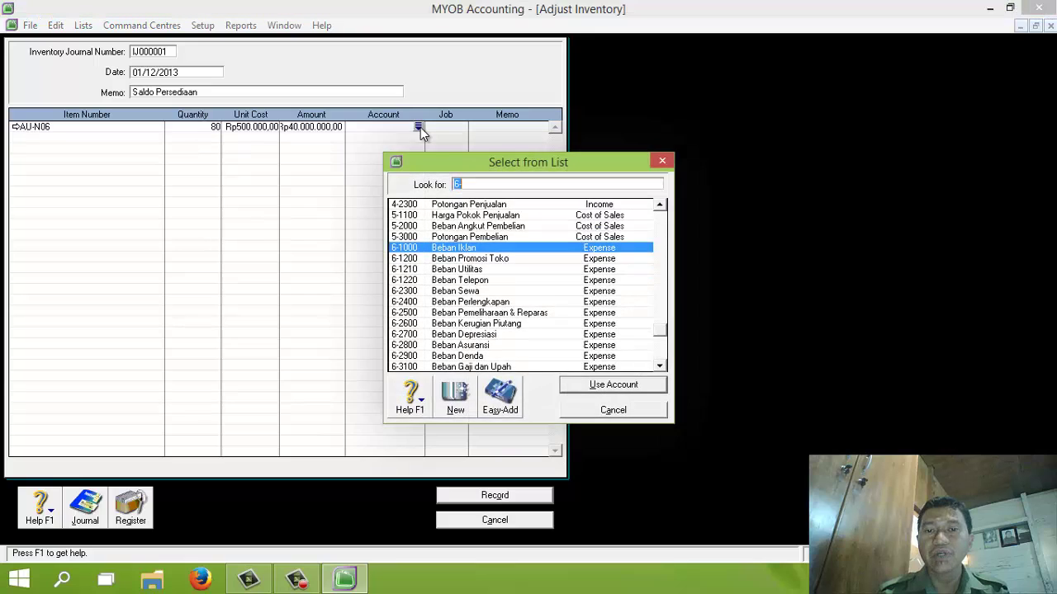
scroll(653, 236, up, 10)
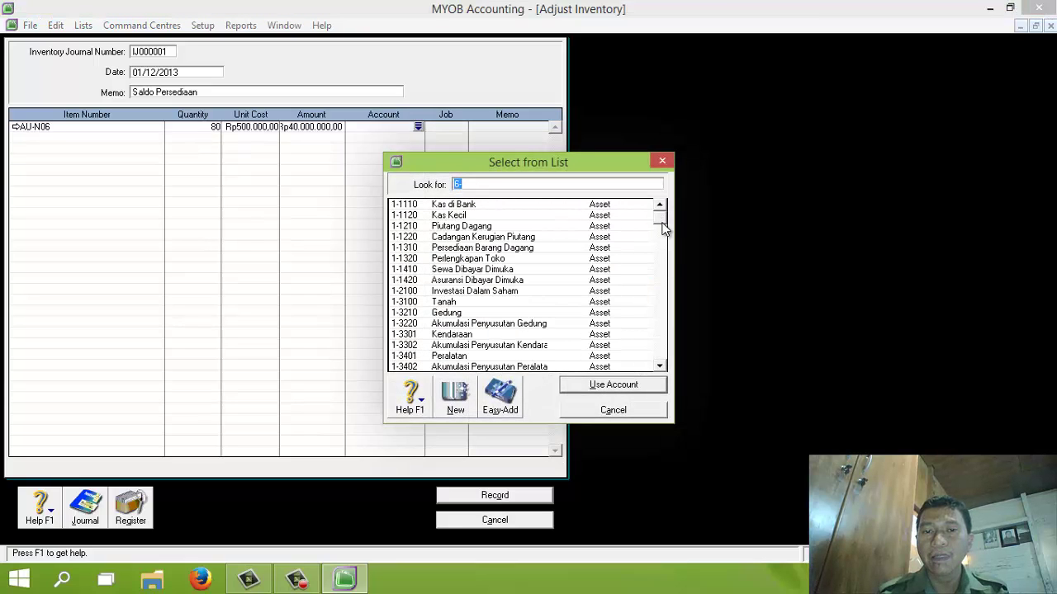
text(1-1310)
click(603, 382)
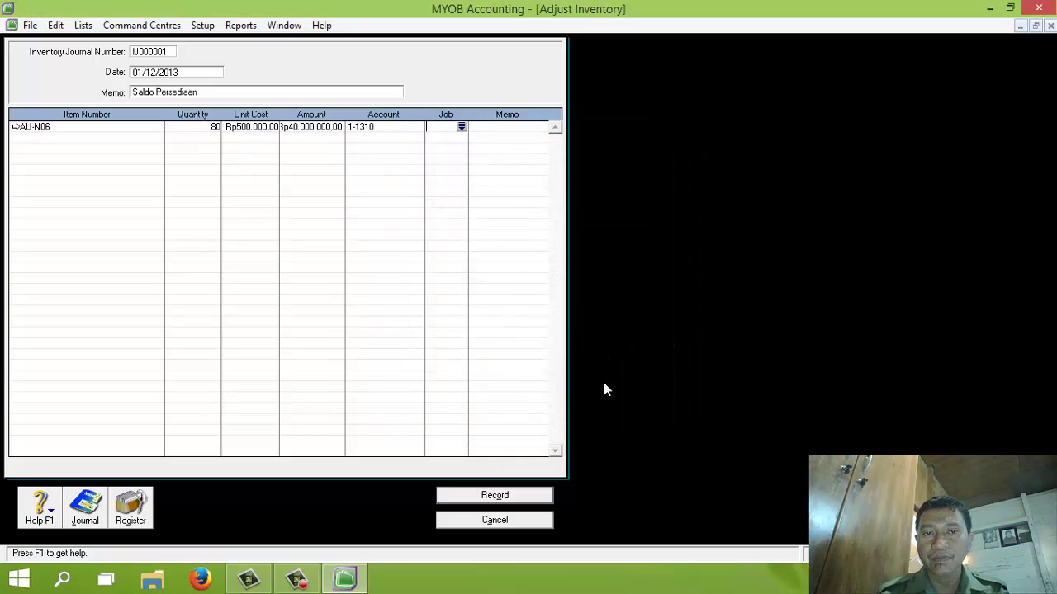
click(20, 137)
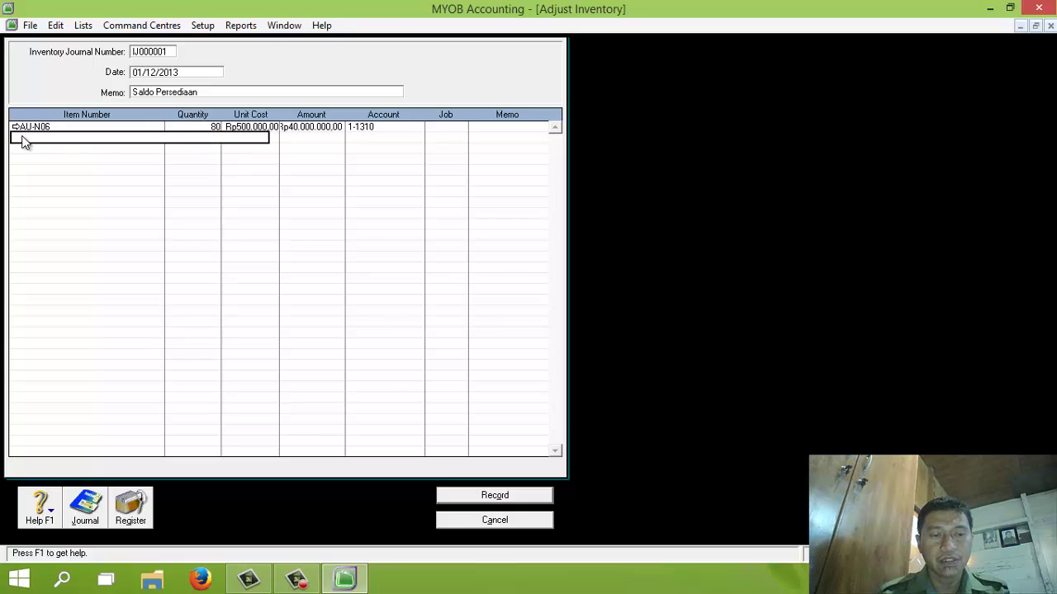
key(Tab)
Step: Add AU-N08: 70 units at Rp600.000,00 on account 1-1310, and record adjustment IJ000001
double_click(475, 219)
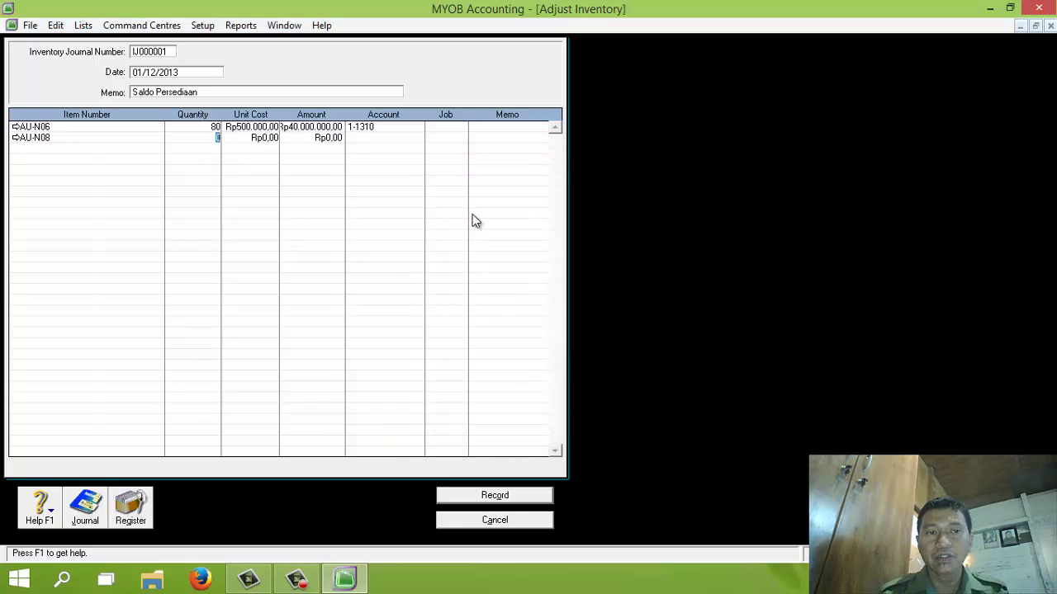
text(7)
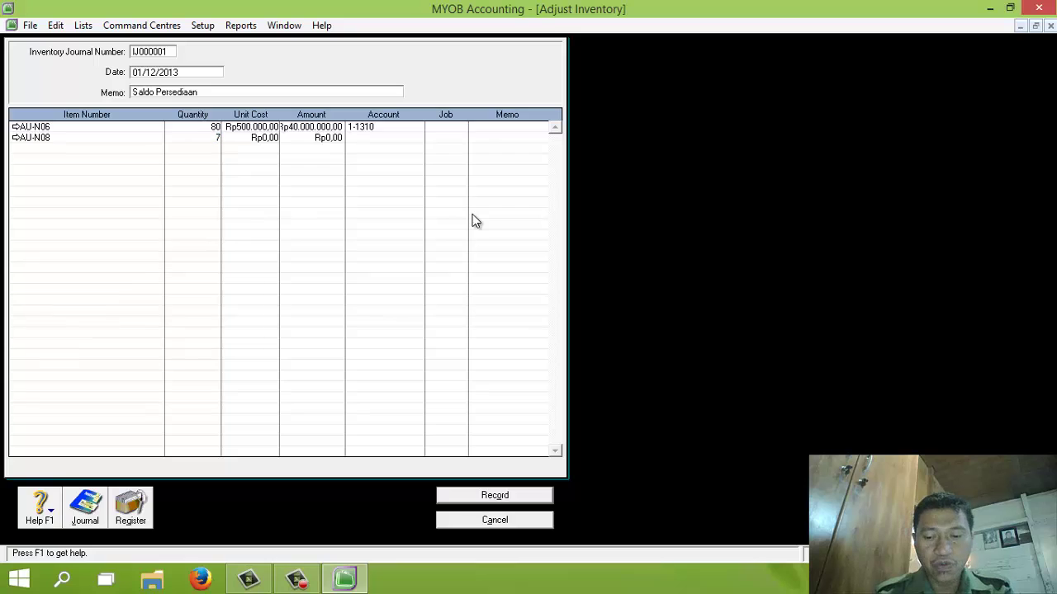
text(0)
key(Tab)
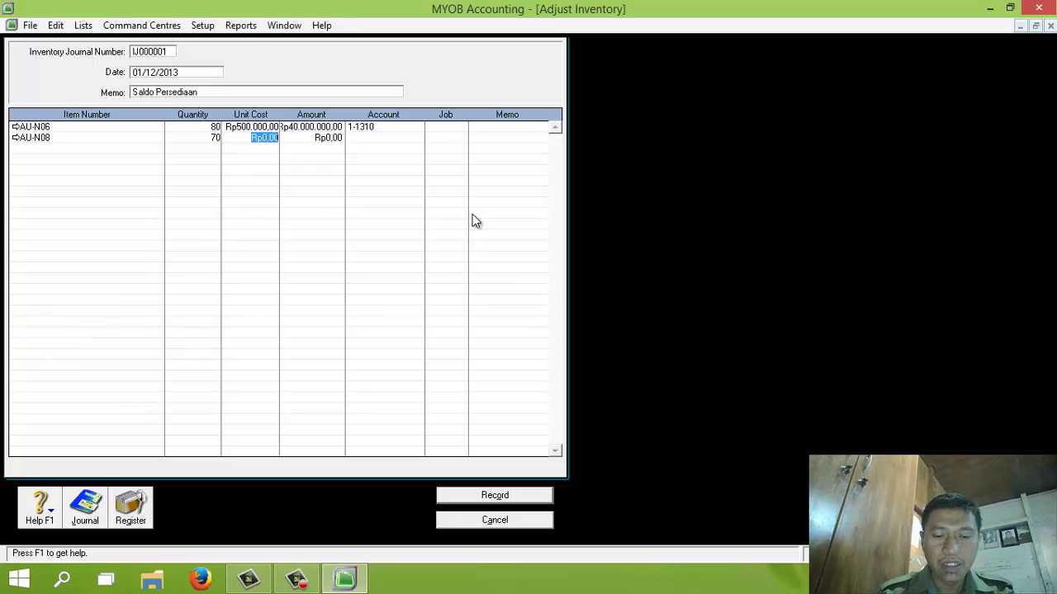
text(600.00)
key(Tab)
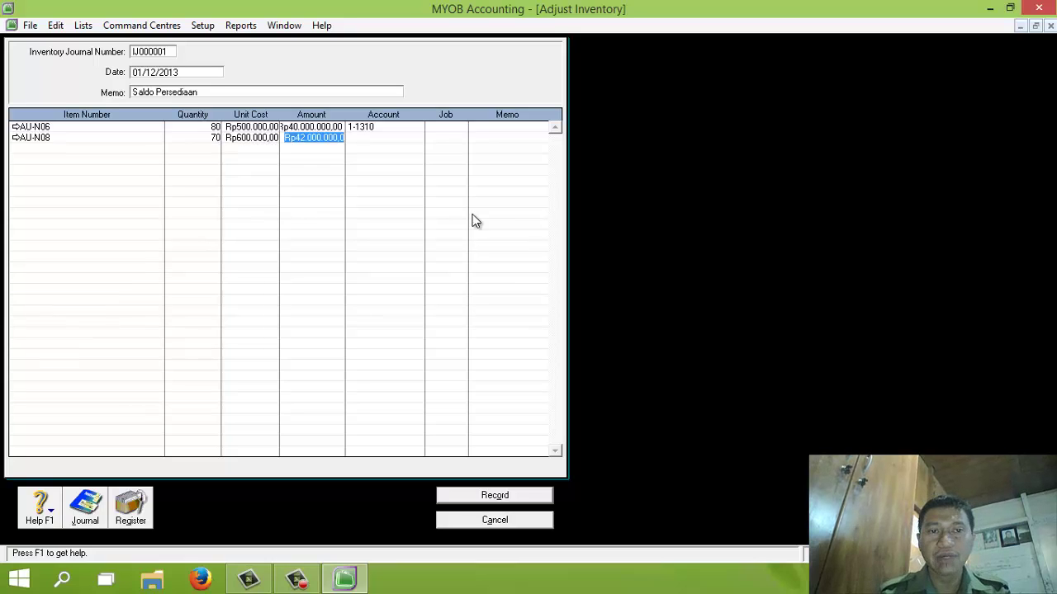
click(388, 137)
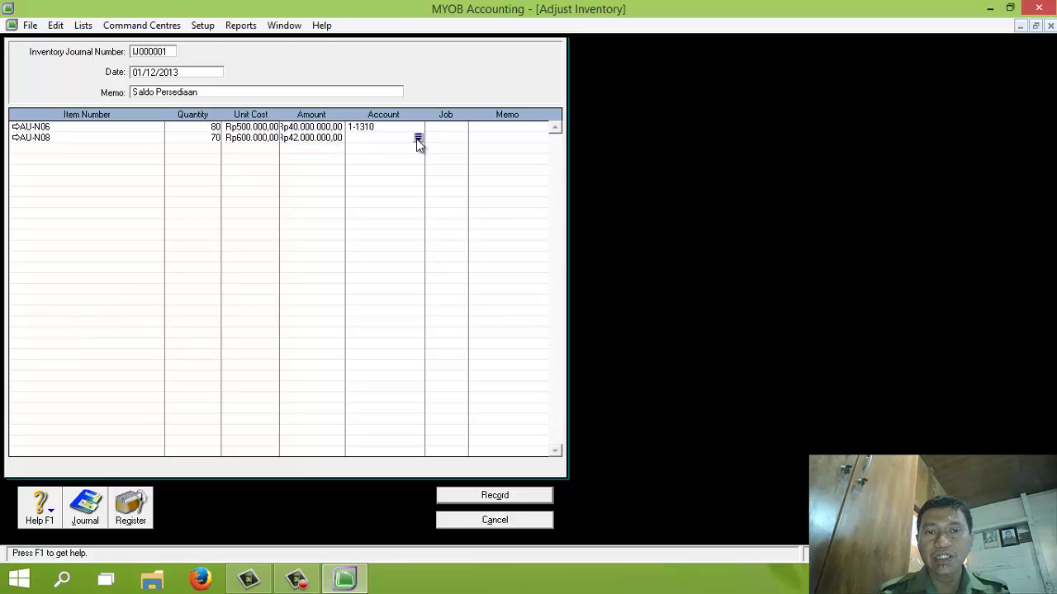
click(416, 137)
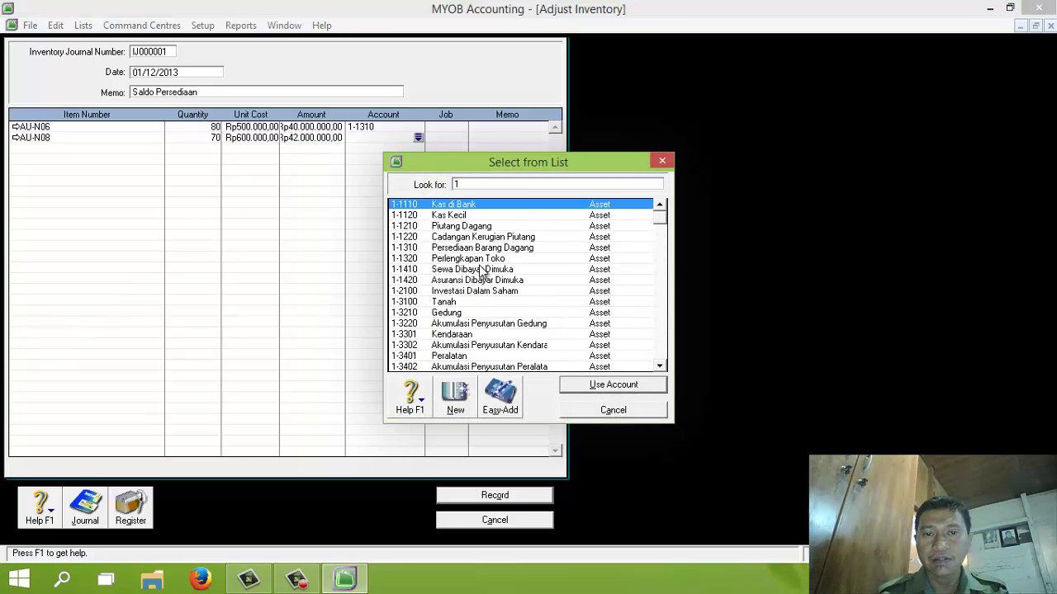
double_click(487, 247)
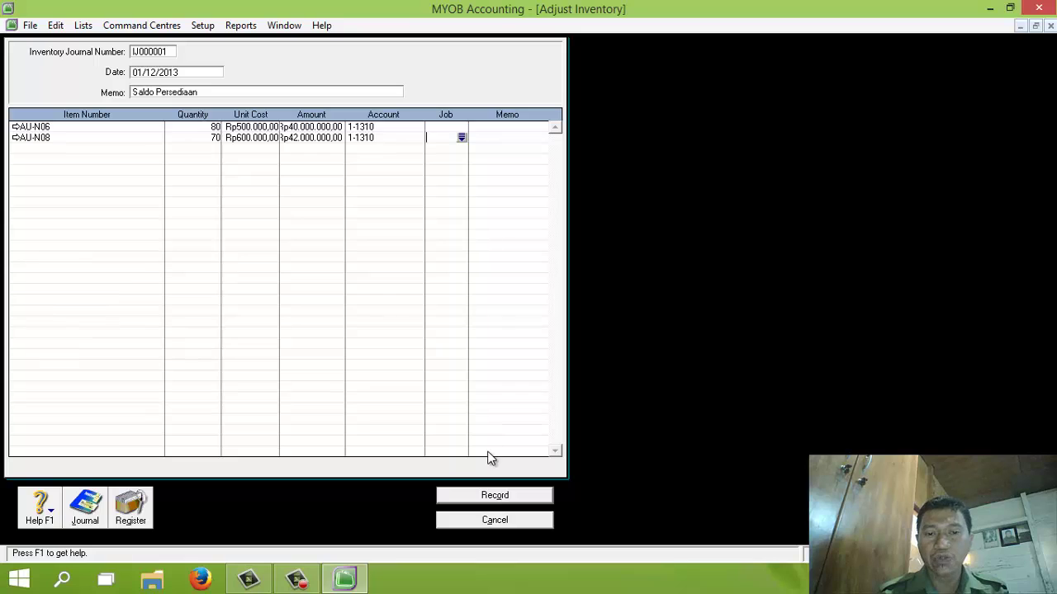
click(491, 495)
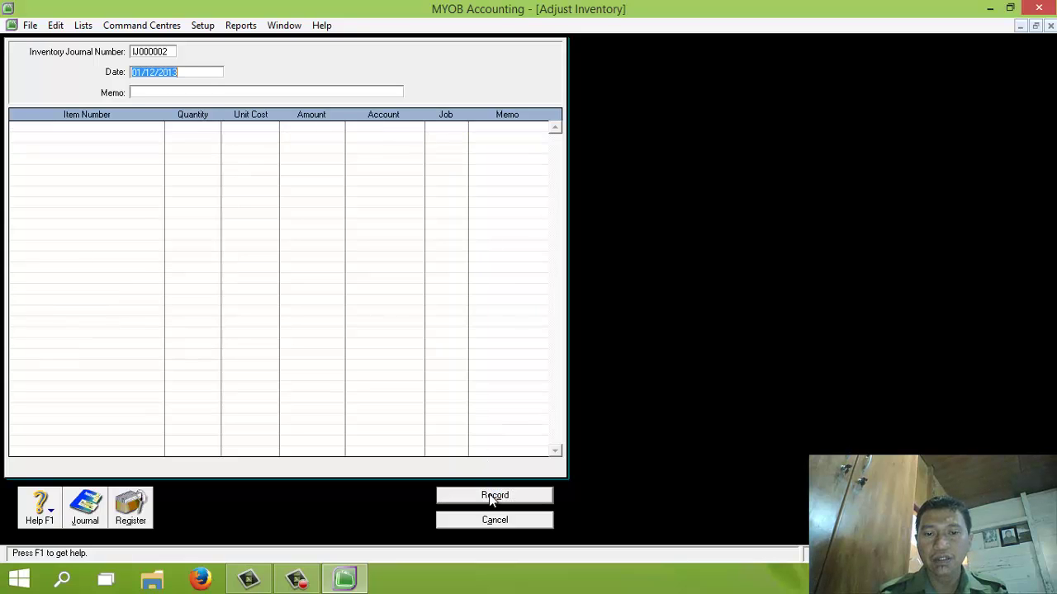
click(502, 520)
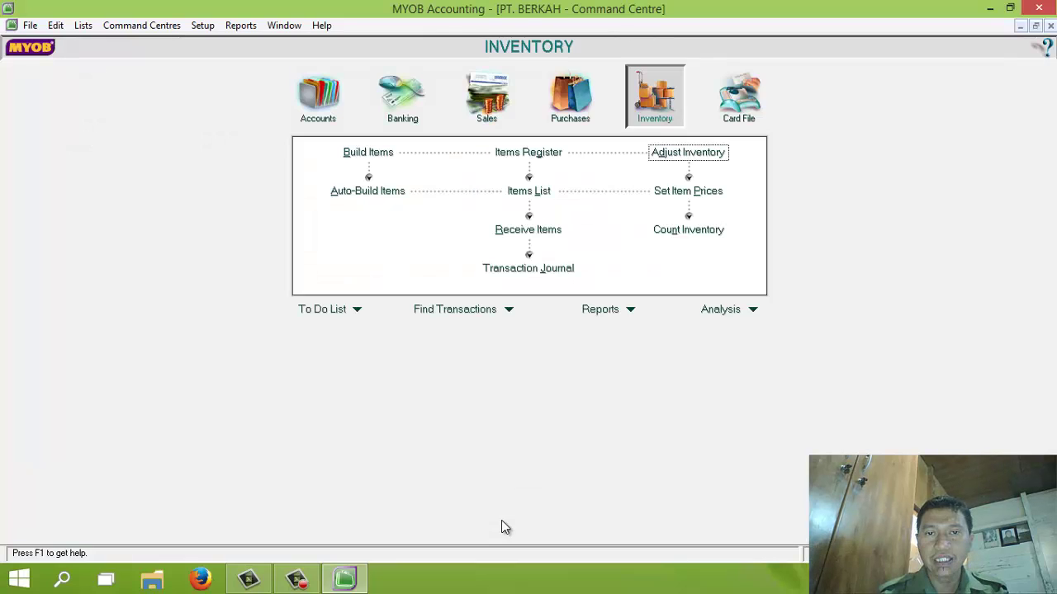
click(531, 278)
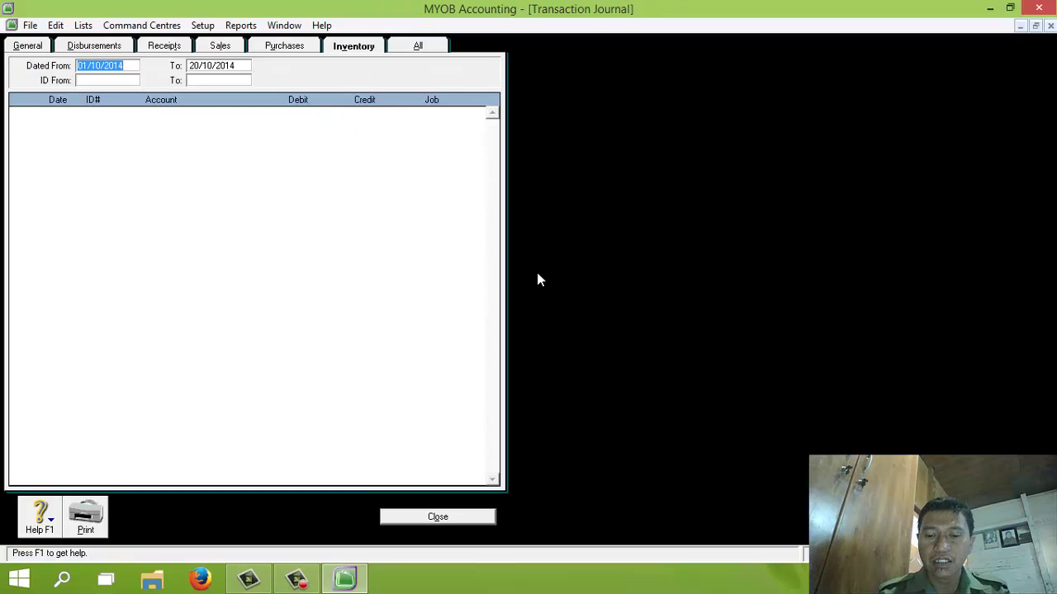
text(01/12/2013)
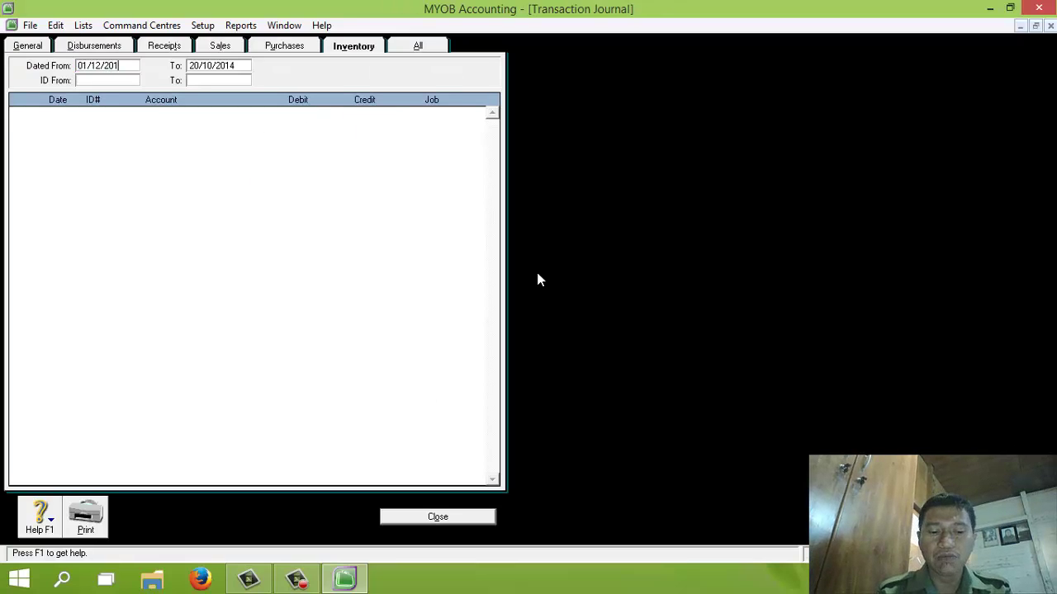
key(Tab)
text(31/12)
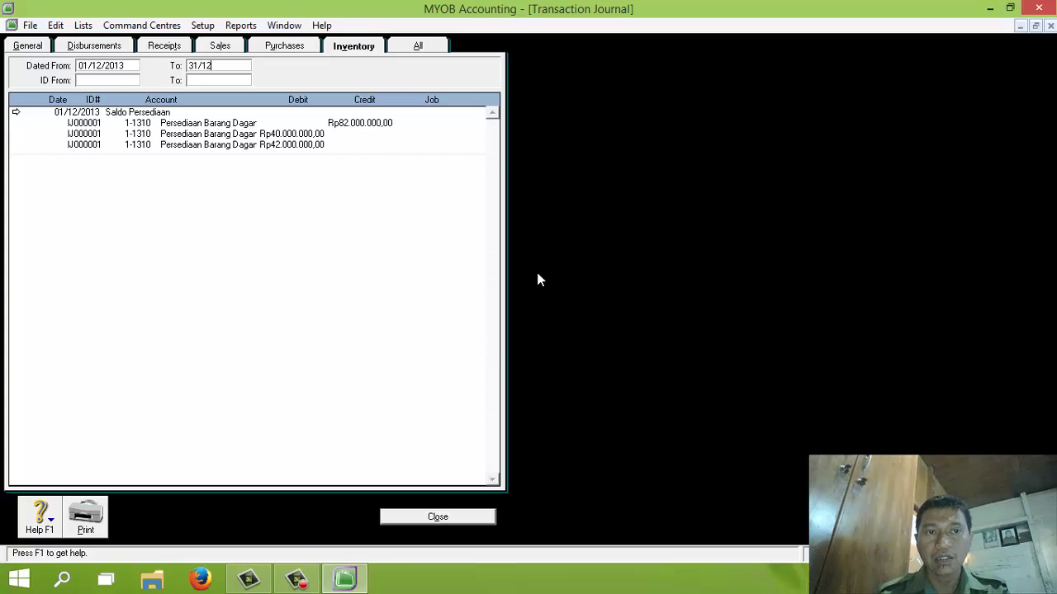
text(/2013)
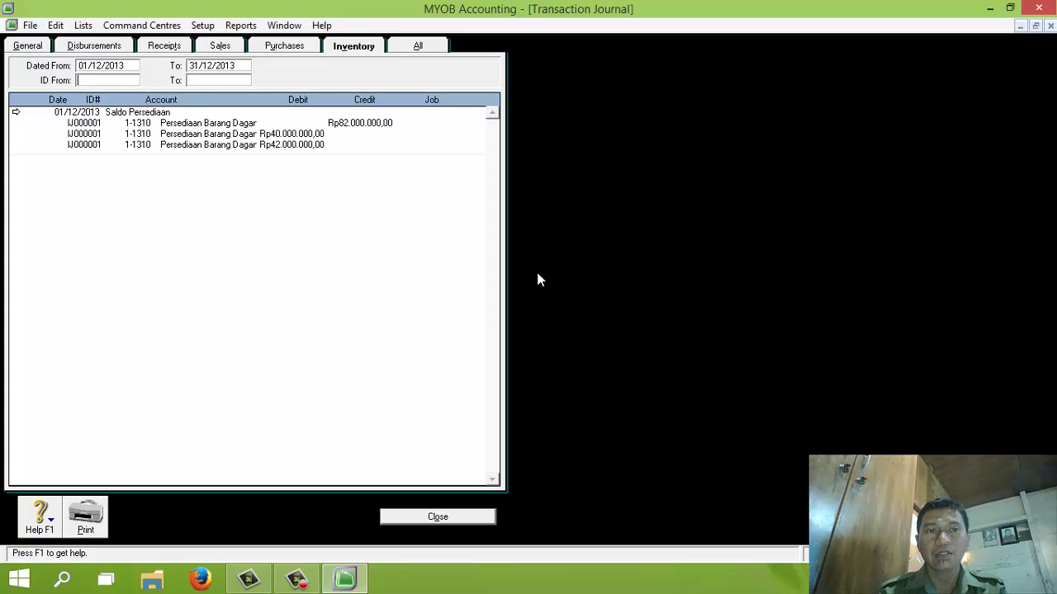
key(Tab)
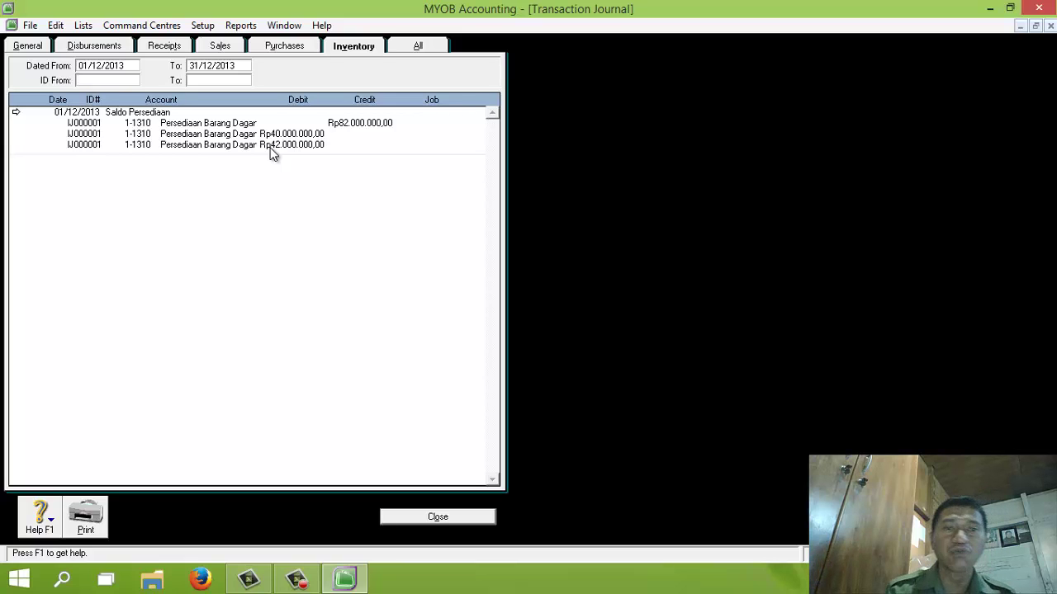
click(437, 517)
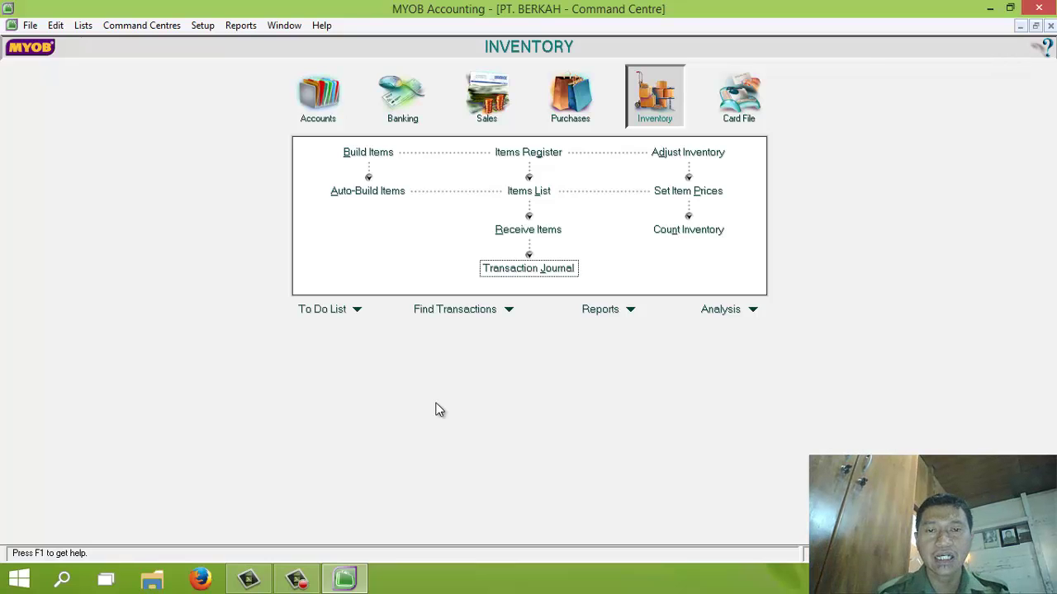
click(298, 581)
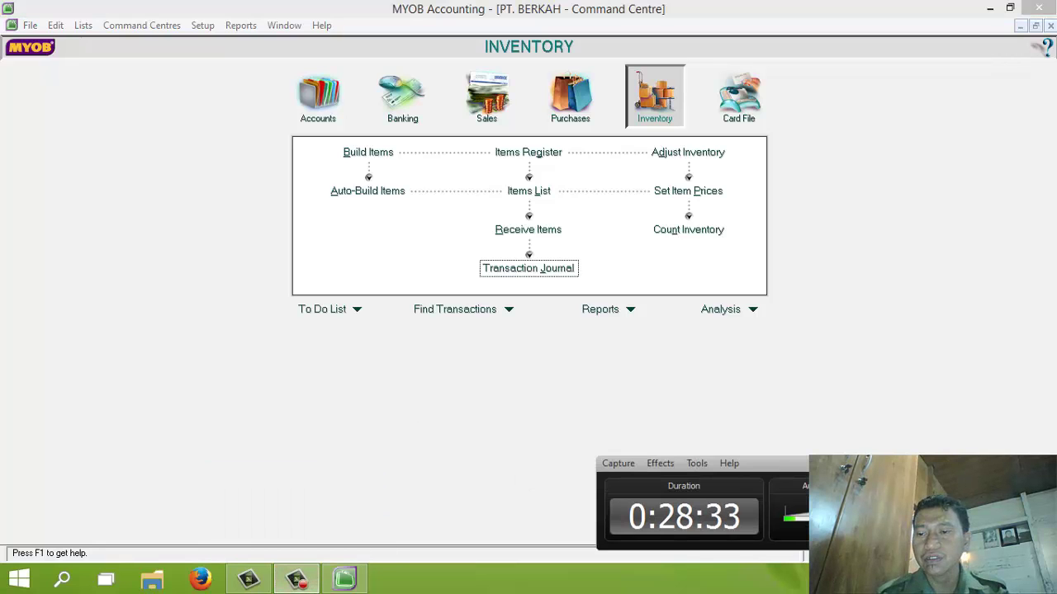